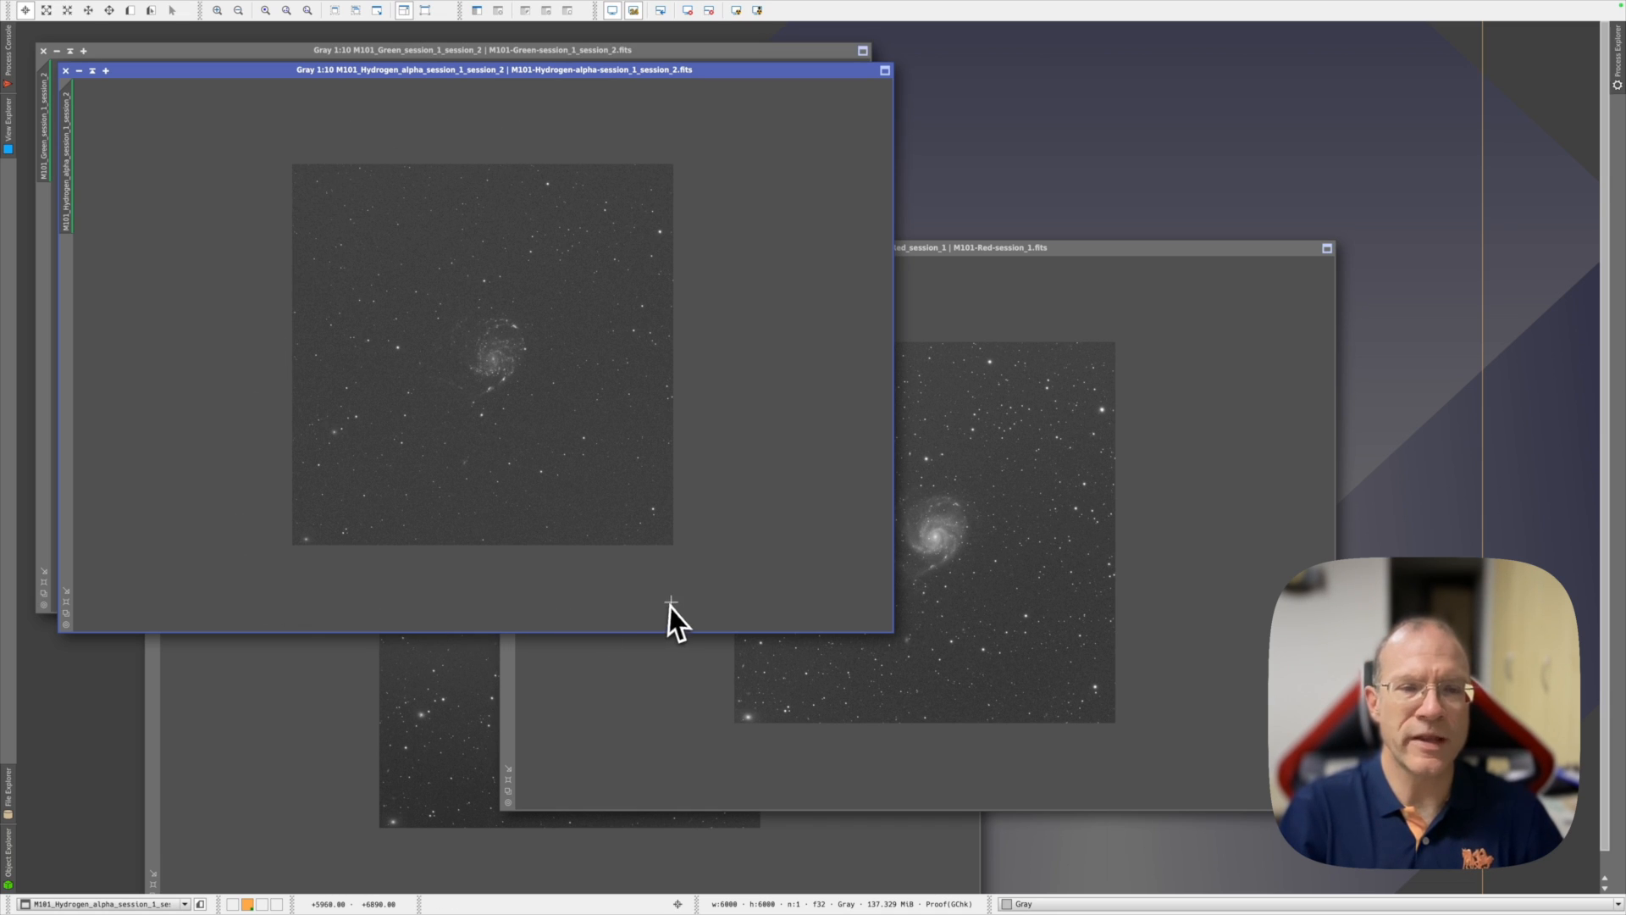
Step: Apply GradientCorrection to the hydrogen-alpha image with automatic convergence and gradient model generation enabled
drag(275, 73, 785, 86)
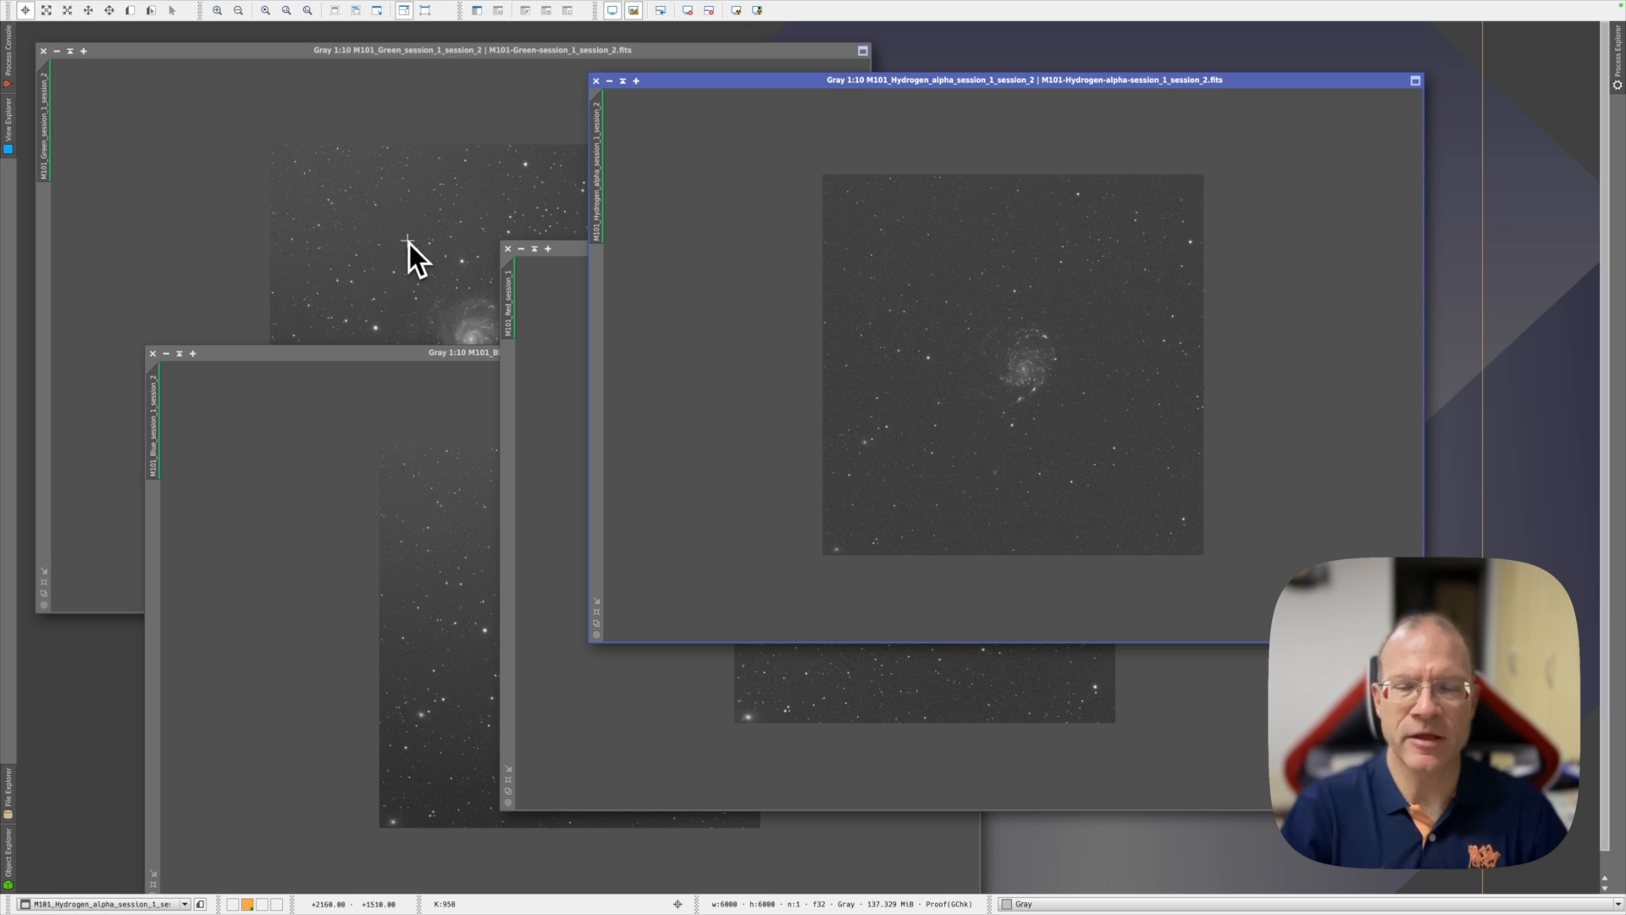
click(298, 9)
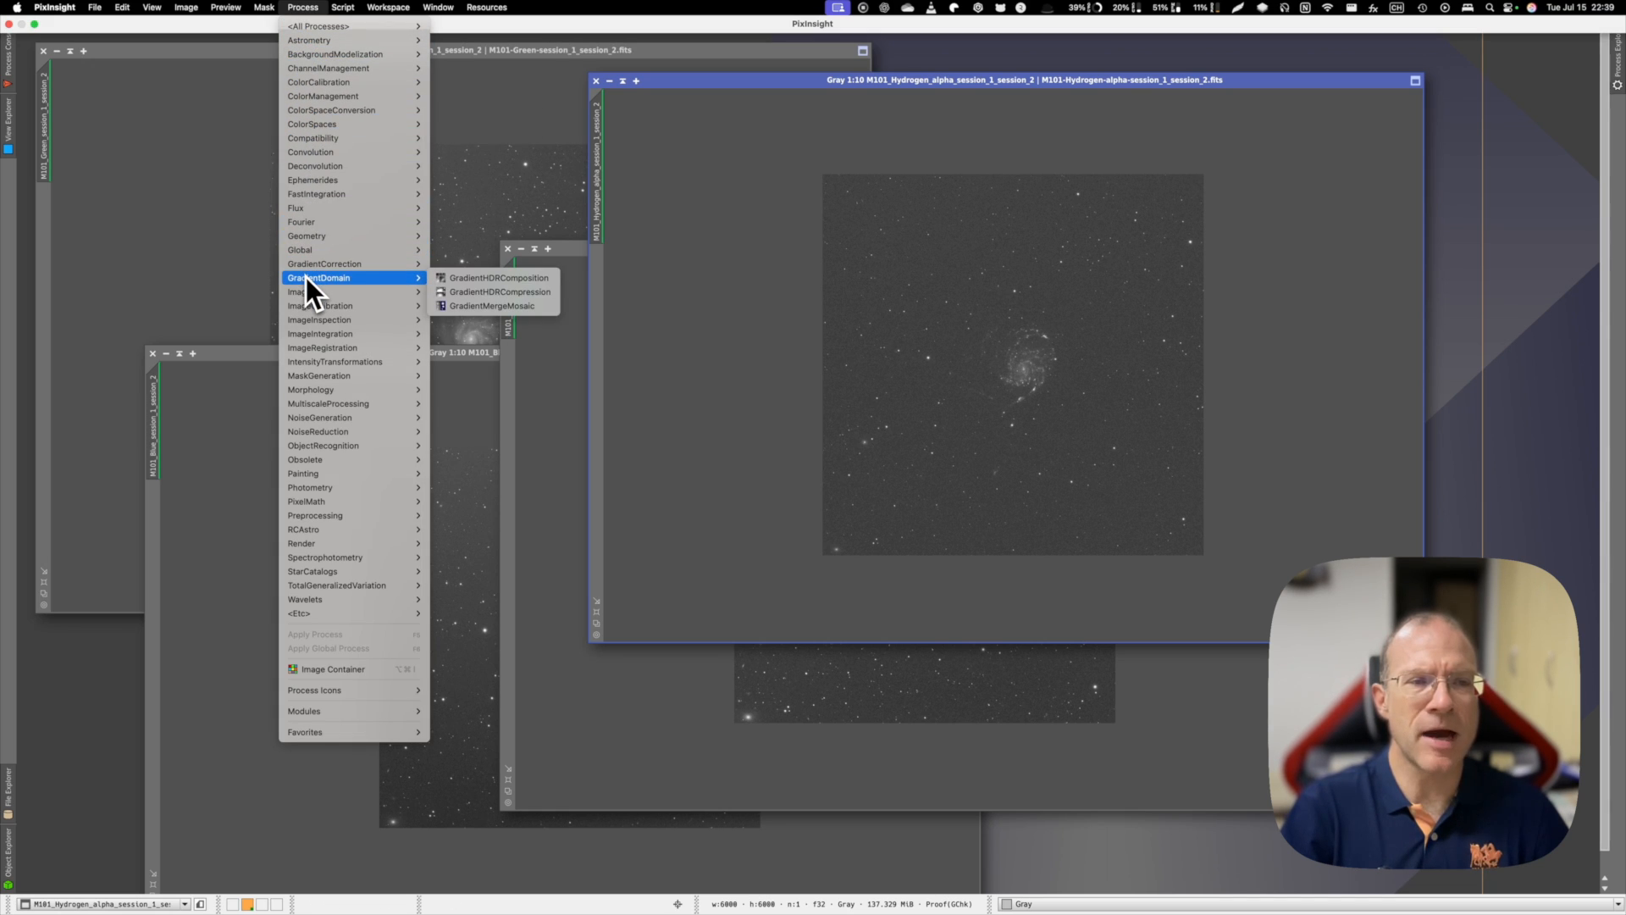
mouse_move(313, 266)
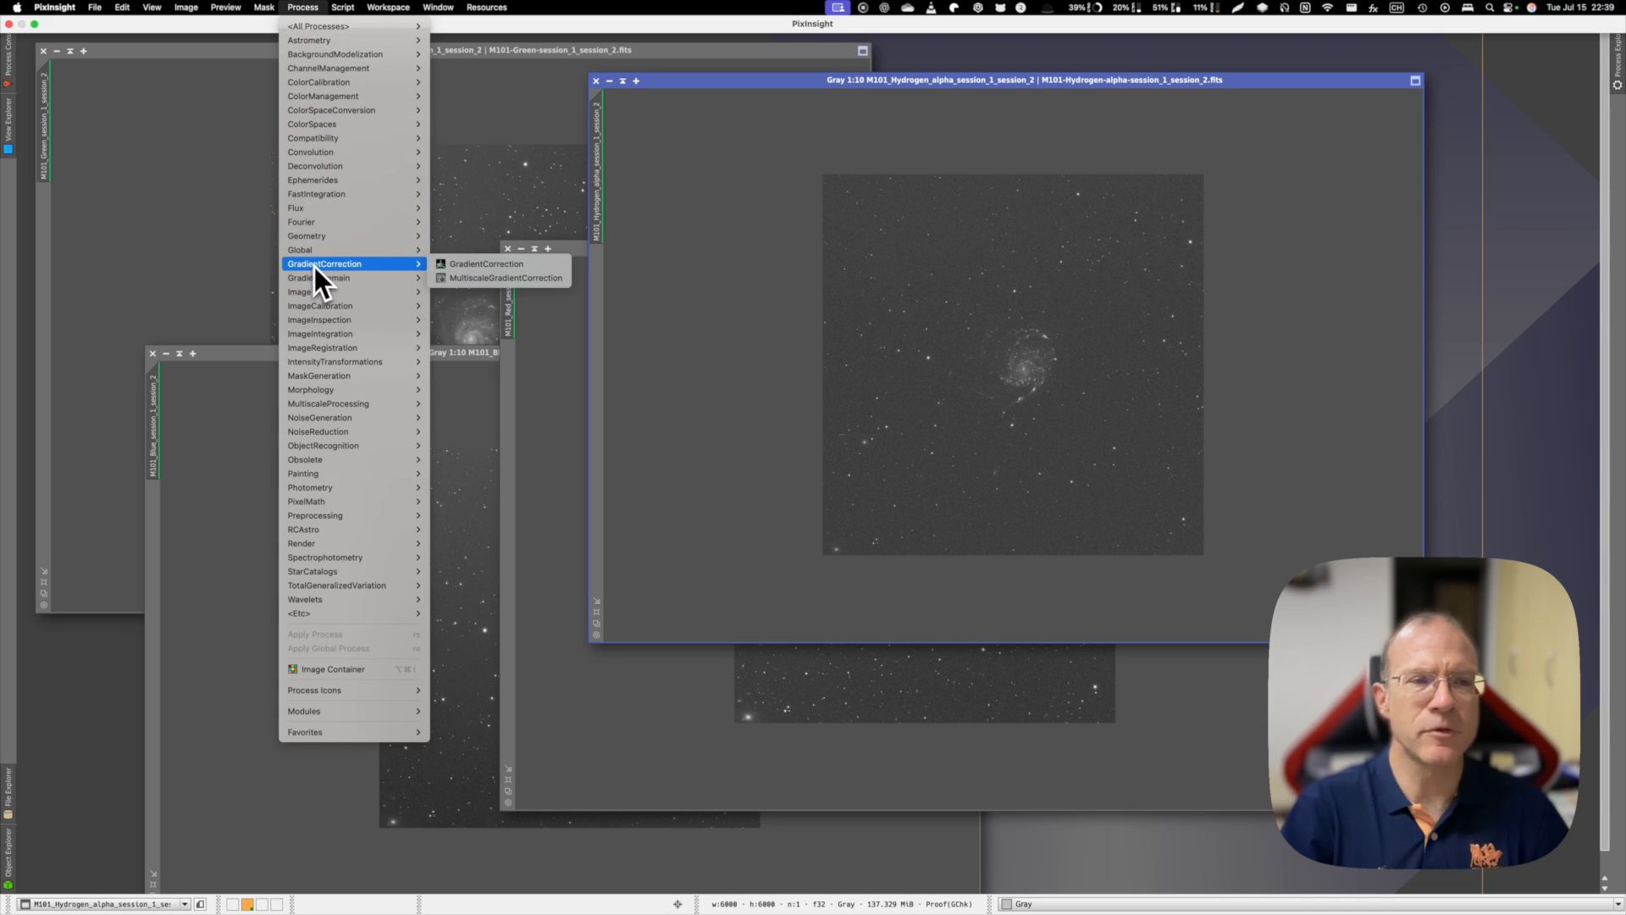
click(480, 265)
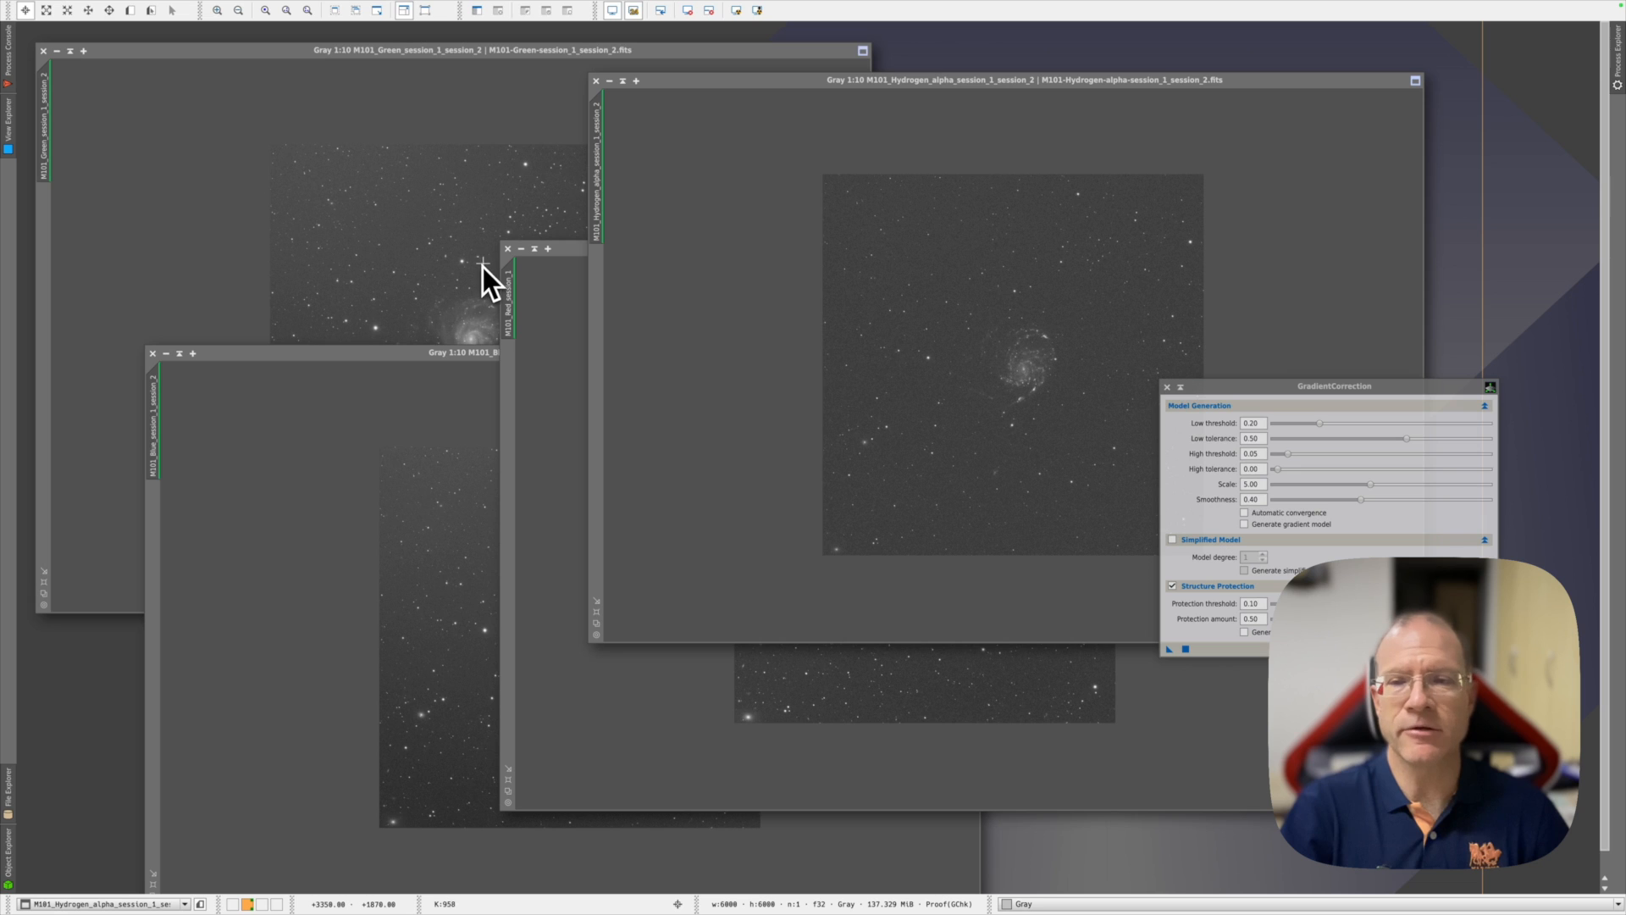
drag(1284, 86, 910, 105)
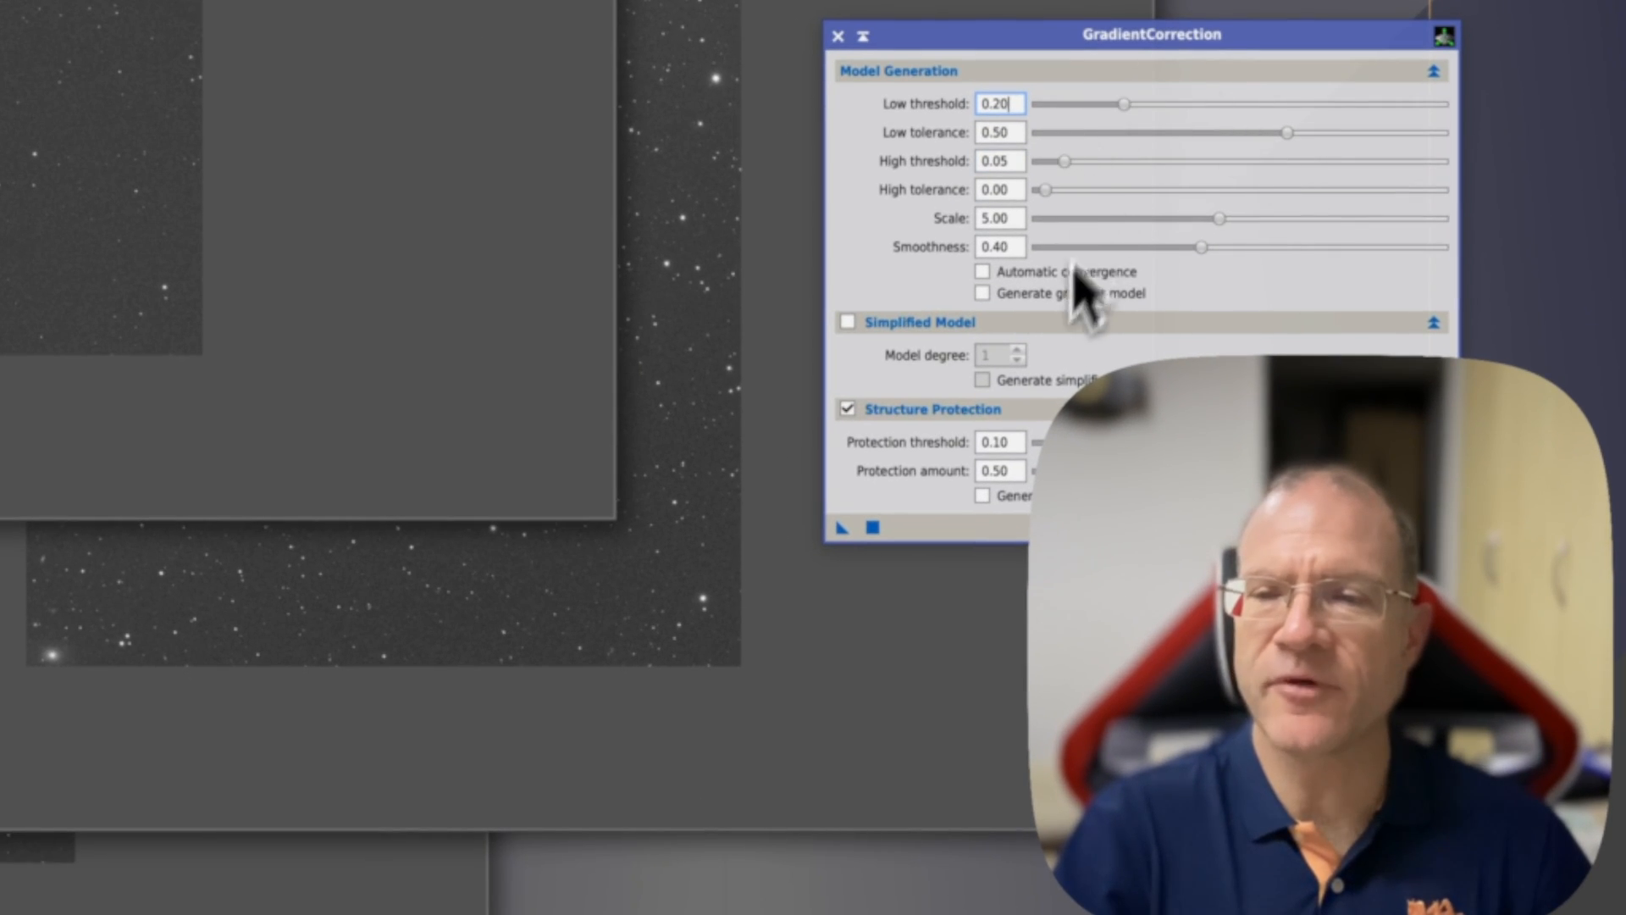
click(983, 274)
click(984, 294)
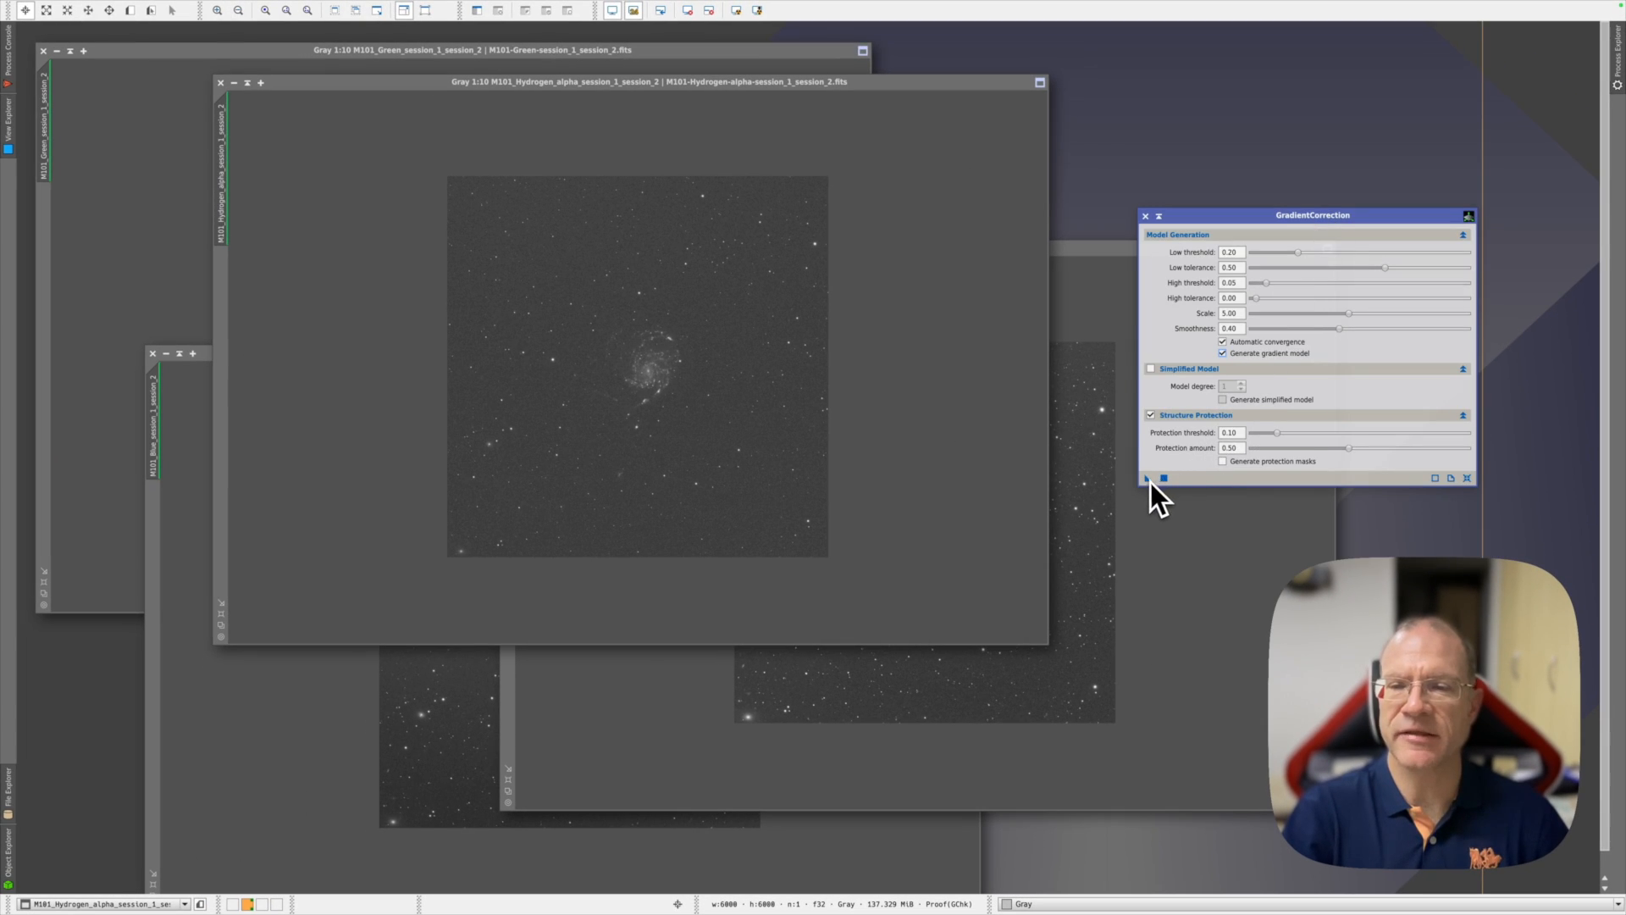
drag(1149, 480, 754, 406)
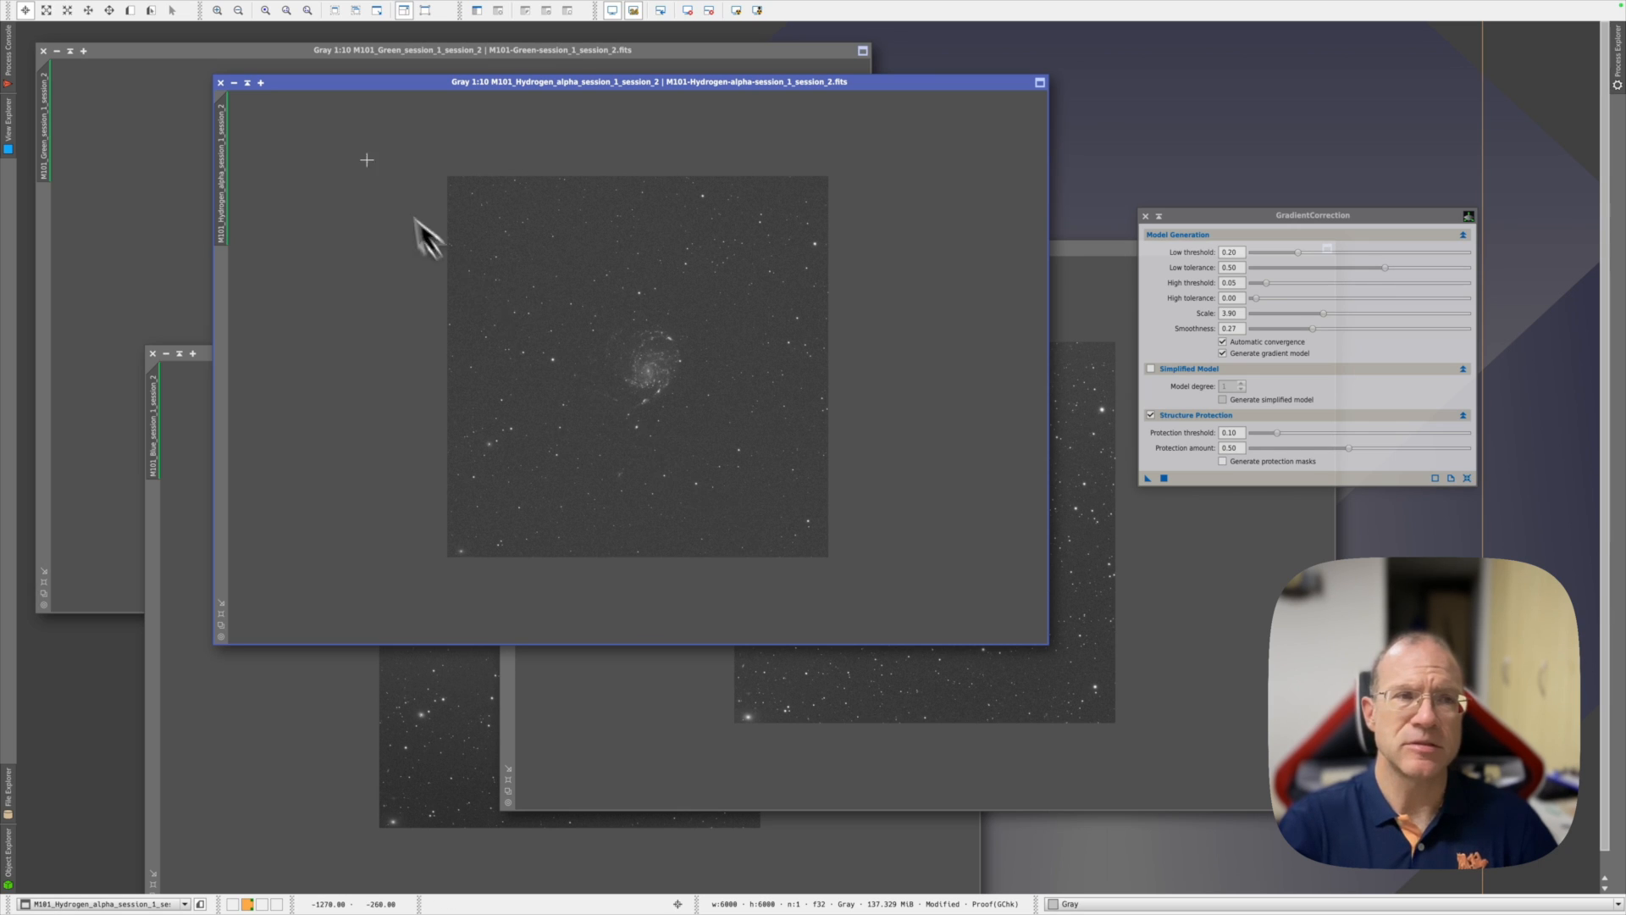
Step: Minimise the hydrogen-alpha, red, blue and green images to icons, closing the generated gradient models and the GradientCorrection process
click(234, 83)
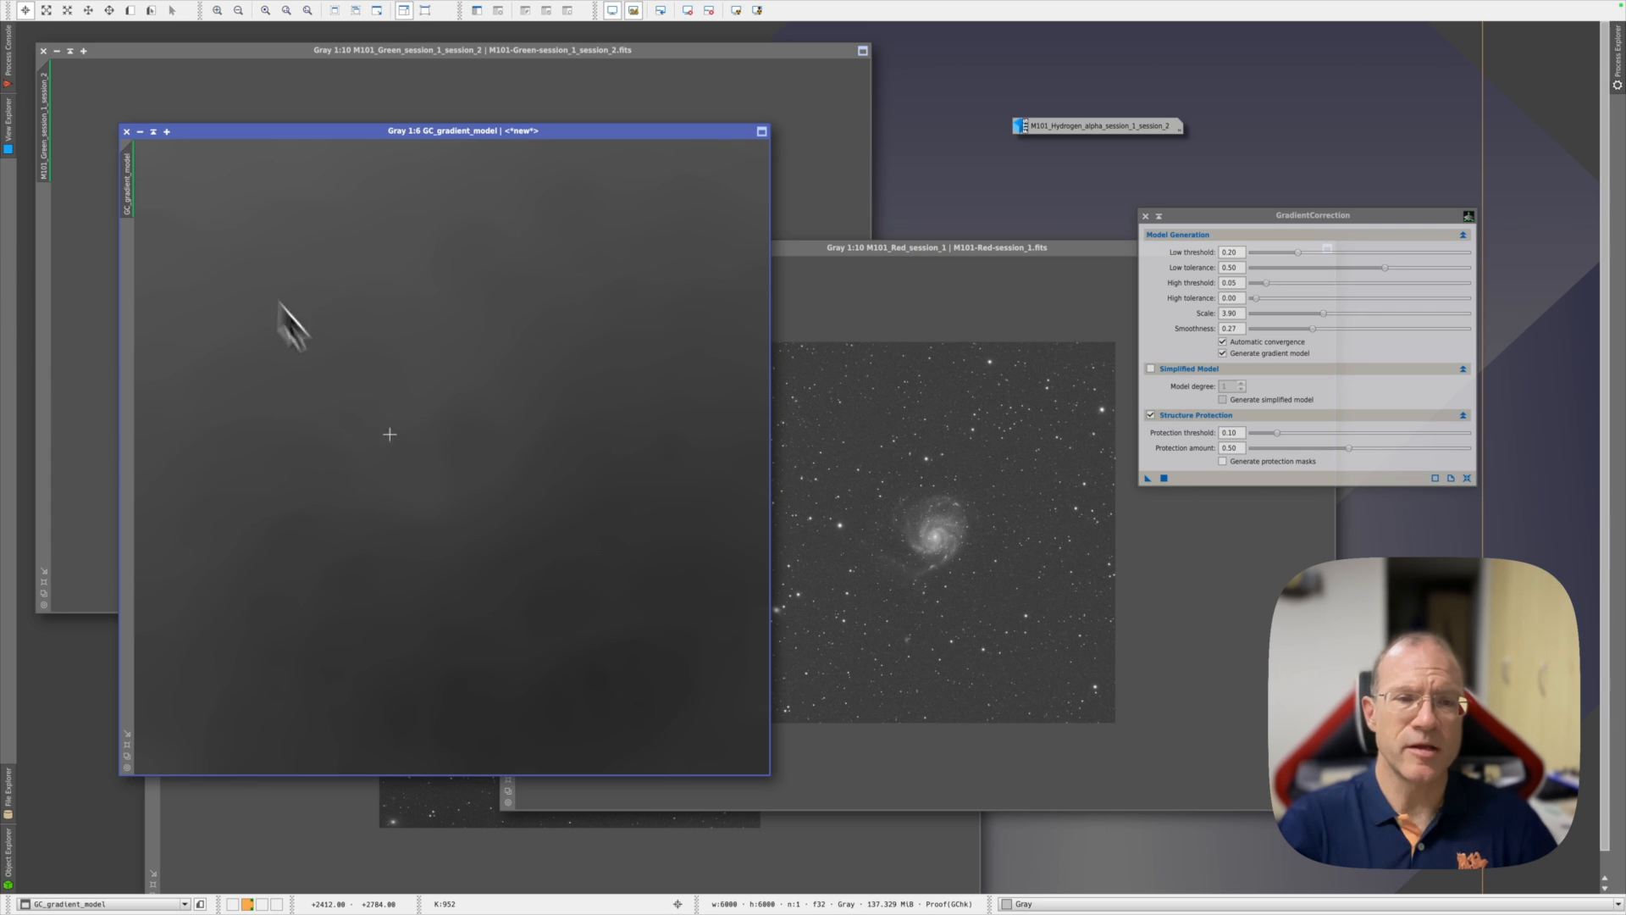
click(126, 131)
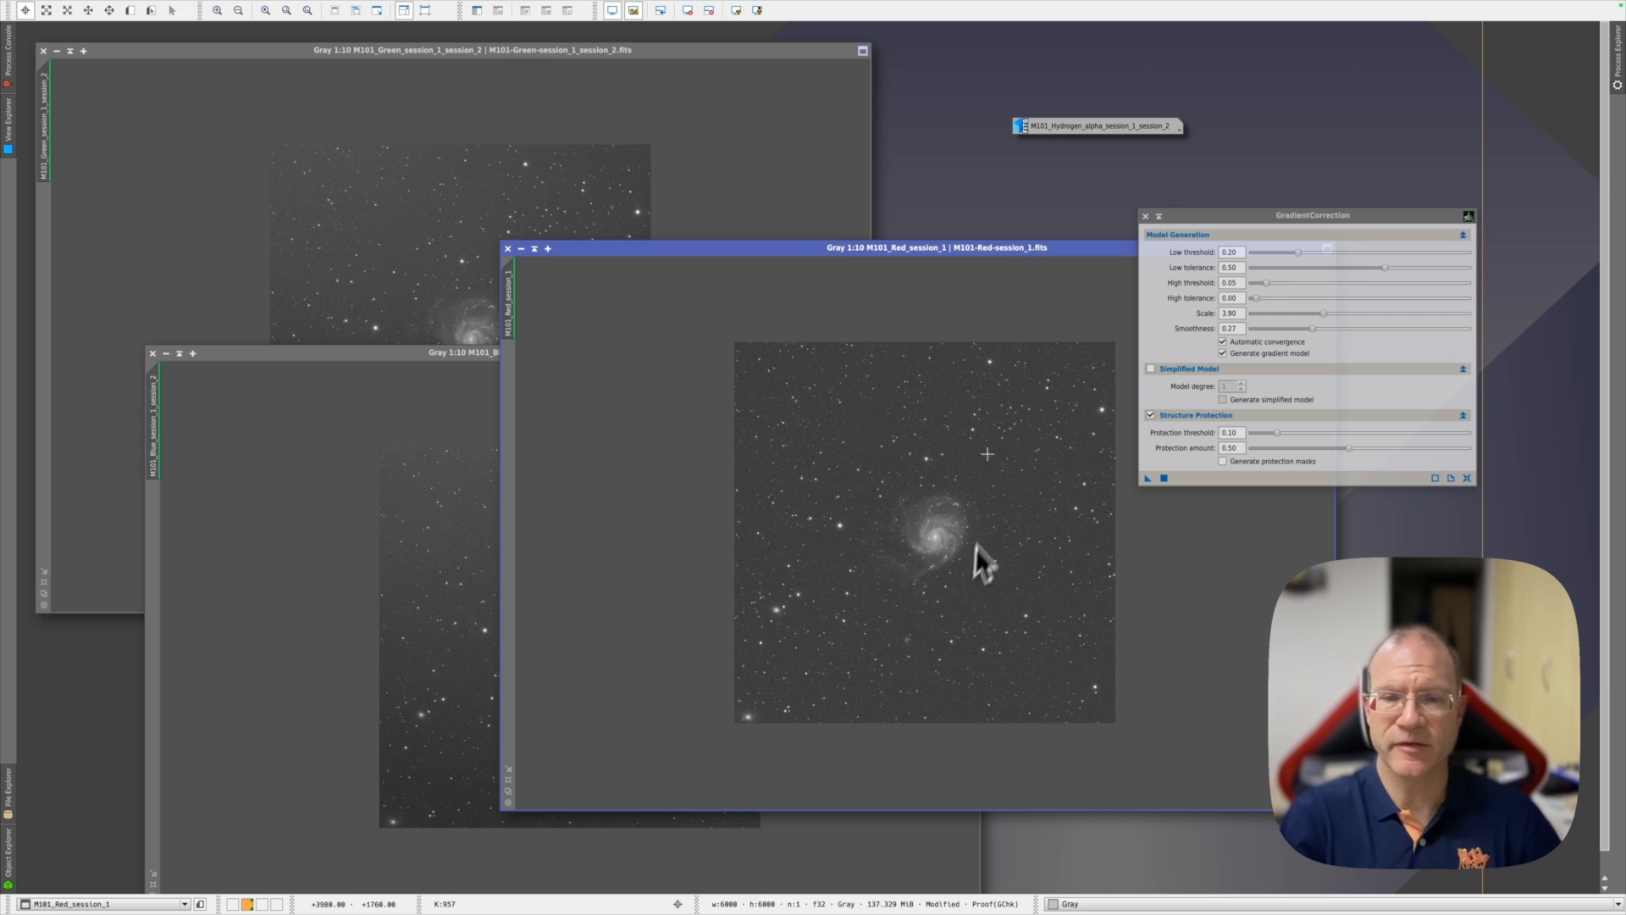
click(521, 249)
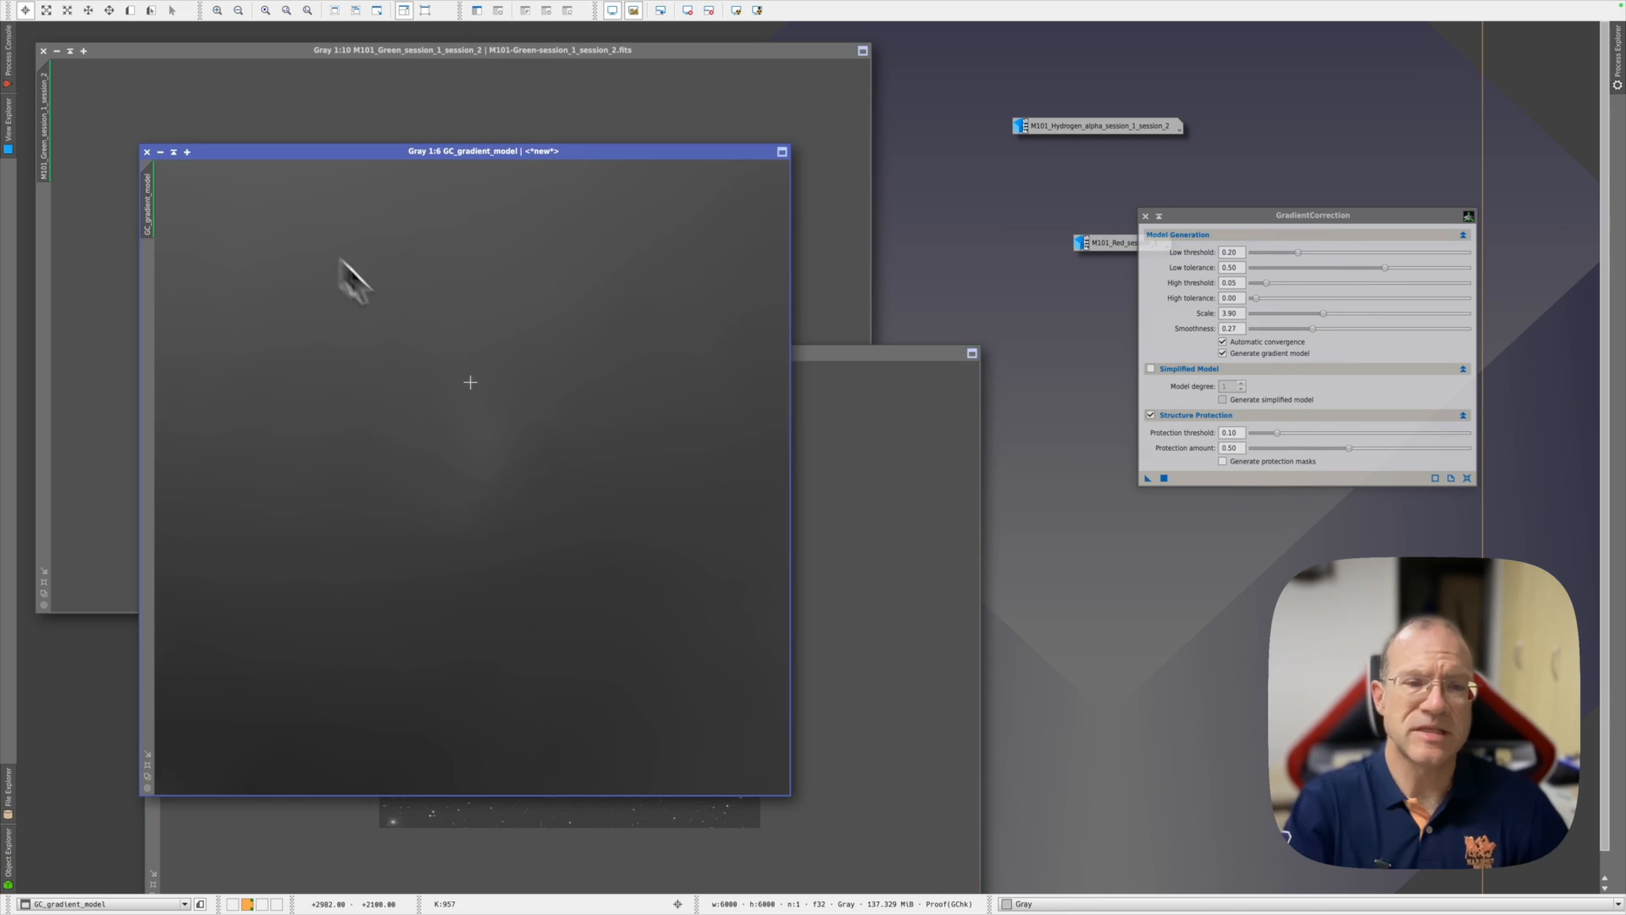
click(147, 152)
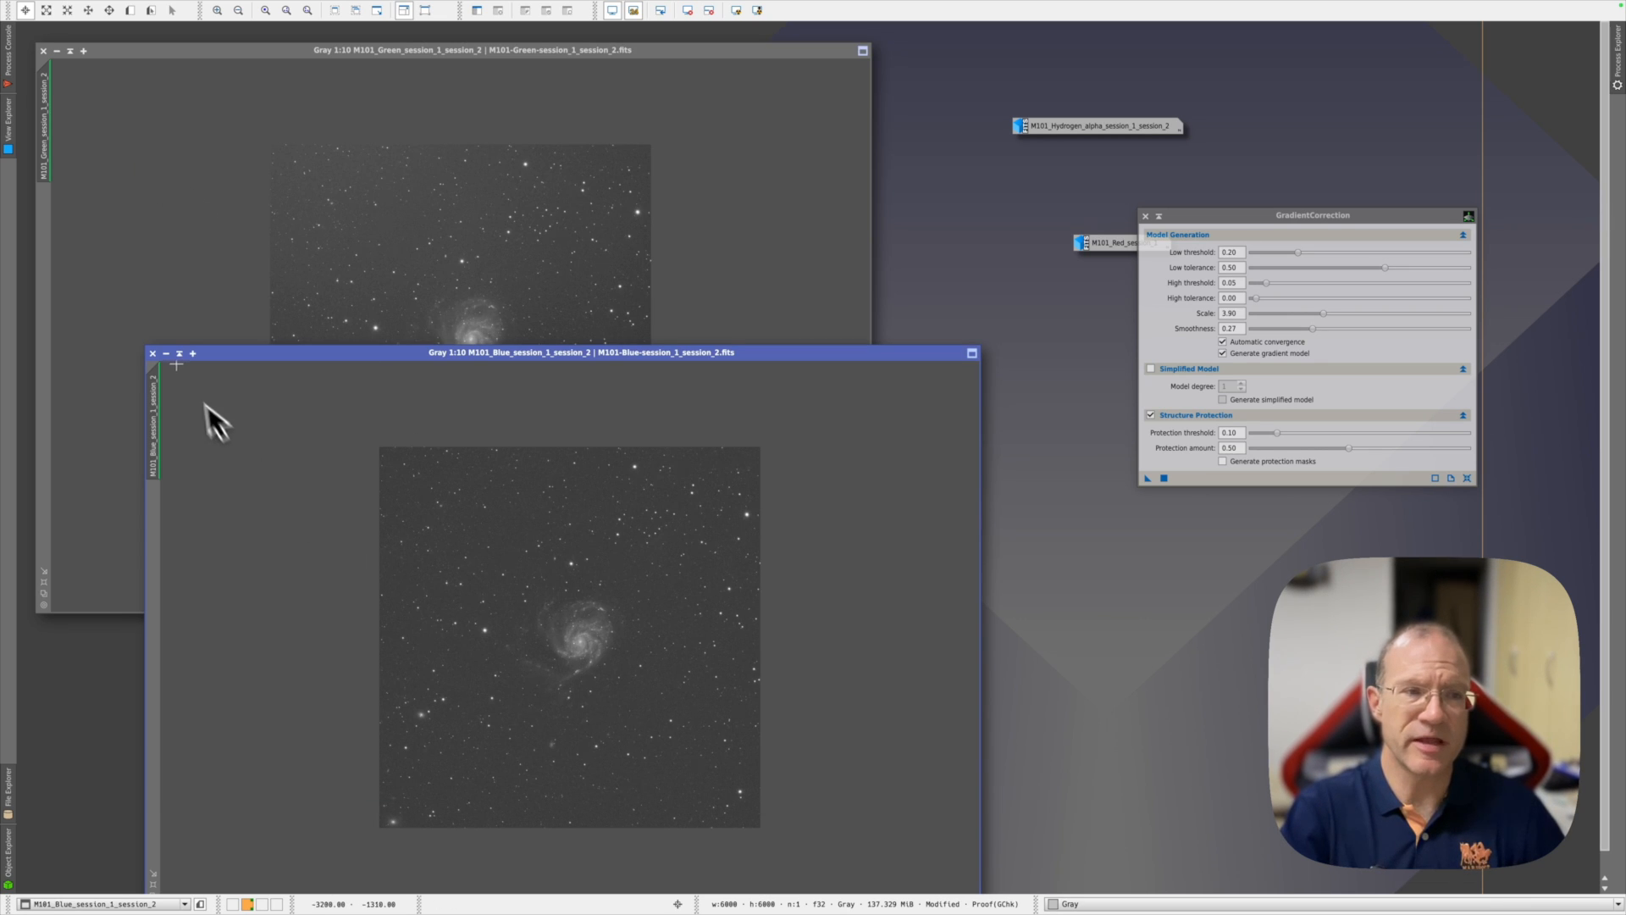
click(166, 352)
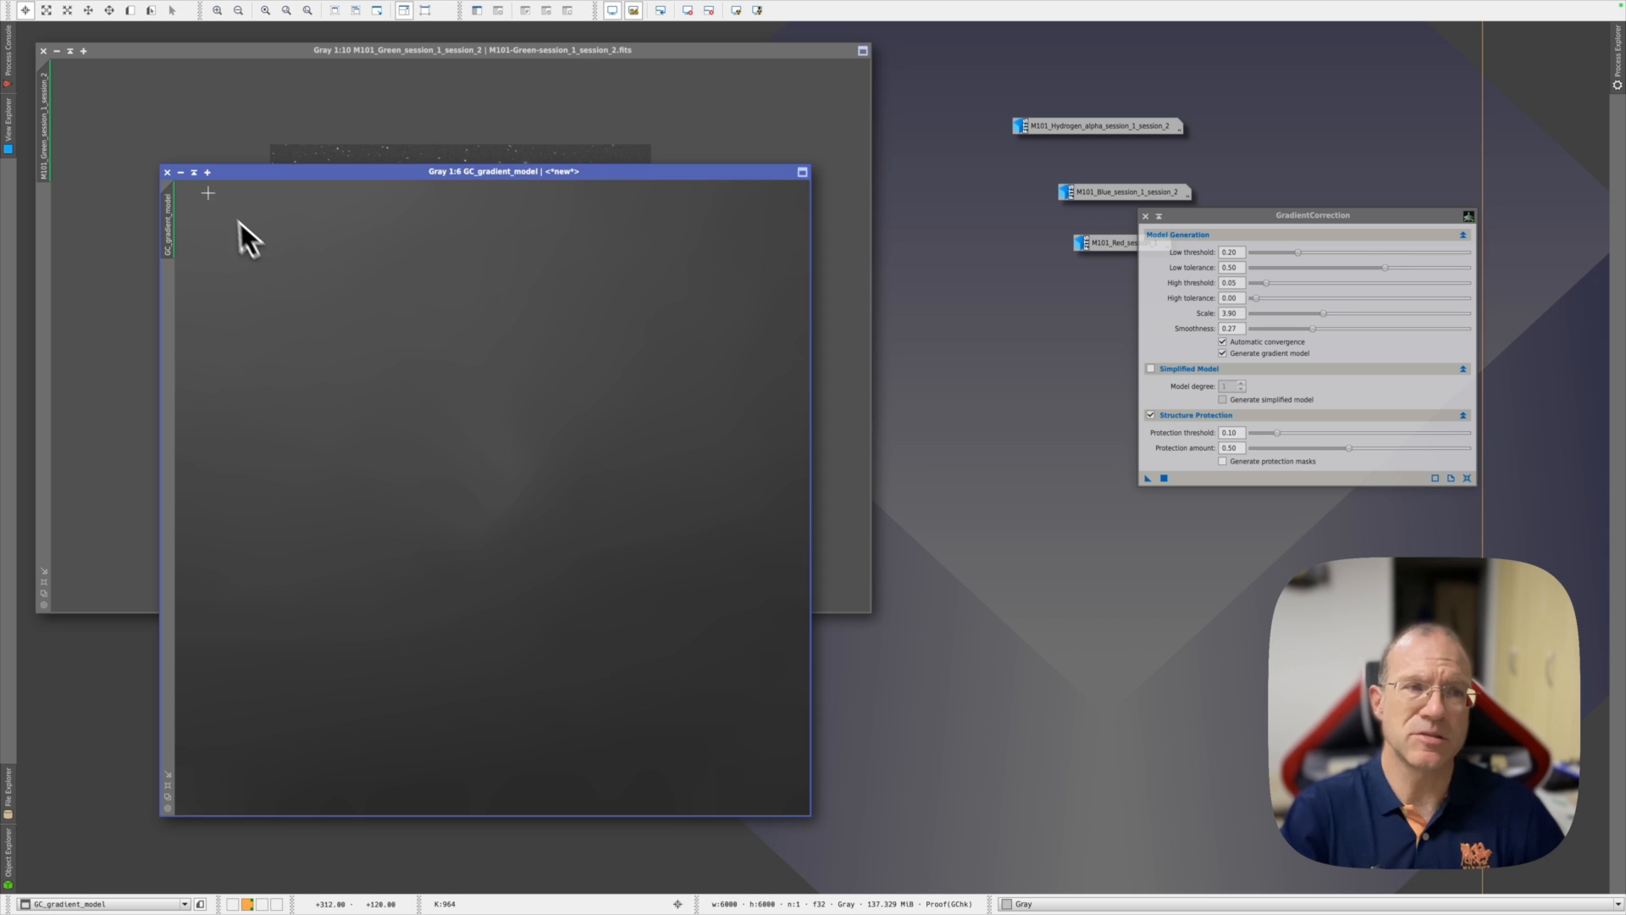
click(167, 172)
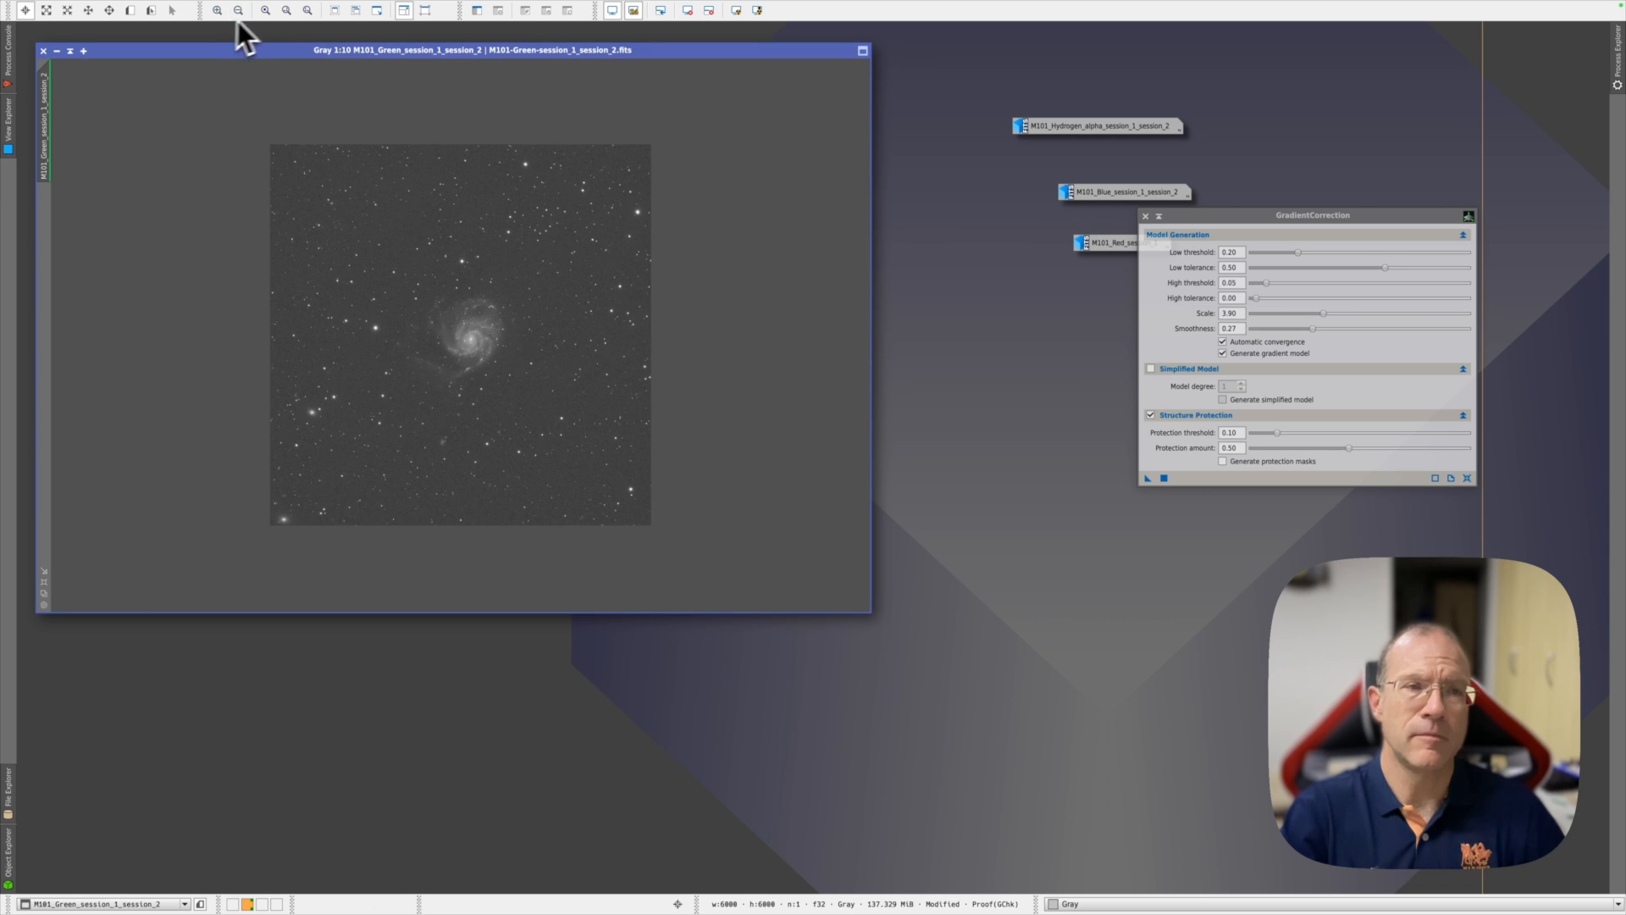
double_click(171, 45)
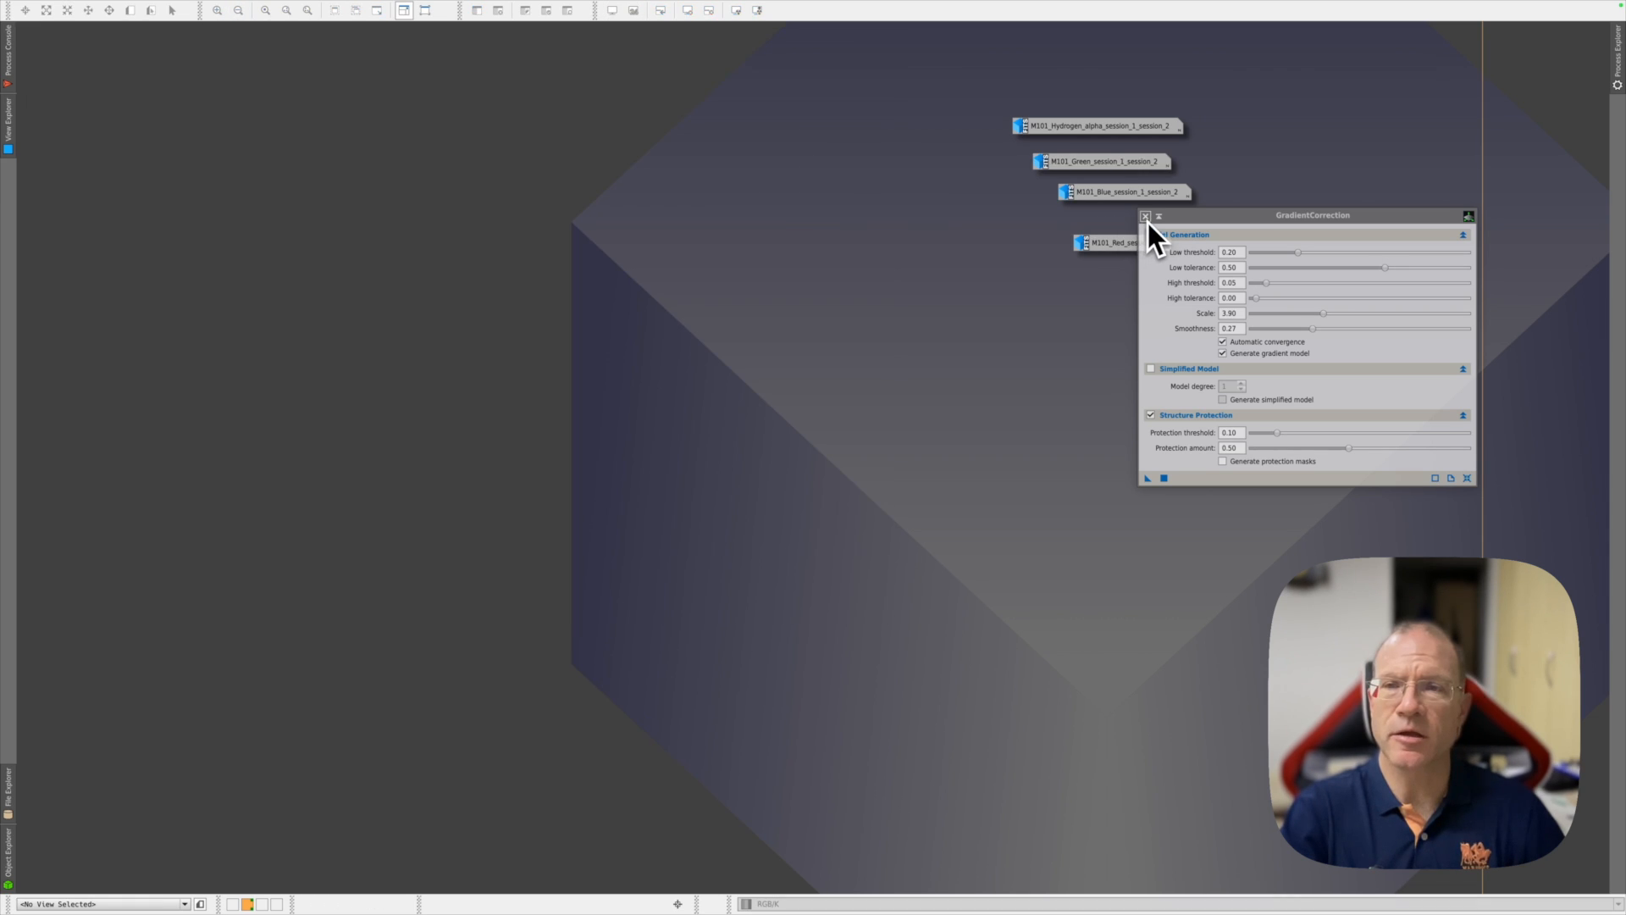
click(1146, 217)
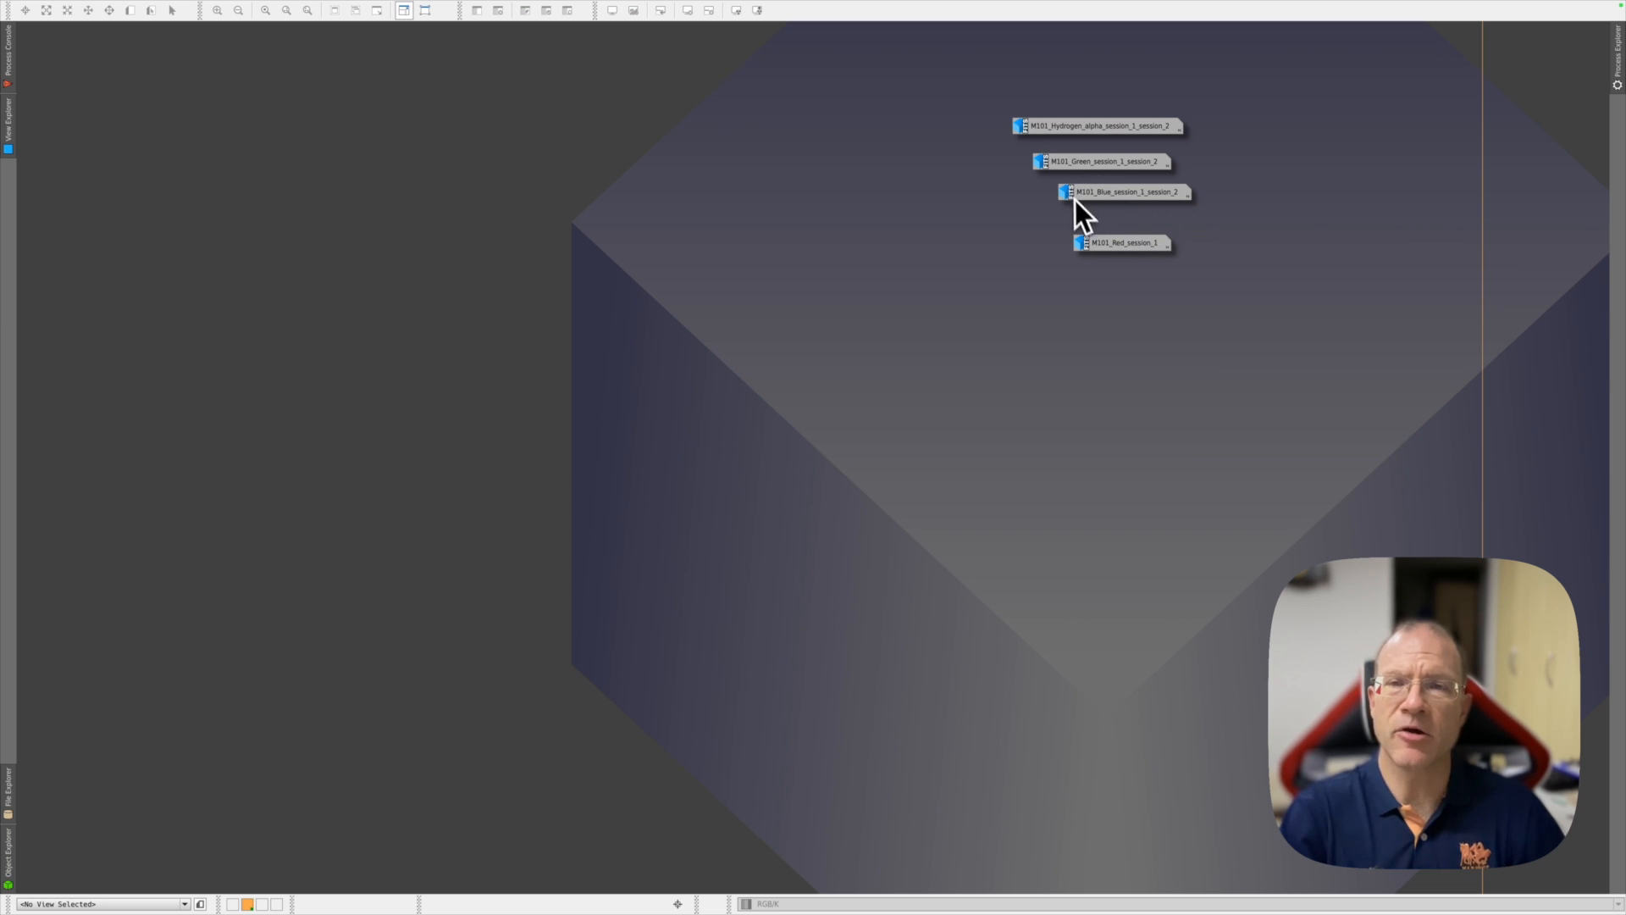
Step: Open ChannelCombination and assign M101_Red_session_1 to R, M101_Green_session_1_session_2 to G and M101_Blue_session_1_session_2 to B
mouse_move(309, 9)
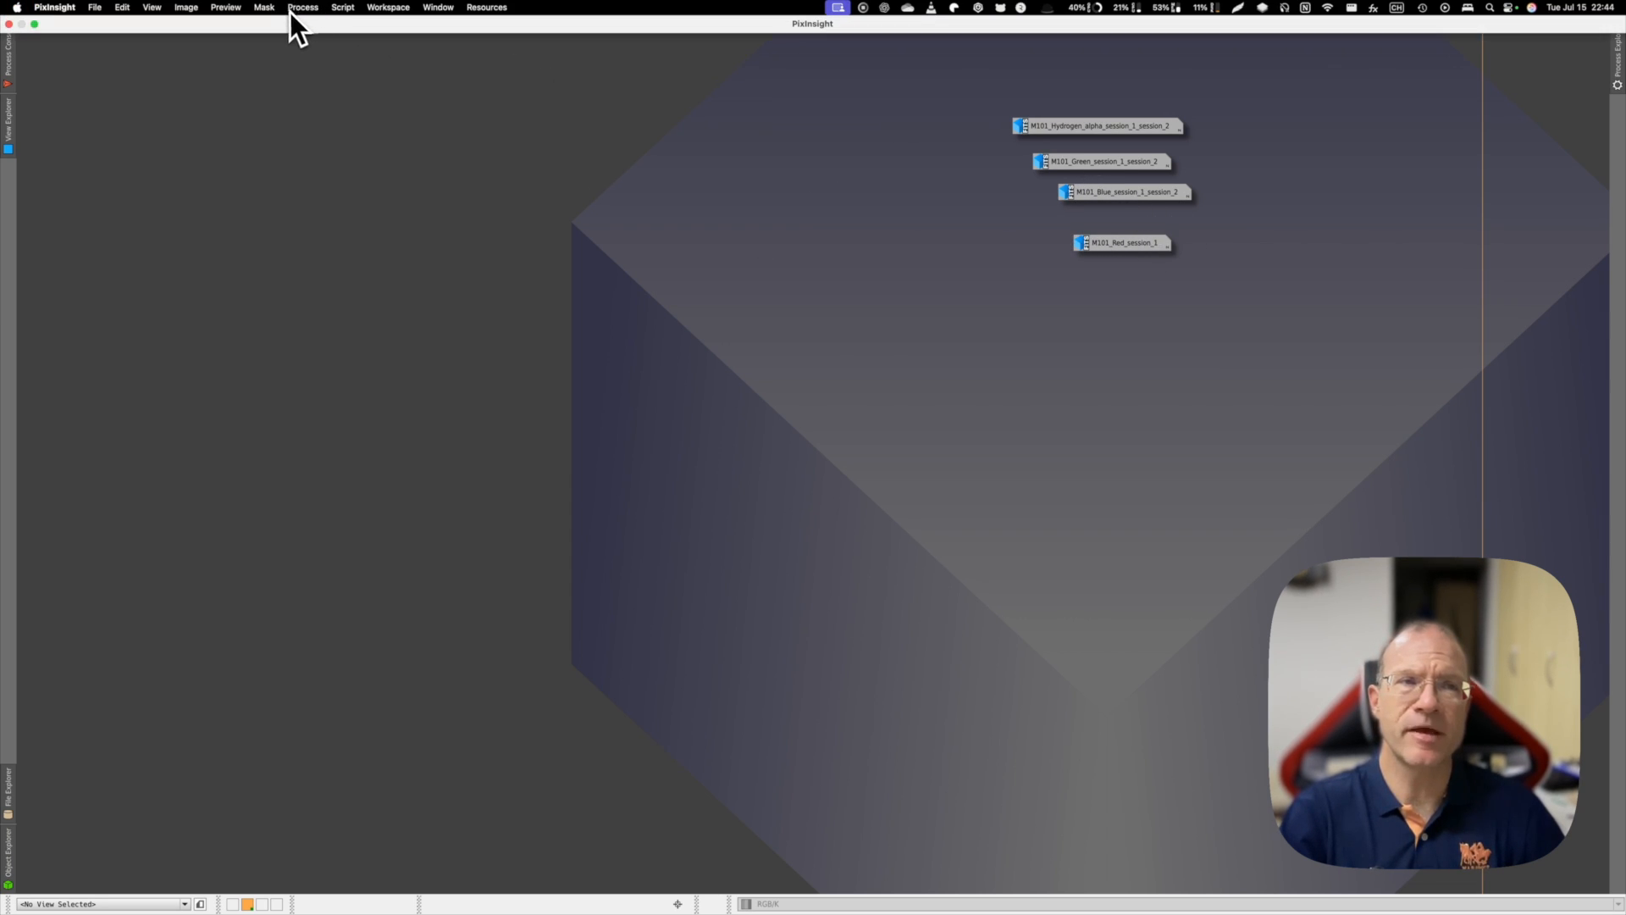
click(303, 12)
mouse_move(347, 73)
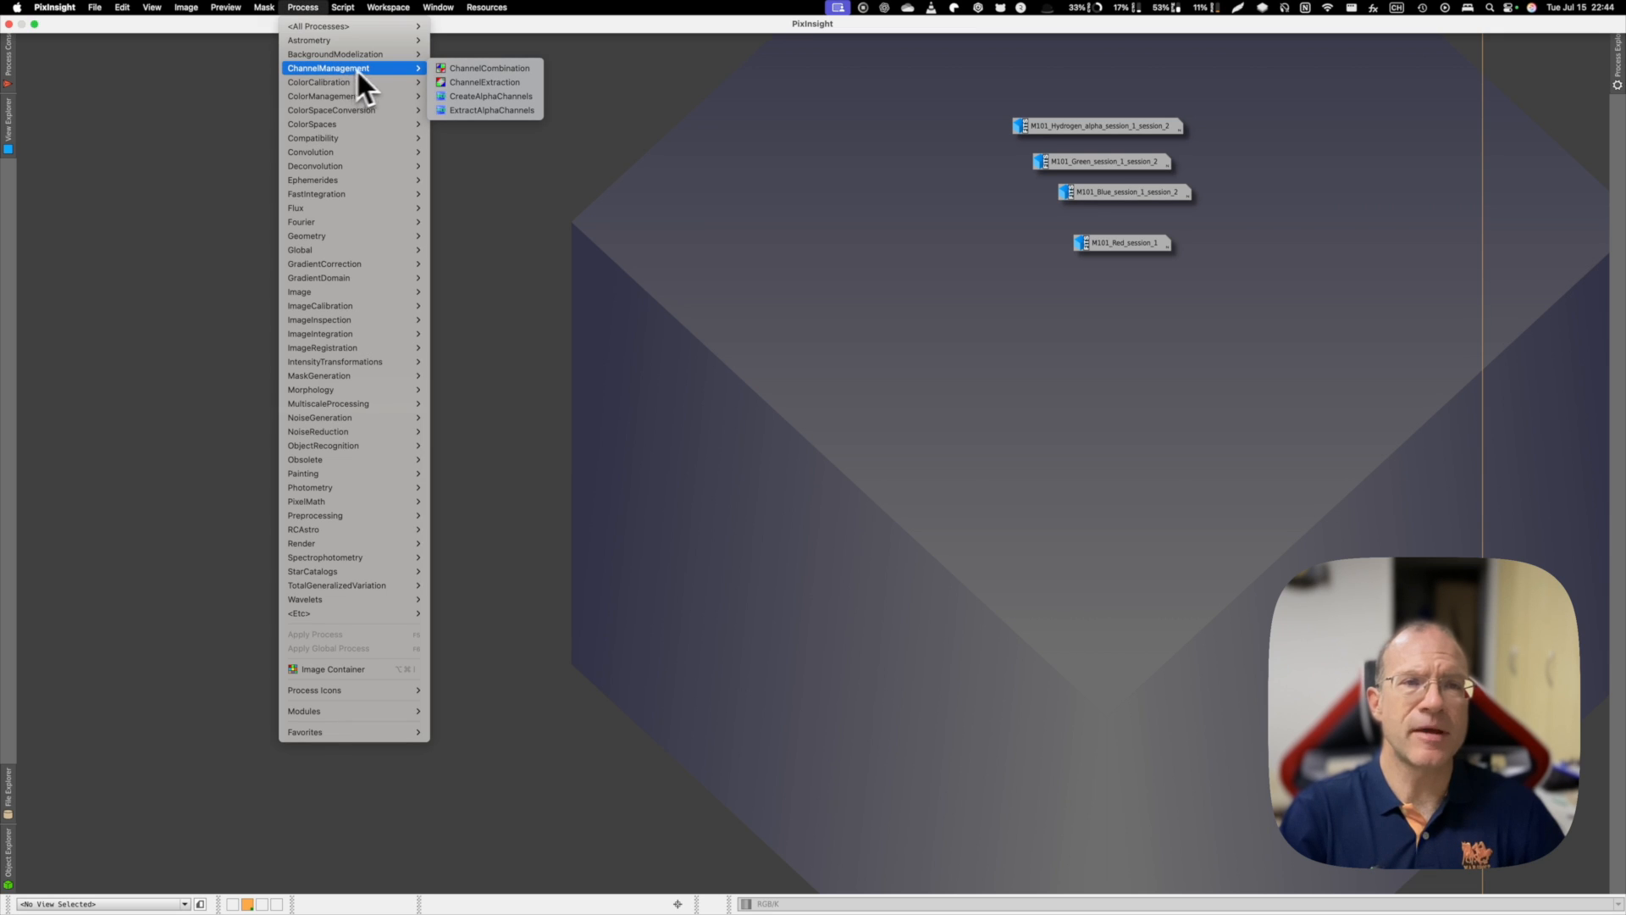
click(450, 69)
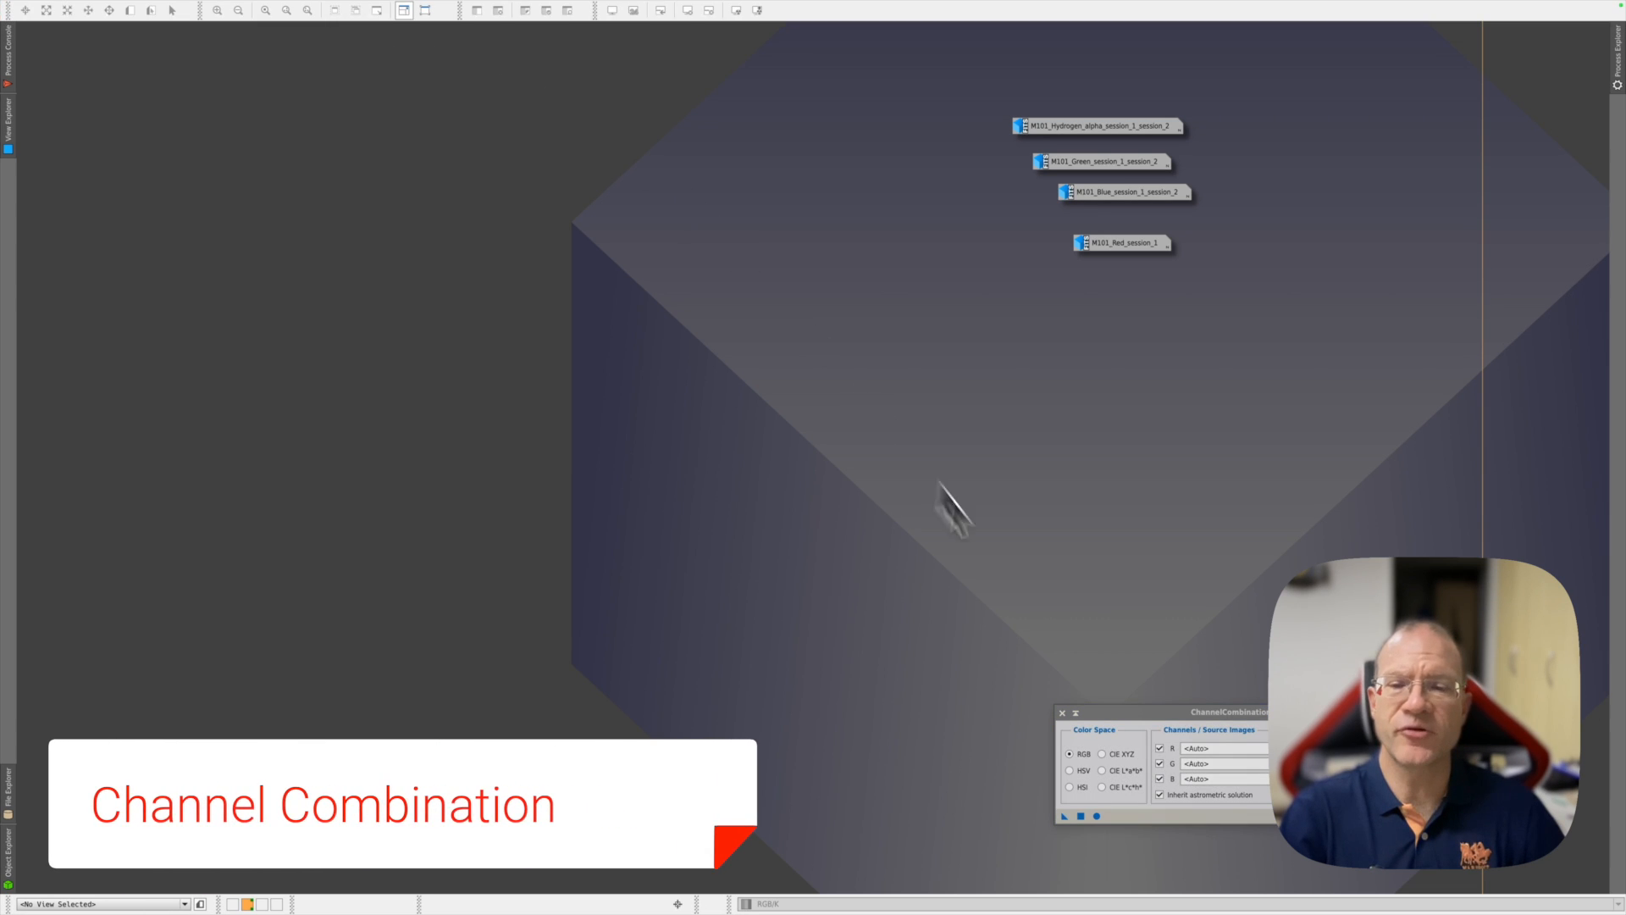
drag(1094, 712, 586, 92)
drag(1094, 163, 740, 150)
drag(638, 165, 645, 165)
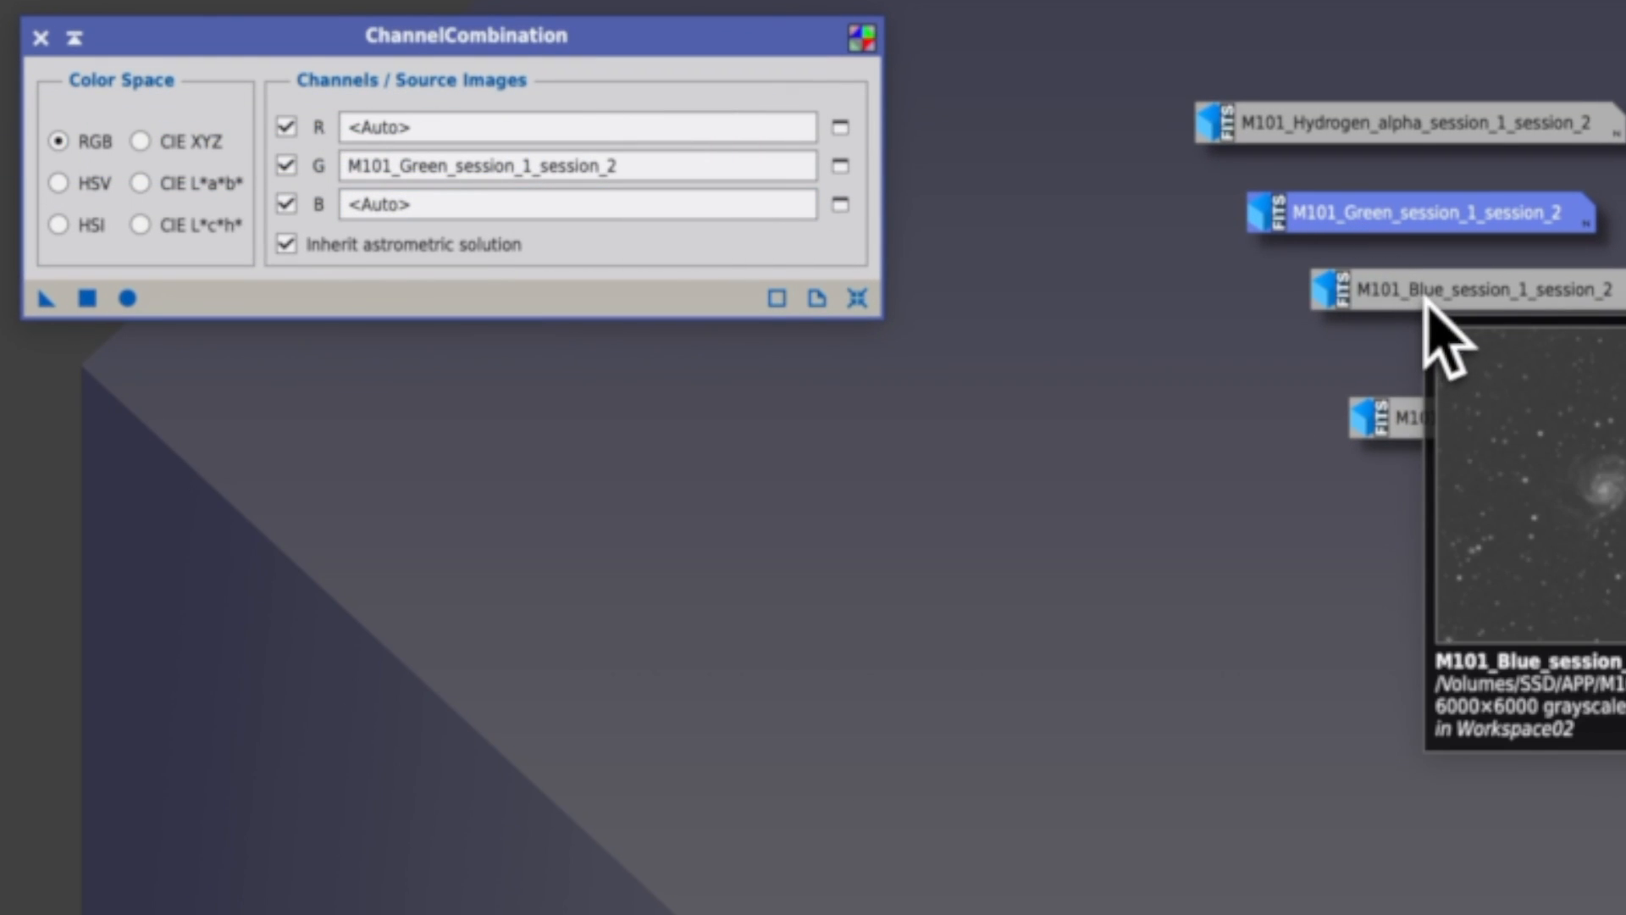
drag(1426, 307, 449, 225)
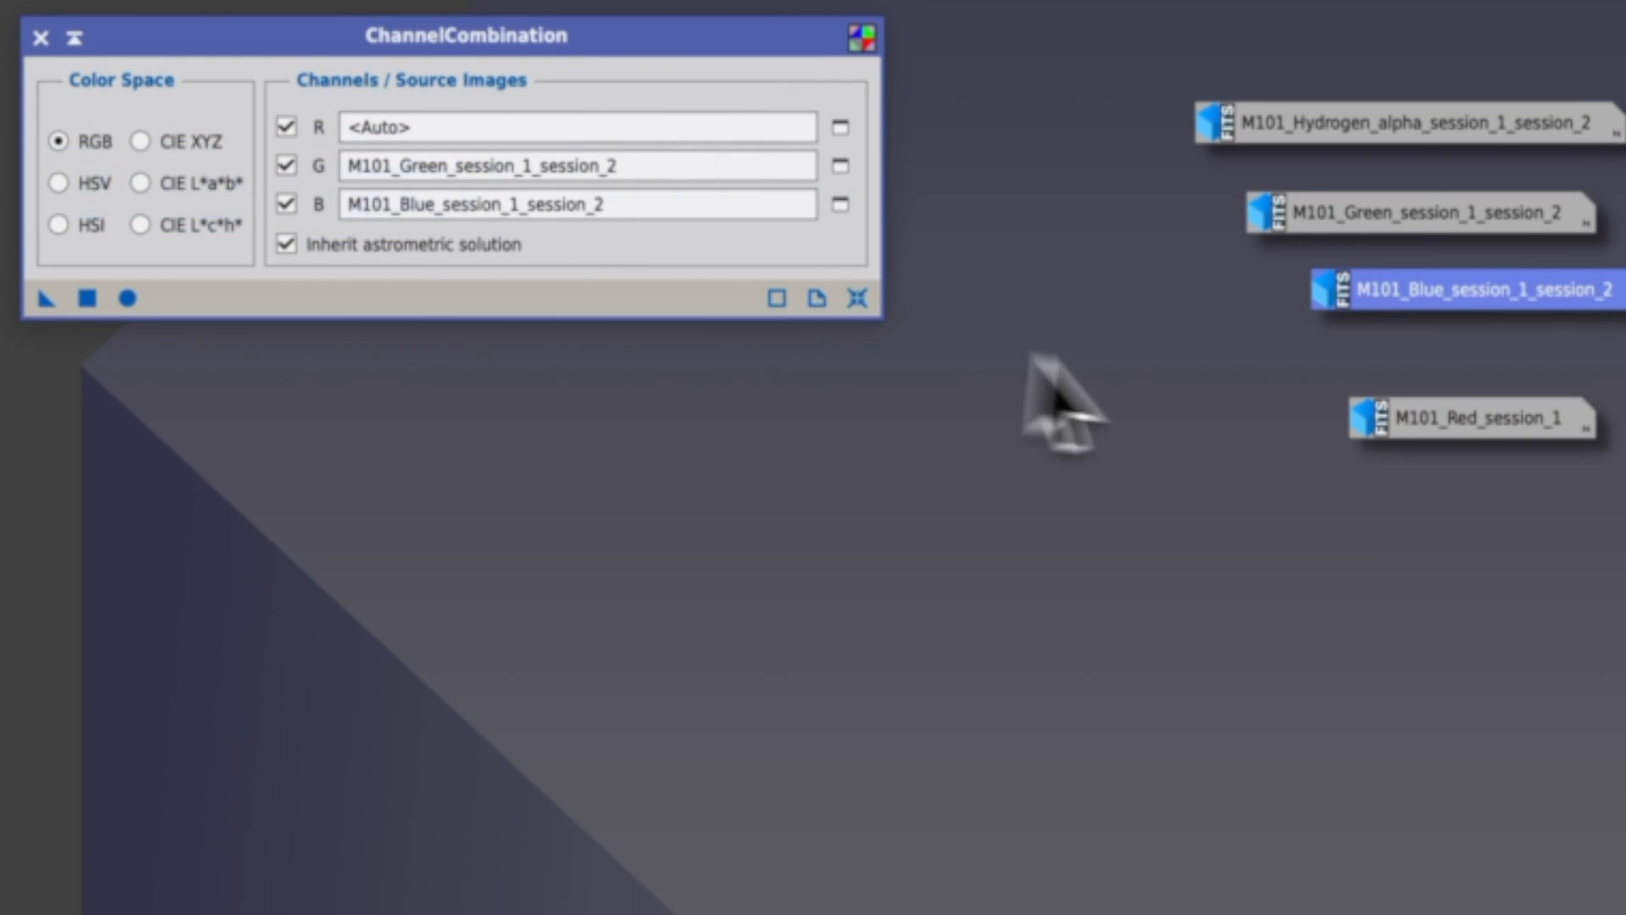
drag(1406, 423, 426, 149)
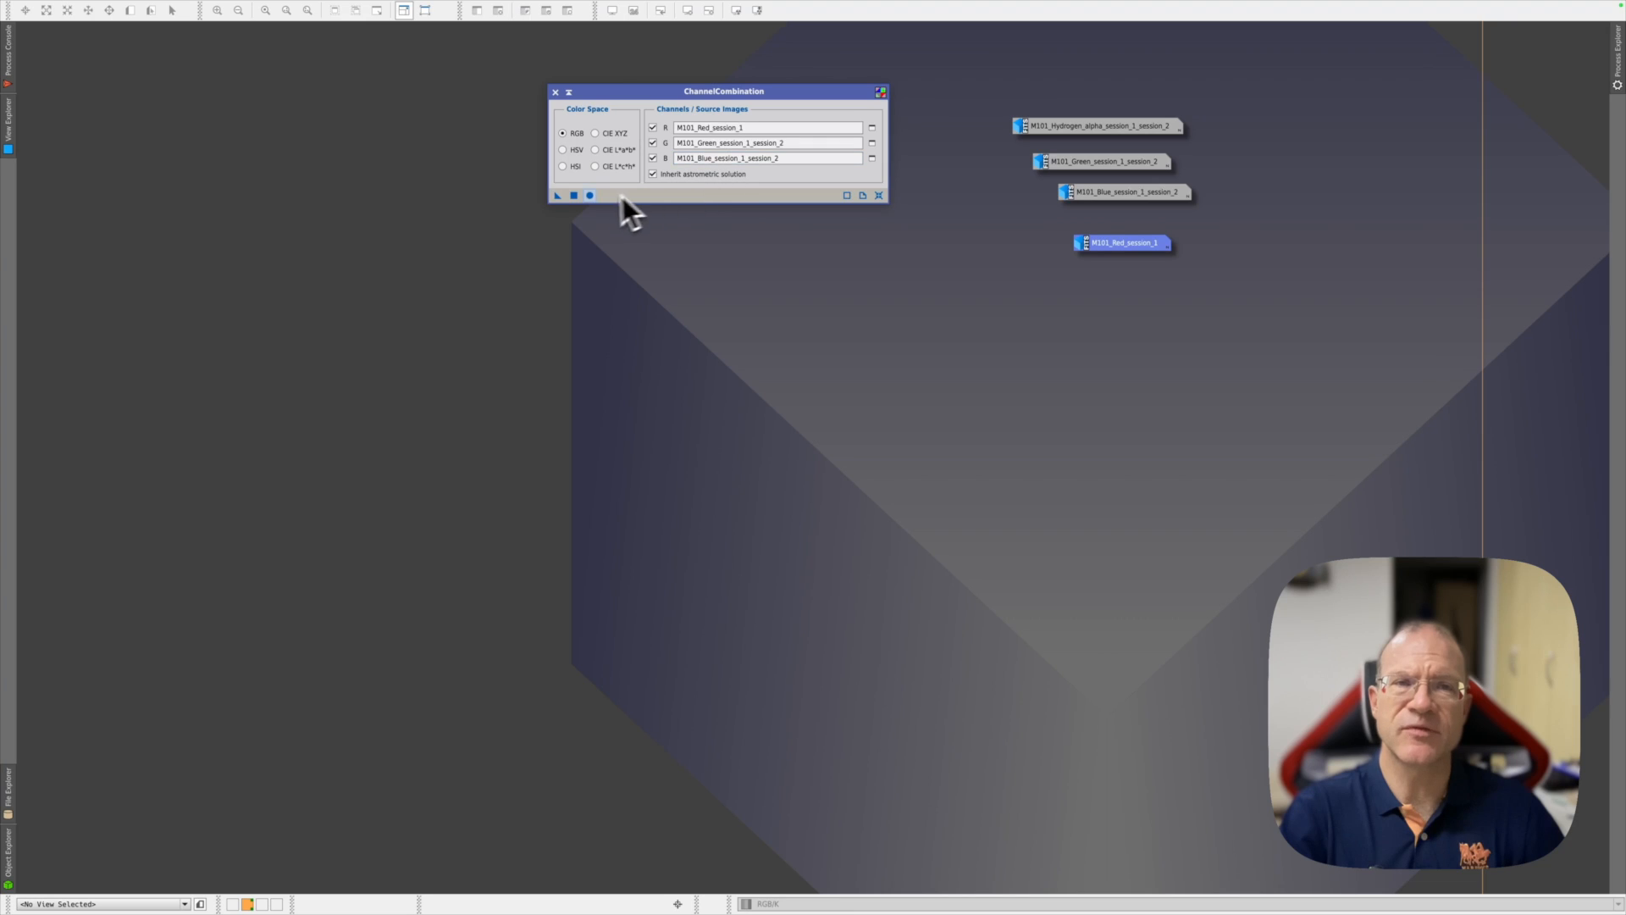
Step: Combine the assigned channels into a new RGB image and auto-stretch its display
click(590, 195)
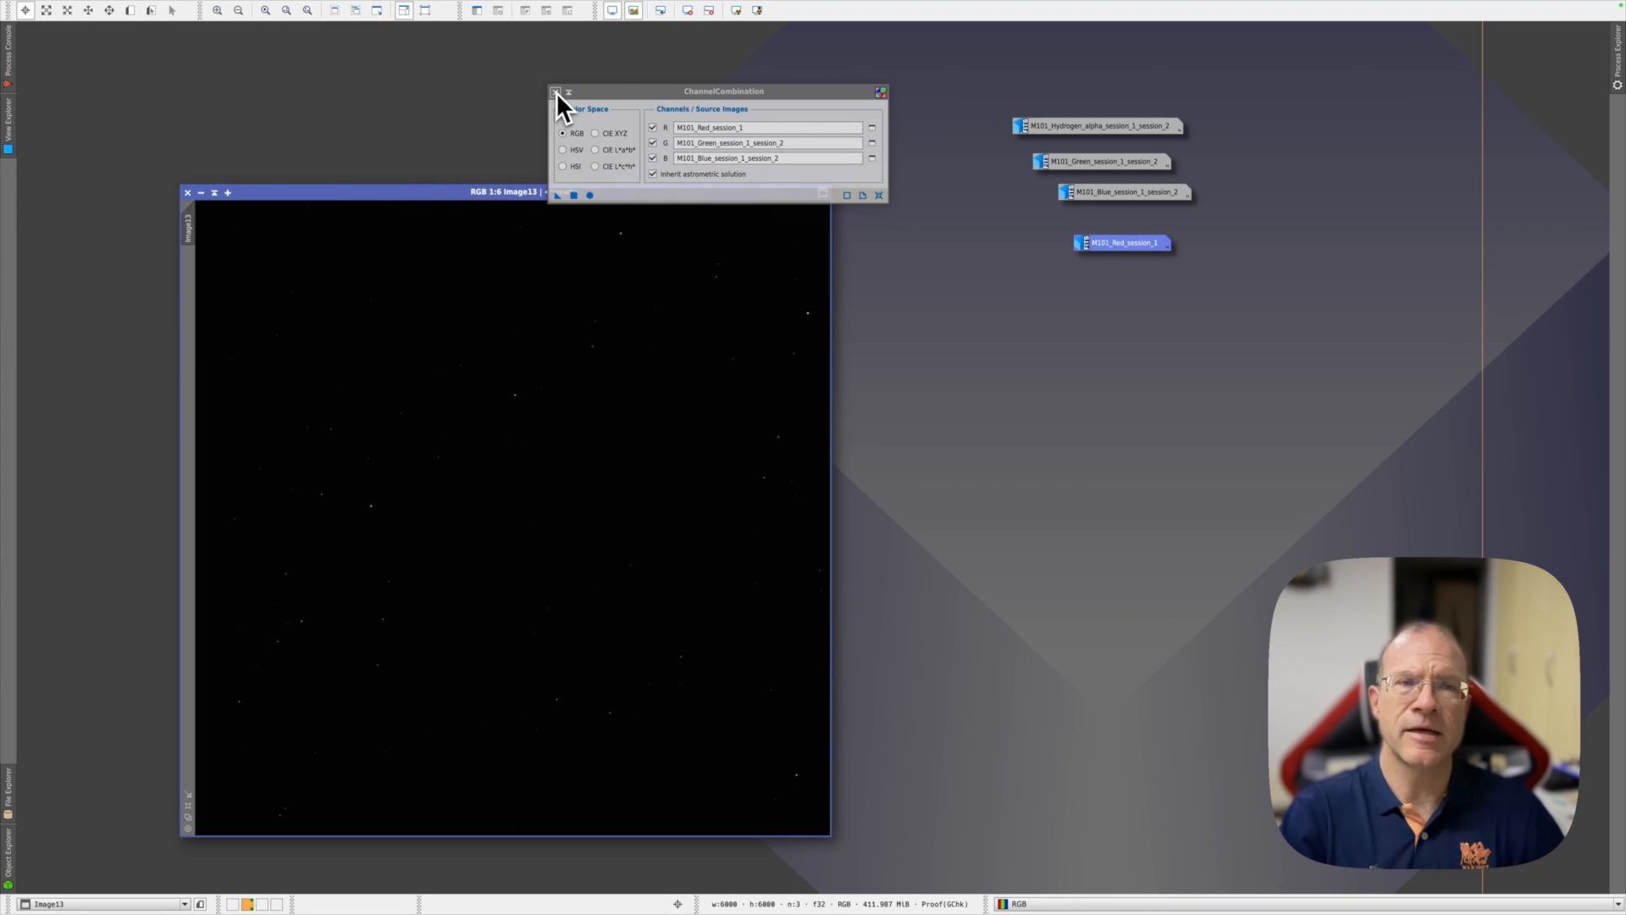
click(555, 91)
click(736, 11)
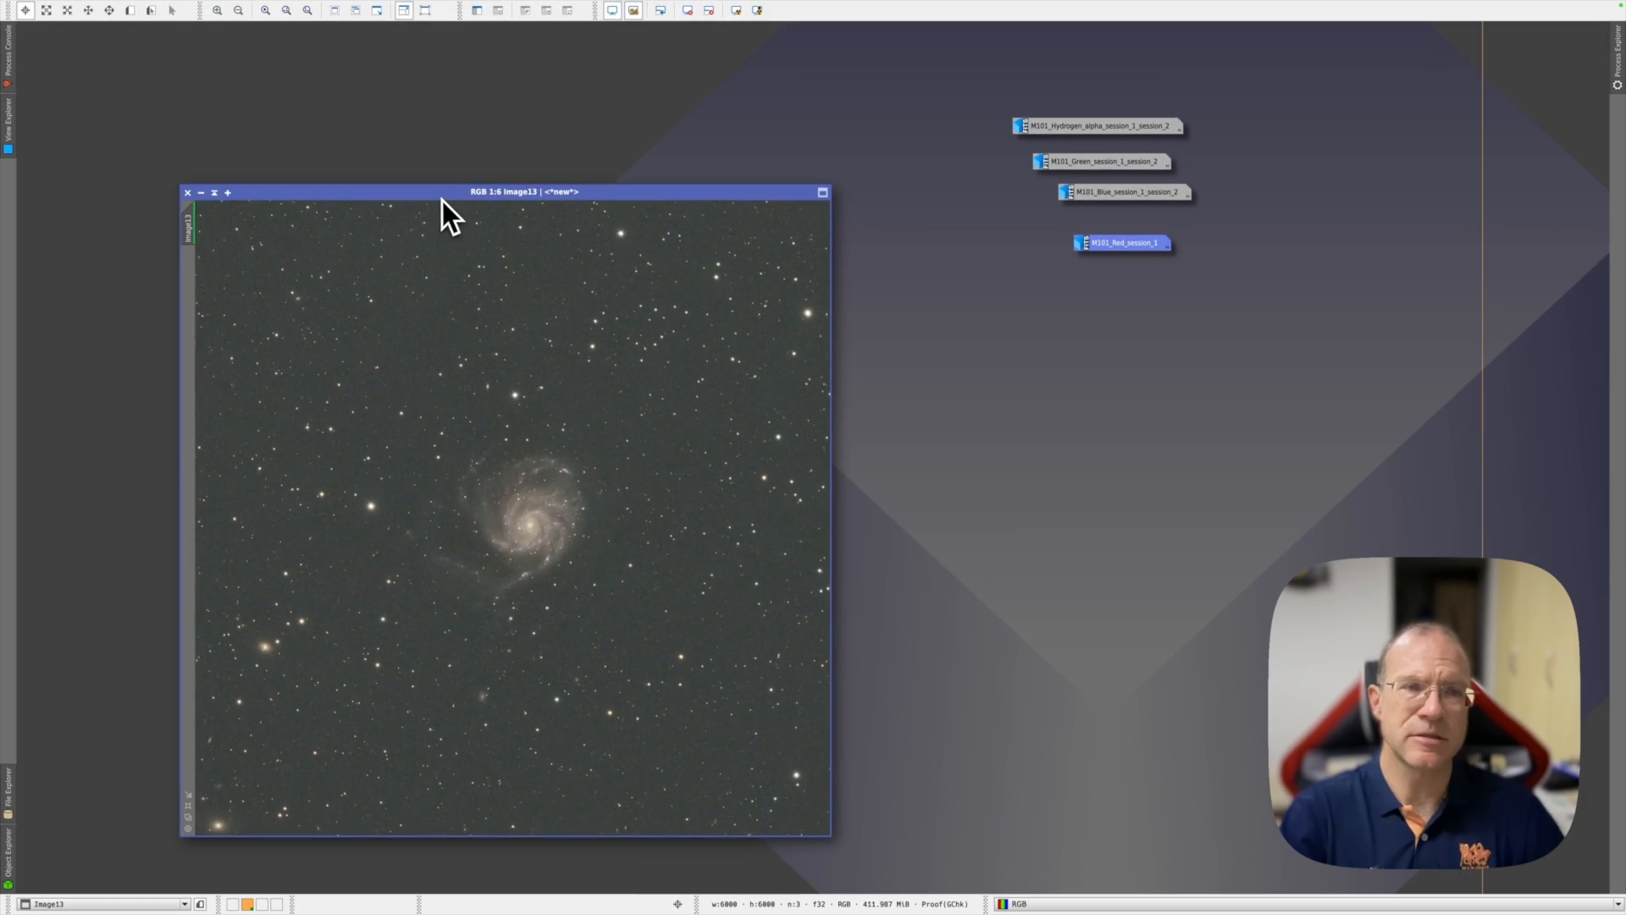
drag(441, 195, 573, 102)
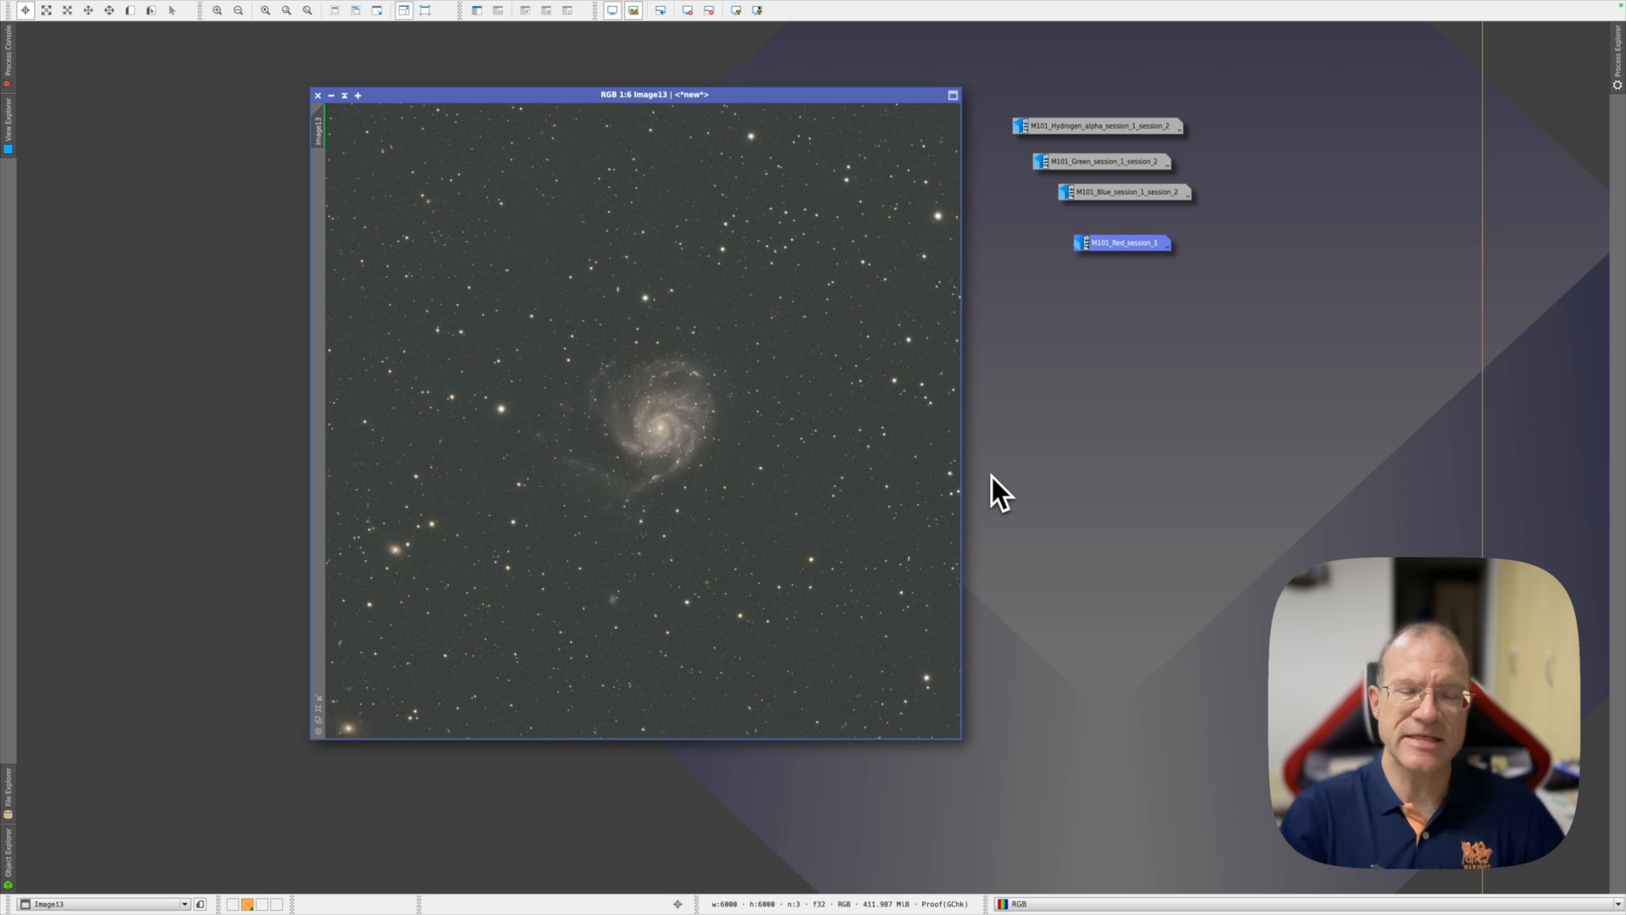
Step: Extract the red channel from the combined RGB image, auto-stretch its display and minimise it to an icon below the others
click(207, 11)
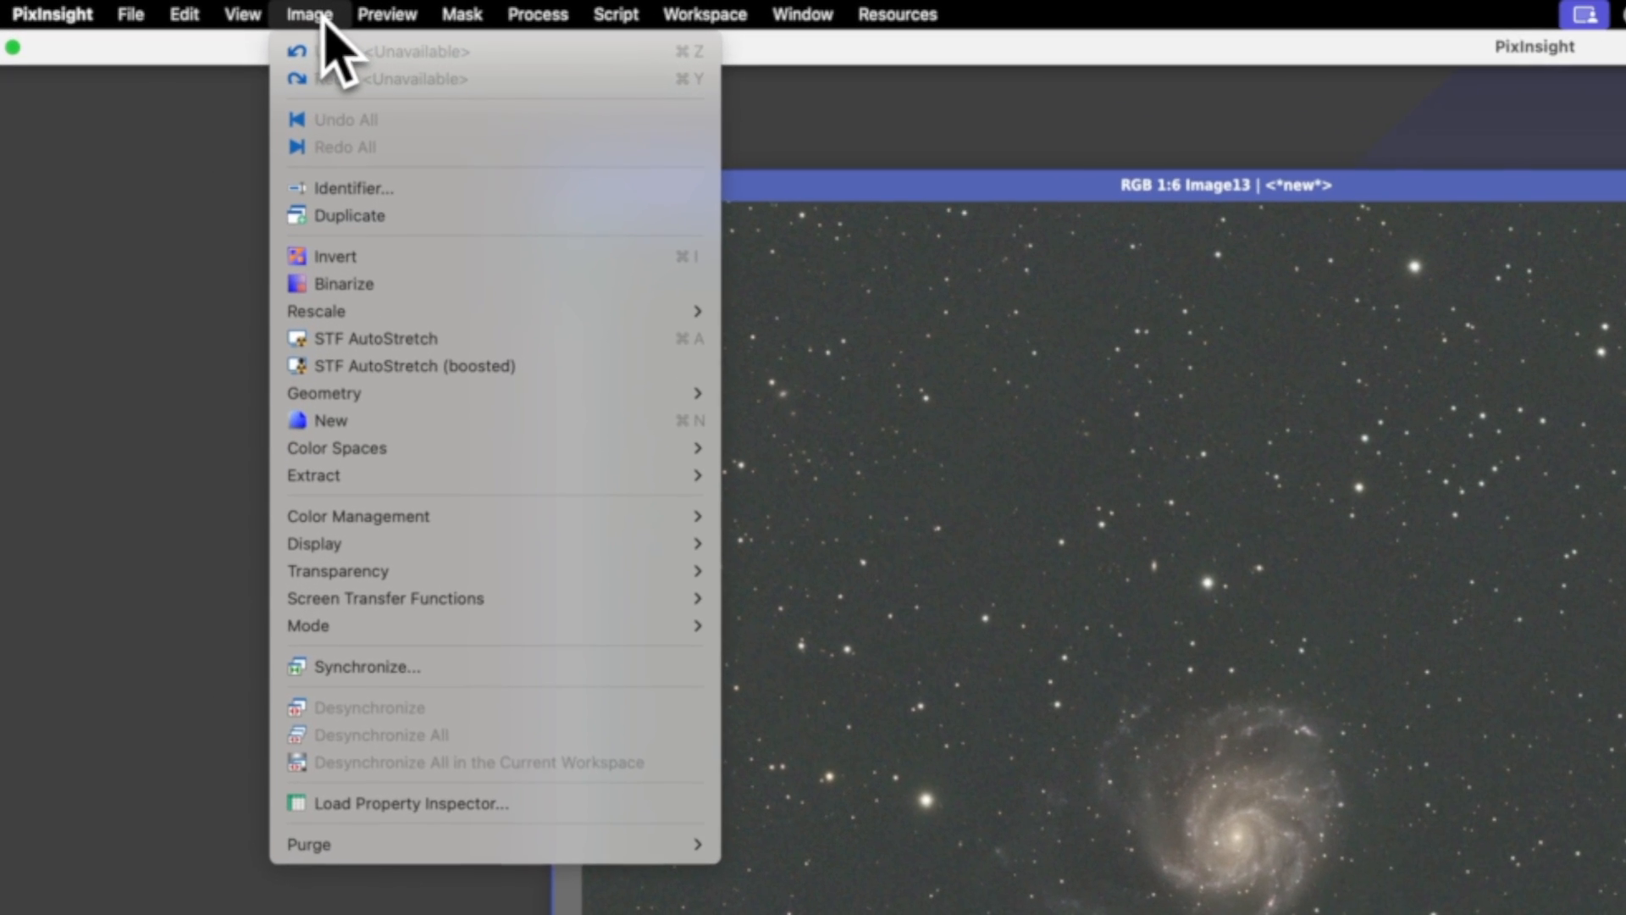
mouse_move(417, 477)
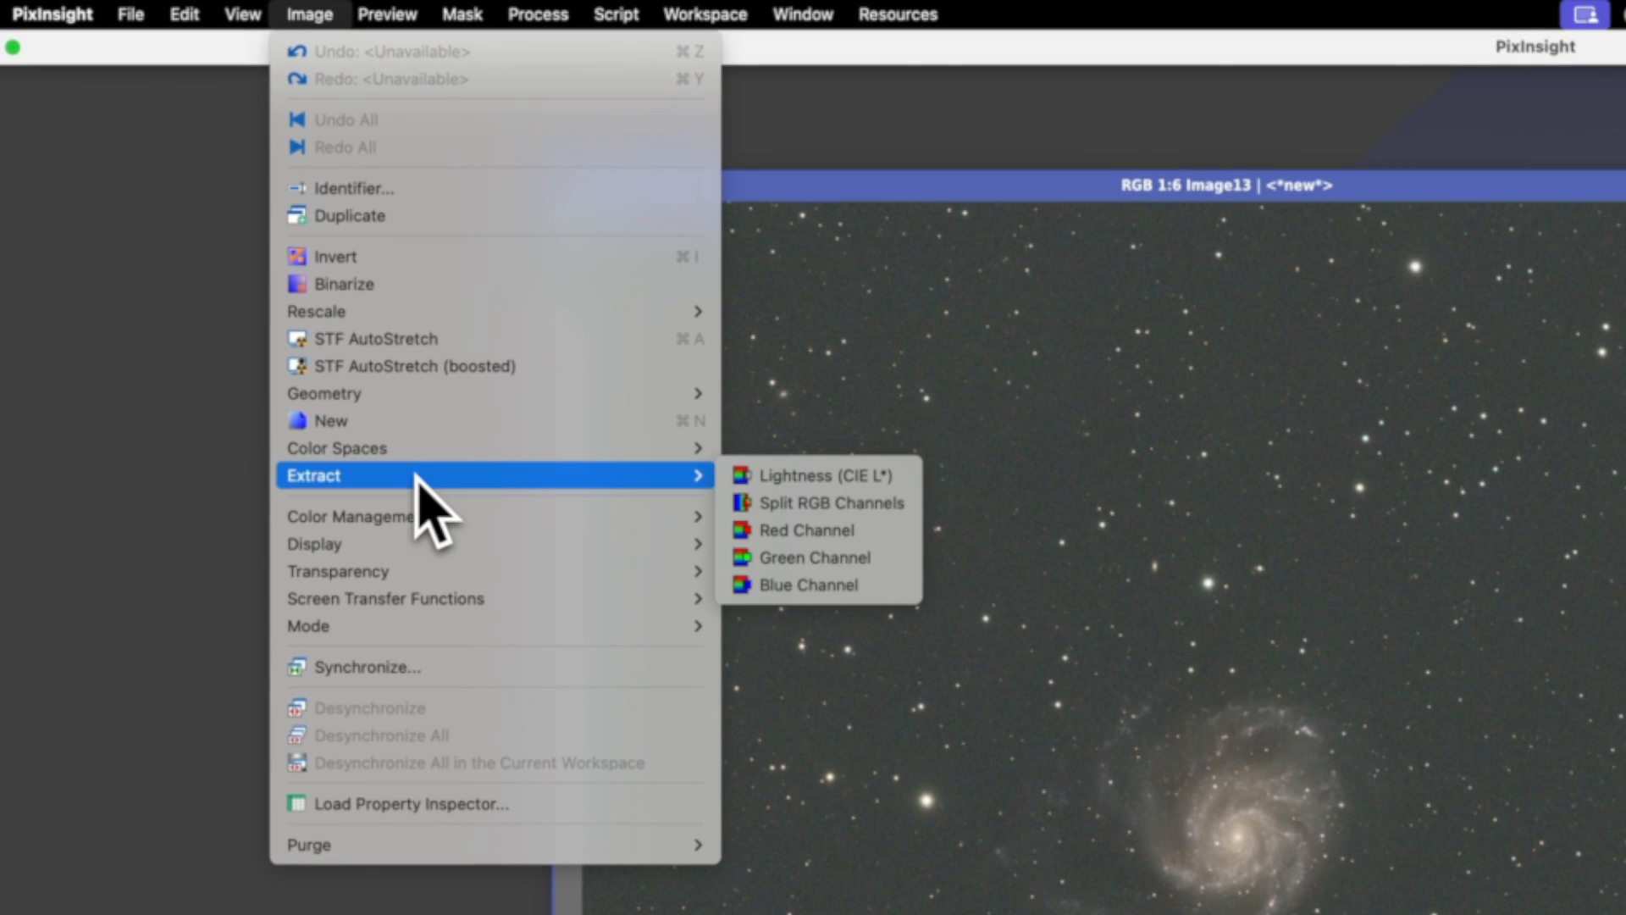
click(834, 532)
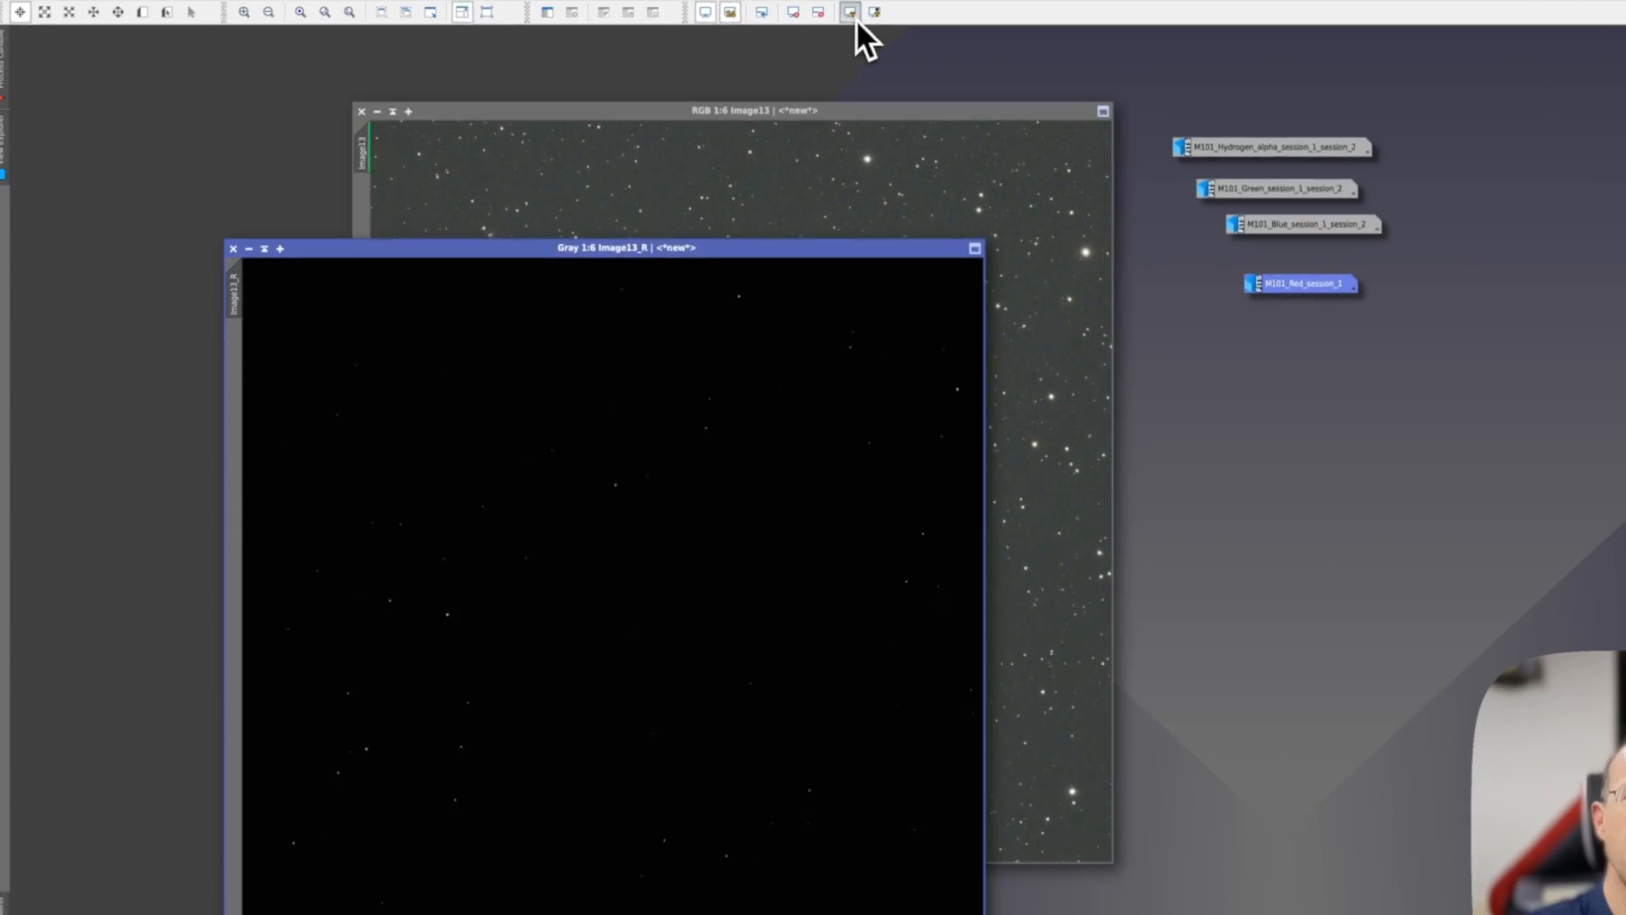
click(852, 13)
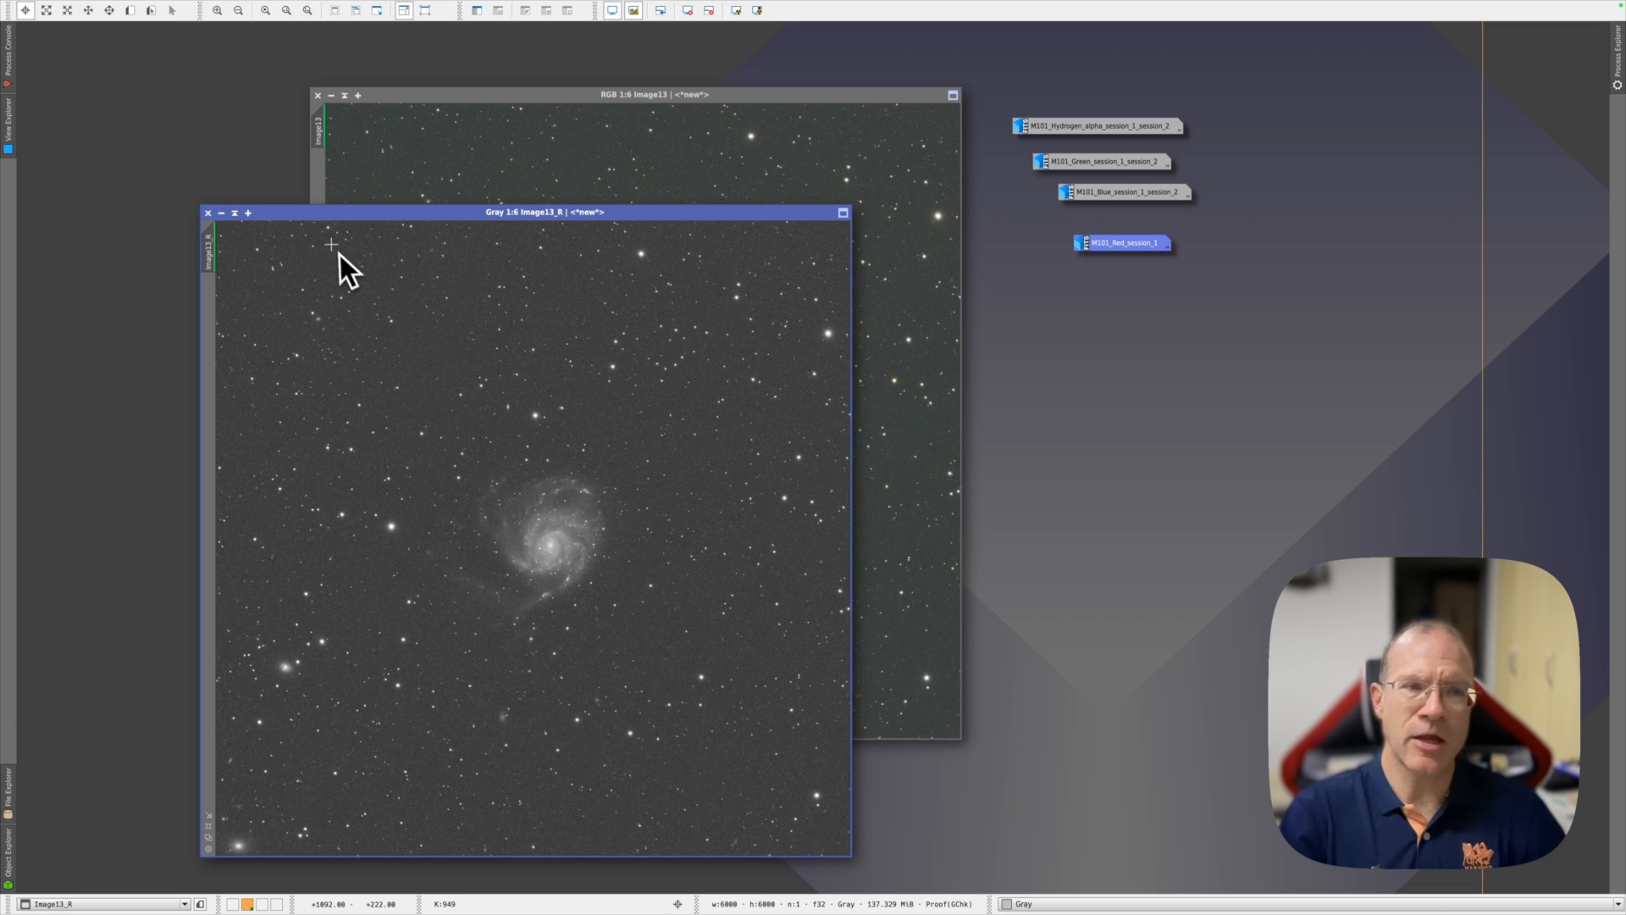
click(221, 212)
drag(548, 546, 1130, 462)
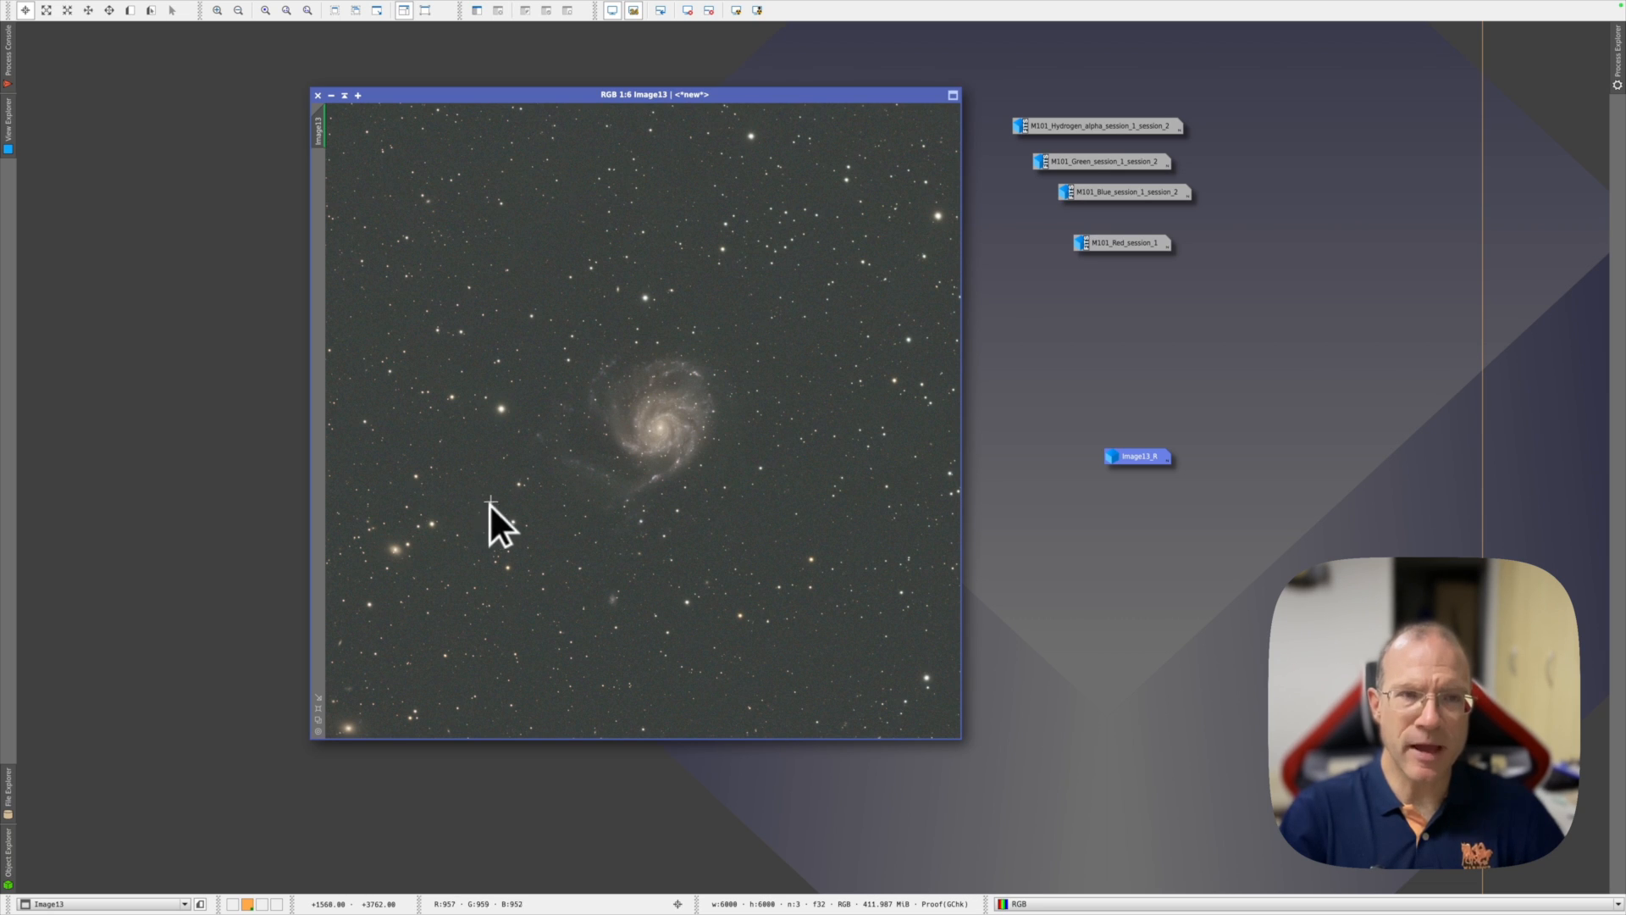
mouse_move(261, 25)
click(186, 8)
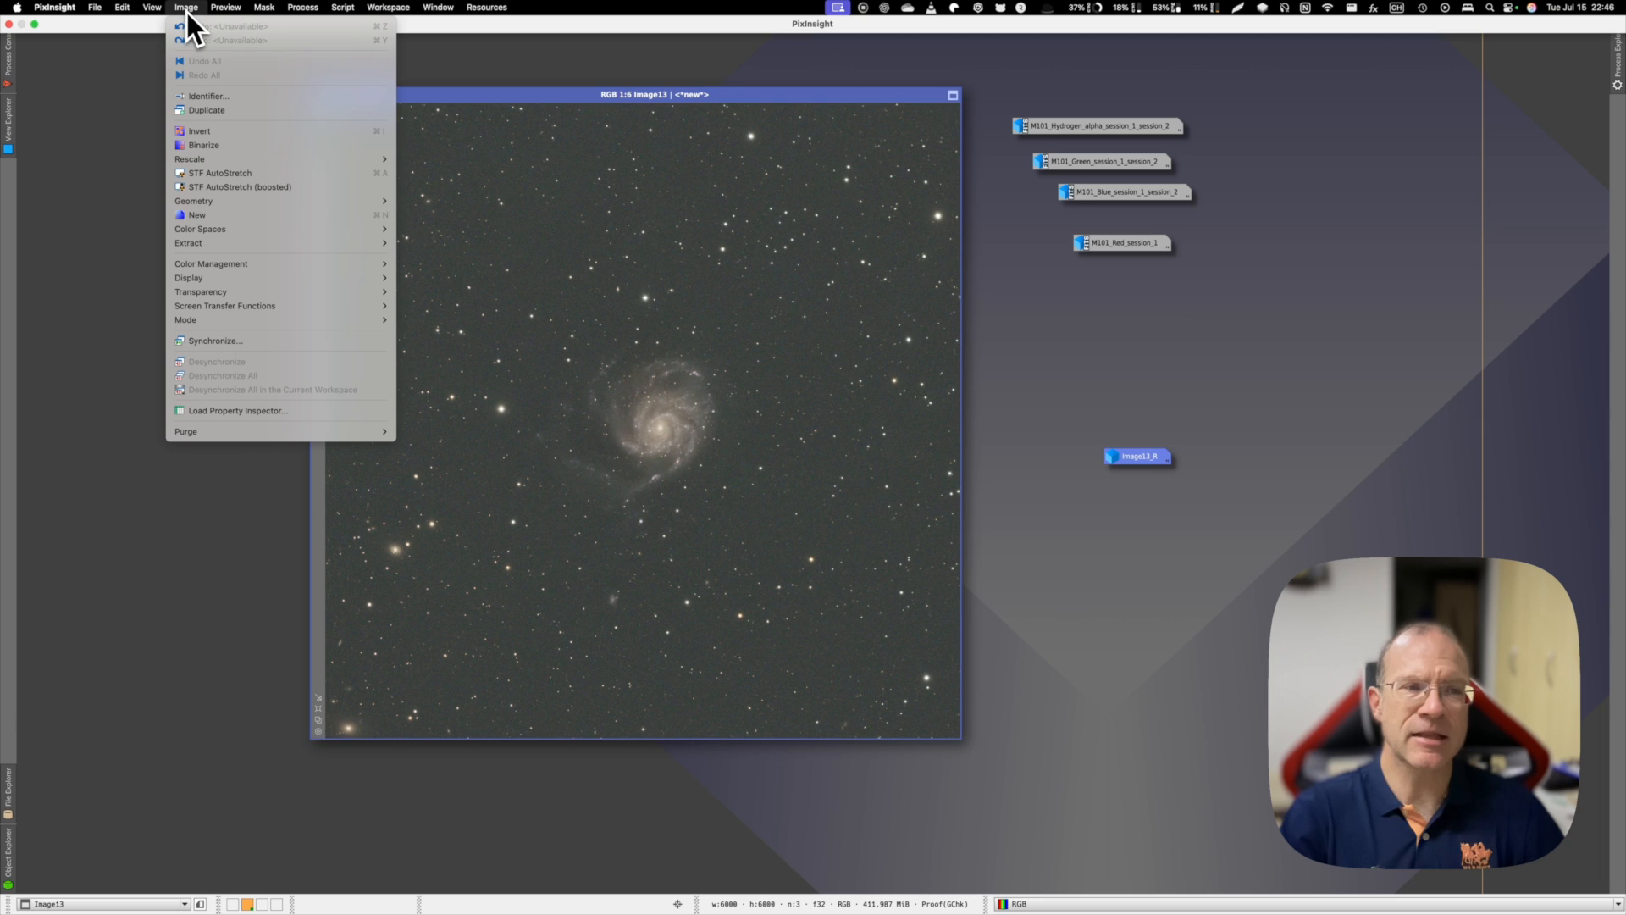
mouse_move(217, 283)
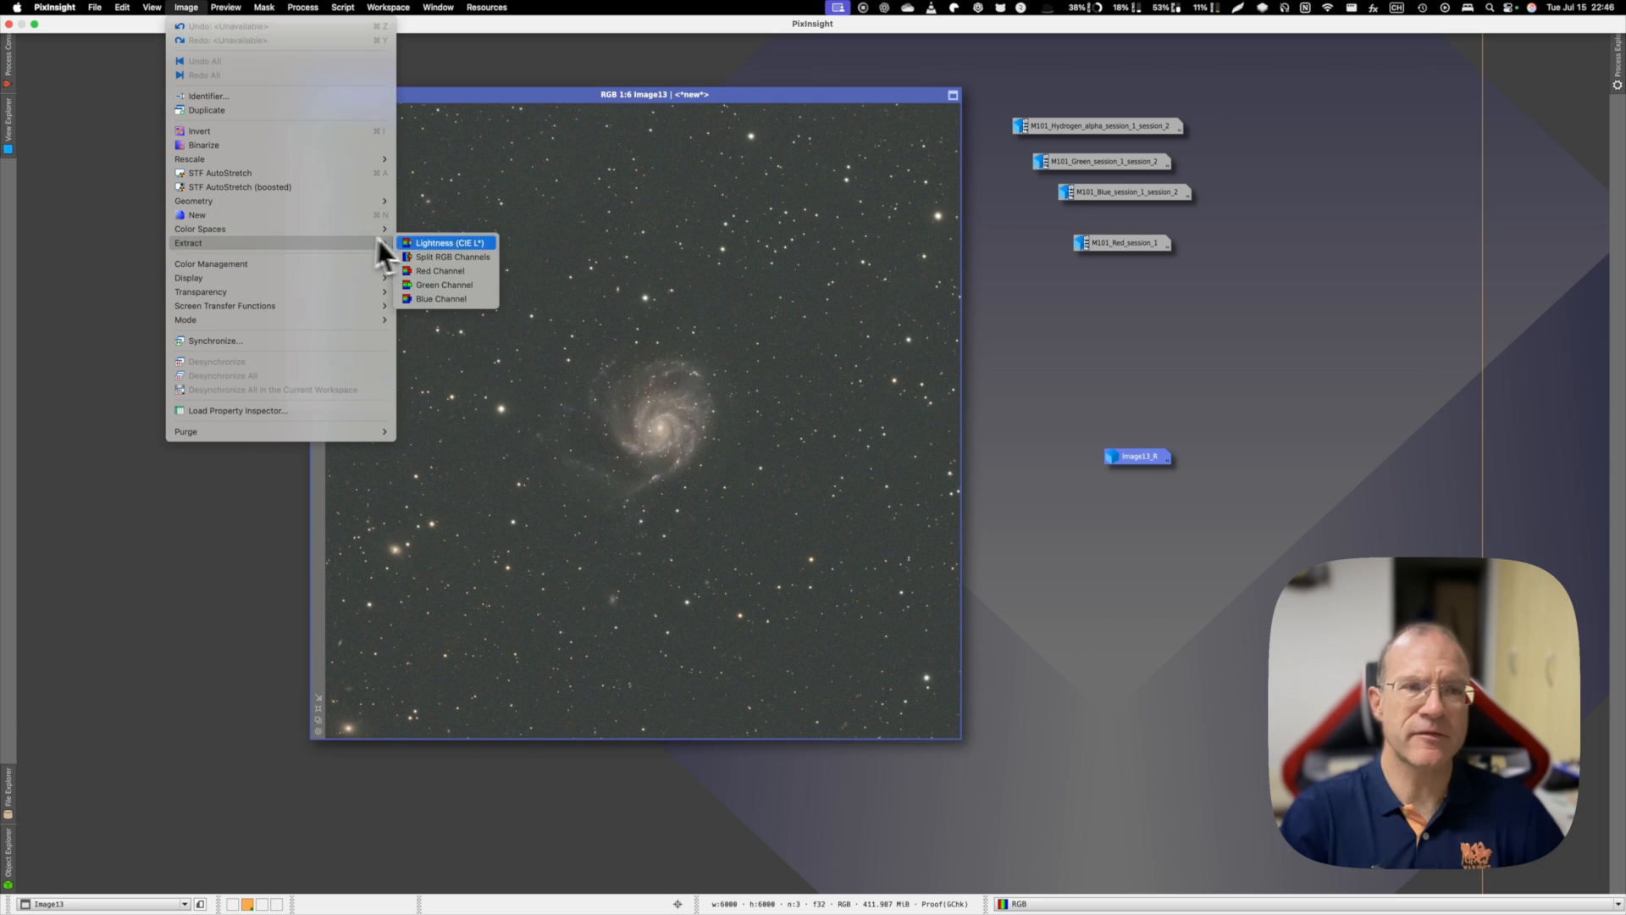
click(438, 271)
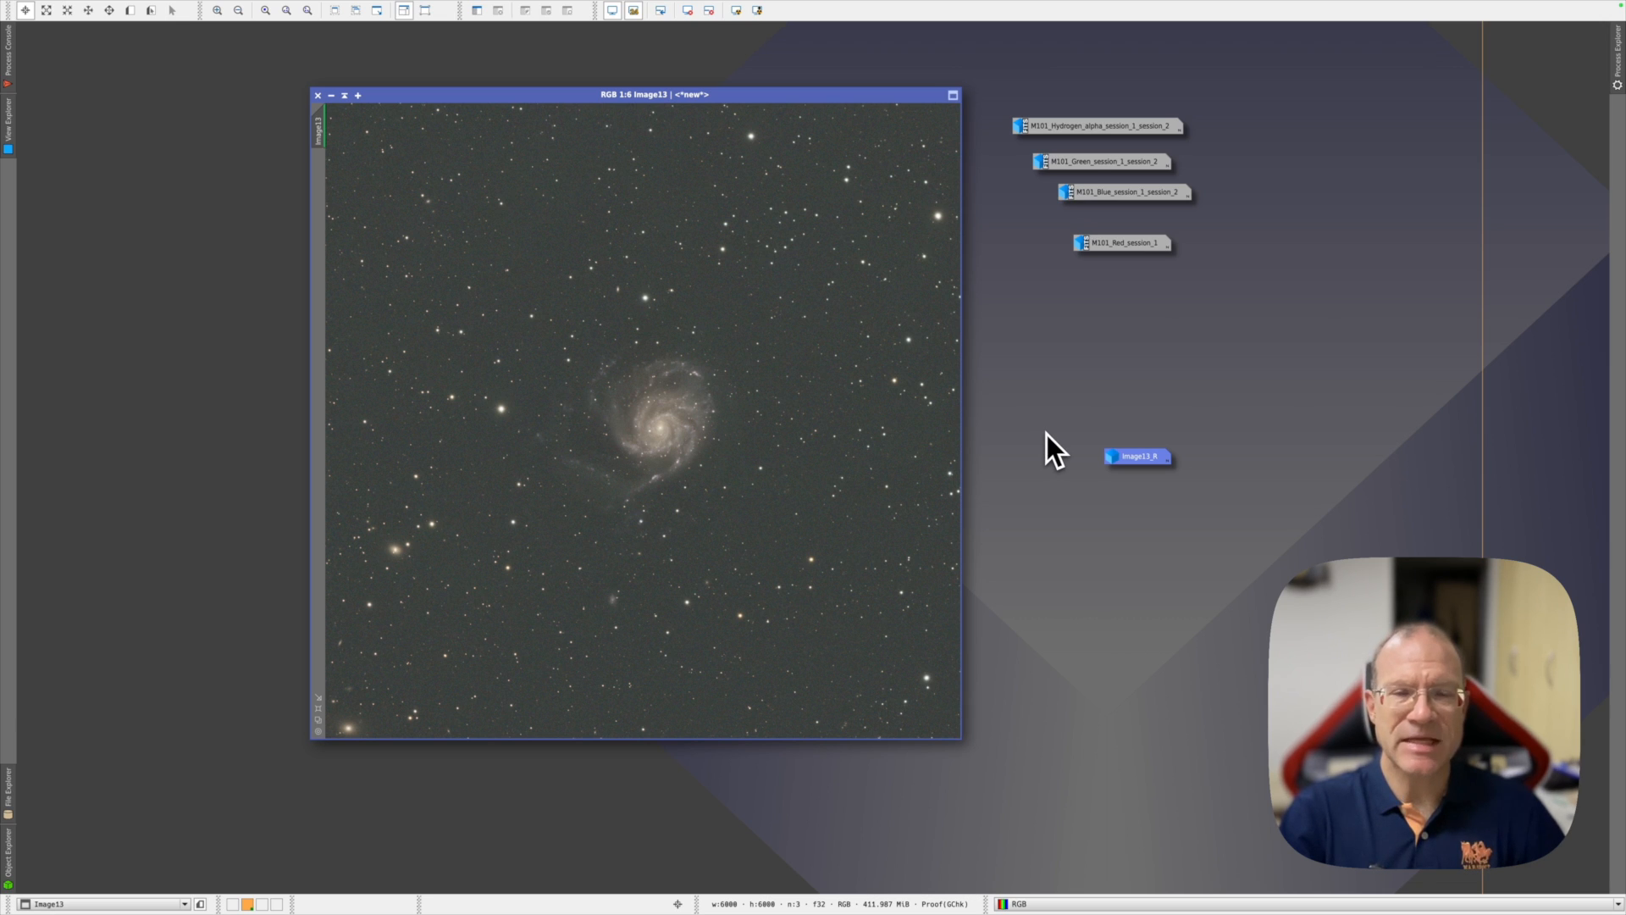
Step: Delete the extracted red channel image and the separate blue and green master images without saving, keeping the hydrogen-alpha and red masters
right_click(1149, 461)
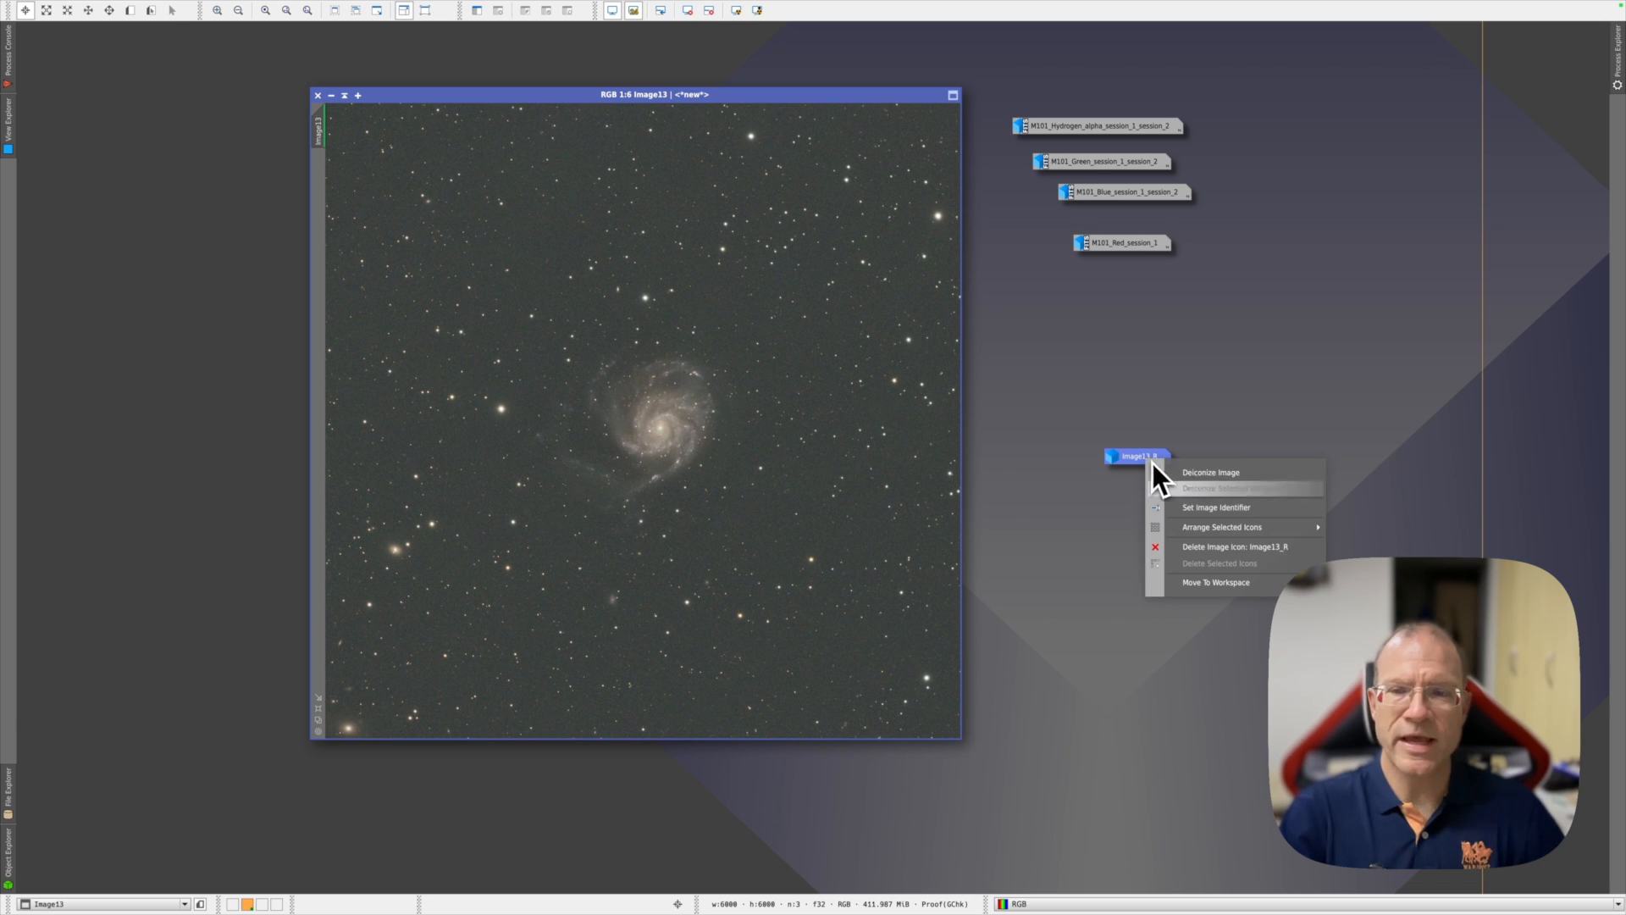
click(1203, 563)
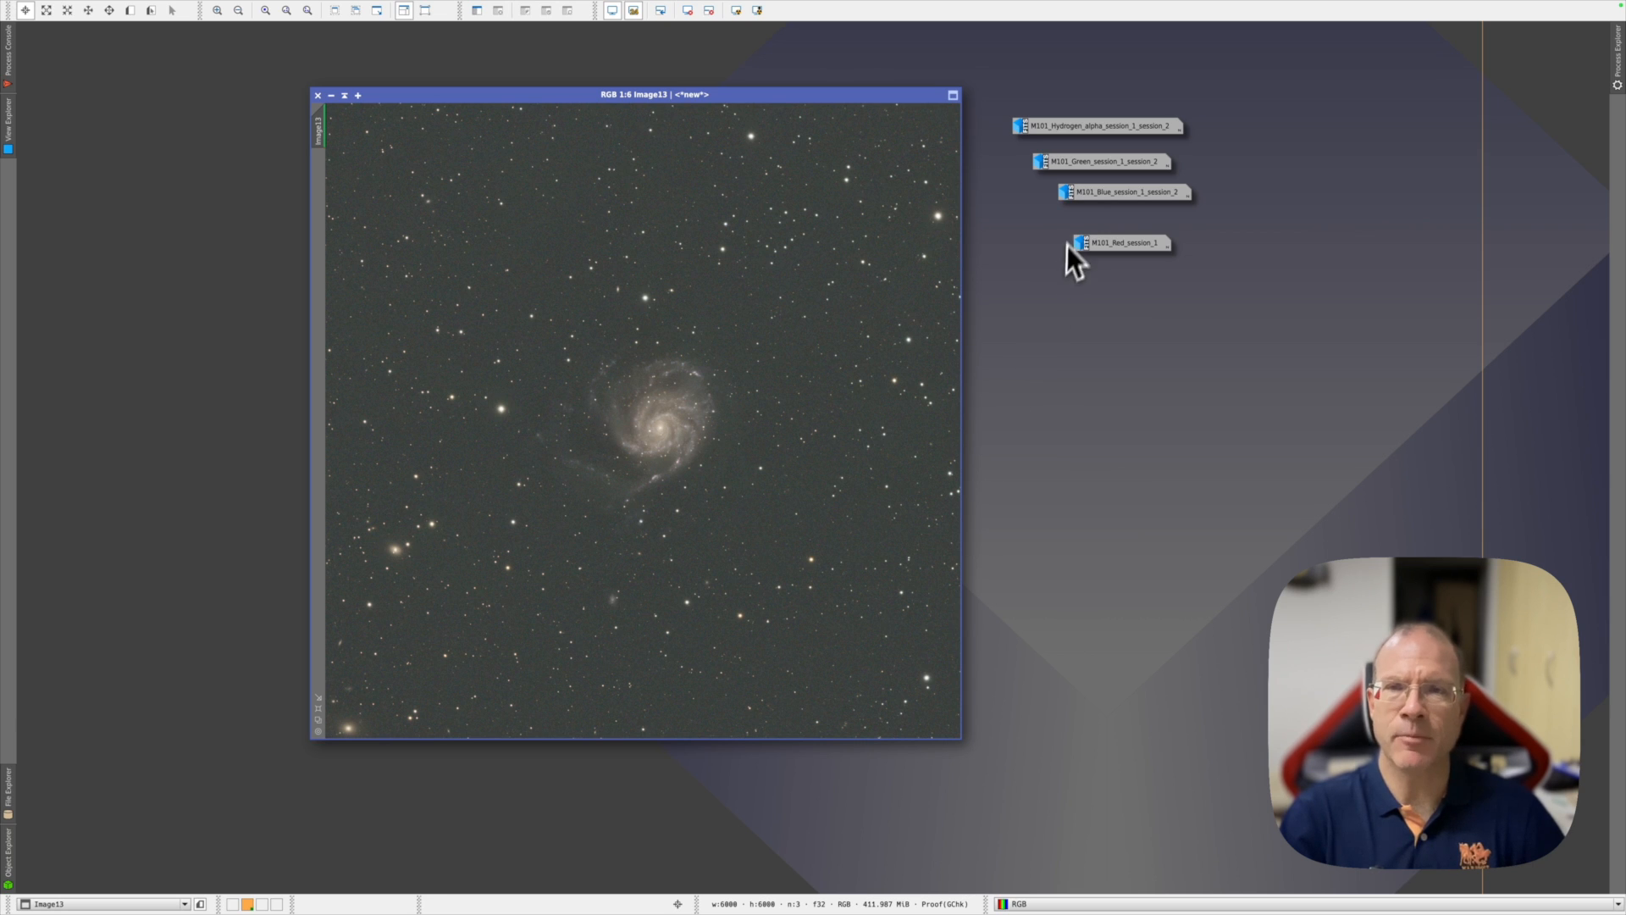
right_click(1127, 195)
click(1118, 250)
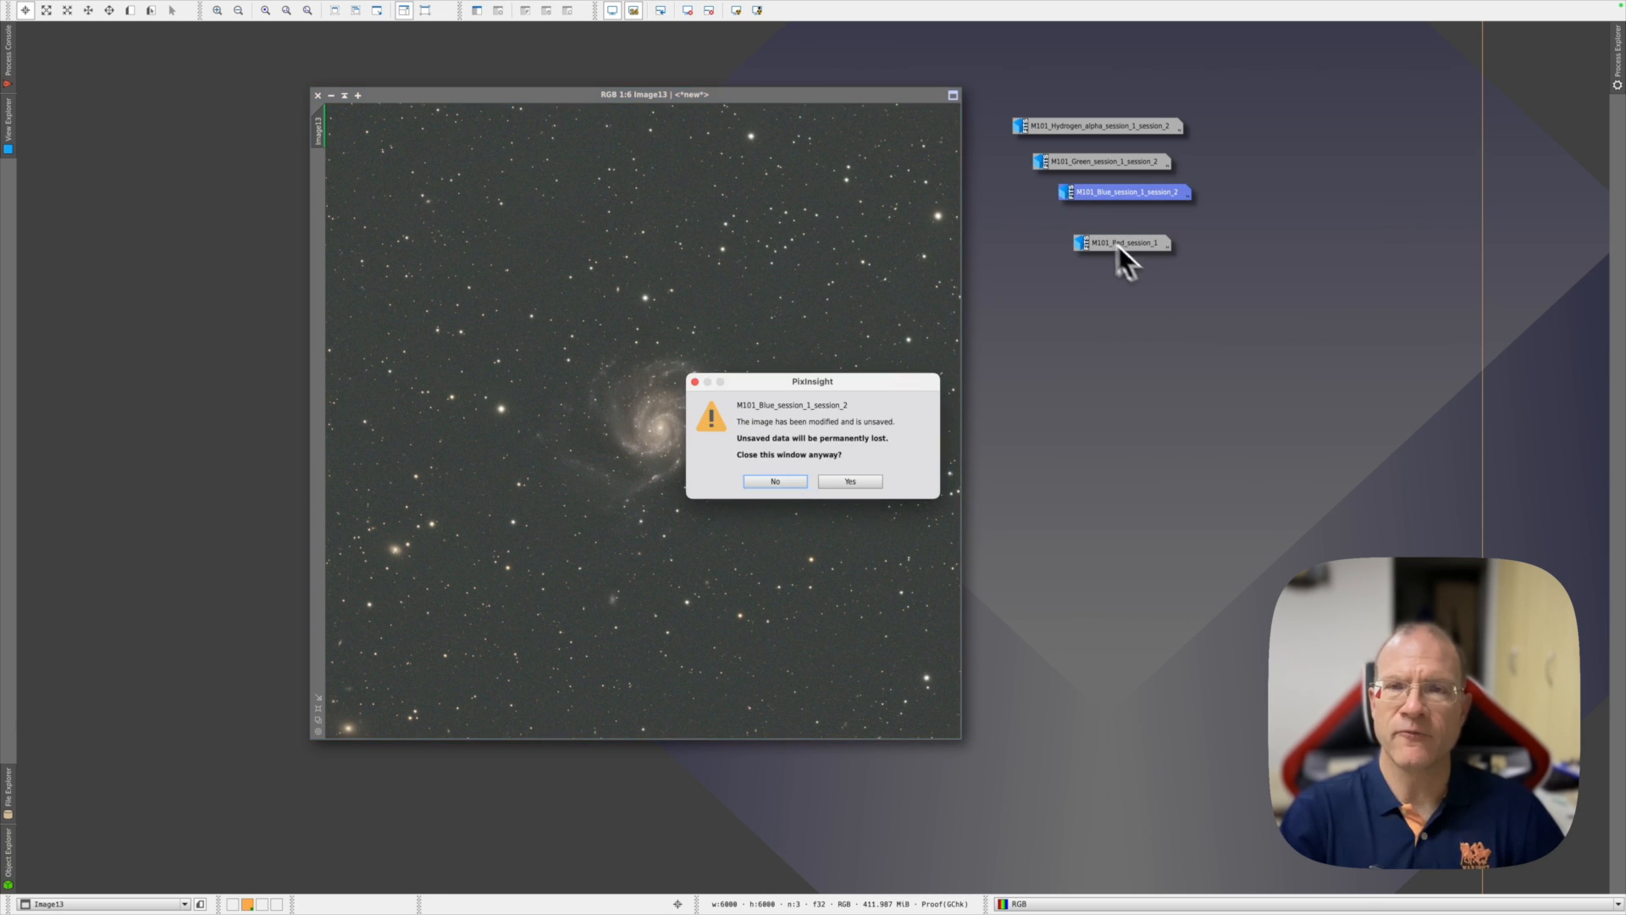
click(862, 483)
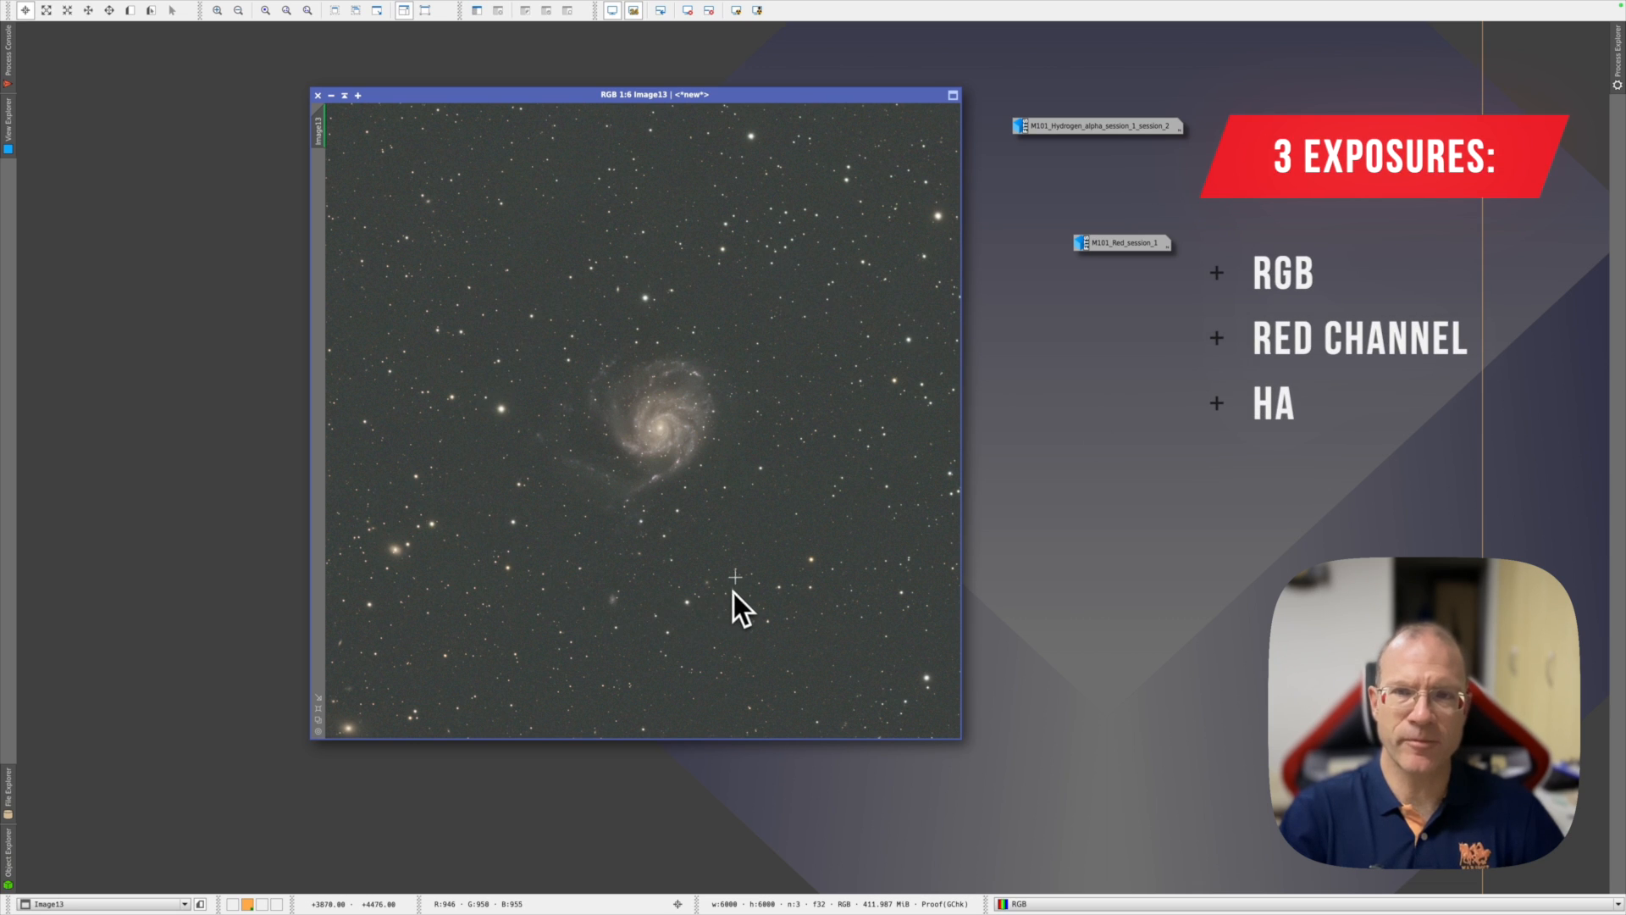
mouse_move(1120, 252)
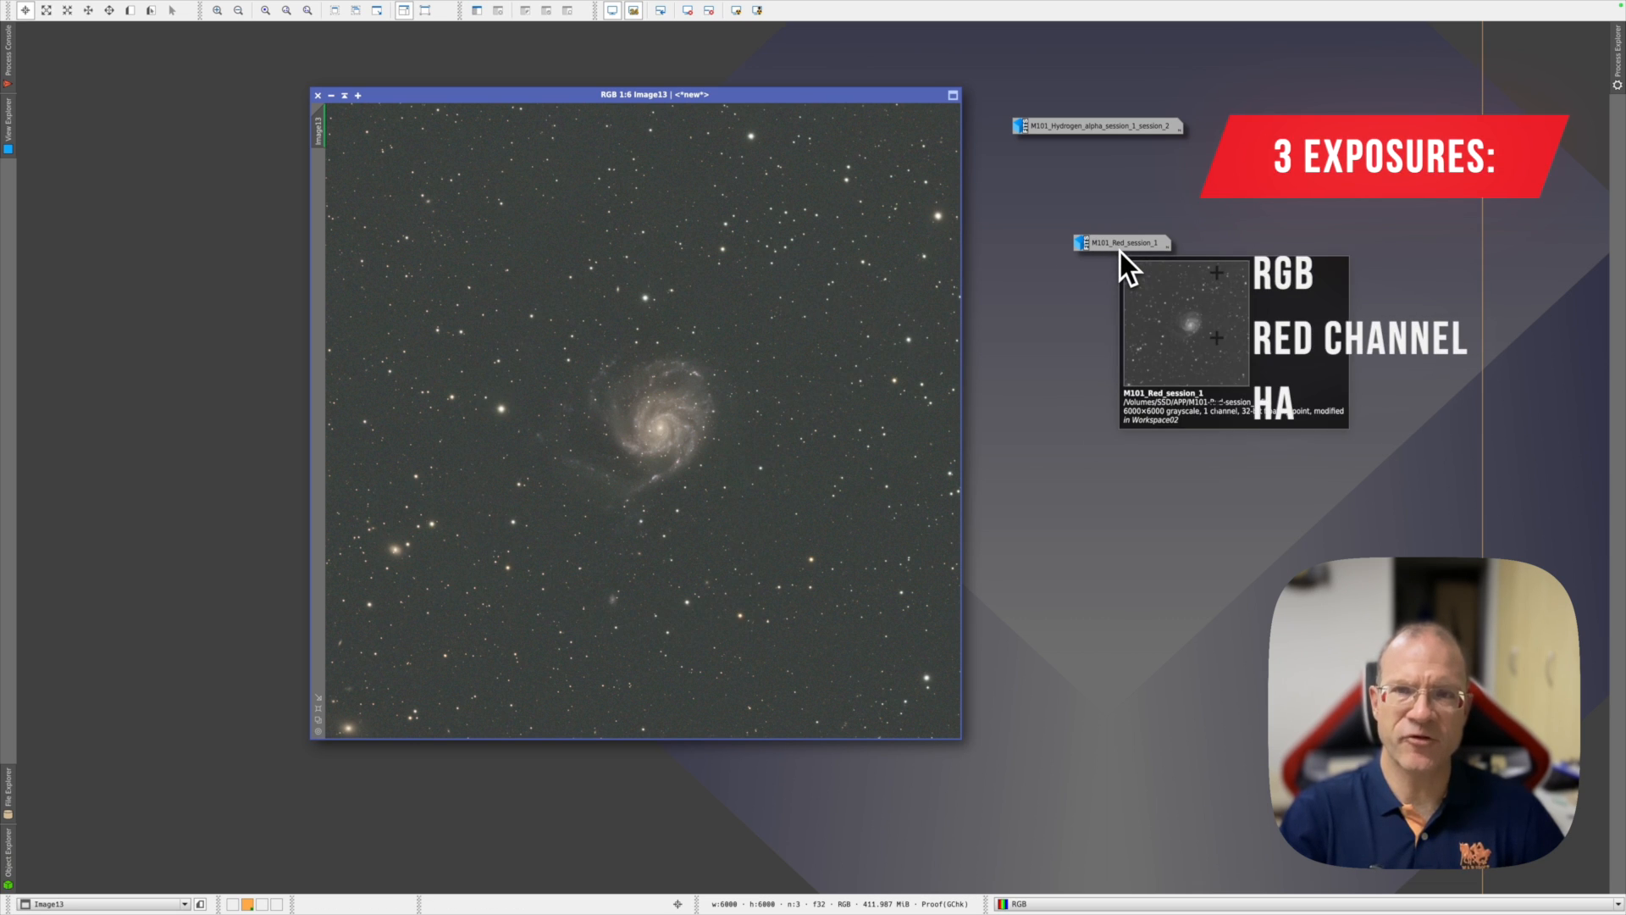
mouse_move(1072, 136)
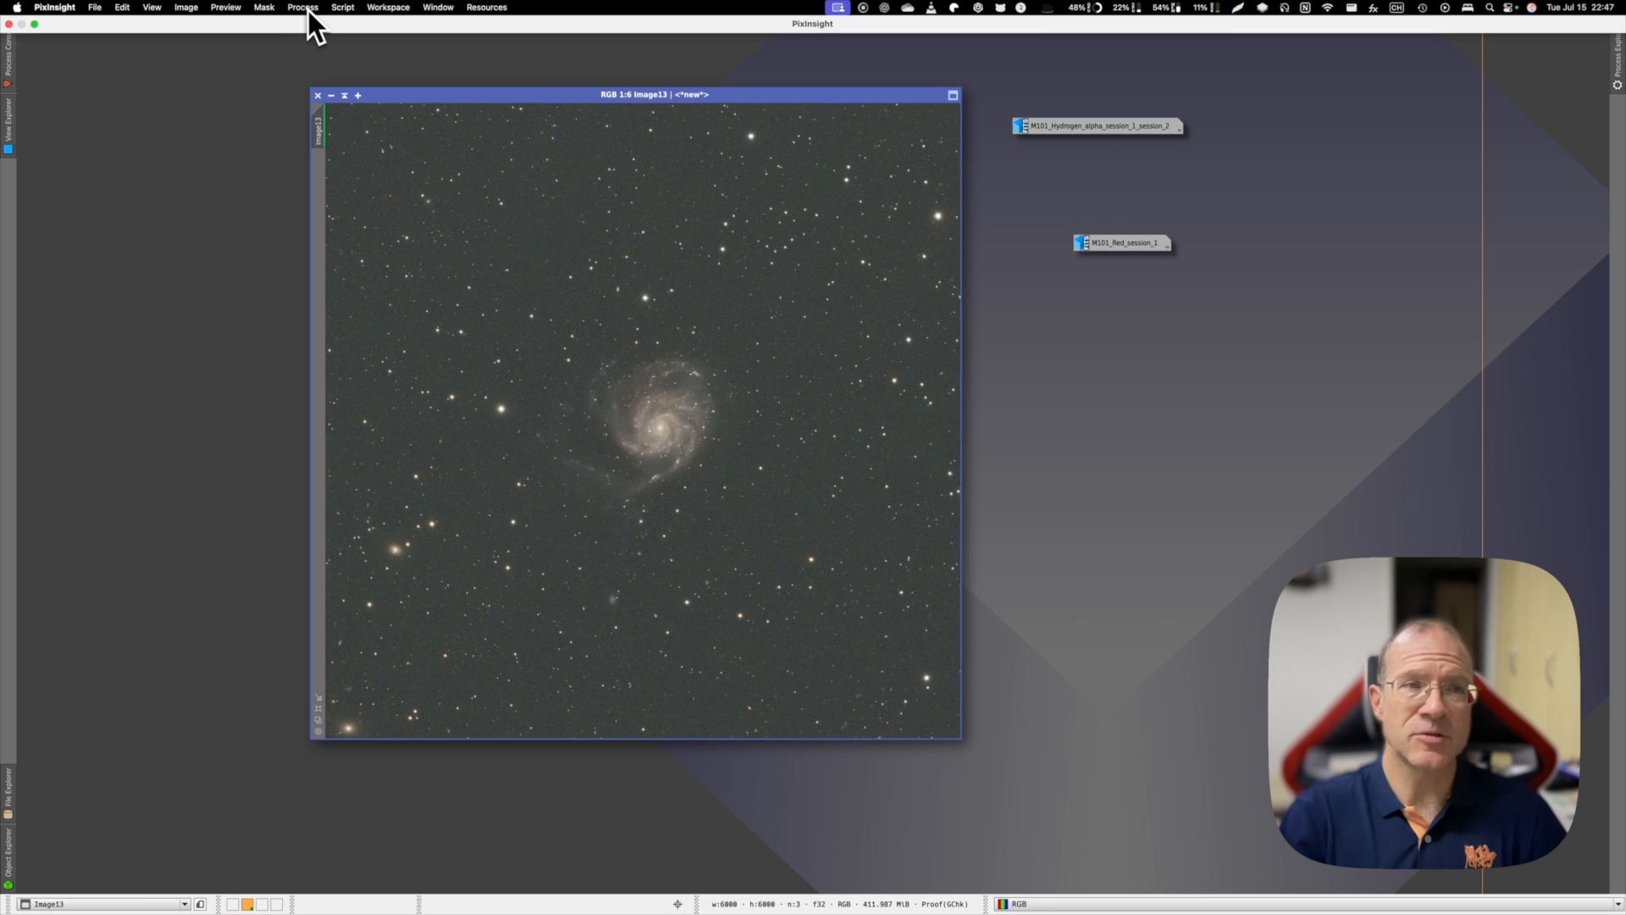
Step: Plate-solve the combined RGB image with the Blind Solver 2000 script, accepting the proposed ImageSolver parameters and closing the script when done
click(349, 13)
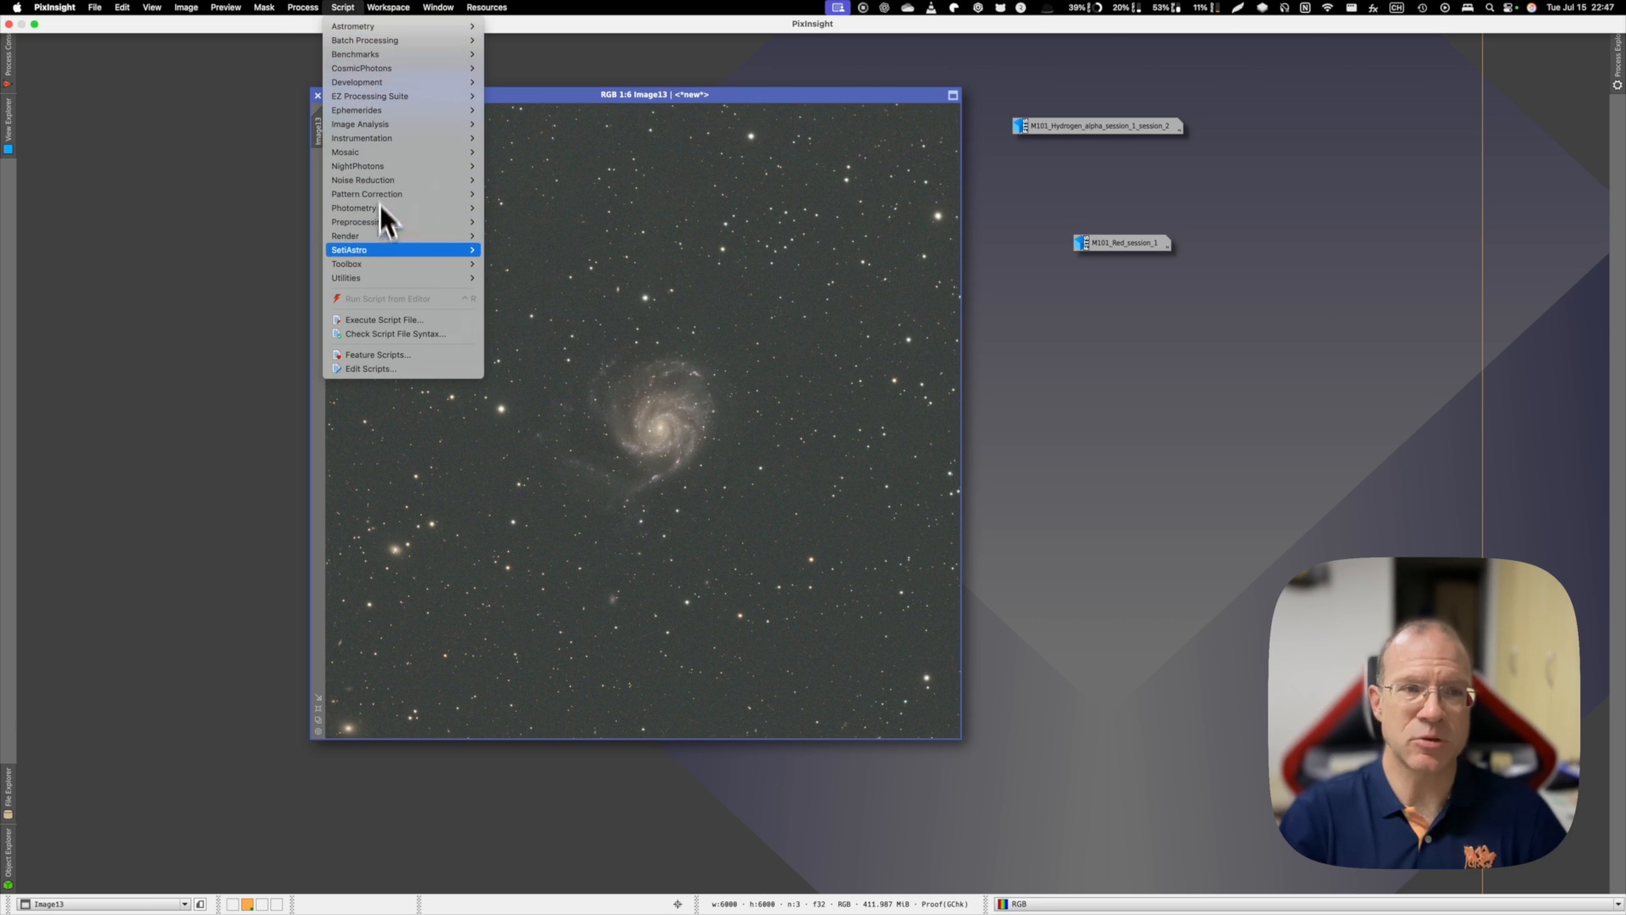
mouse_move(383, 254)
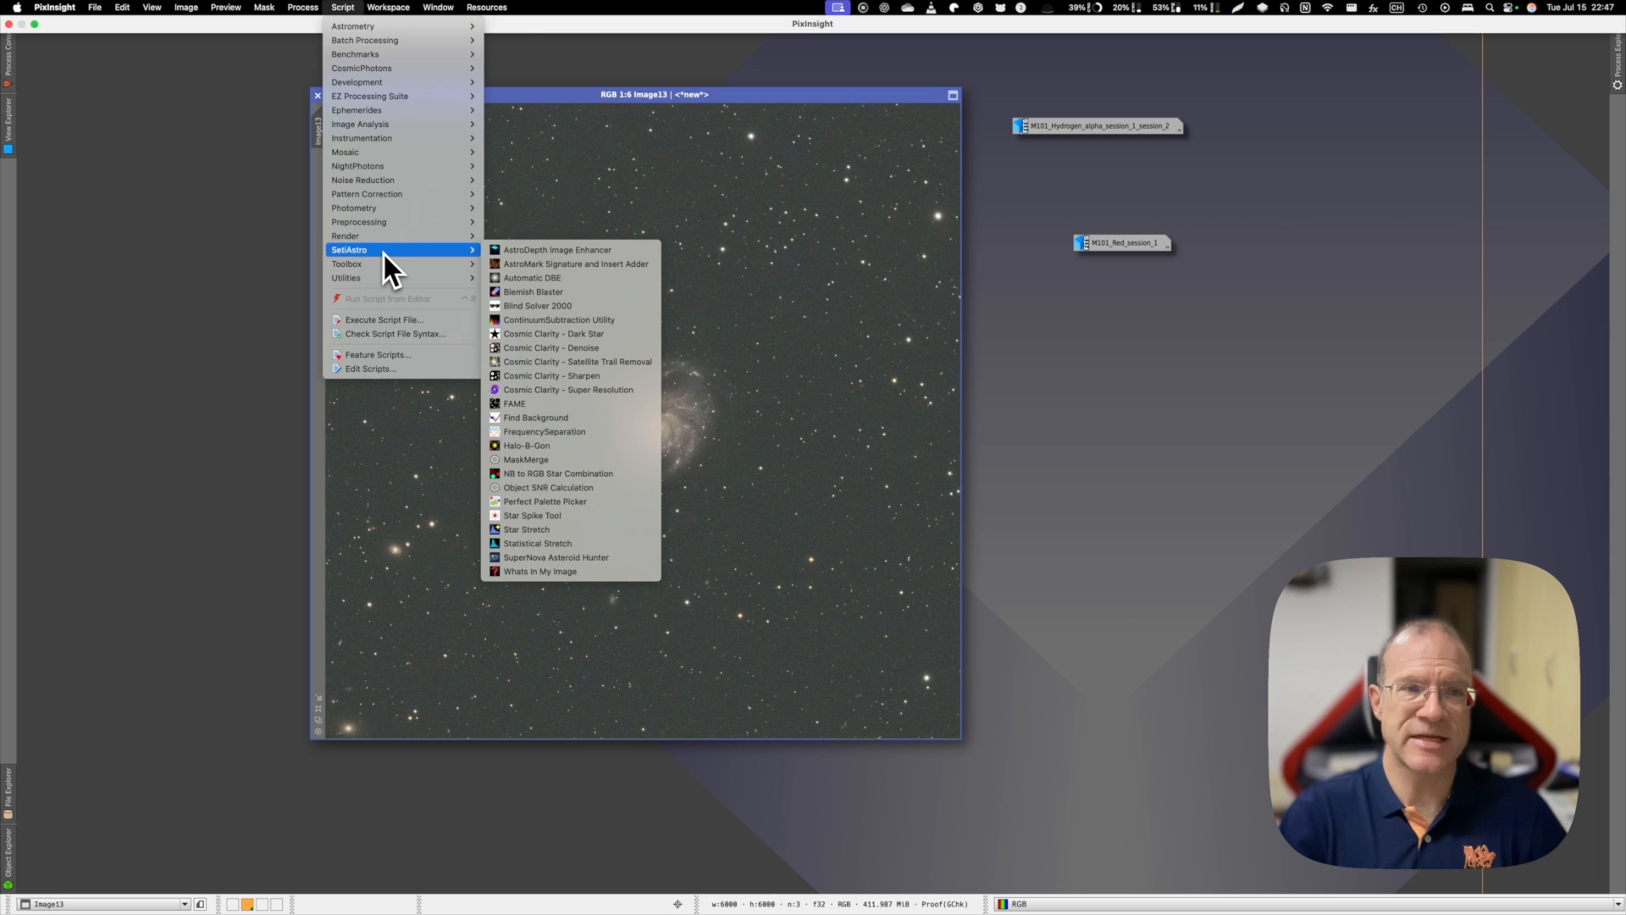
click(541, 307)
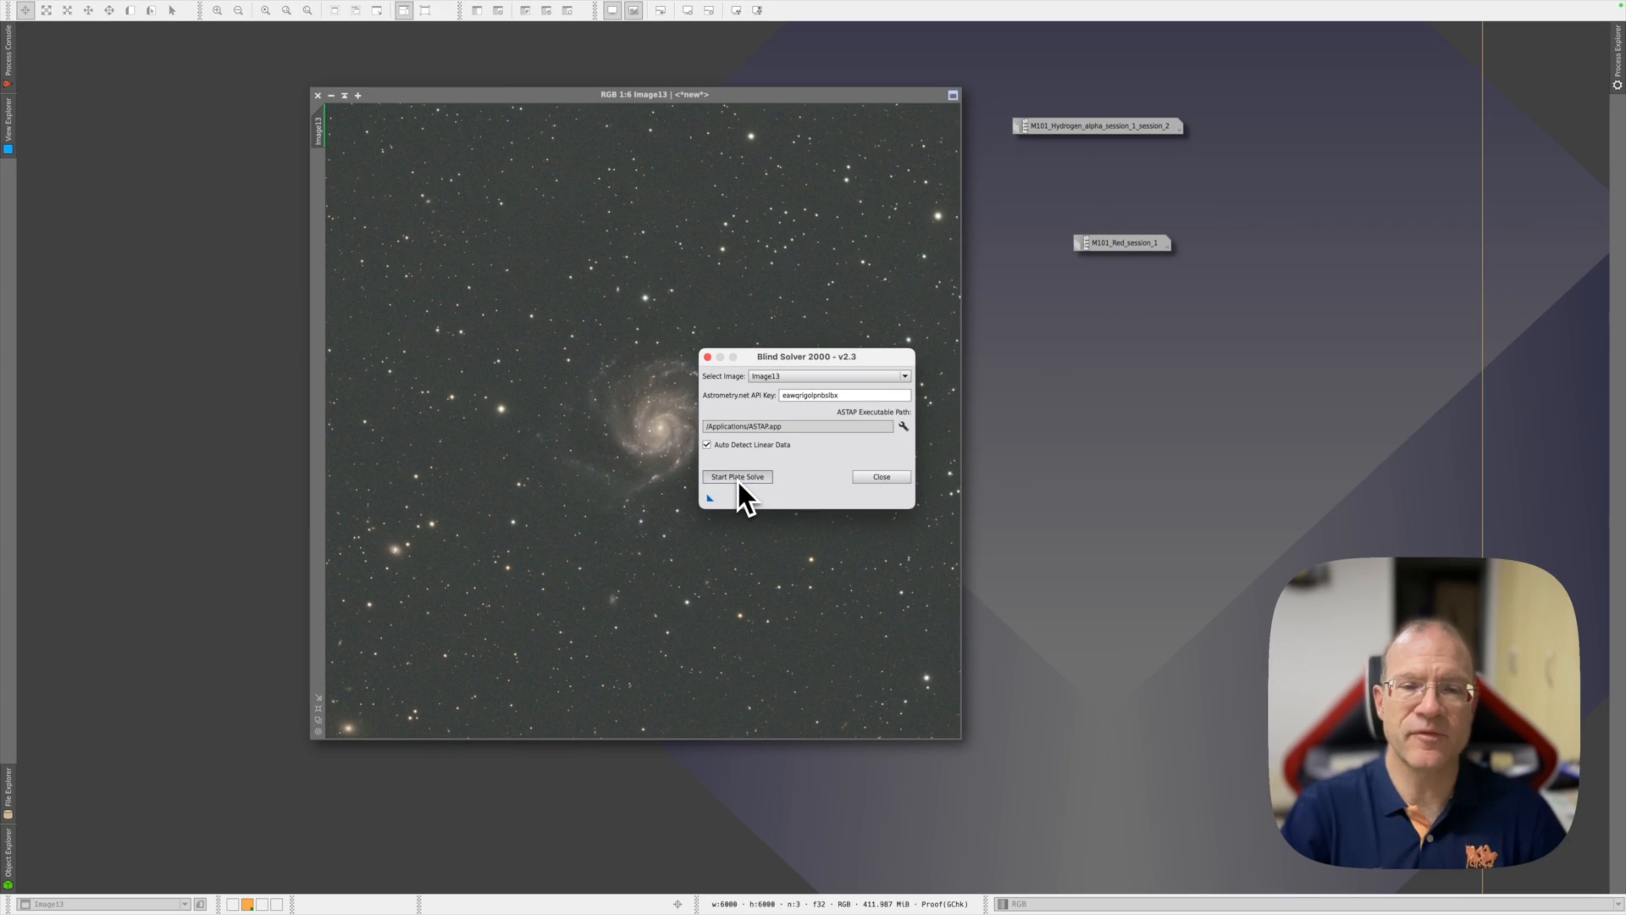
click(567, 658)
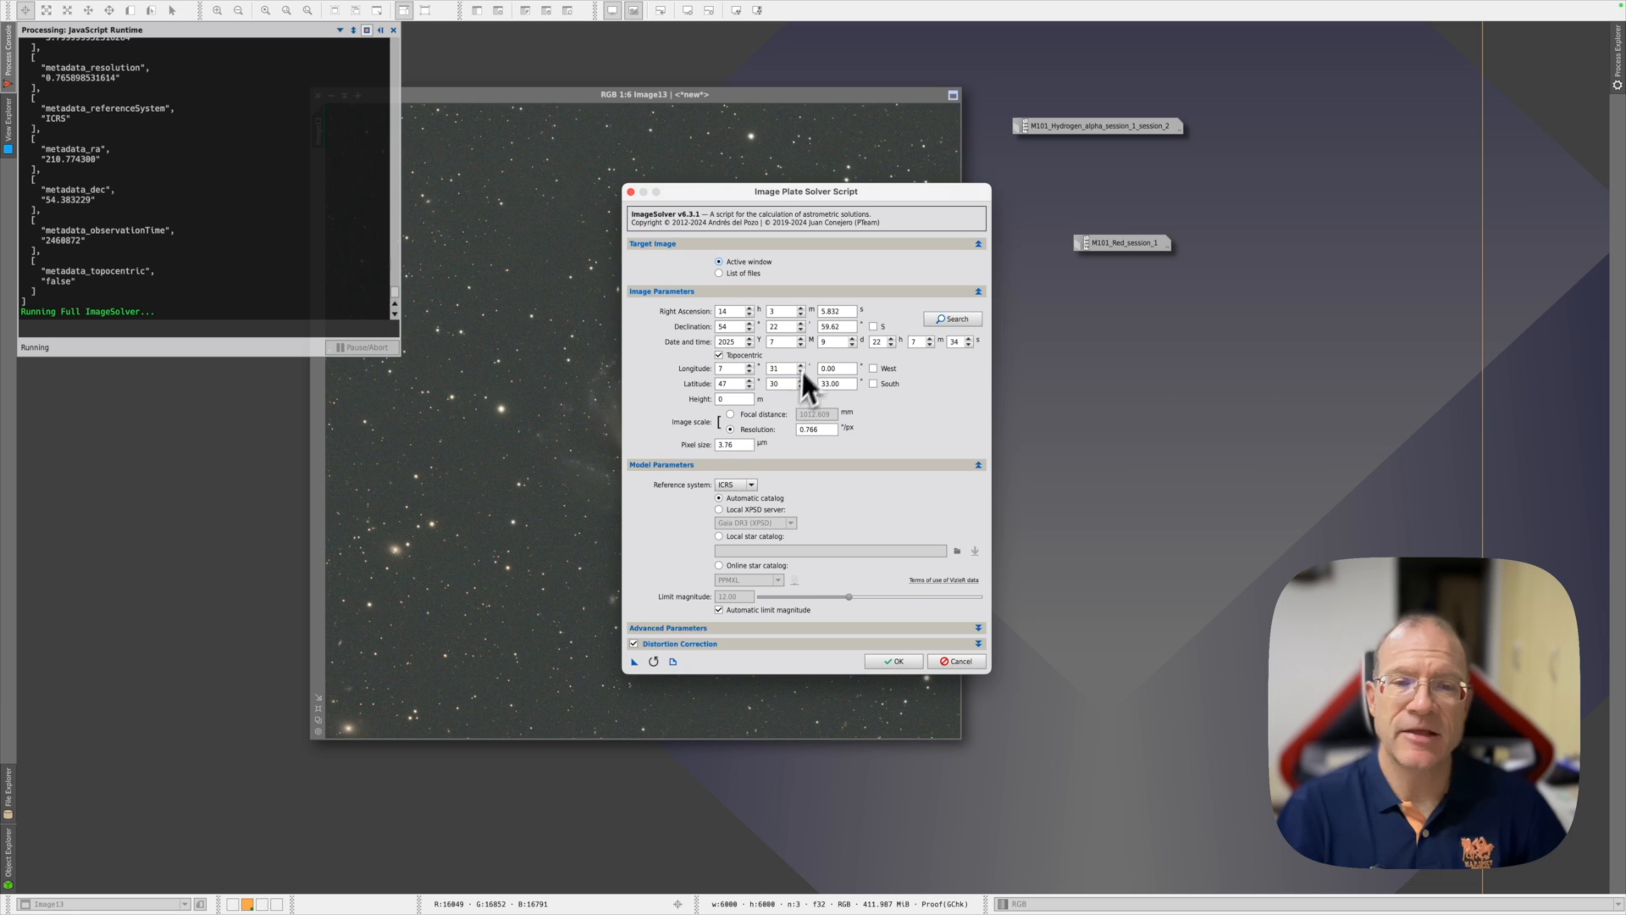
click(901, 665)
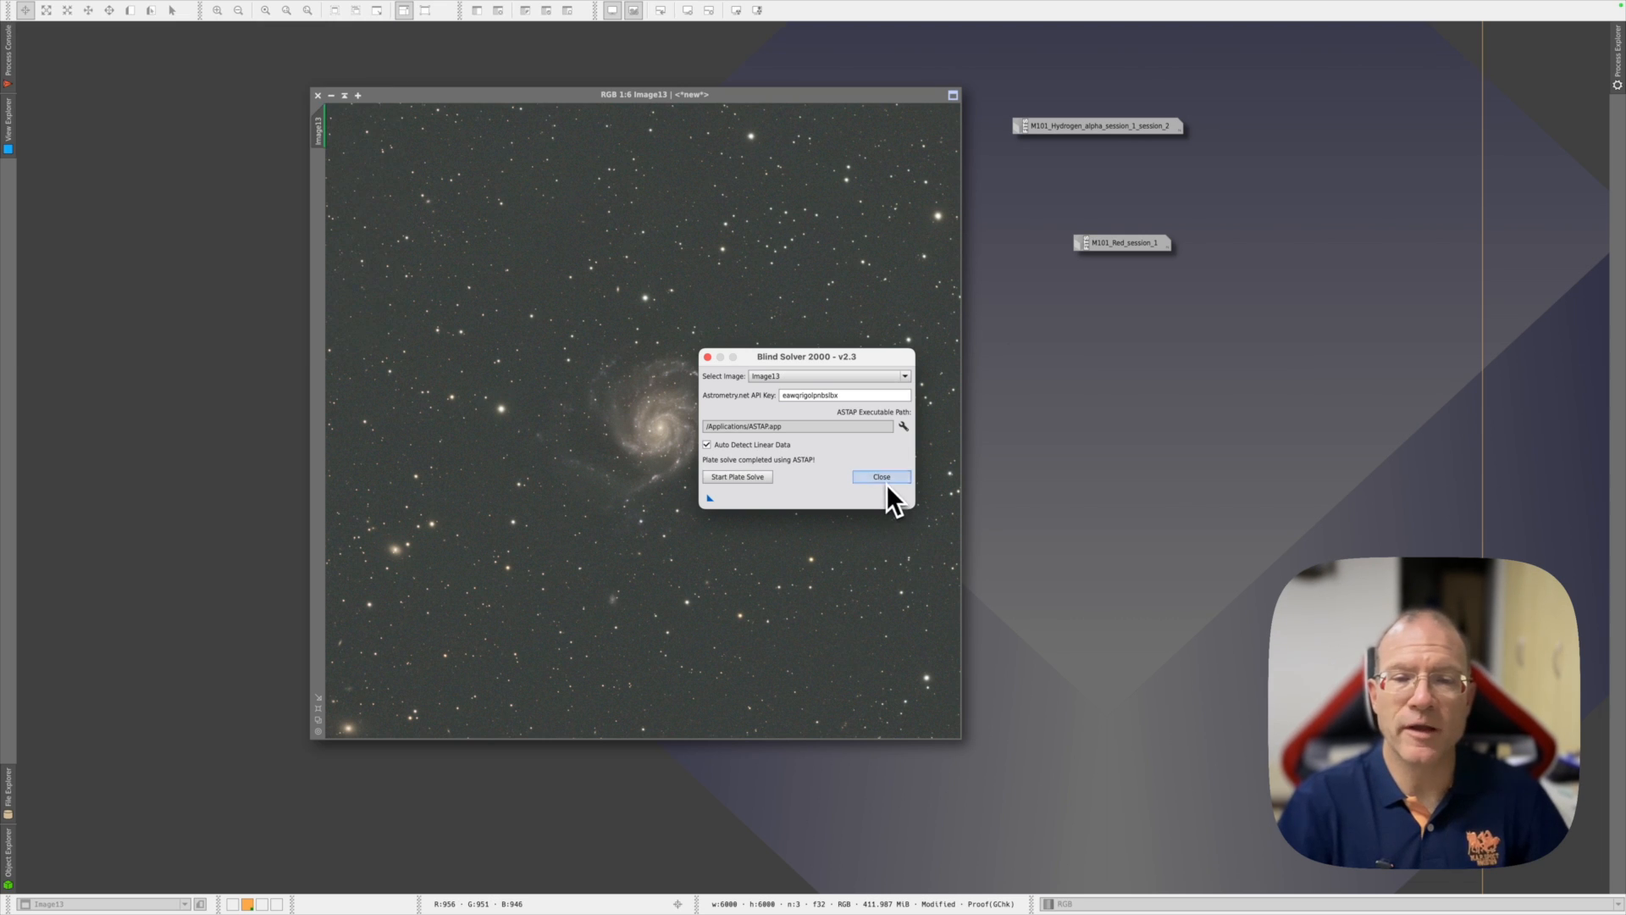
click(885, 481)
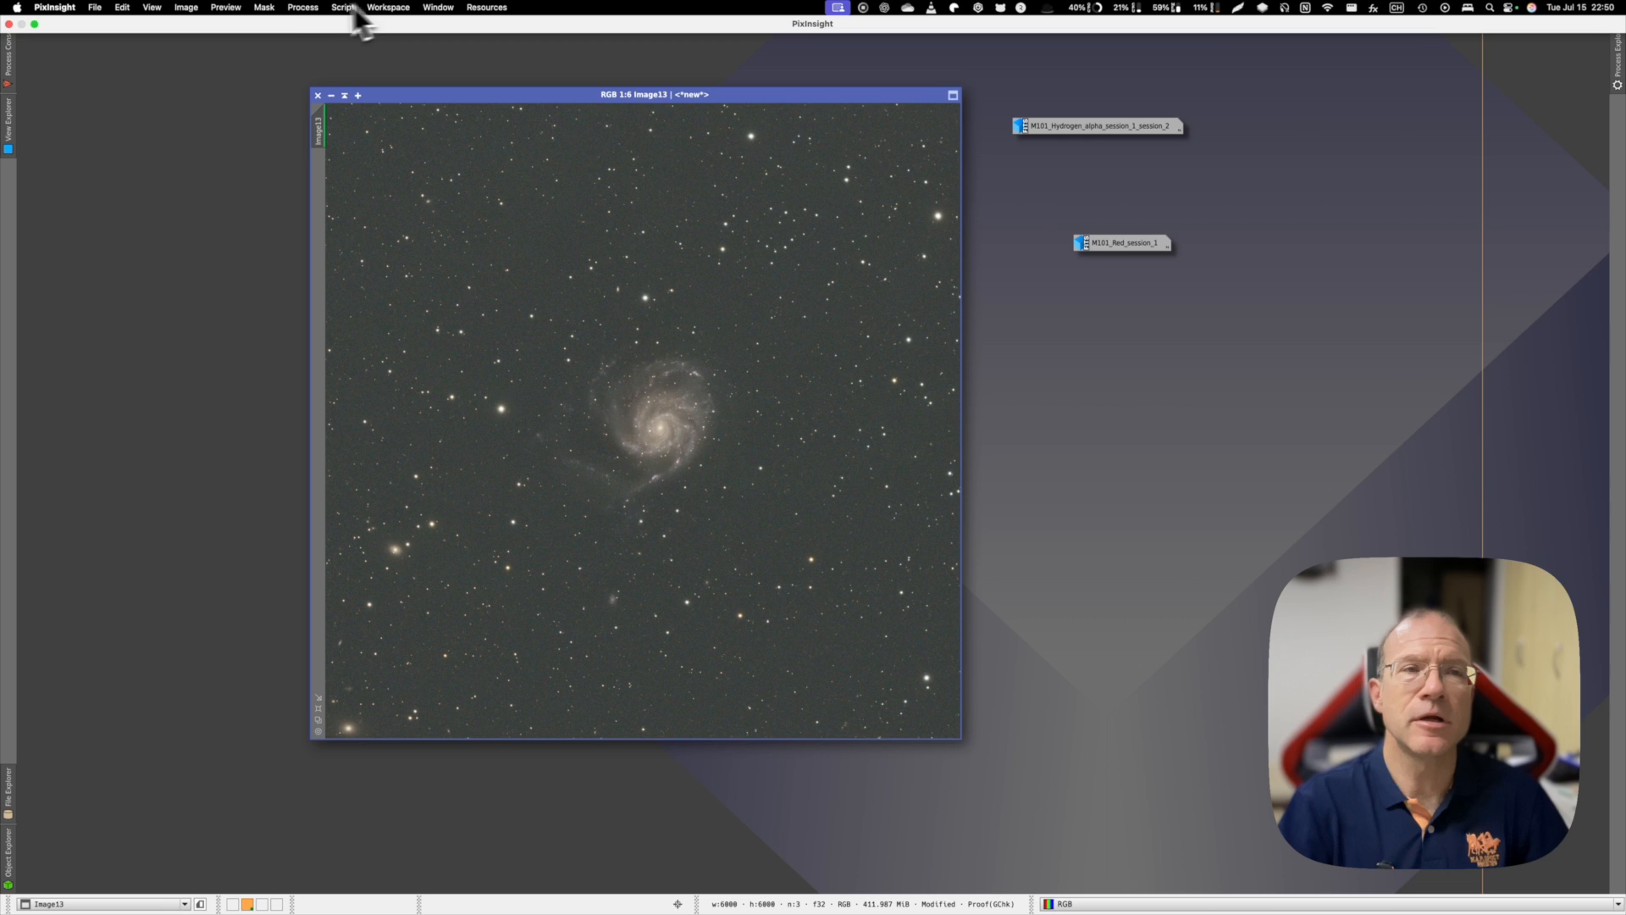
Step: Open SpectrophotometricColorCalibration and set the QE curve to Sony IMX411/455/461/533/571
click(303, 9)
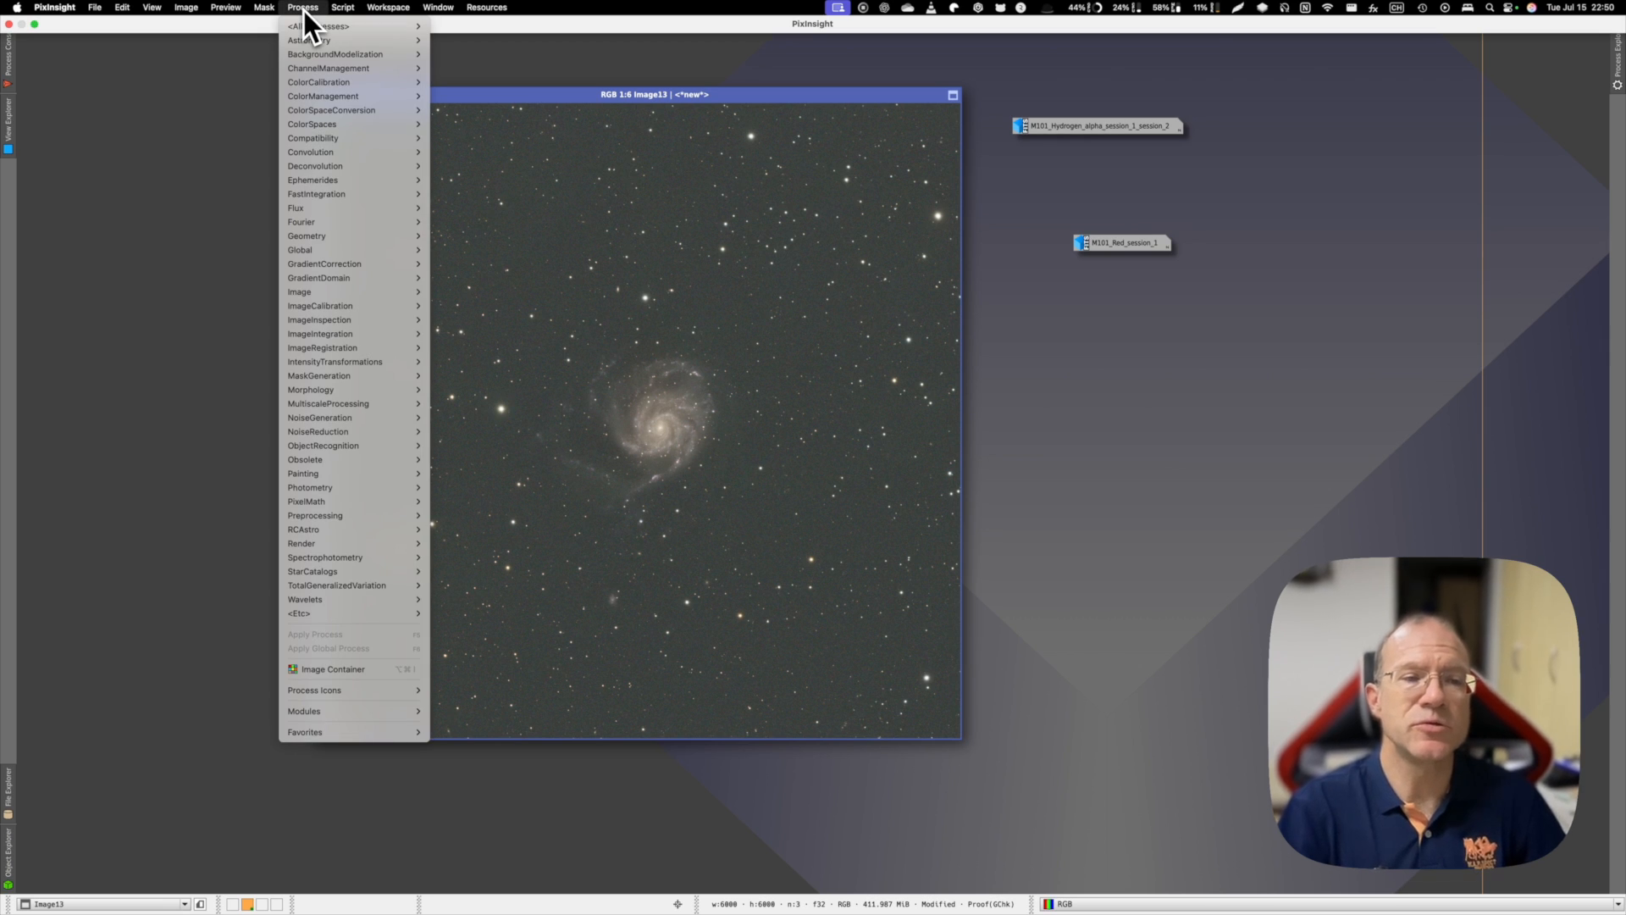
mouse_move(330, 560)
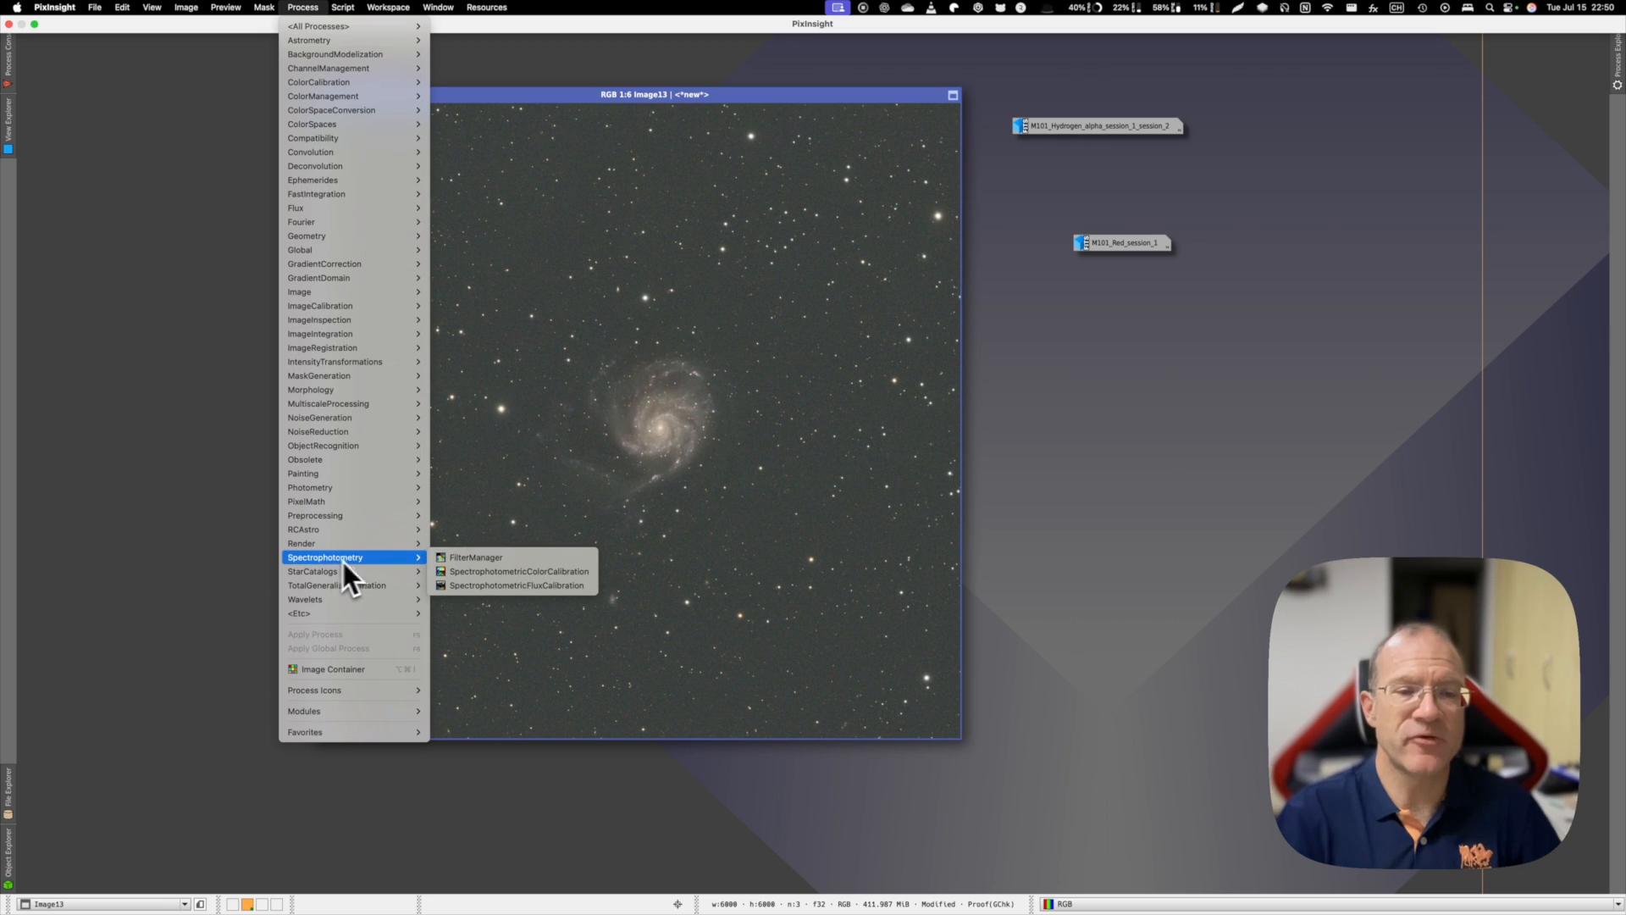
click(491, 576)
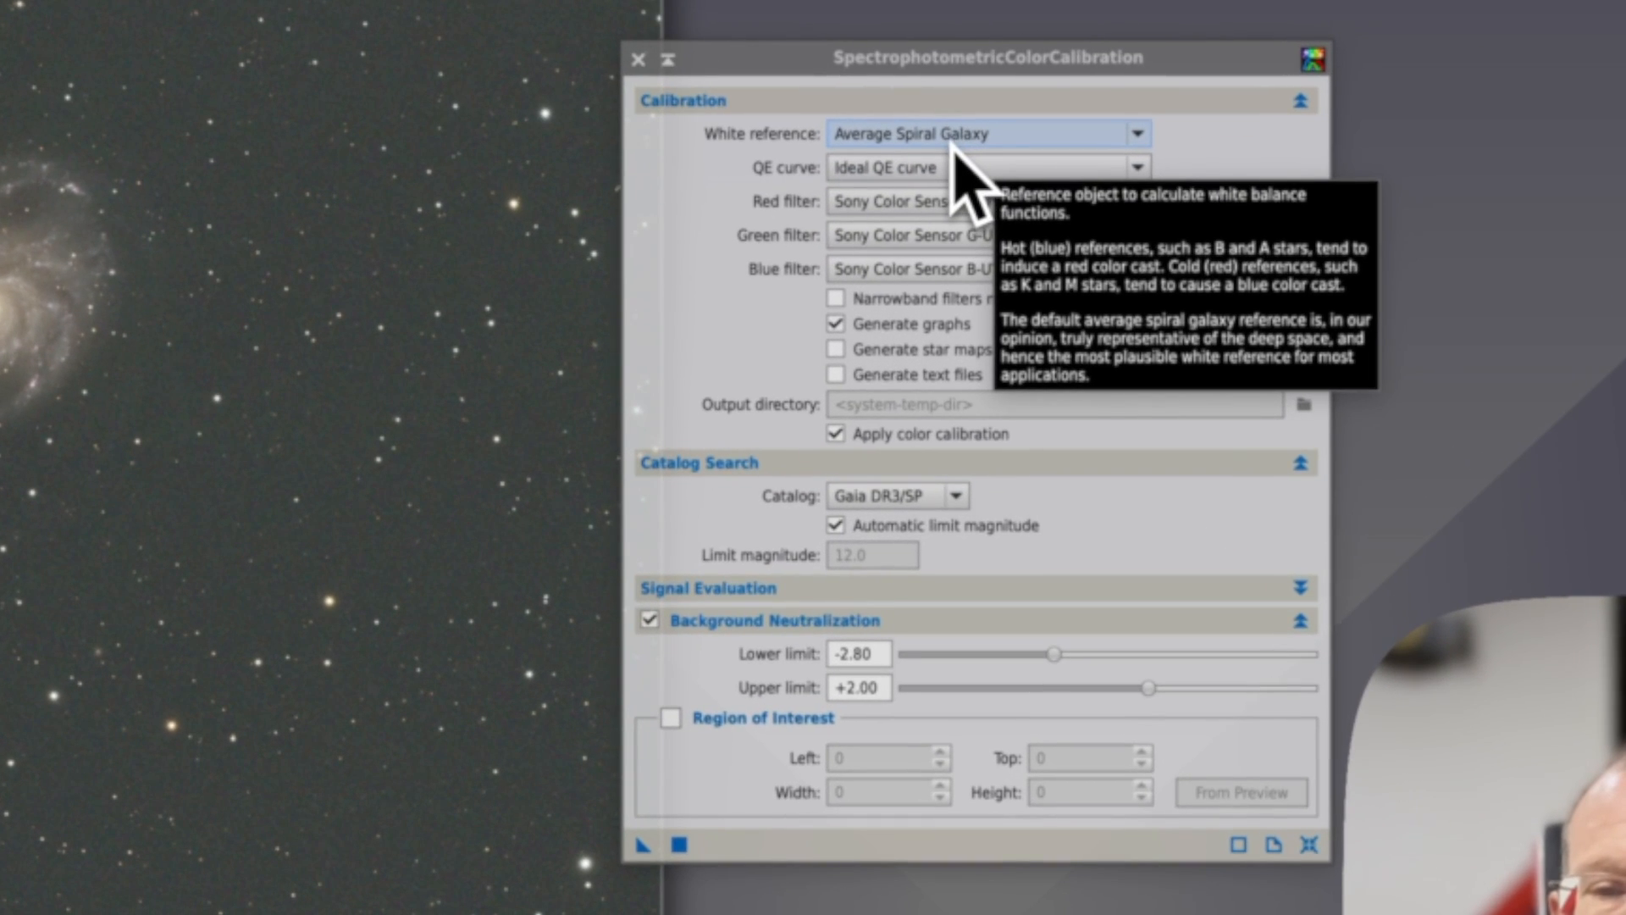
click(957, 169)
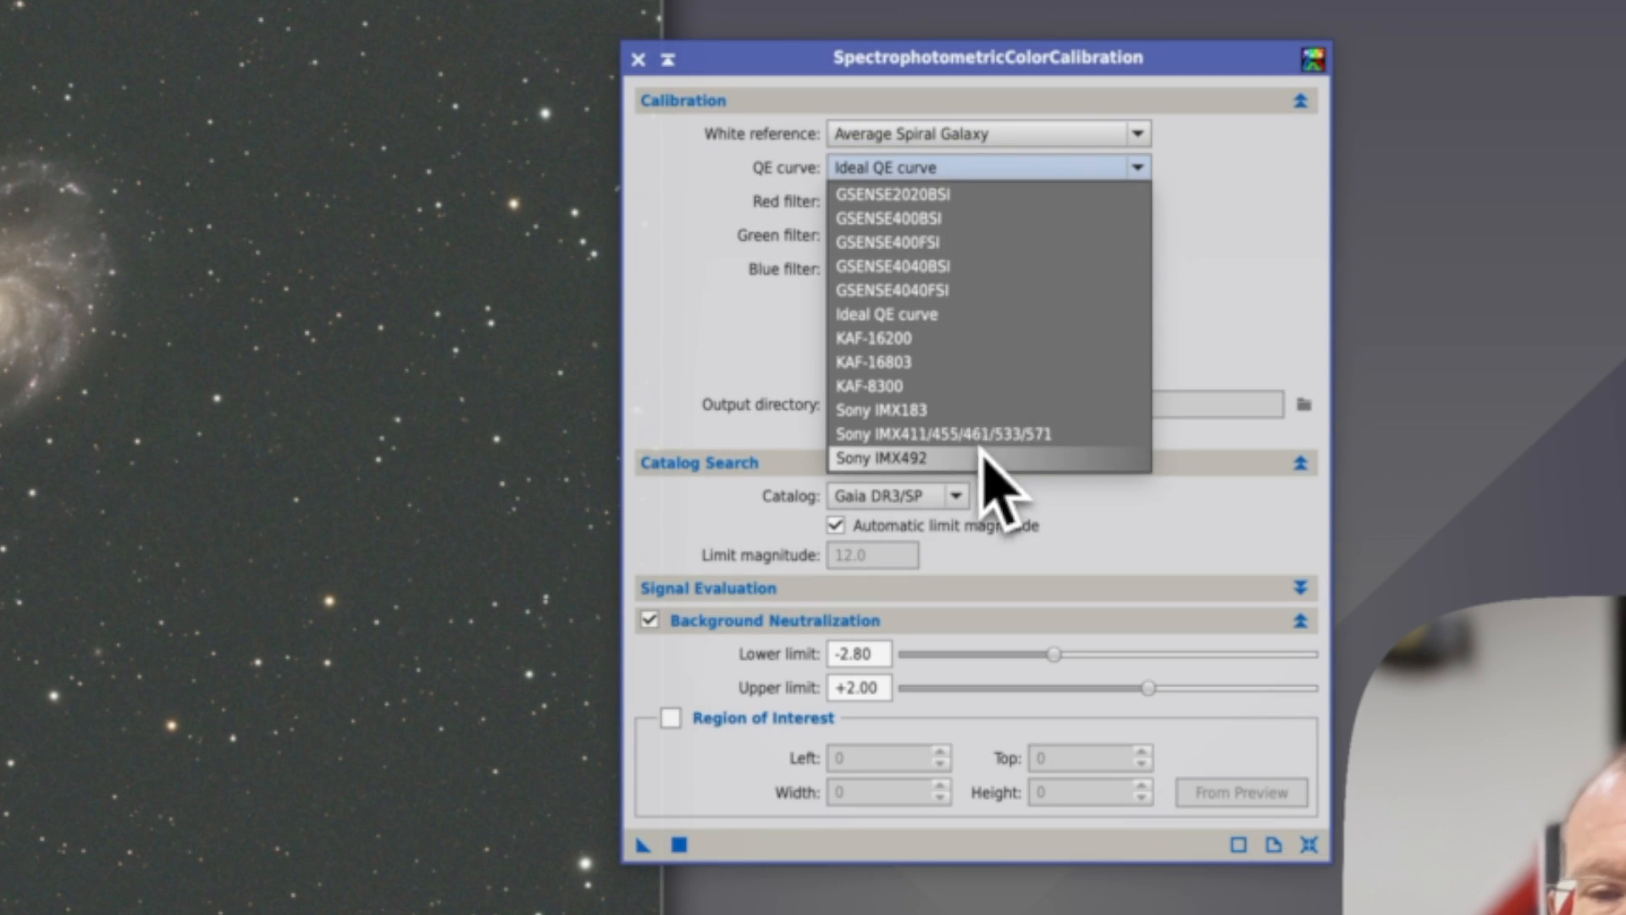
click(1040, 442)
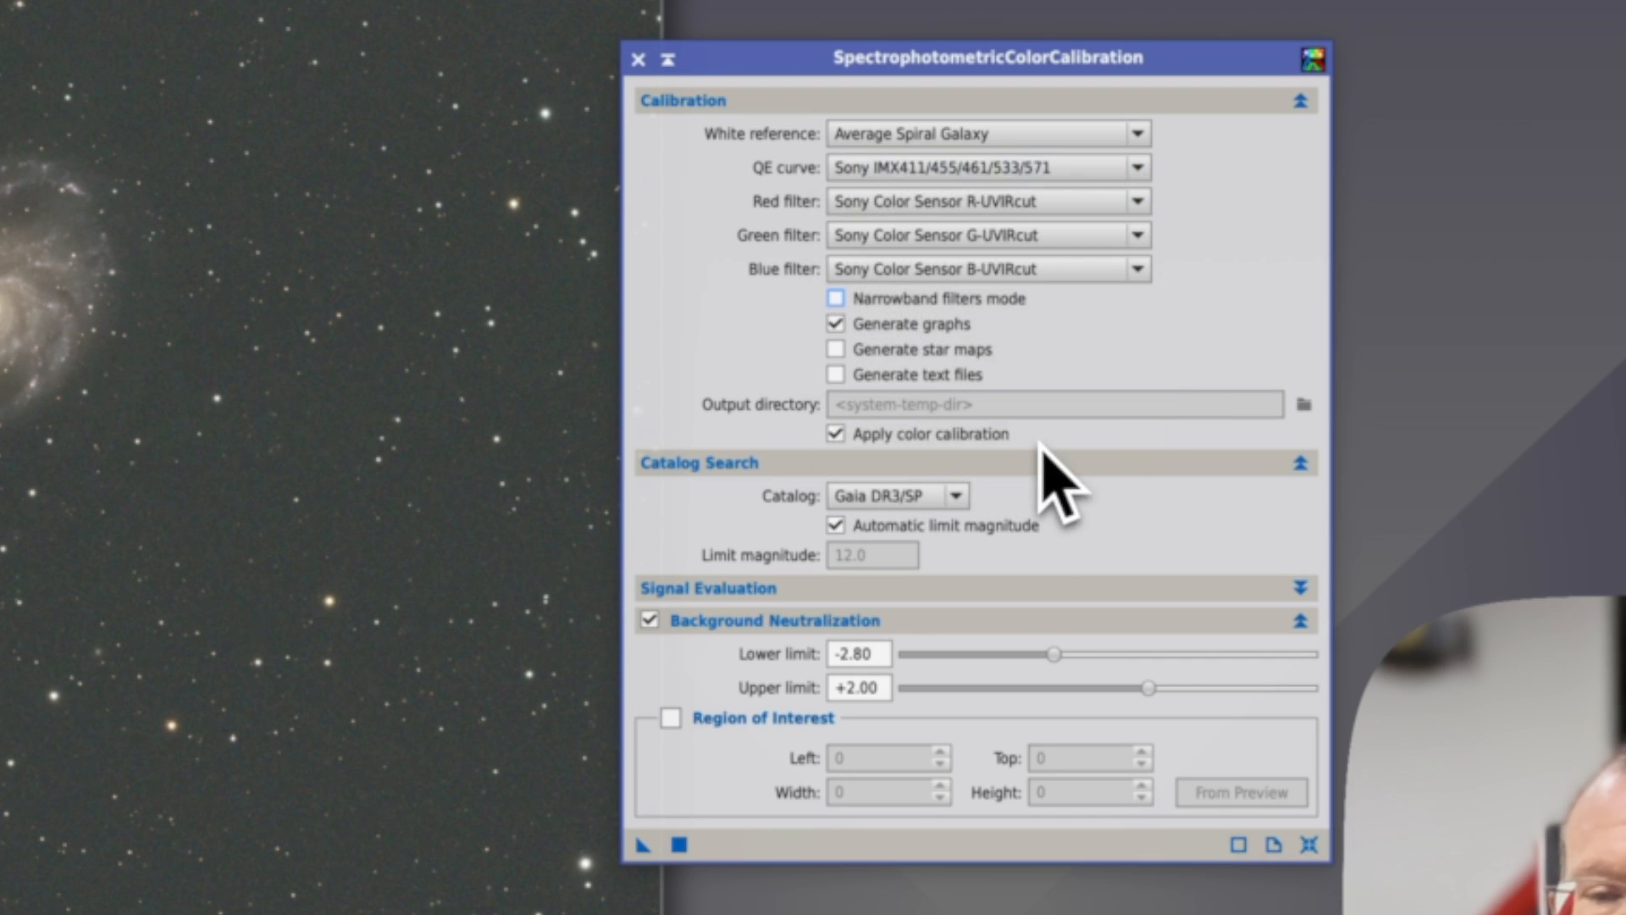
Step: Set the red, green and blue filters to Antlia V Pro Series R, G and B
click(941, 208)
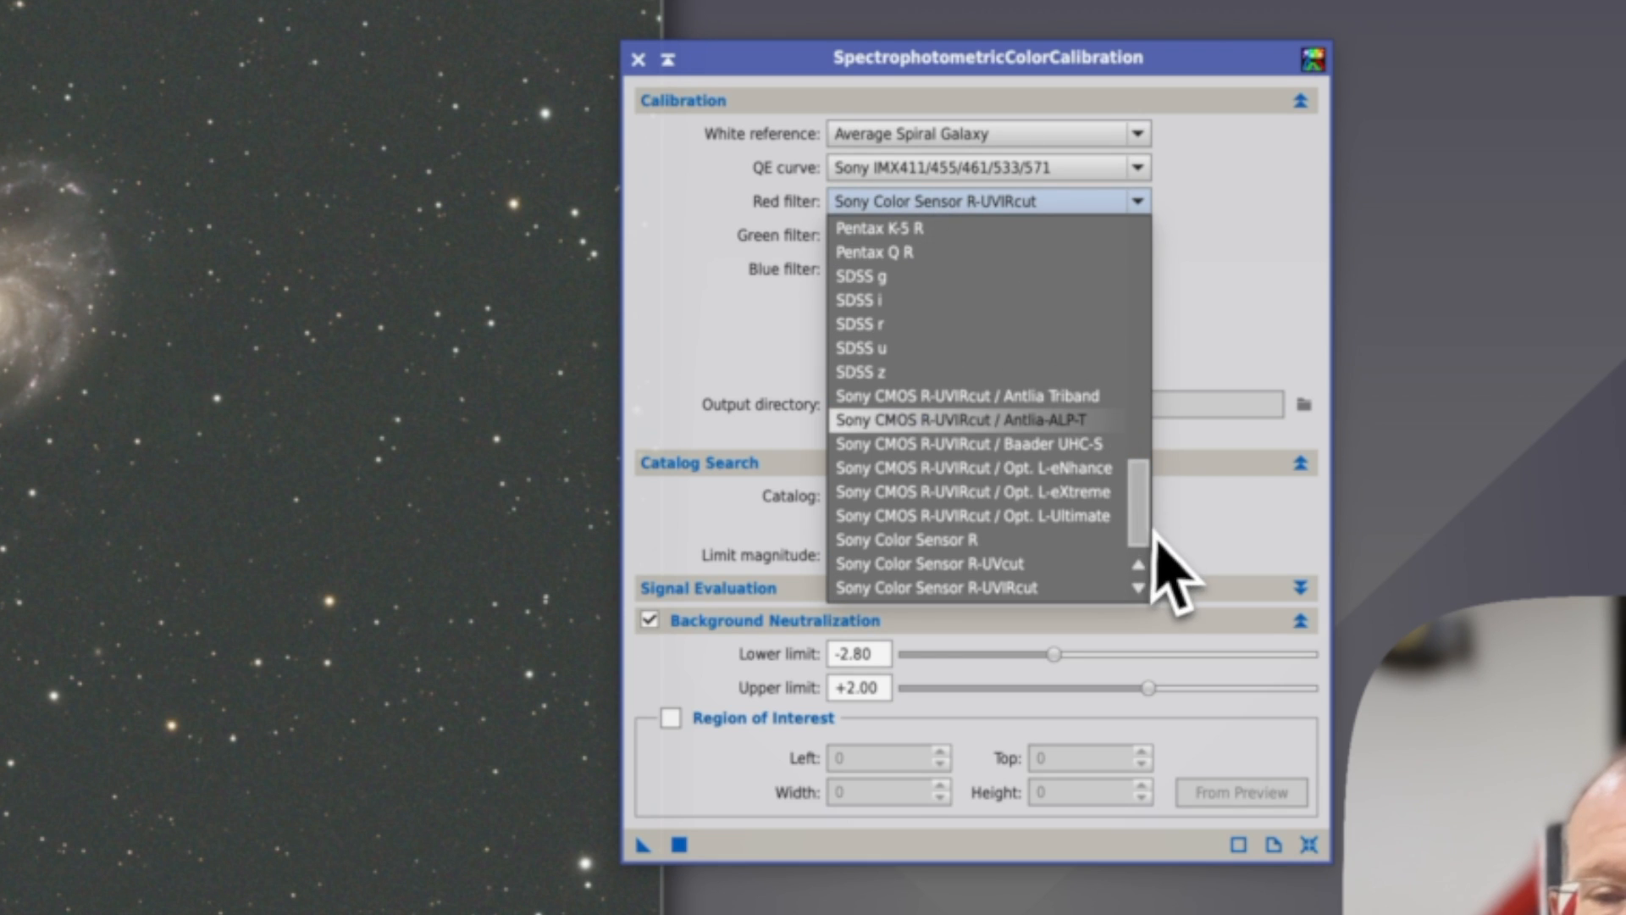
drag(1146, 535, 1140, 250)
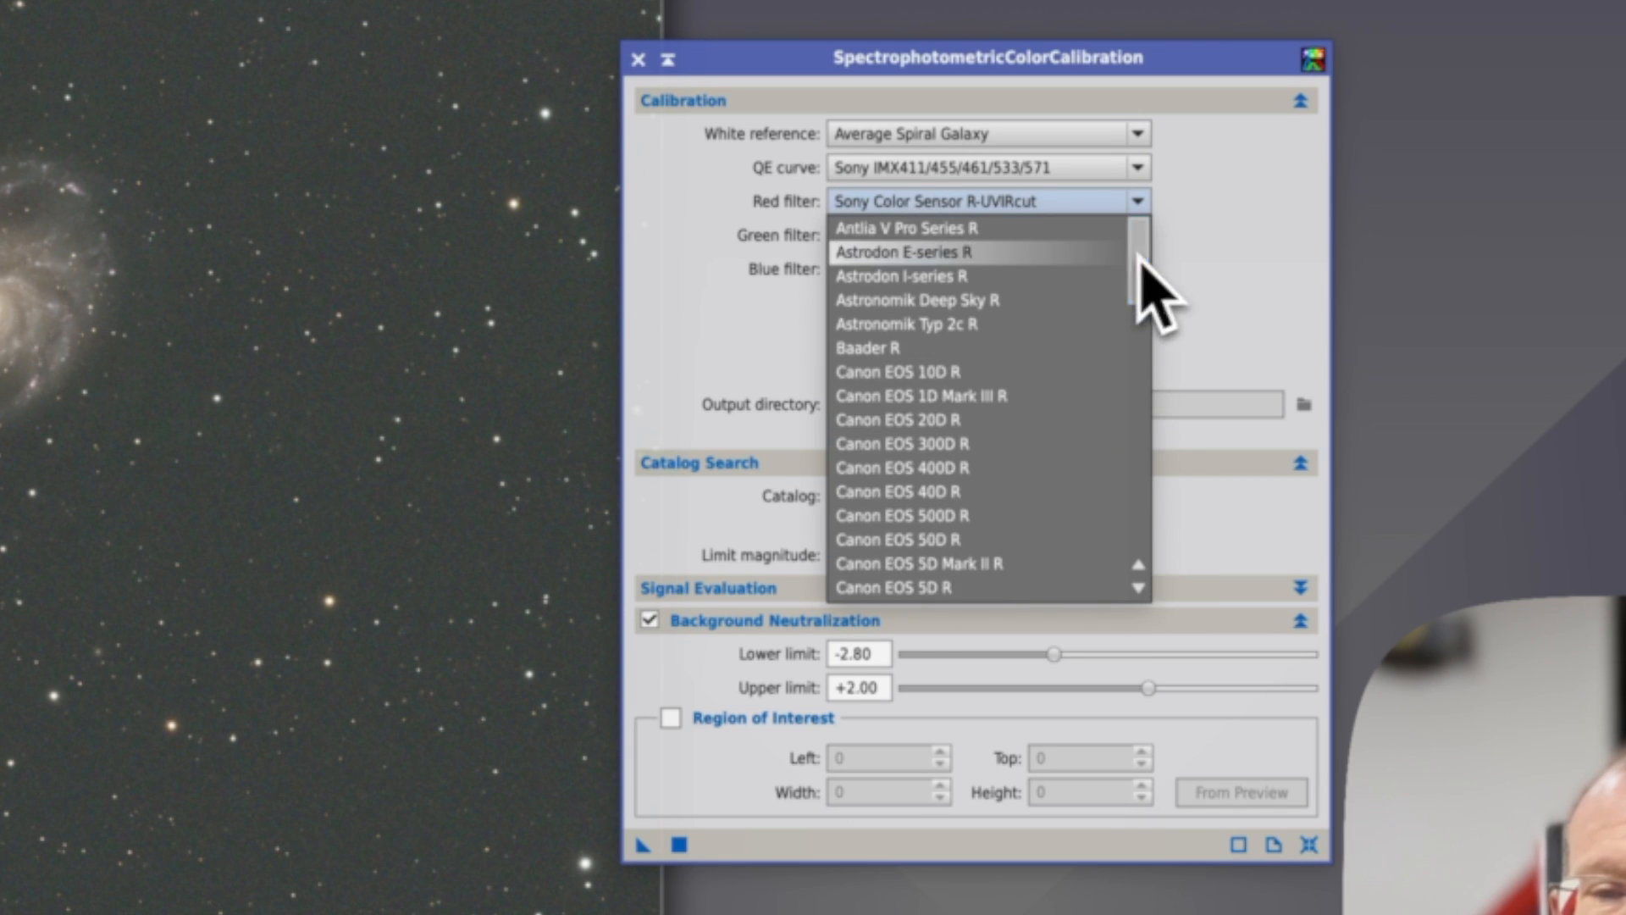
click(967, 236)
click(965, 240)
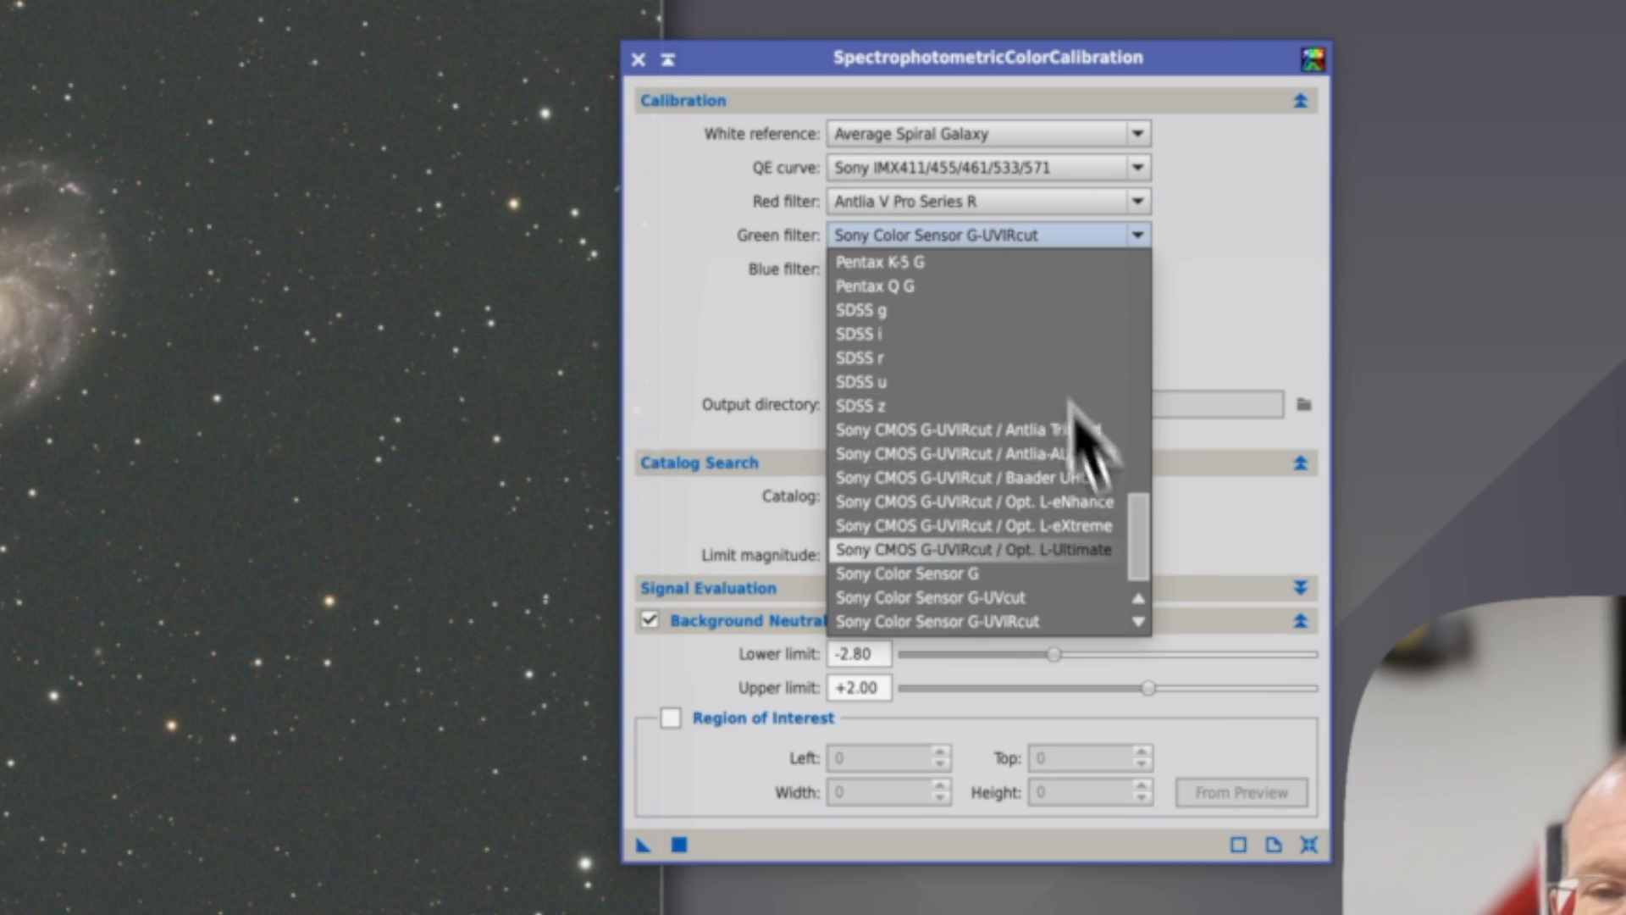
drag(1140, 544, 1139, 271)
click(1045, 260)
click(1051, 267)
drag(1139, 576, 1137, 301)
click(1067, 295)
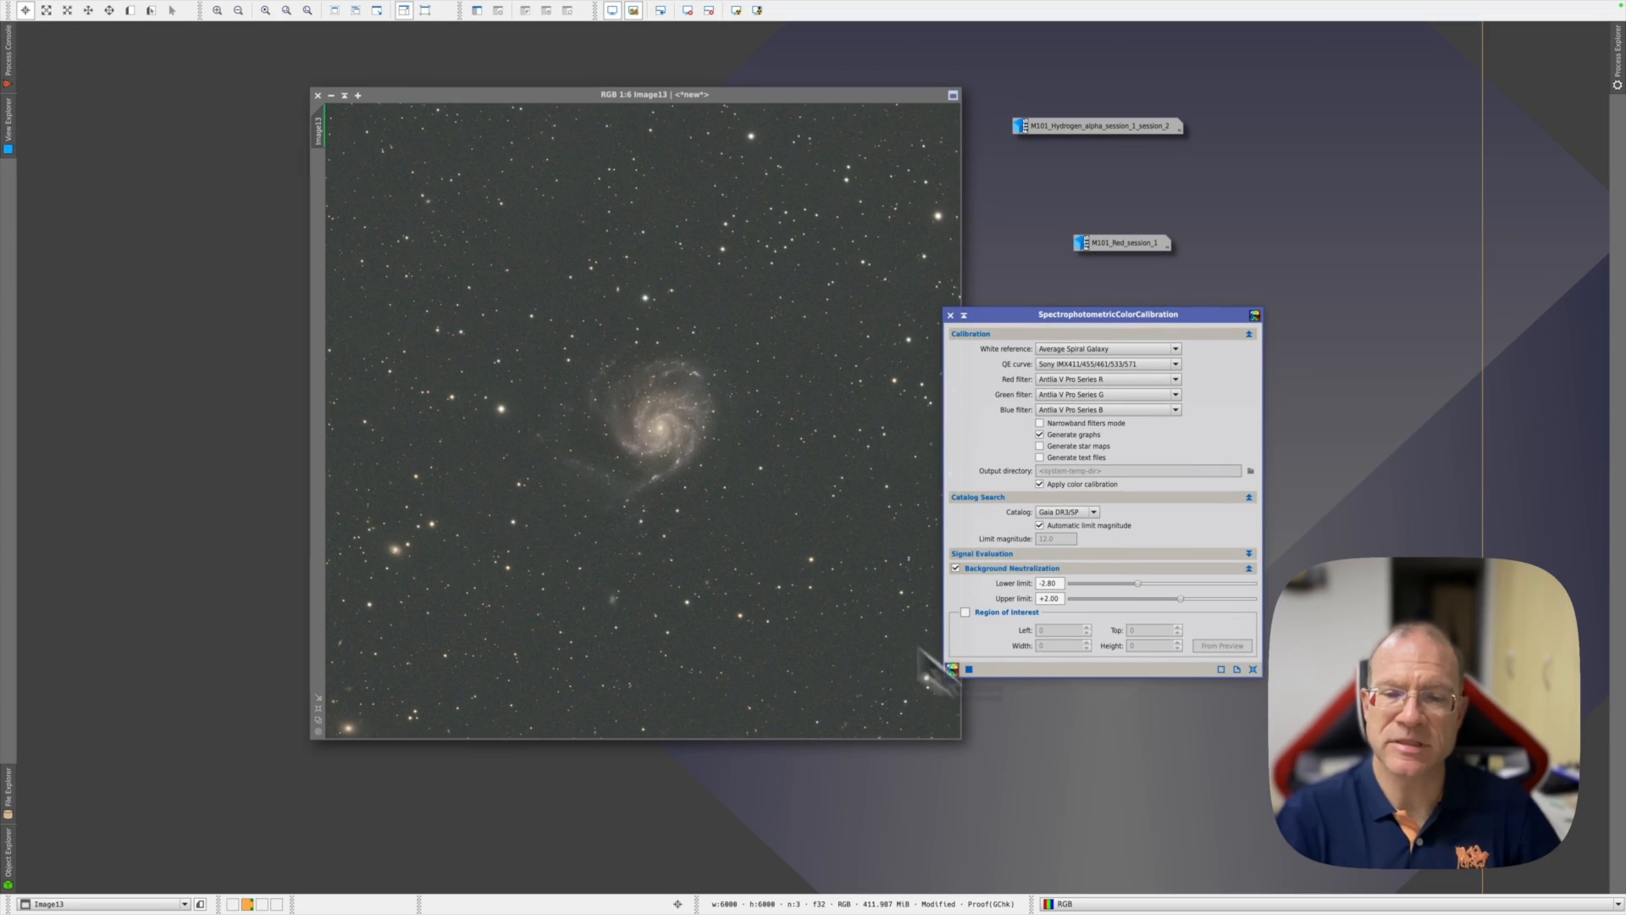
Step: Apply the color calibration to the RGB image, close the white balance graphs and the process, and auto-stretch the image display again
drag(928, 665, 790, 551)
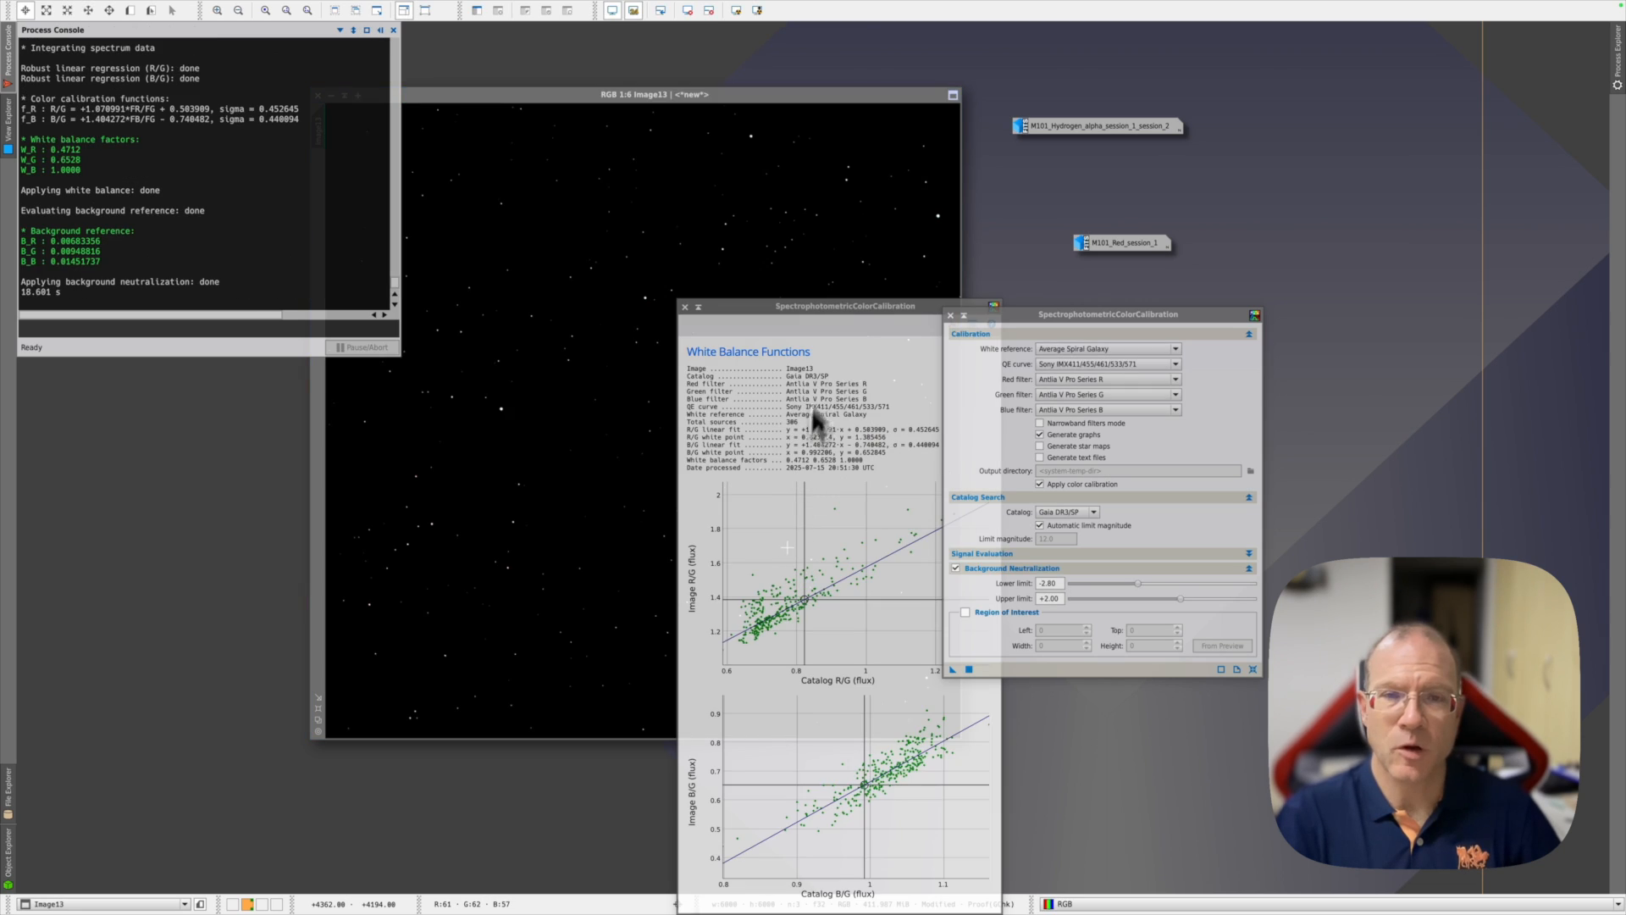
drag(724, 271, 690, 256)
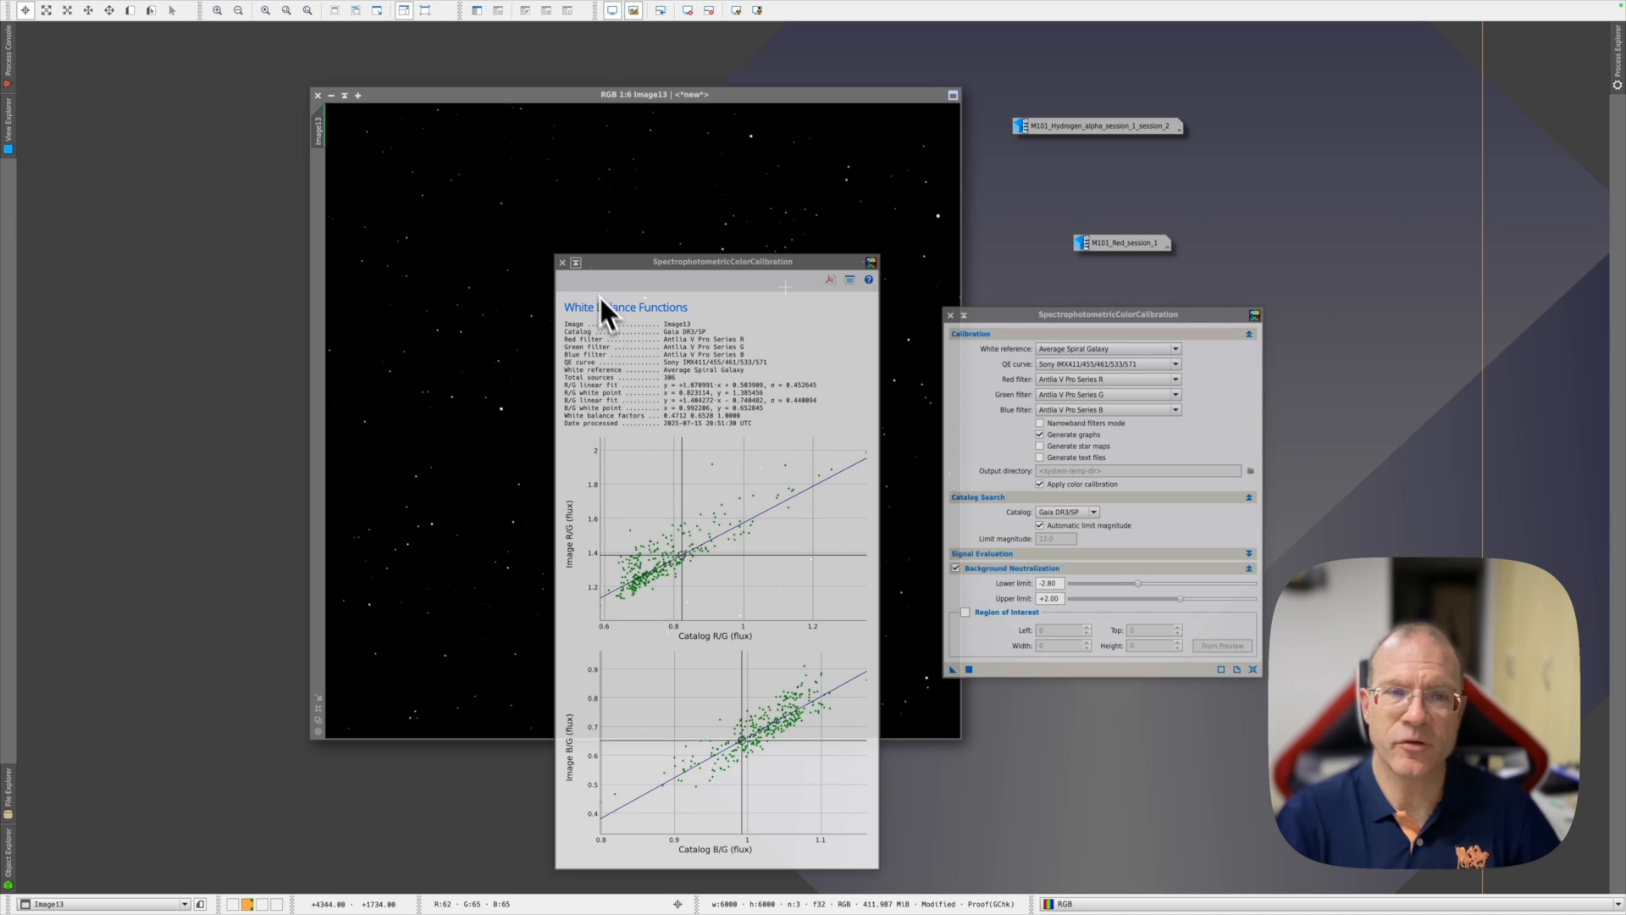
click(562, 263)
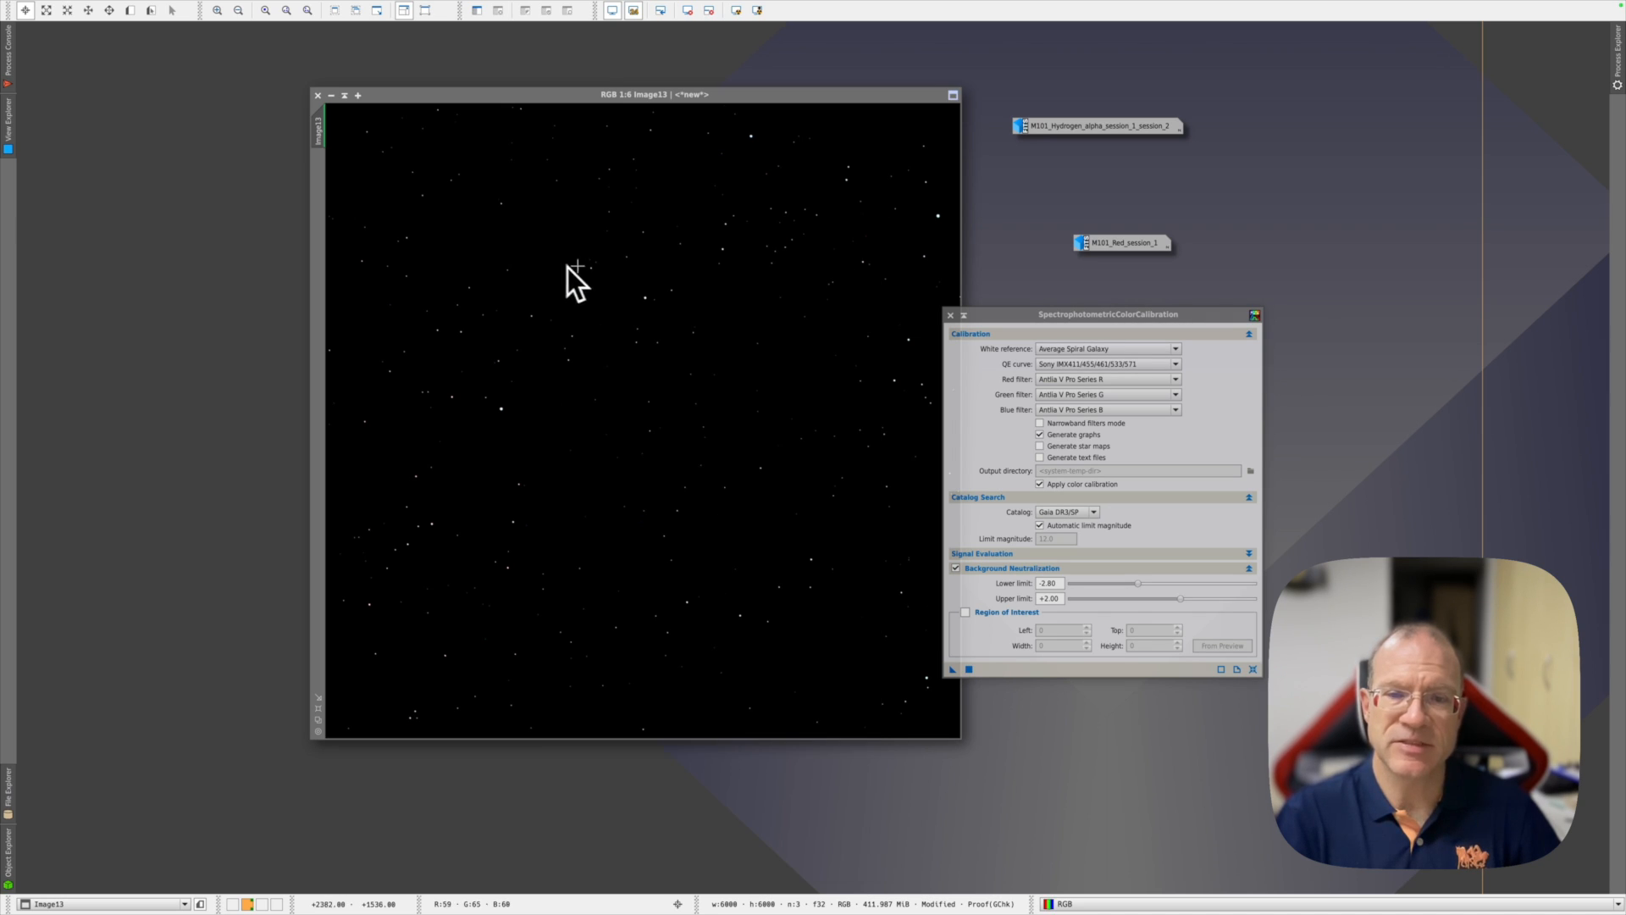
click(950, 315)
click(736, 10)
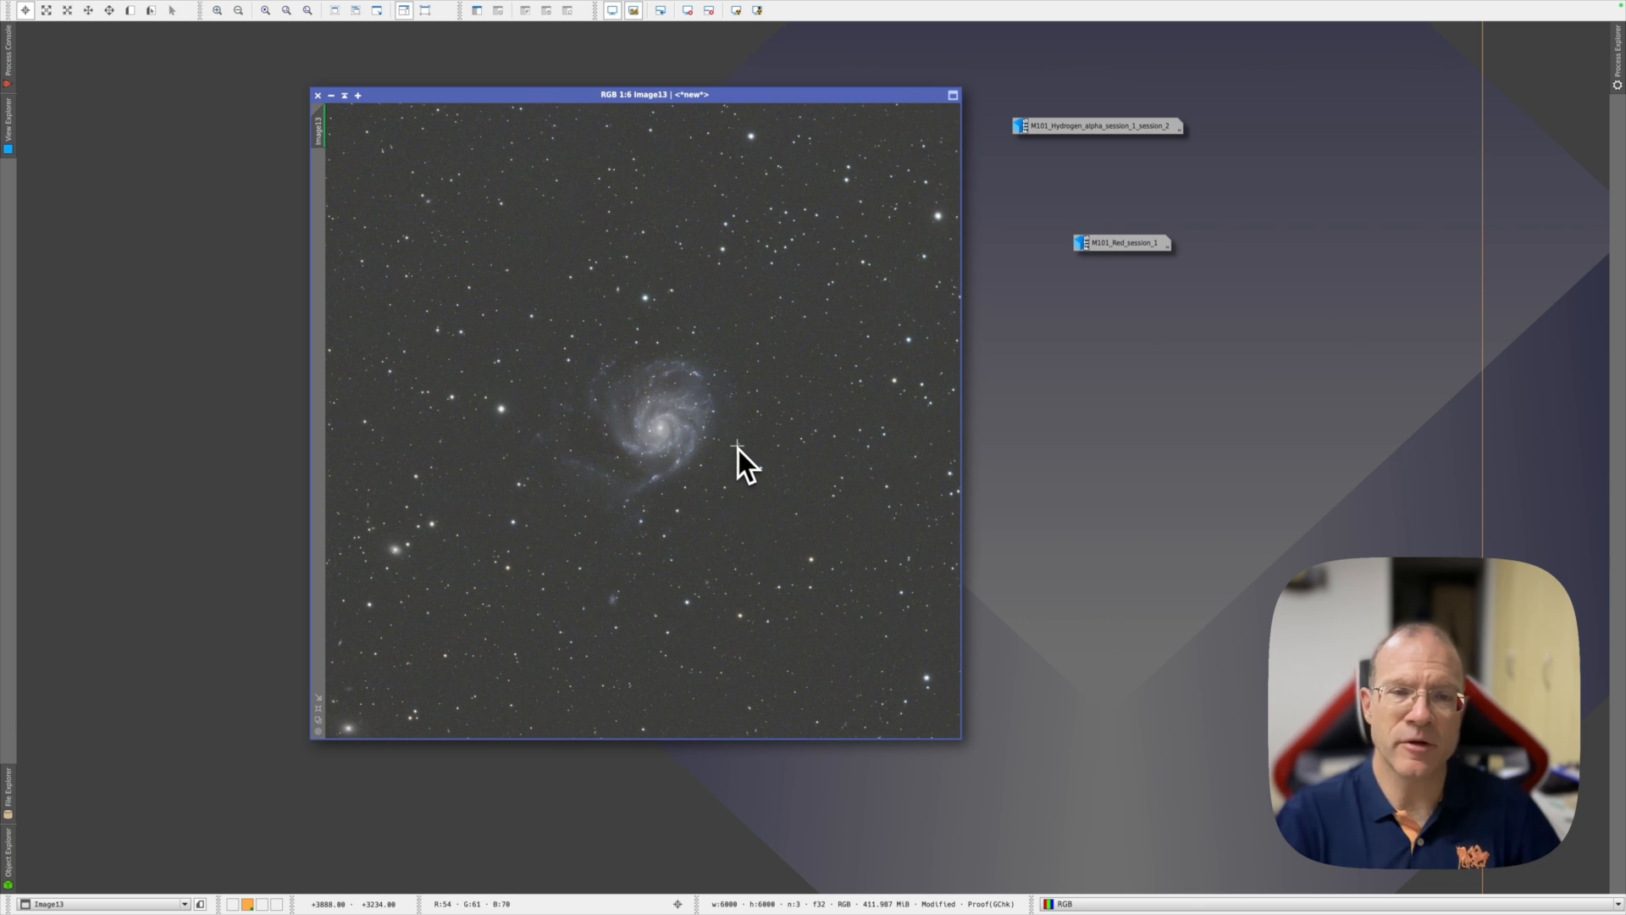
Step: Restore the hydrogen-alpha and red master images from their icons and arrange both windows beside the RGB image
scroll(737, 447, up, 1)
scroll(737, 446, down, 1)
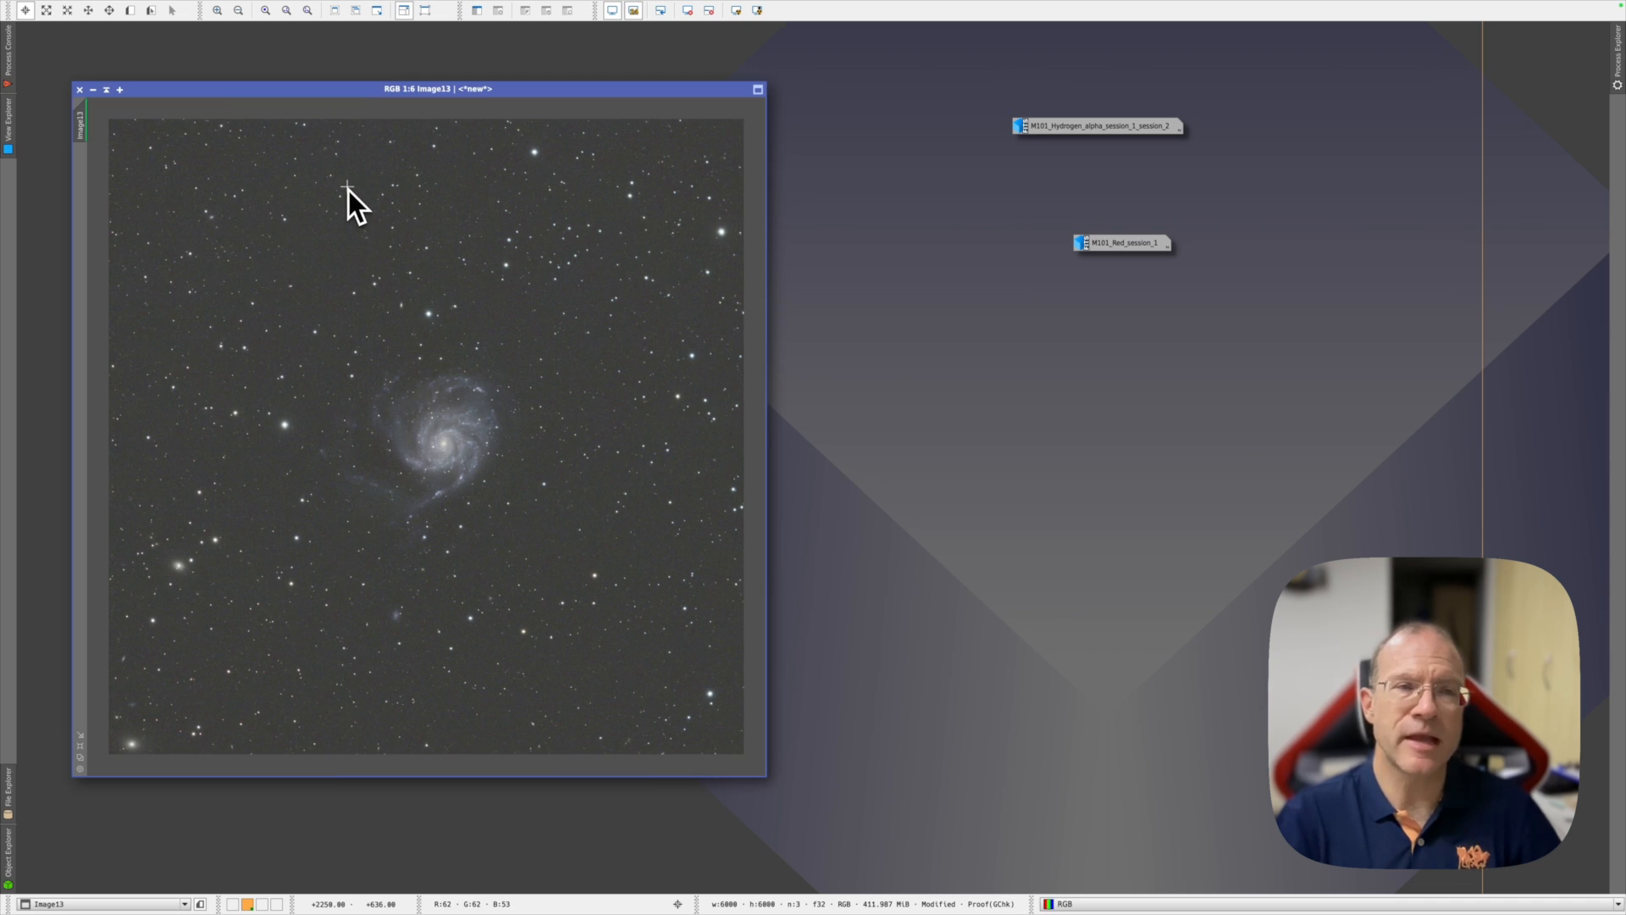
double_click(1074, 130)
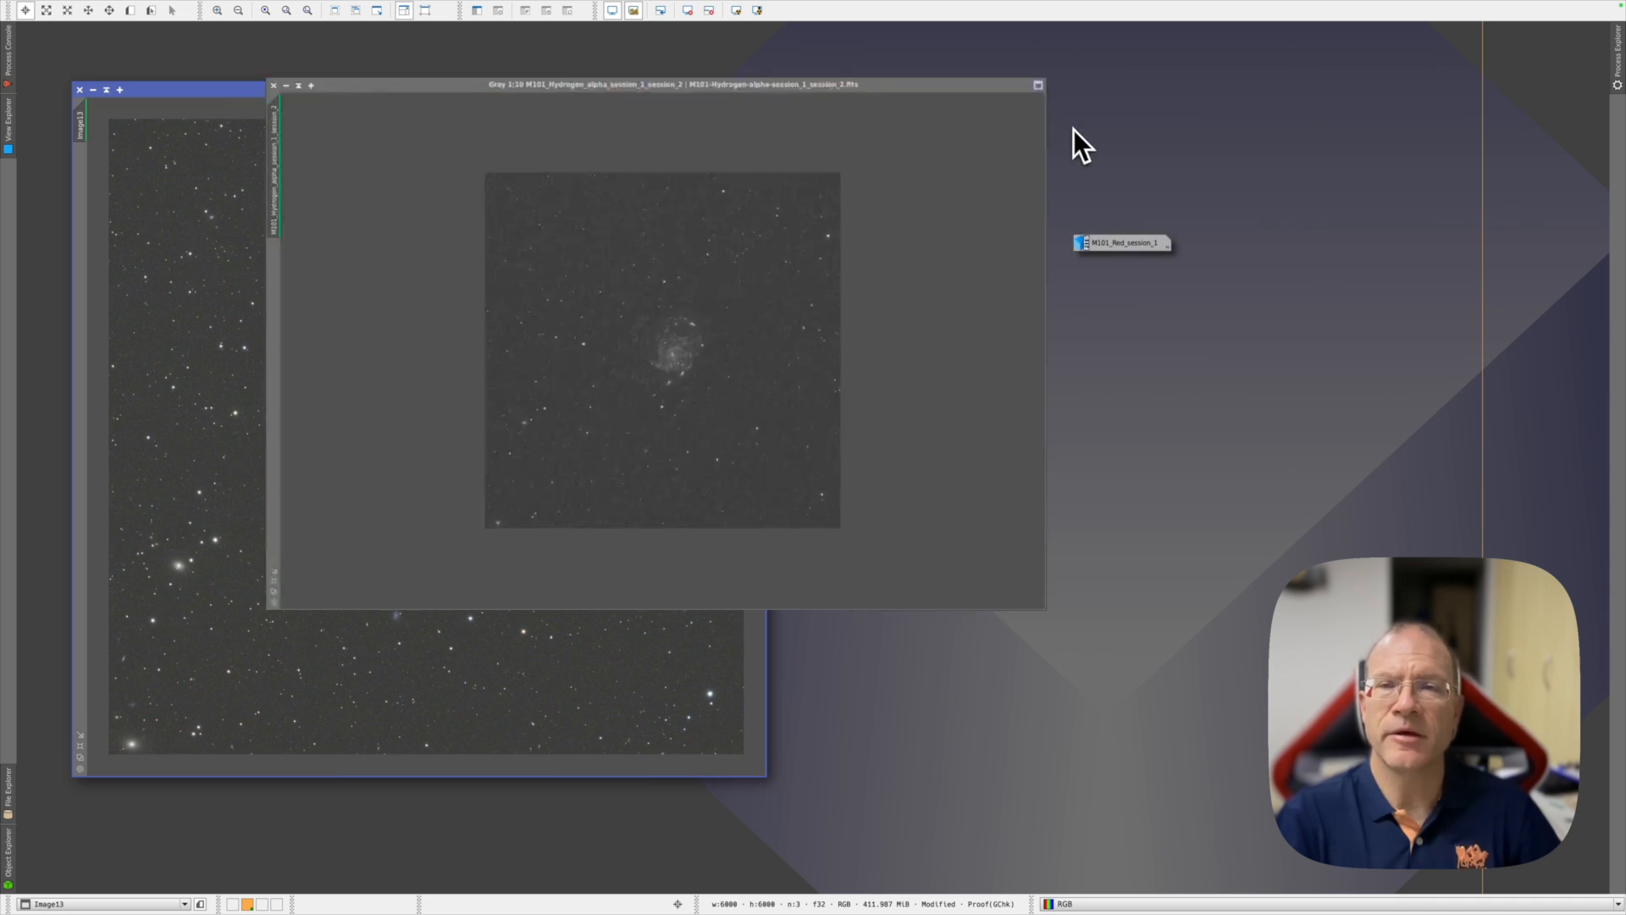
double_click(1112, 244)
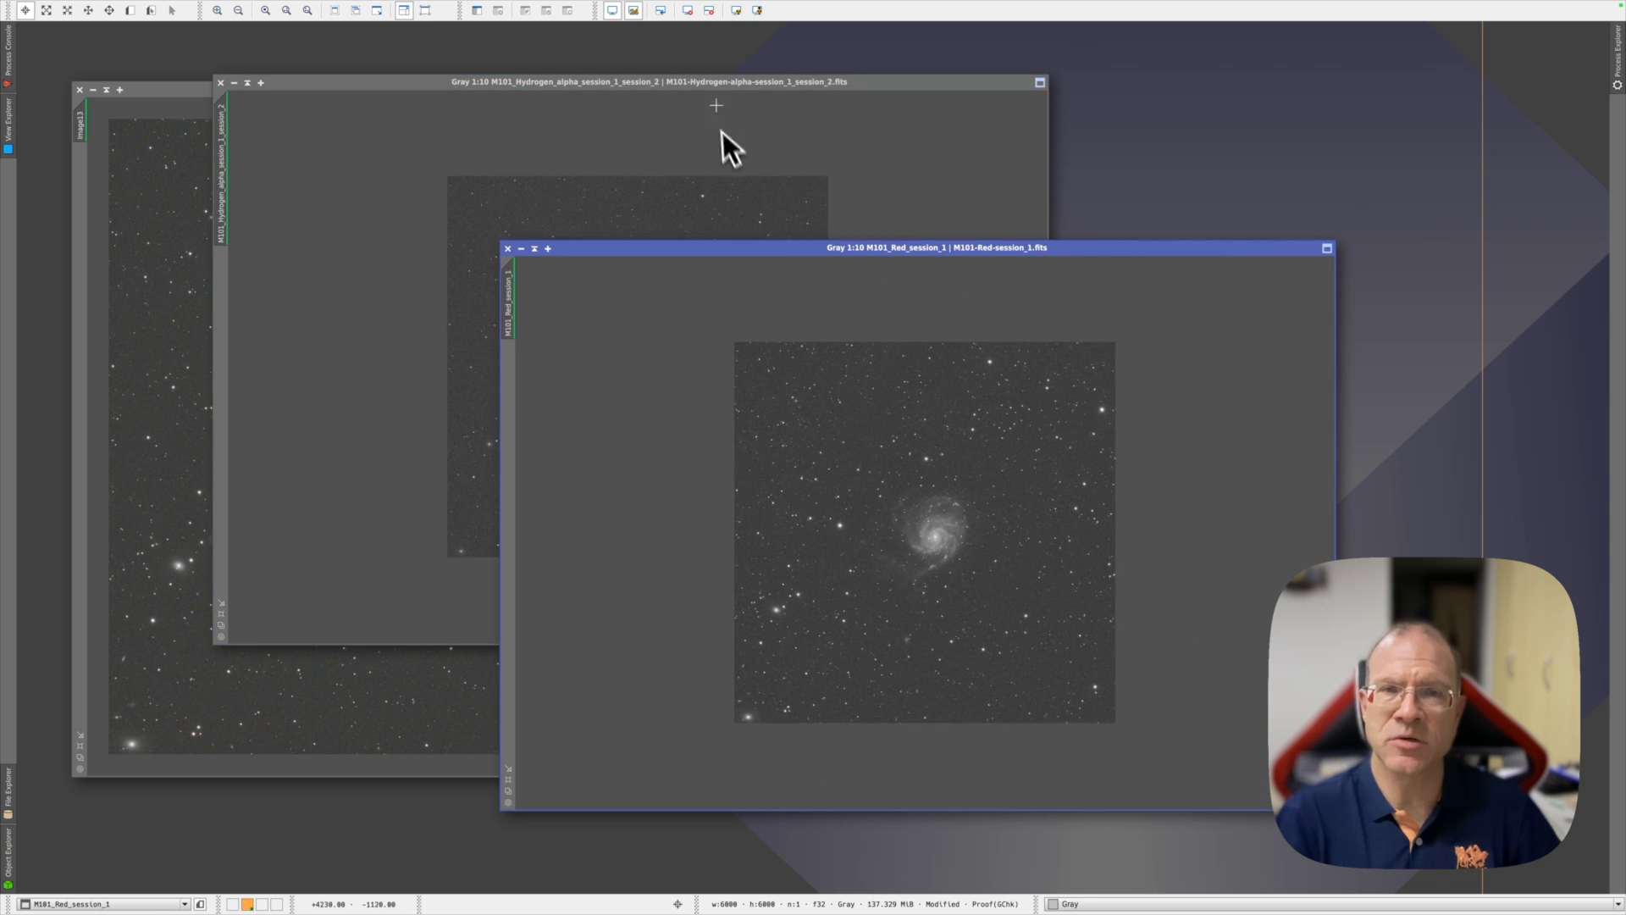
drag(766, 84, 1242, 64)
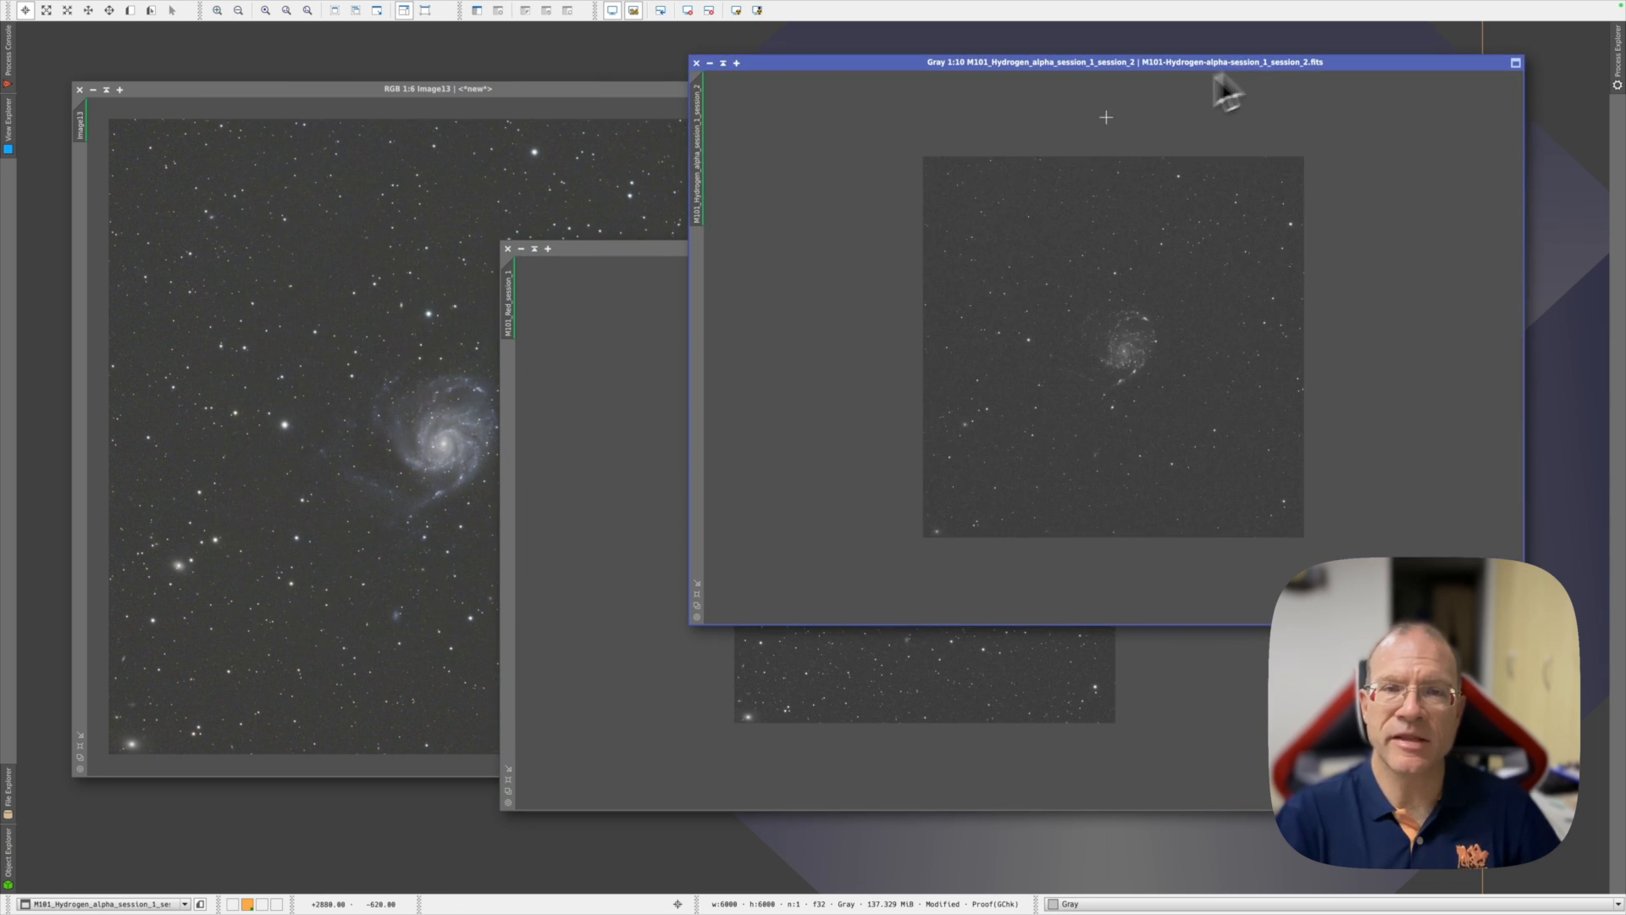
drag(632, 254, 844, 261)
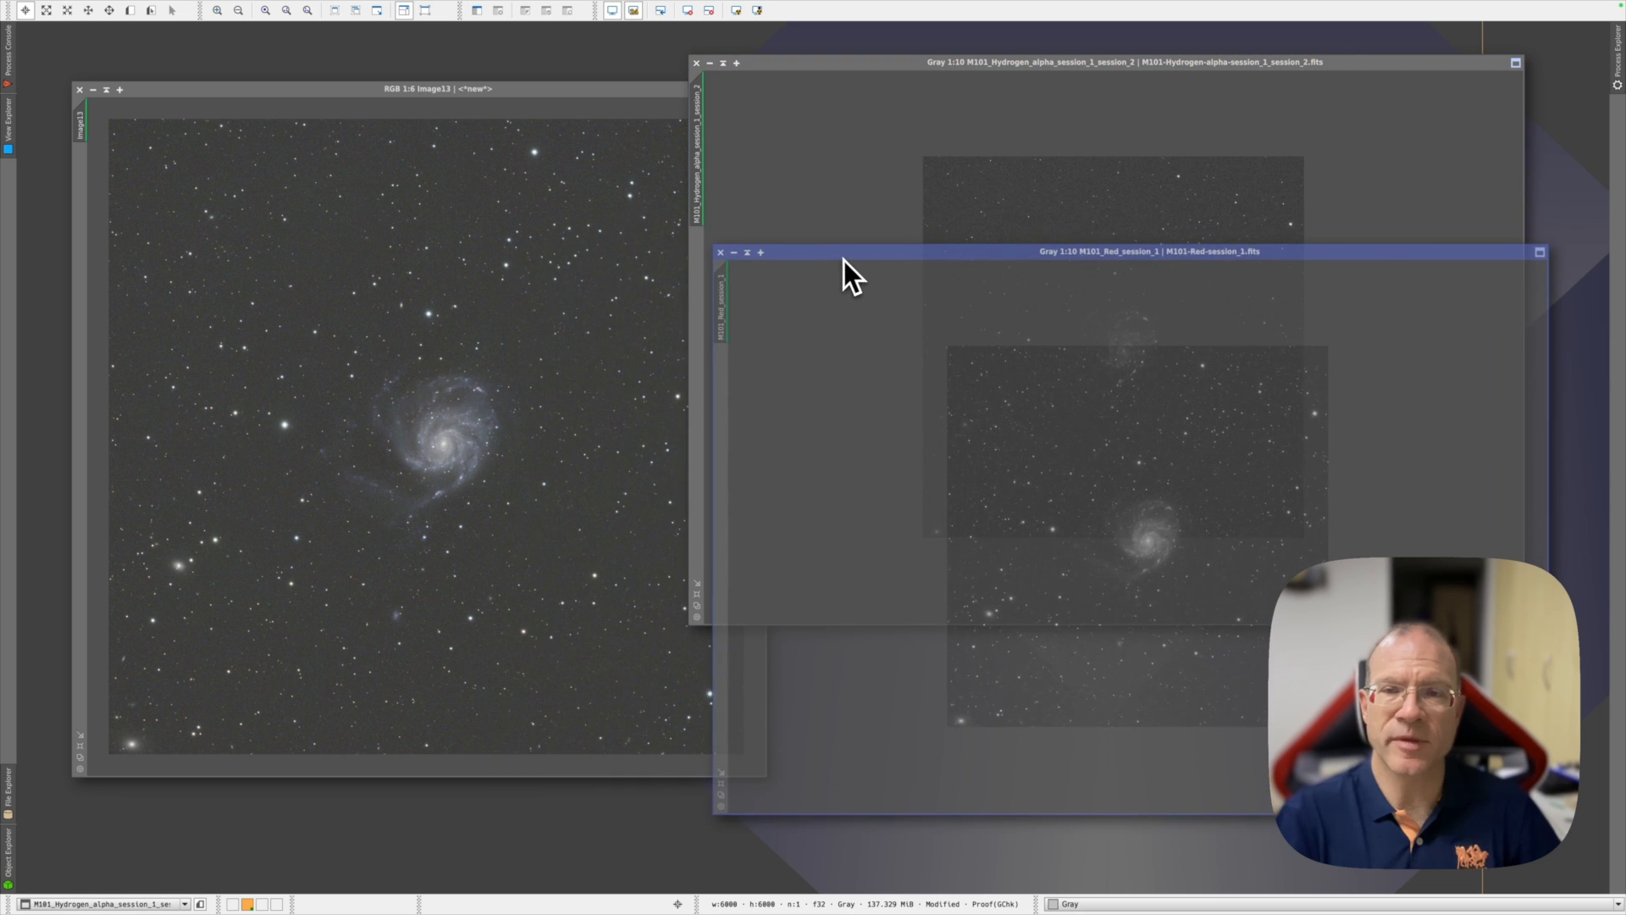
Step: Open BlurXTerminator and apply it with Sharpen Stars 0.50, Adjust Star Halos -0.30 and Sharpen Nonstellar 0.80 to the RGB and red images
click(303, 8)
mouse_move(313, 29)
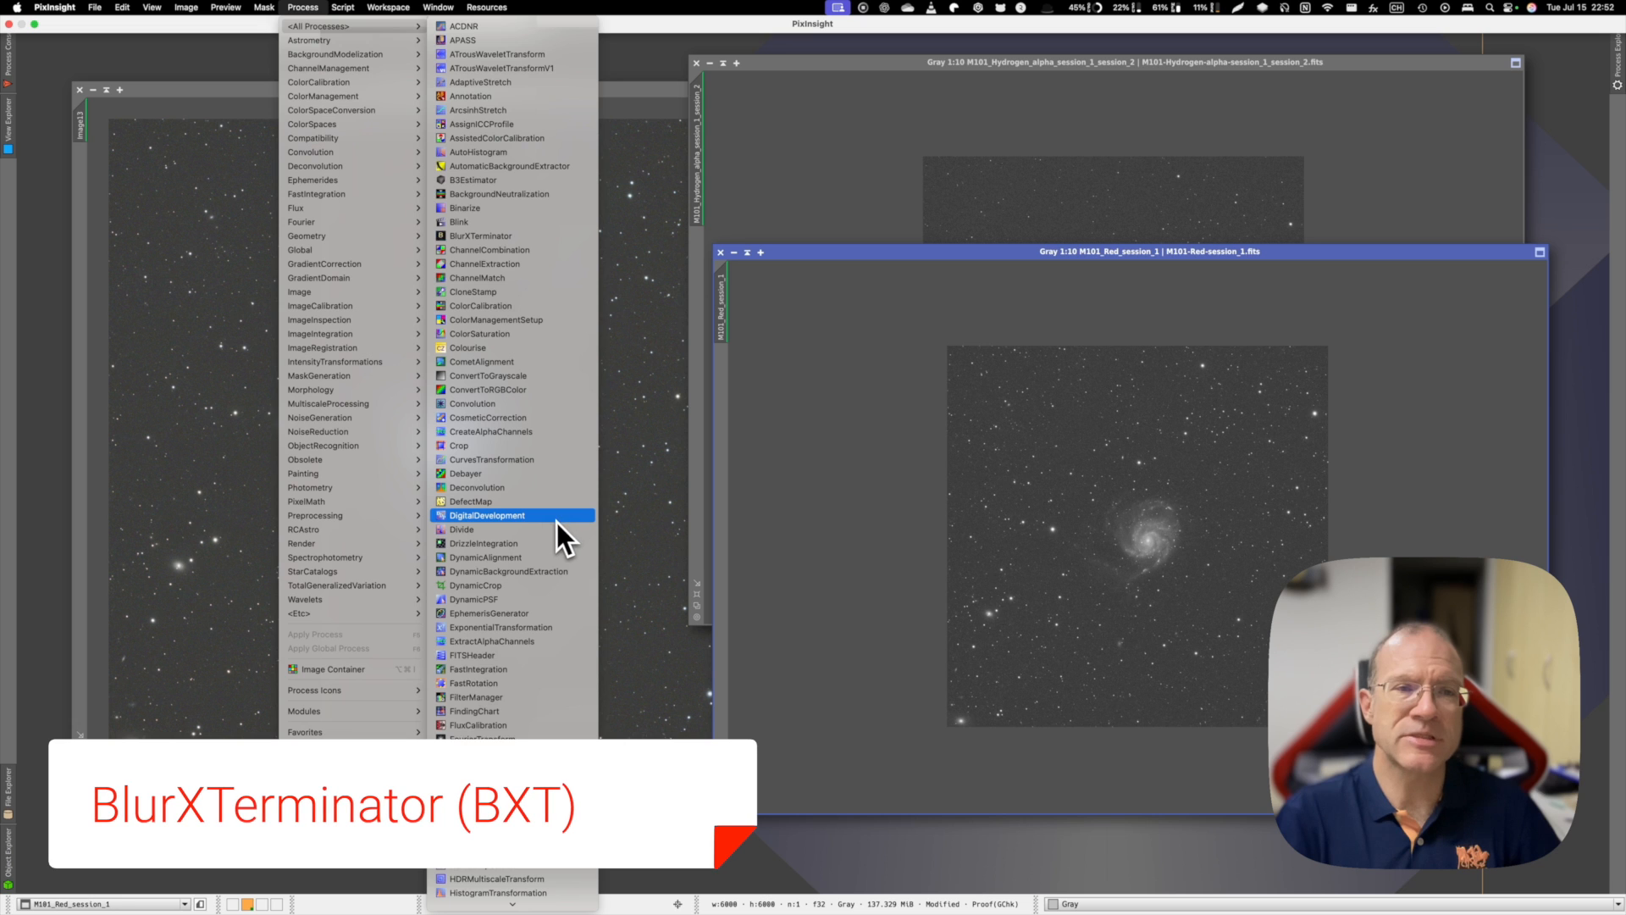
click(502, 238)
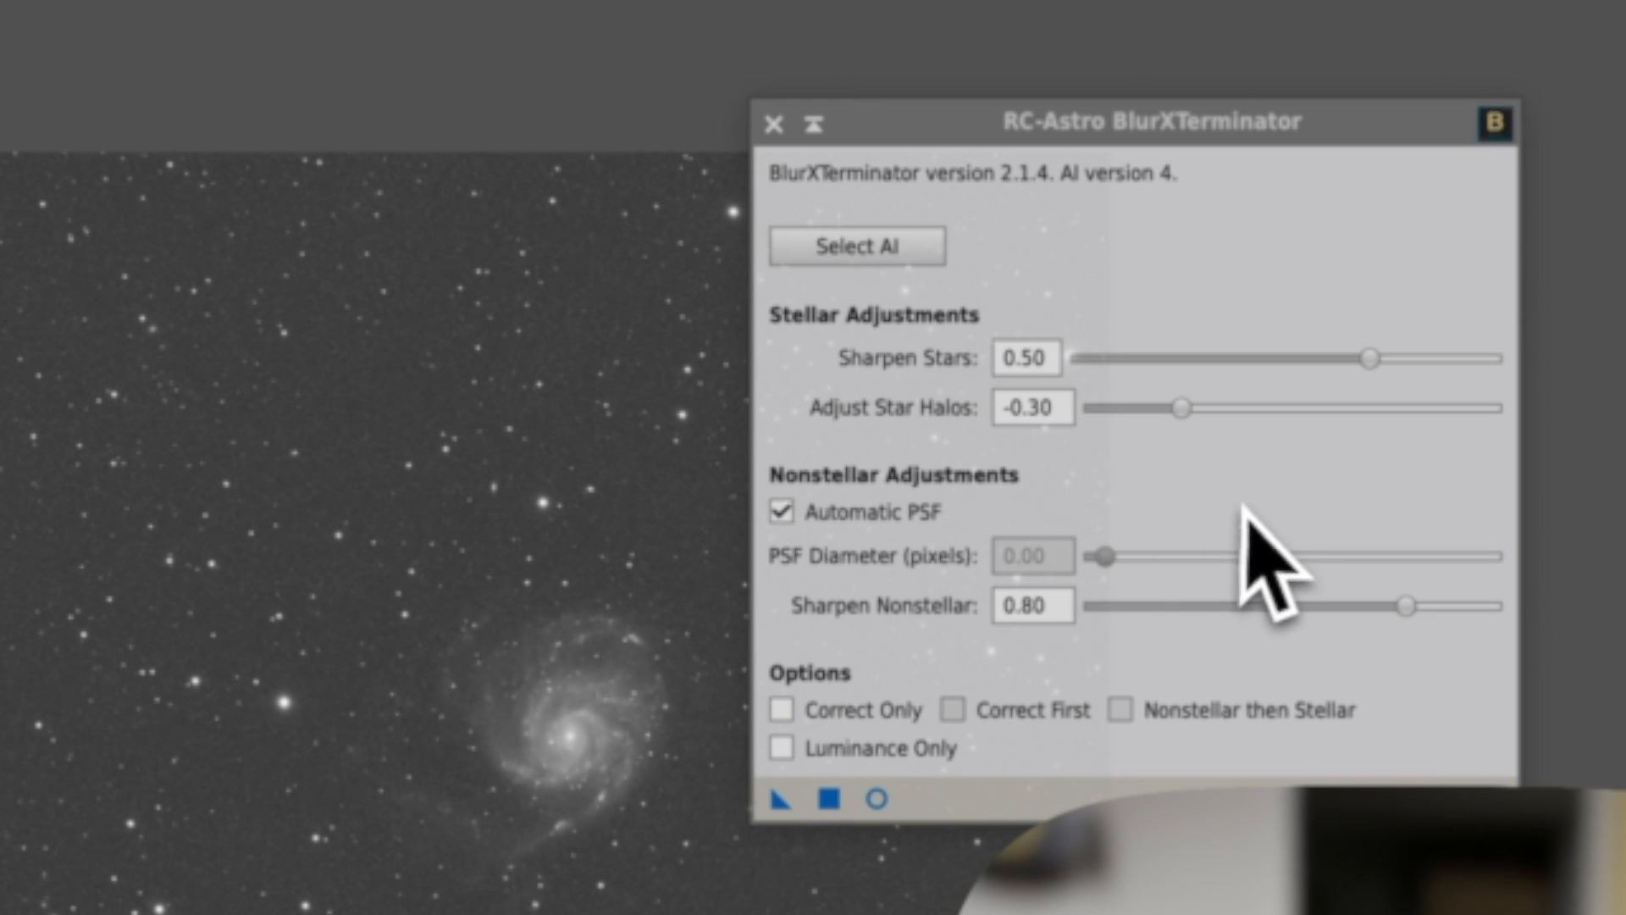
click(1369, 359)
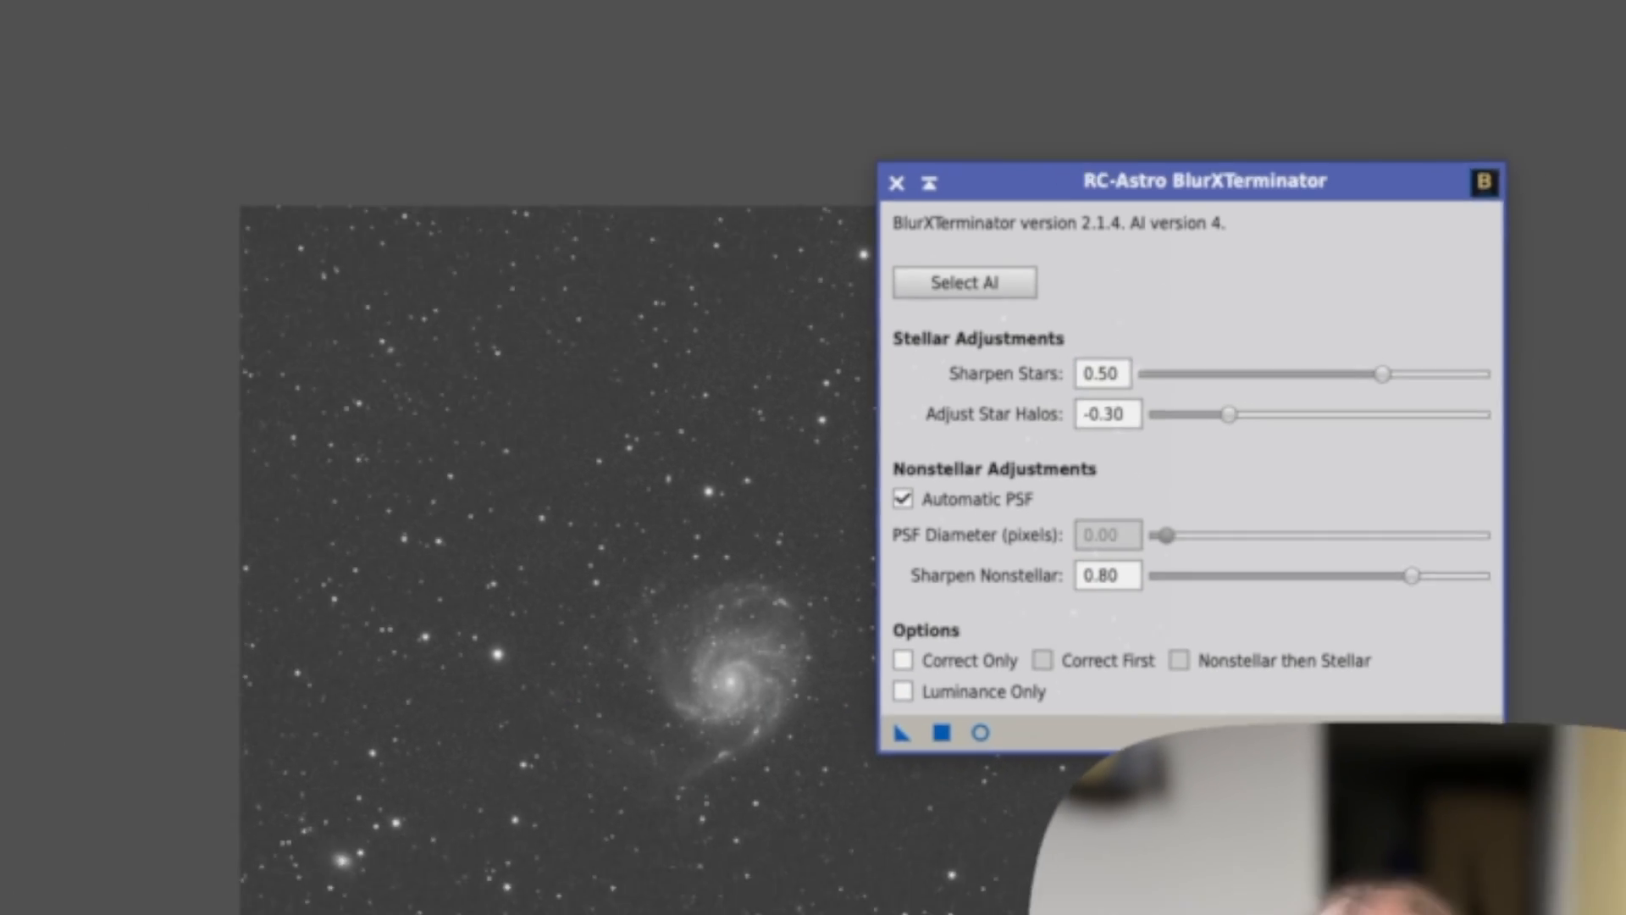
drag(778, 800, 471, 544)
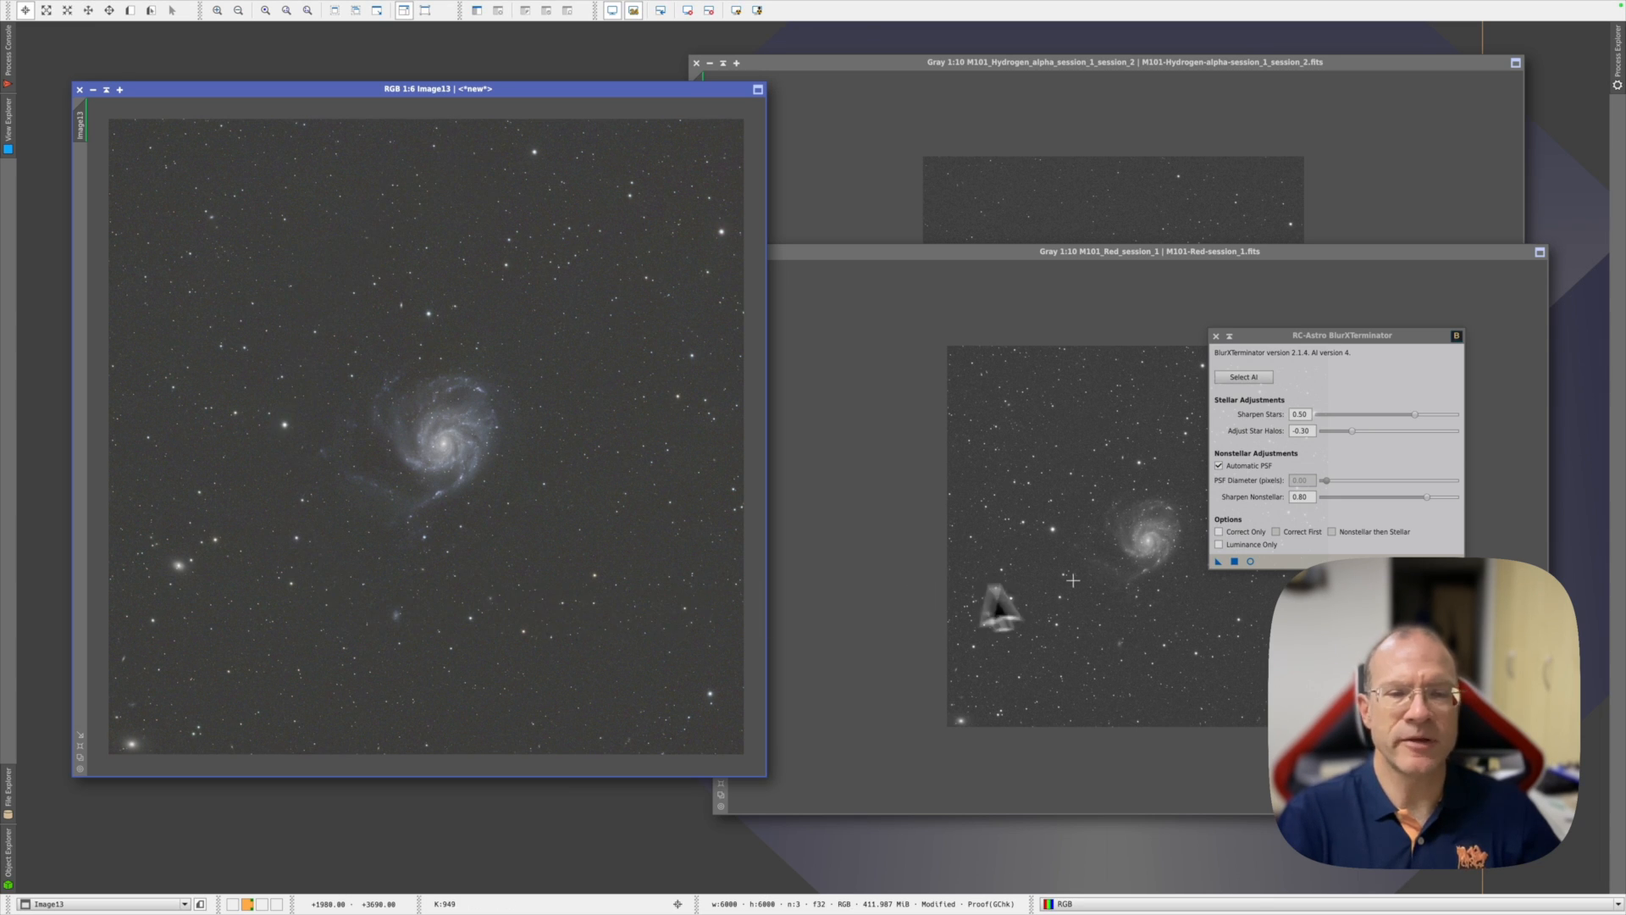
drag(1217, 565, 1145, 582)
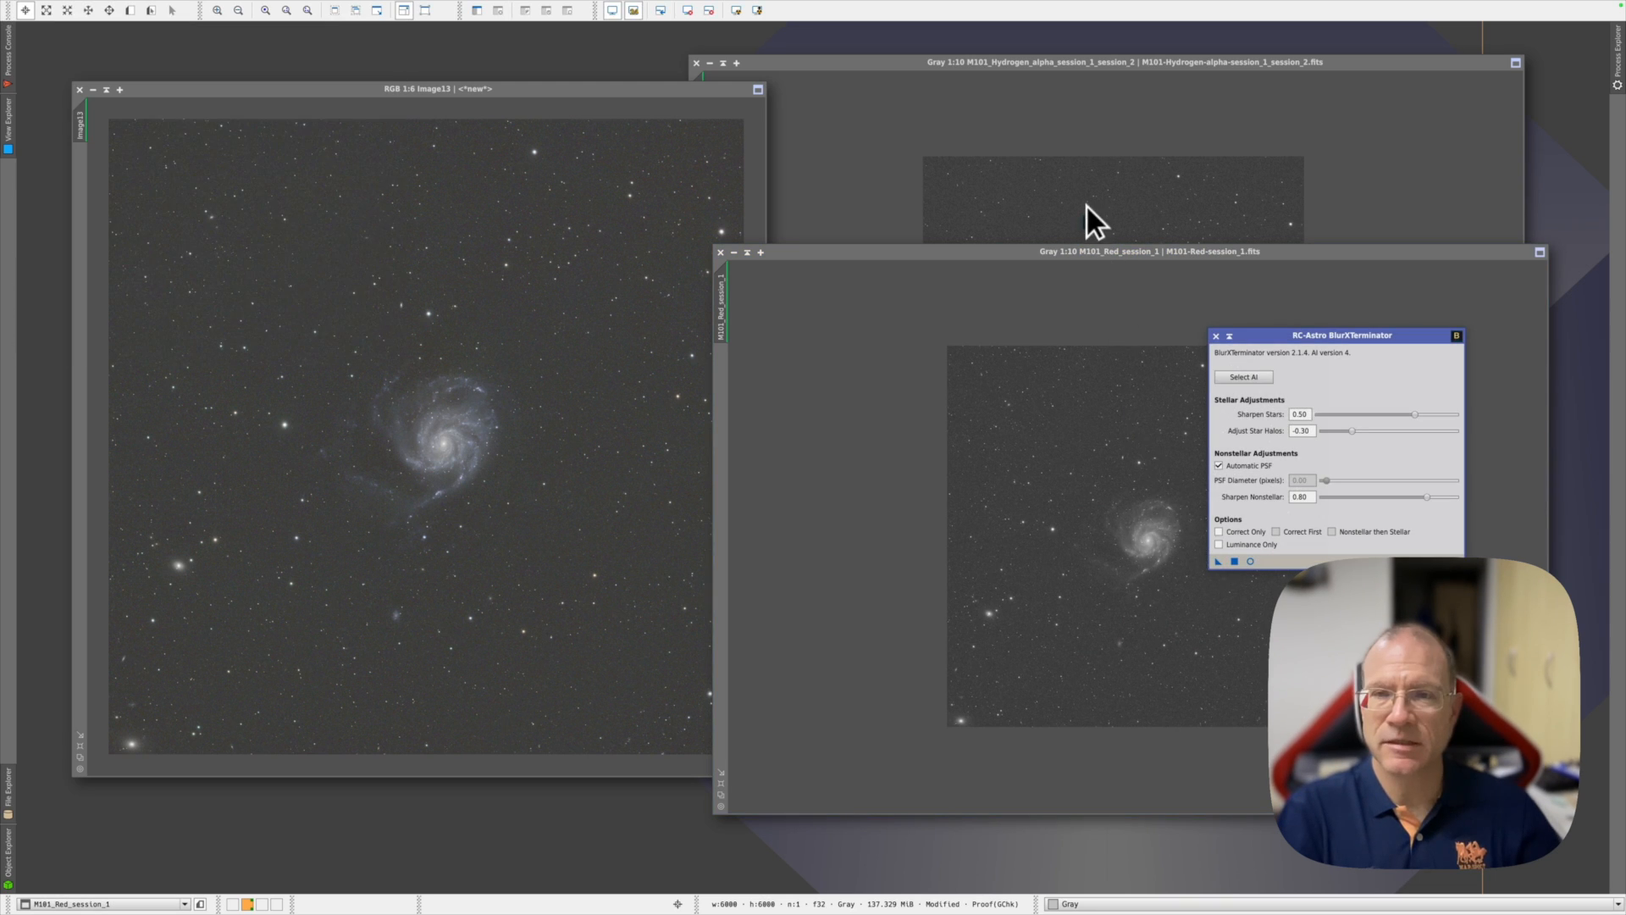
Step: Apply BlurXTerminator with the current sharpening settings to the hydrogen-alpha image and close the process
click(1086, 205)
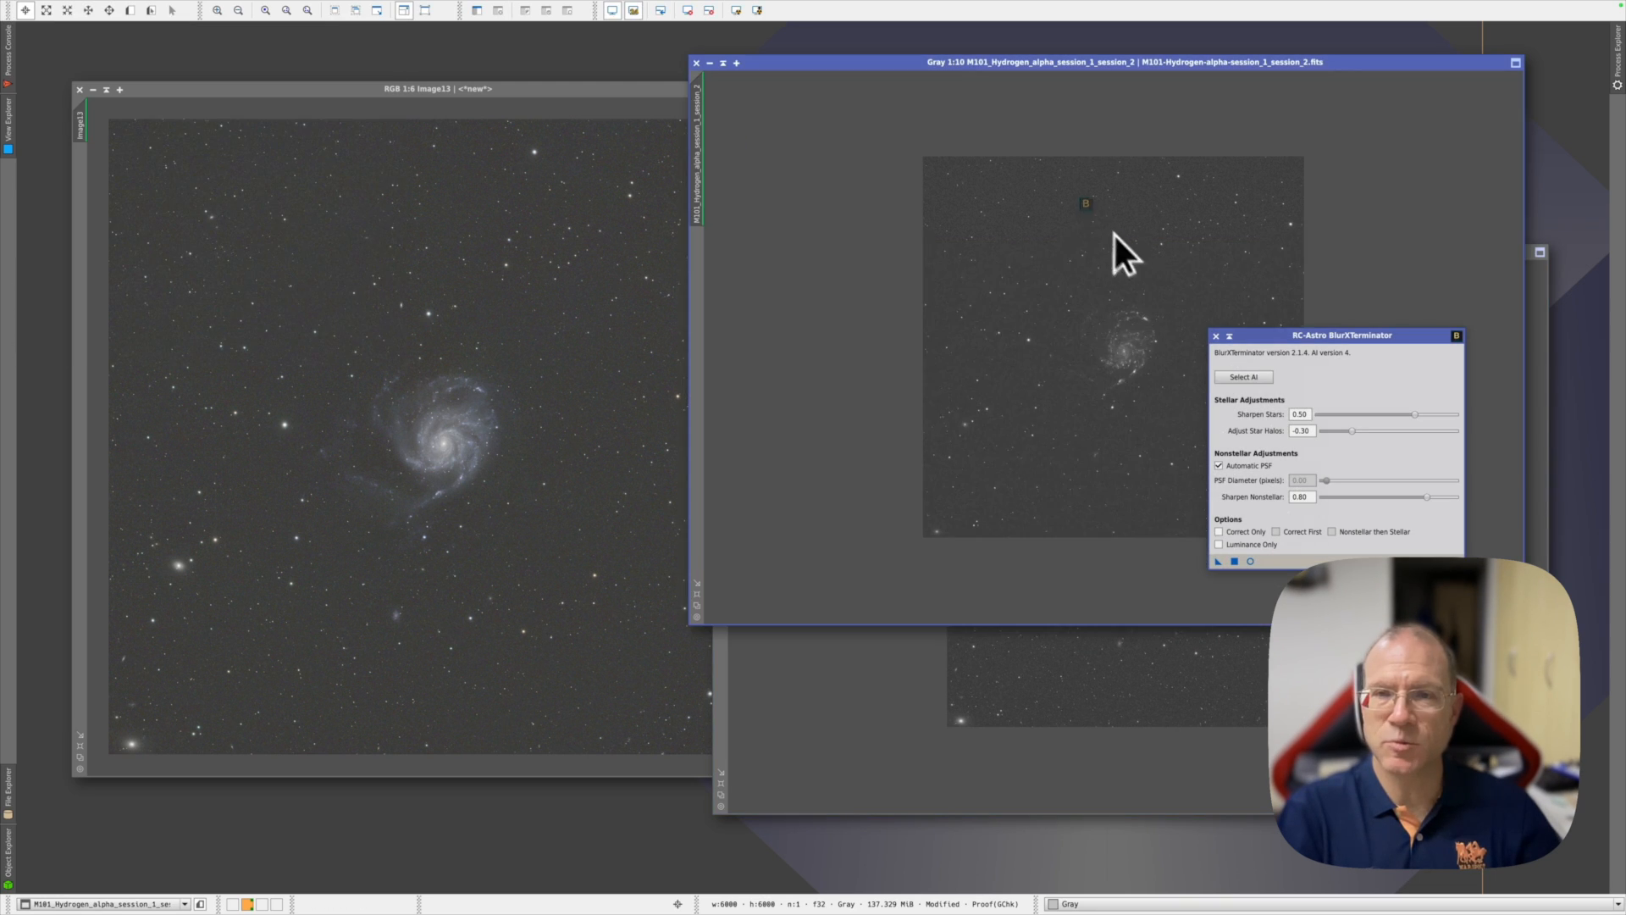
click(1216, 337)
Step: Open NoiseXTerminator, set Denoise to 0.90 with 2 iterations, and apply it to the RGB image
click(379, 90)
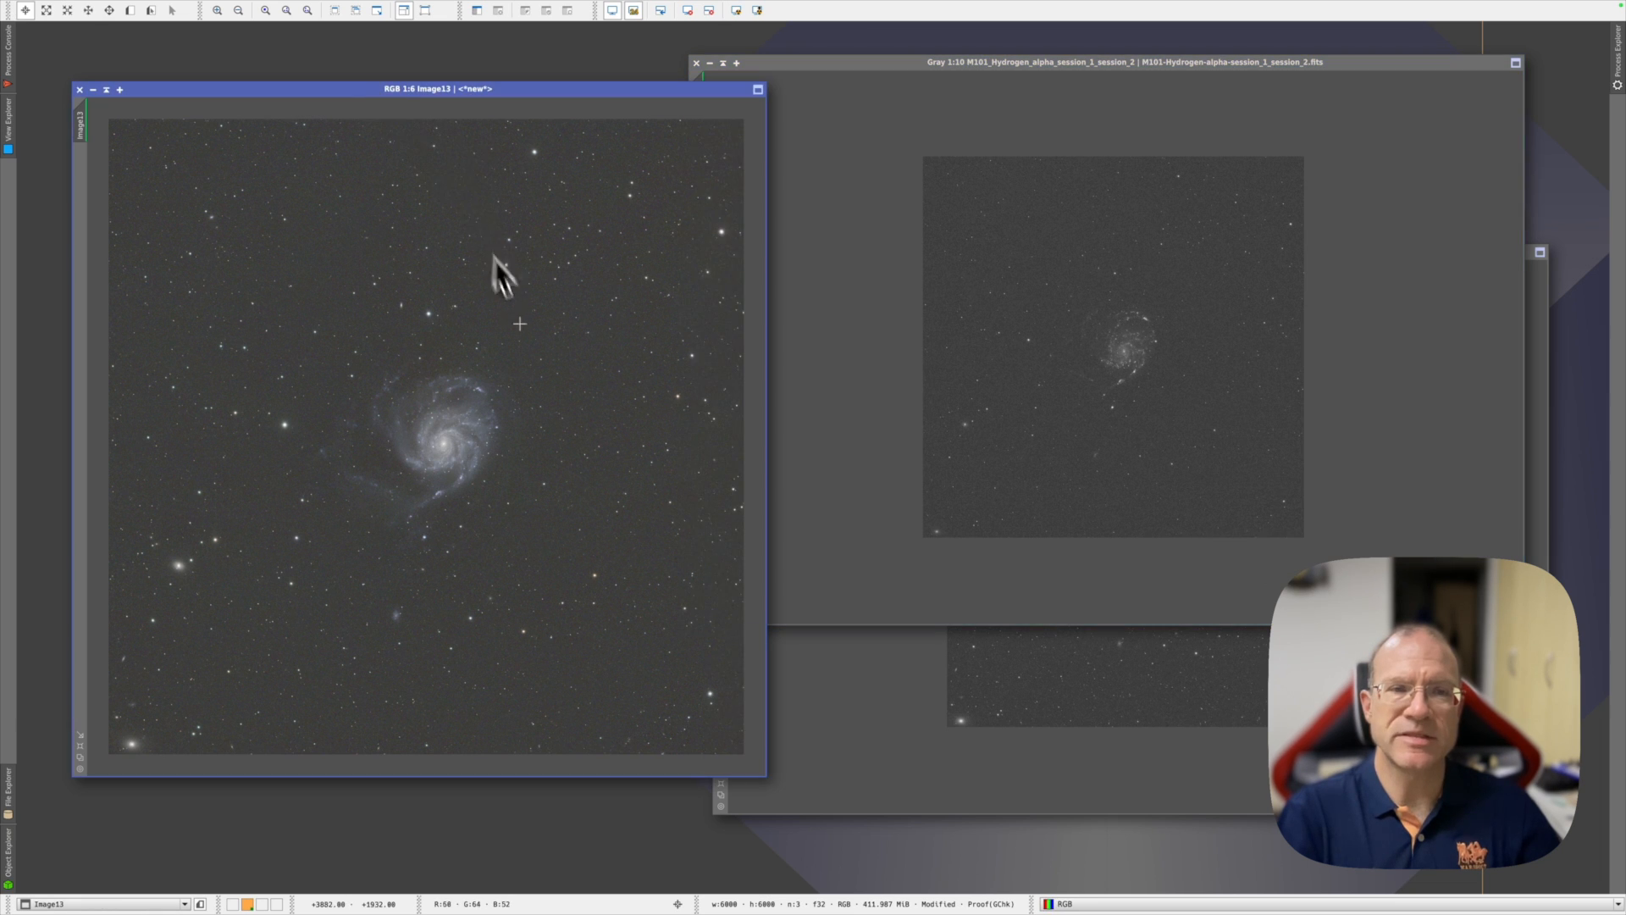
scroll(603, 330, up, 6)
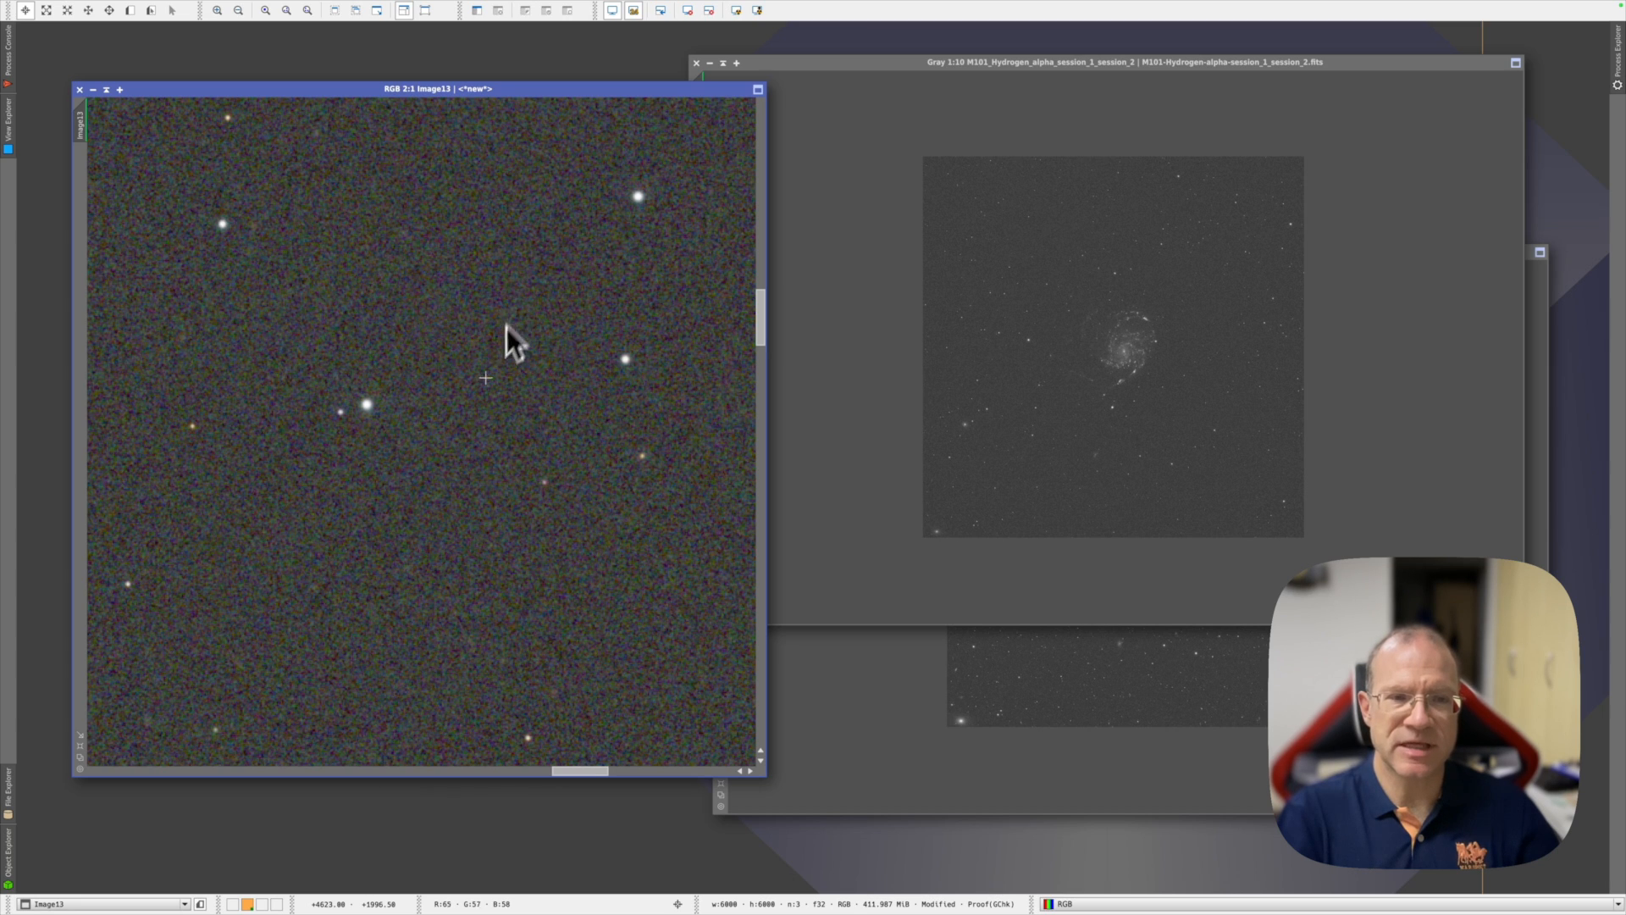
click(298, 9)
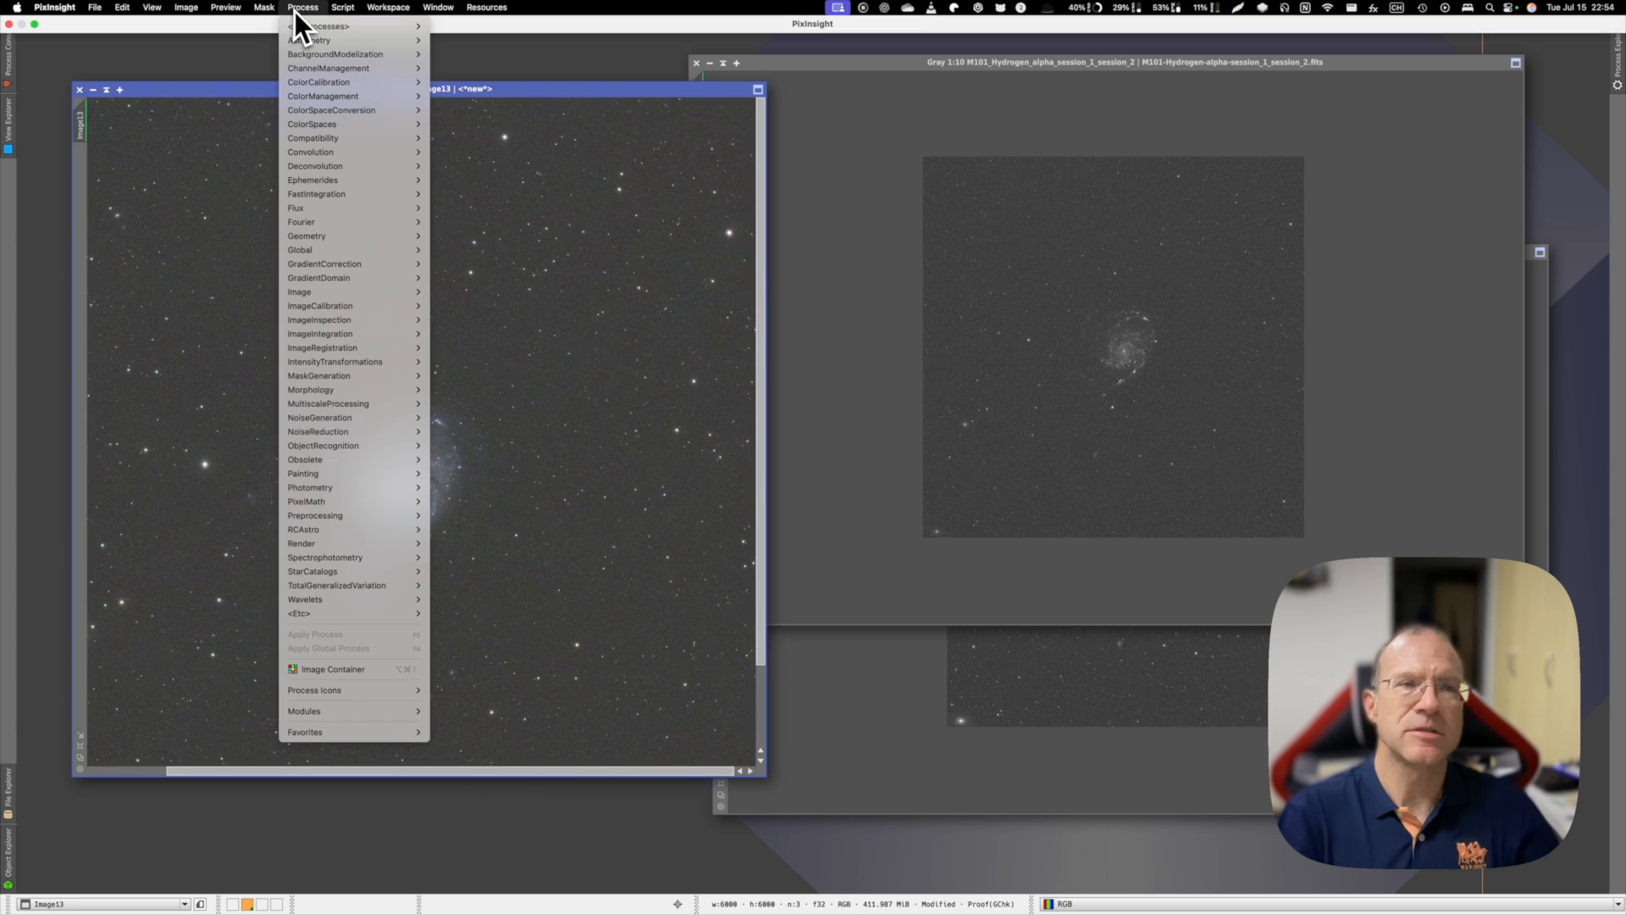
mouse_move(297, 22)
scroll(471, 474, down, 10)
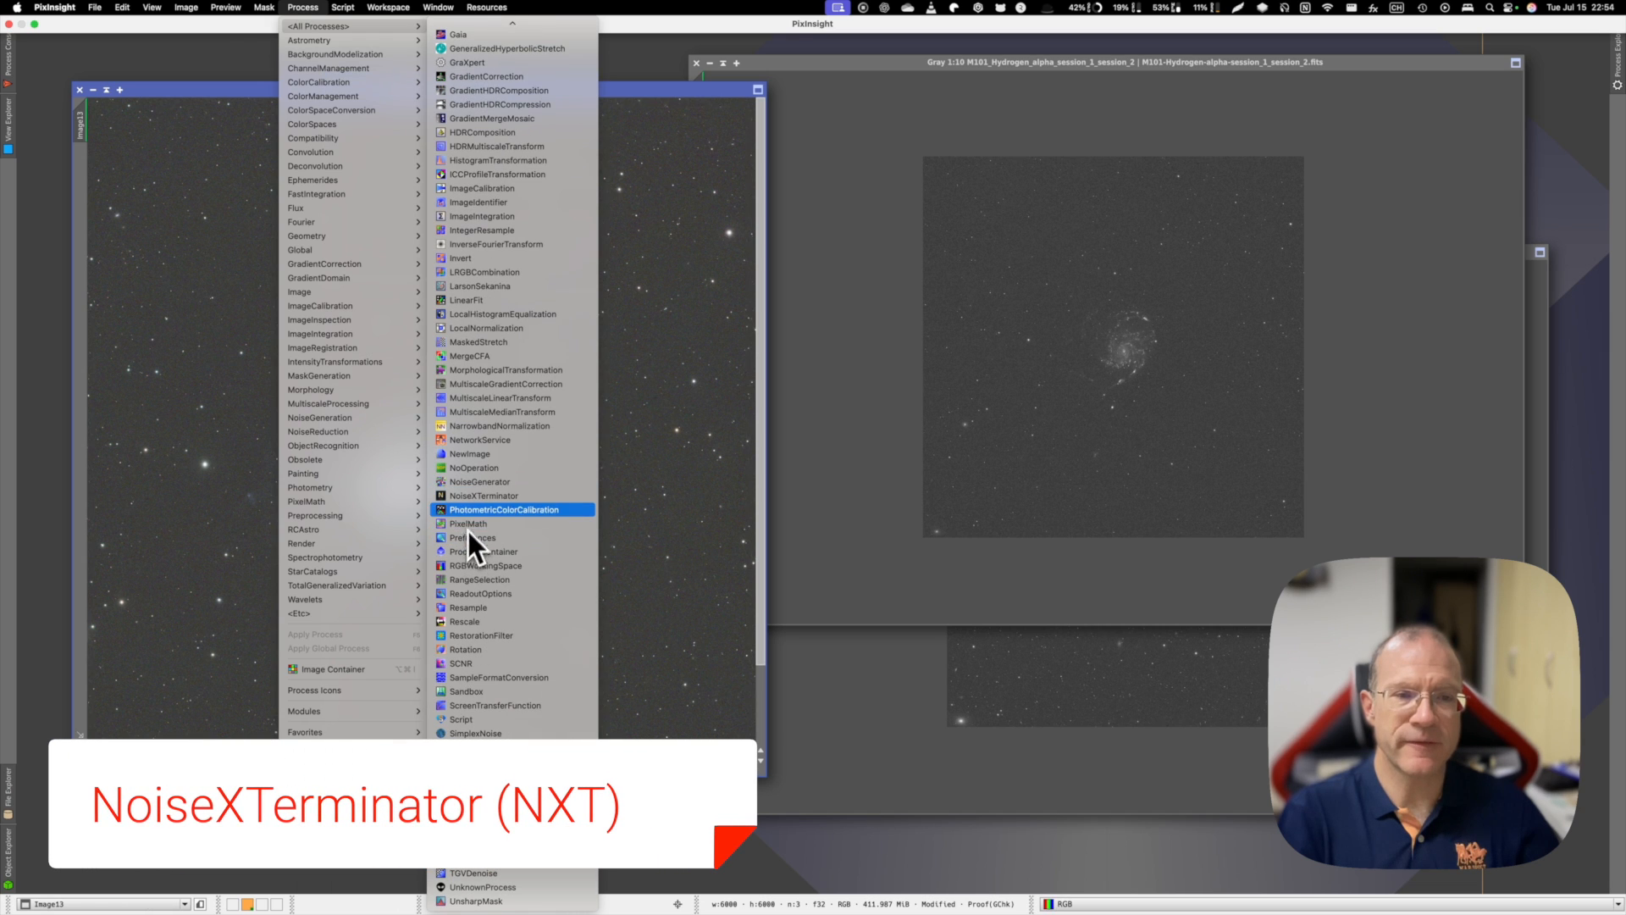
click(478, 497)
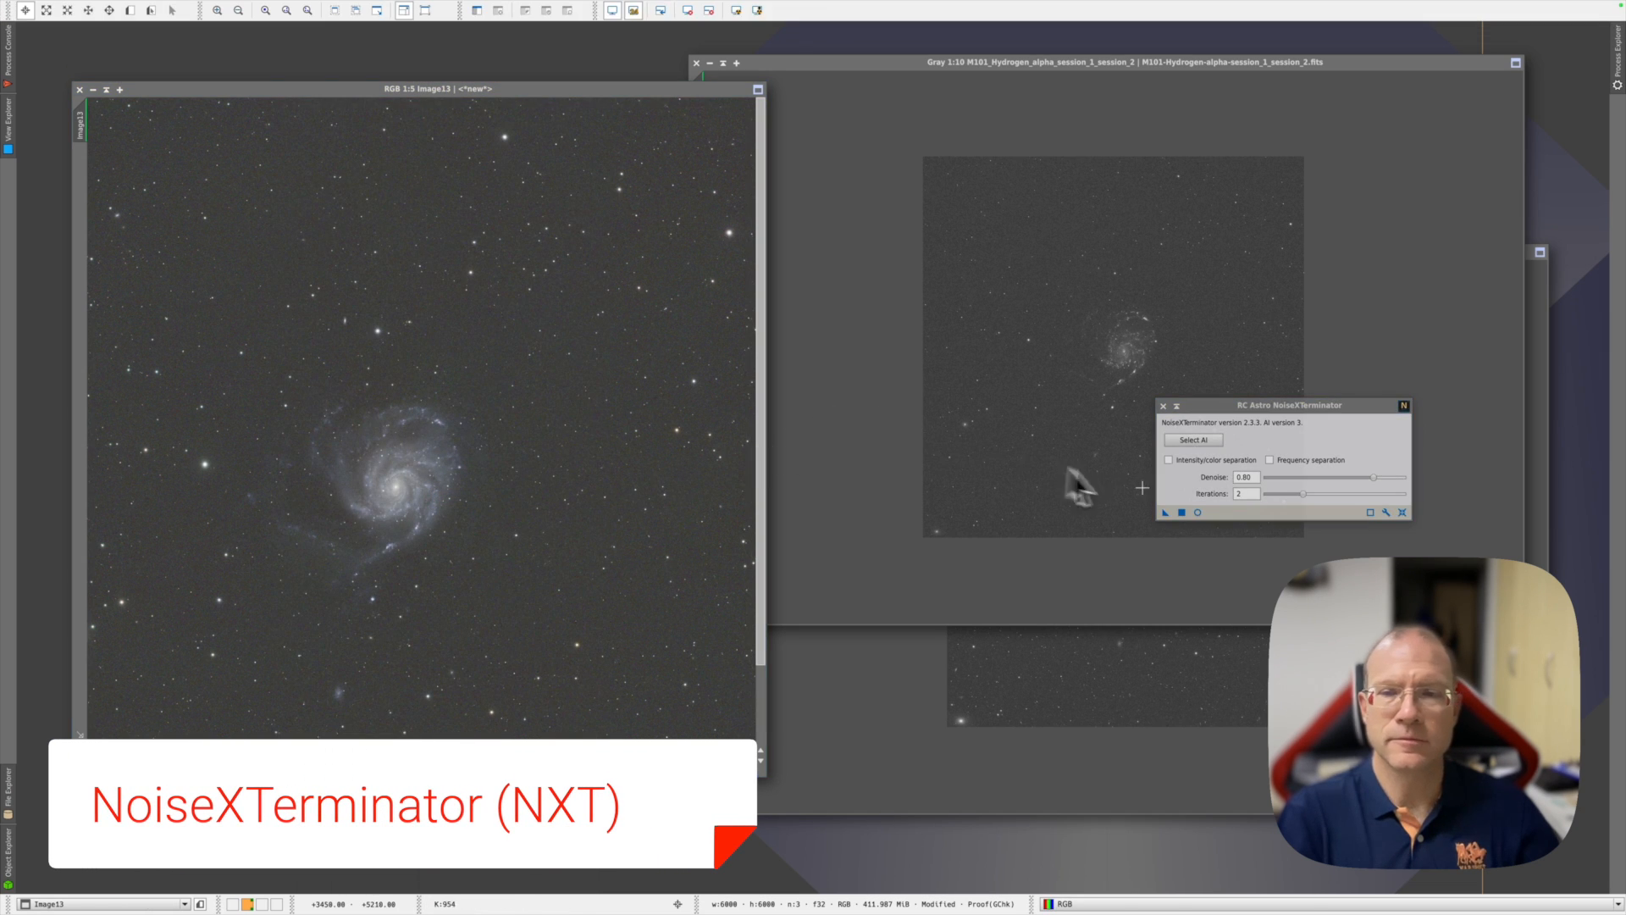
drag(1375, 481, 1387, 479)
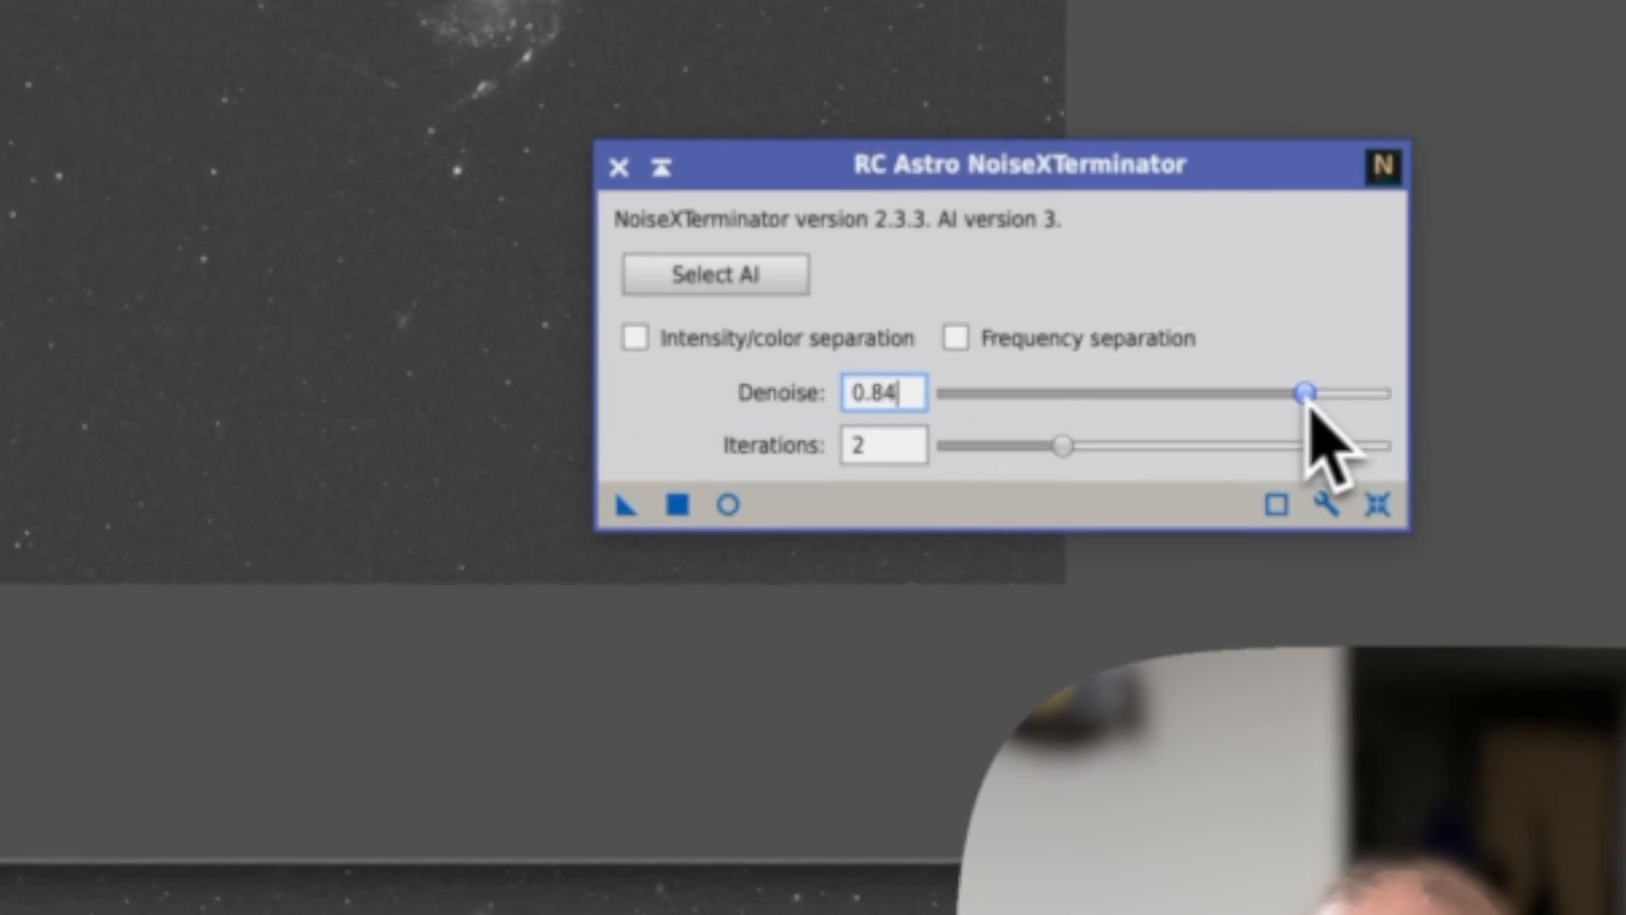
drag(1327, 379, 1322, 385)
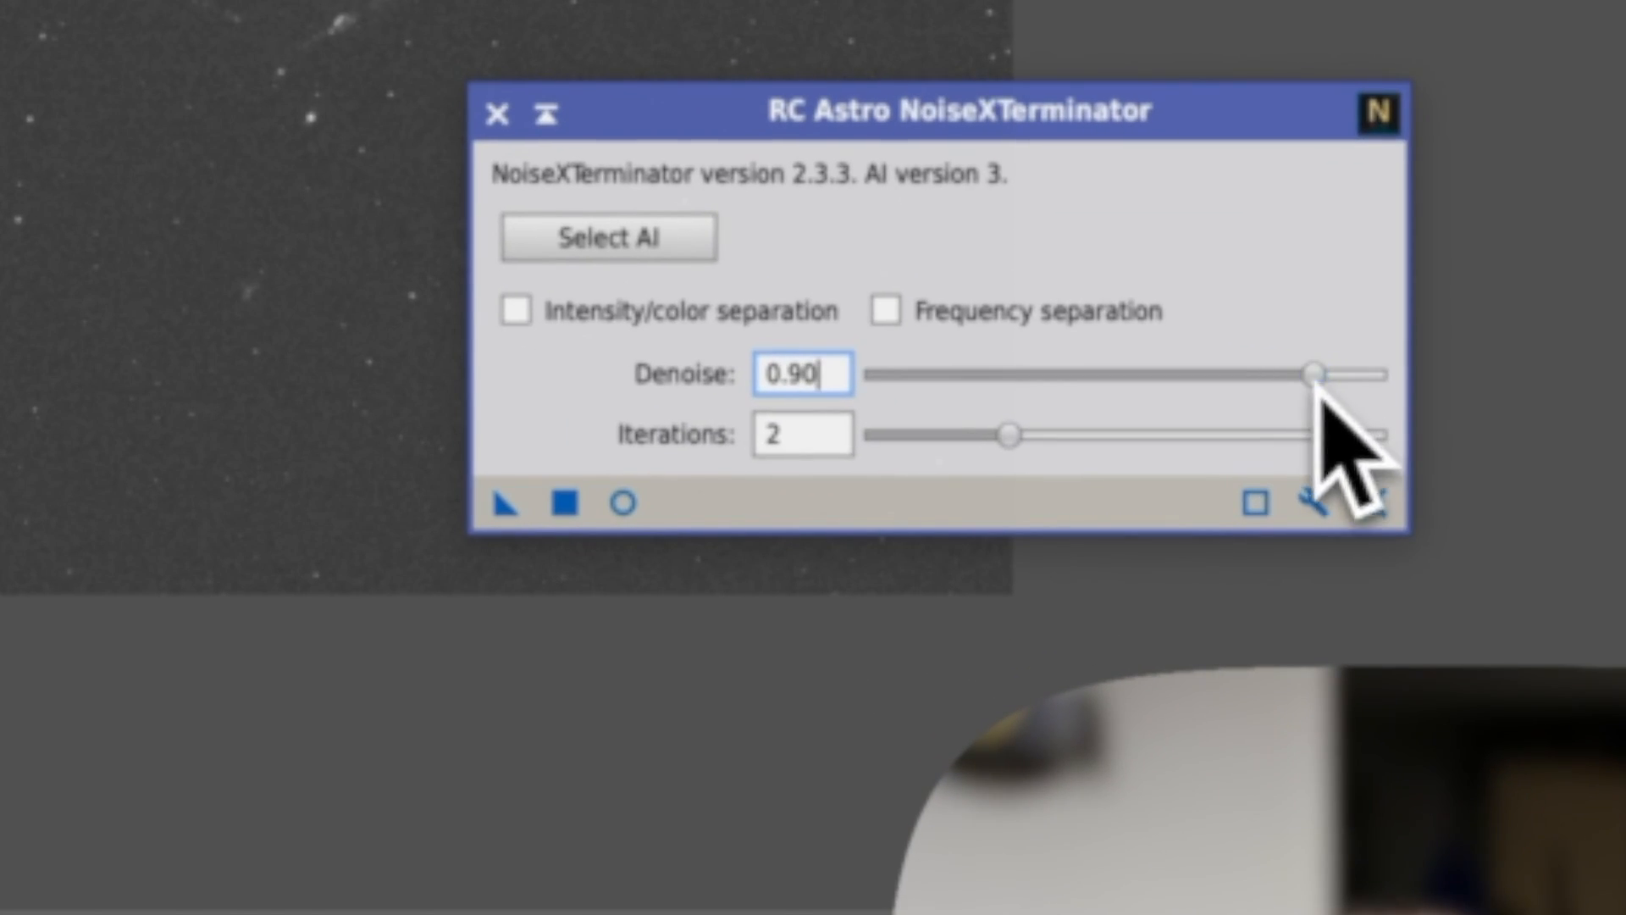
drag(502, 512, 674, 512)
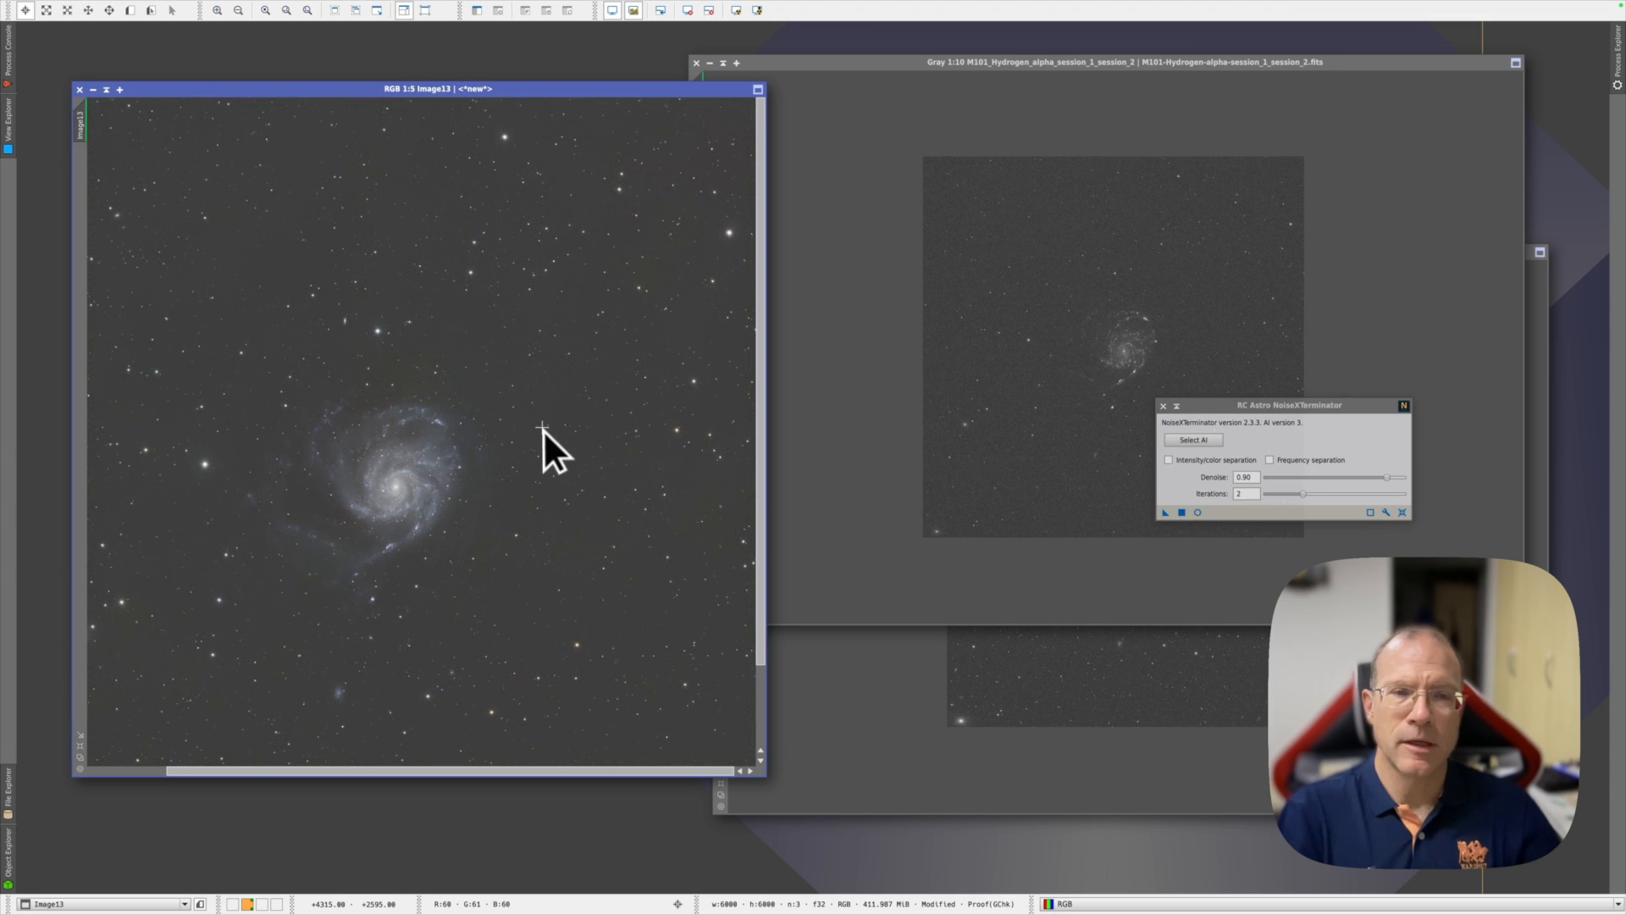
Step: Check the noise reduction on the RGB image, apply NoiseXTerminator to the hydrogen-alpha and red images, and close the process
scroll(542, 429, down, 2)
scroll(543, 429, up, 1)
scroll(545, 430, up, 7)
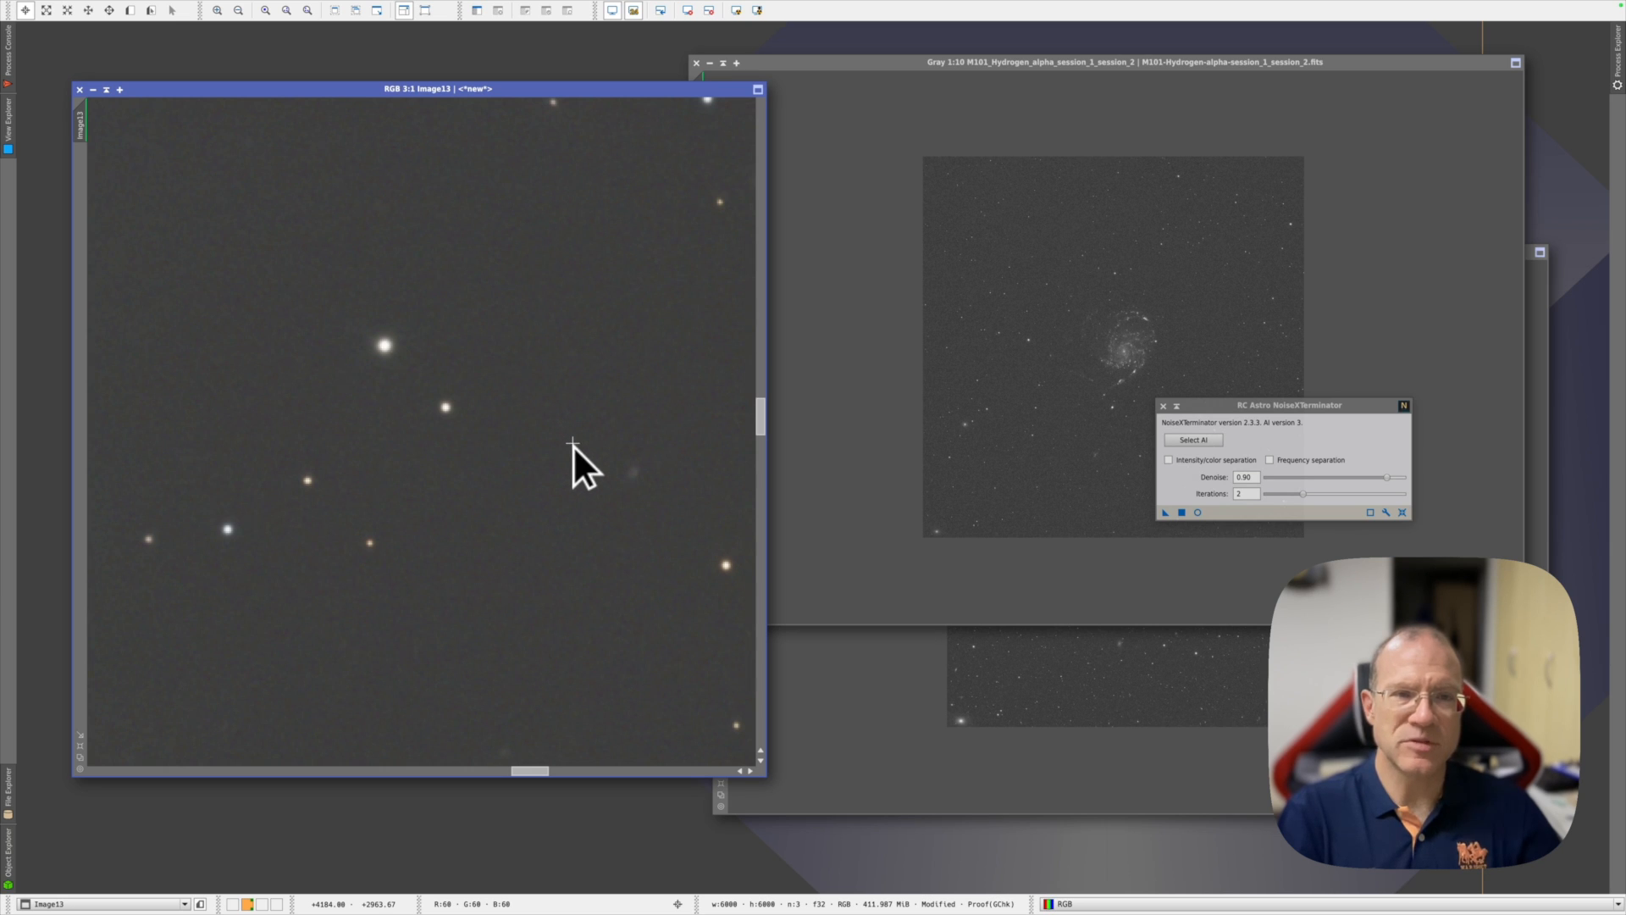
scroll(573, 442, down, 9)
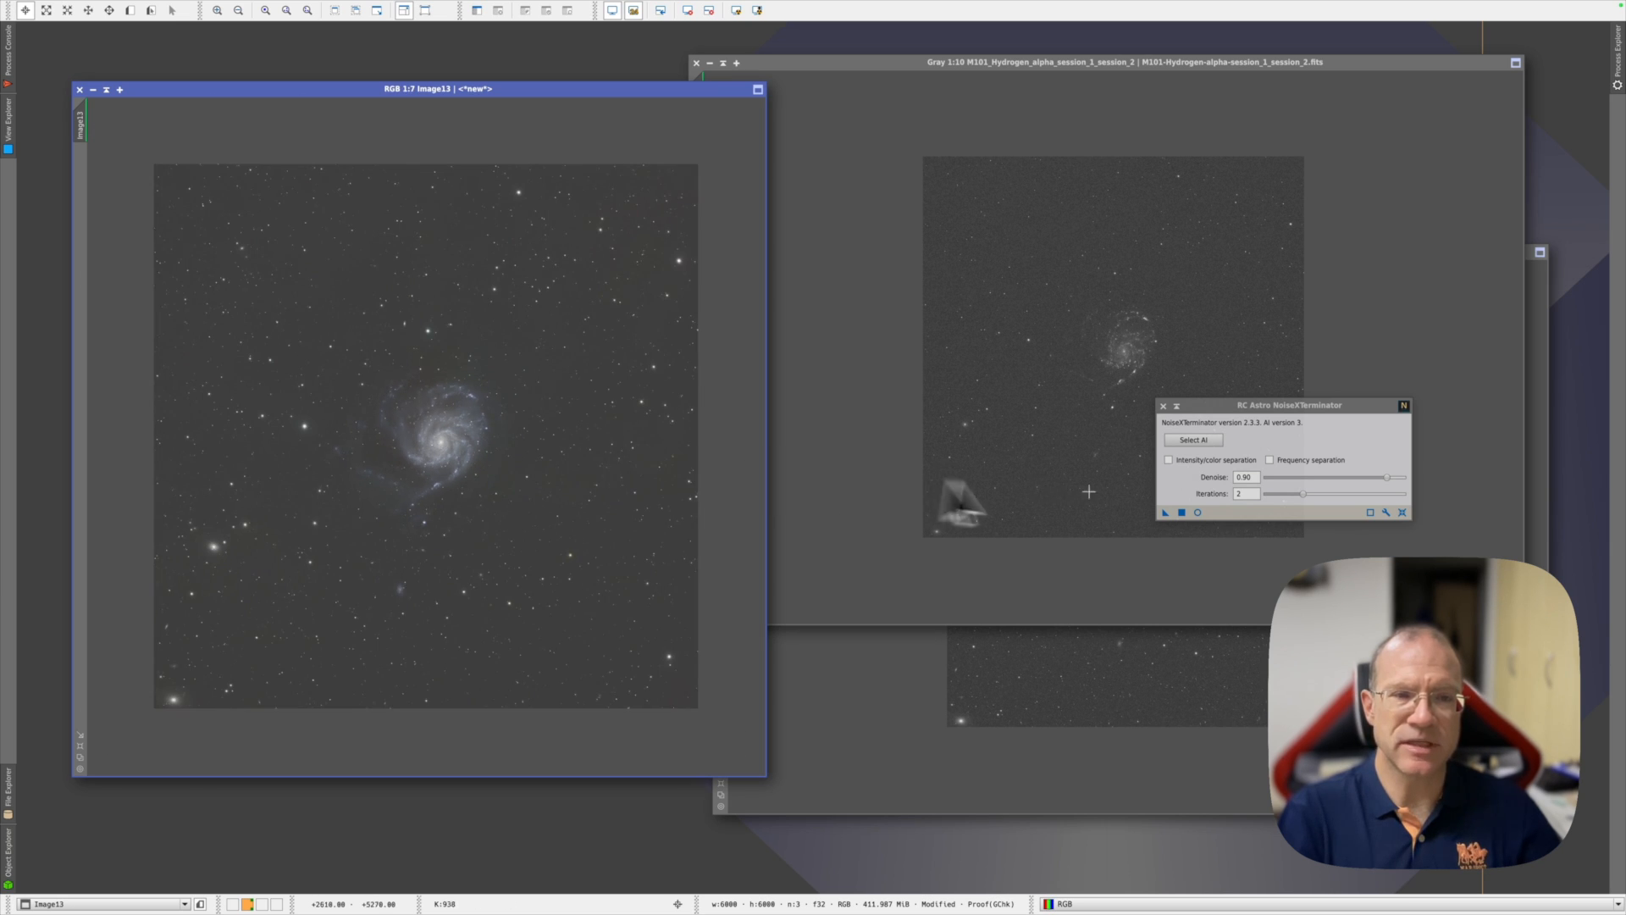
drag(1166, 512, 1038, 471)
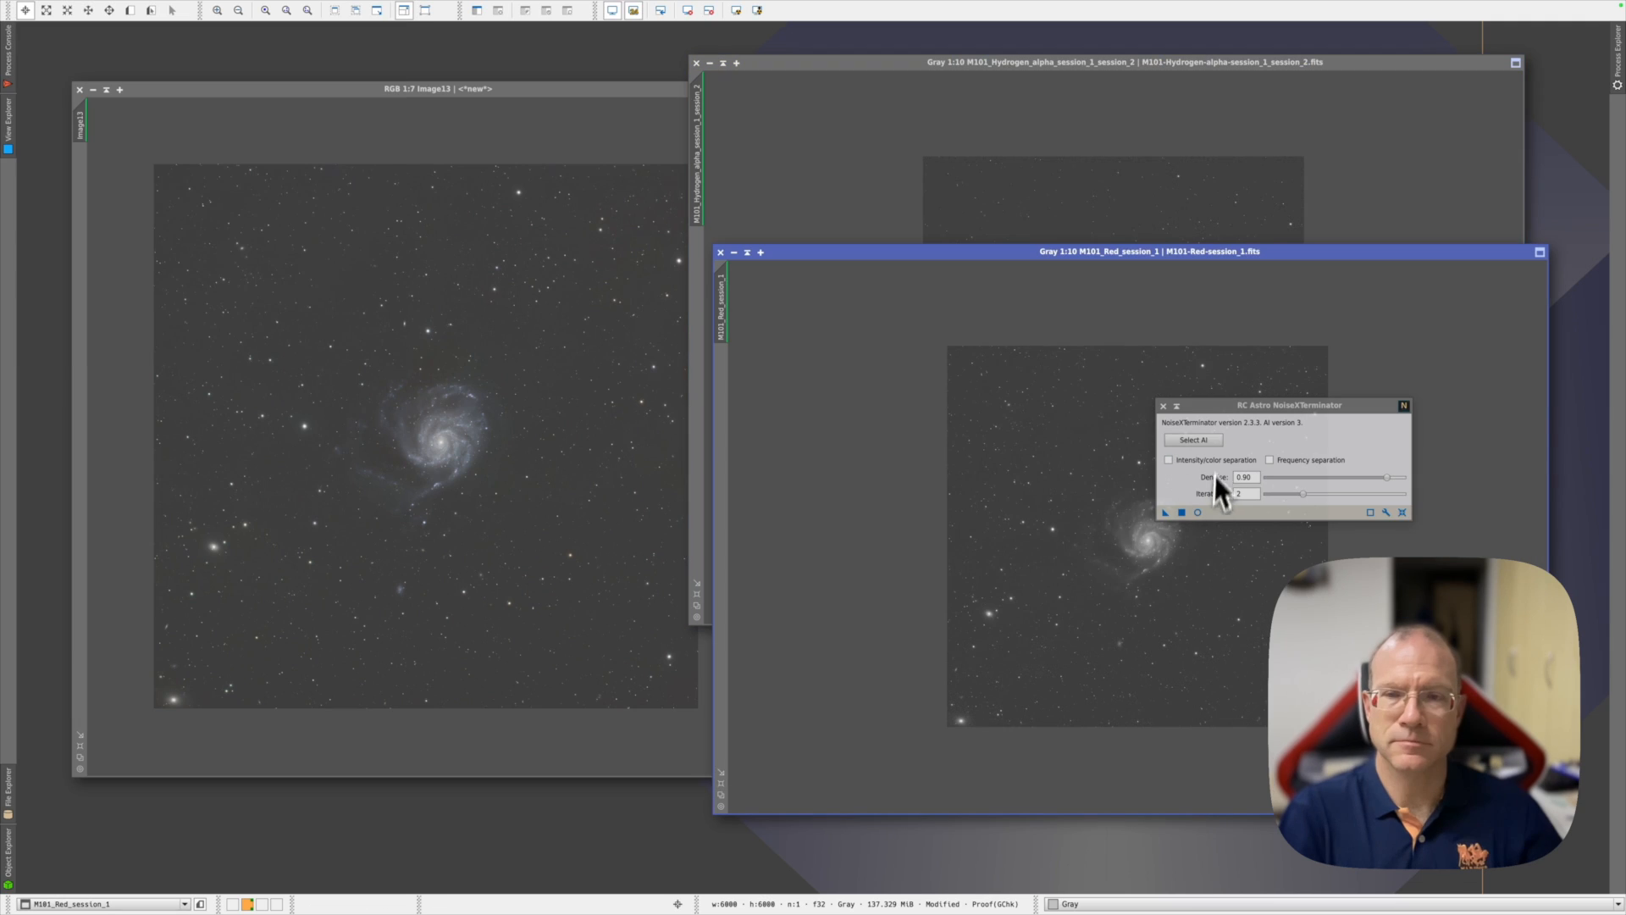
click(1176, 407)
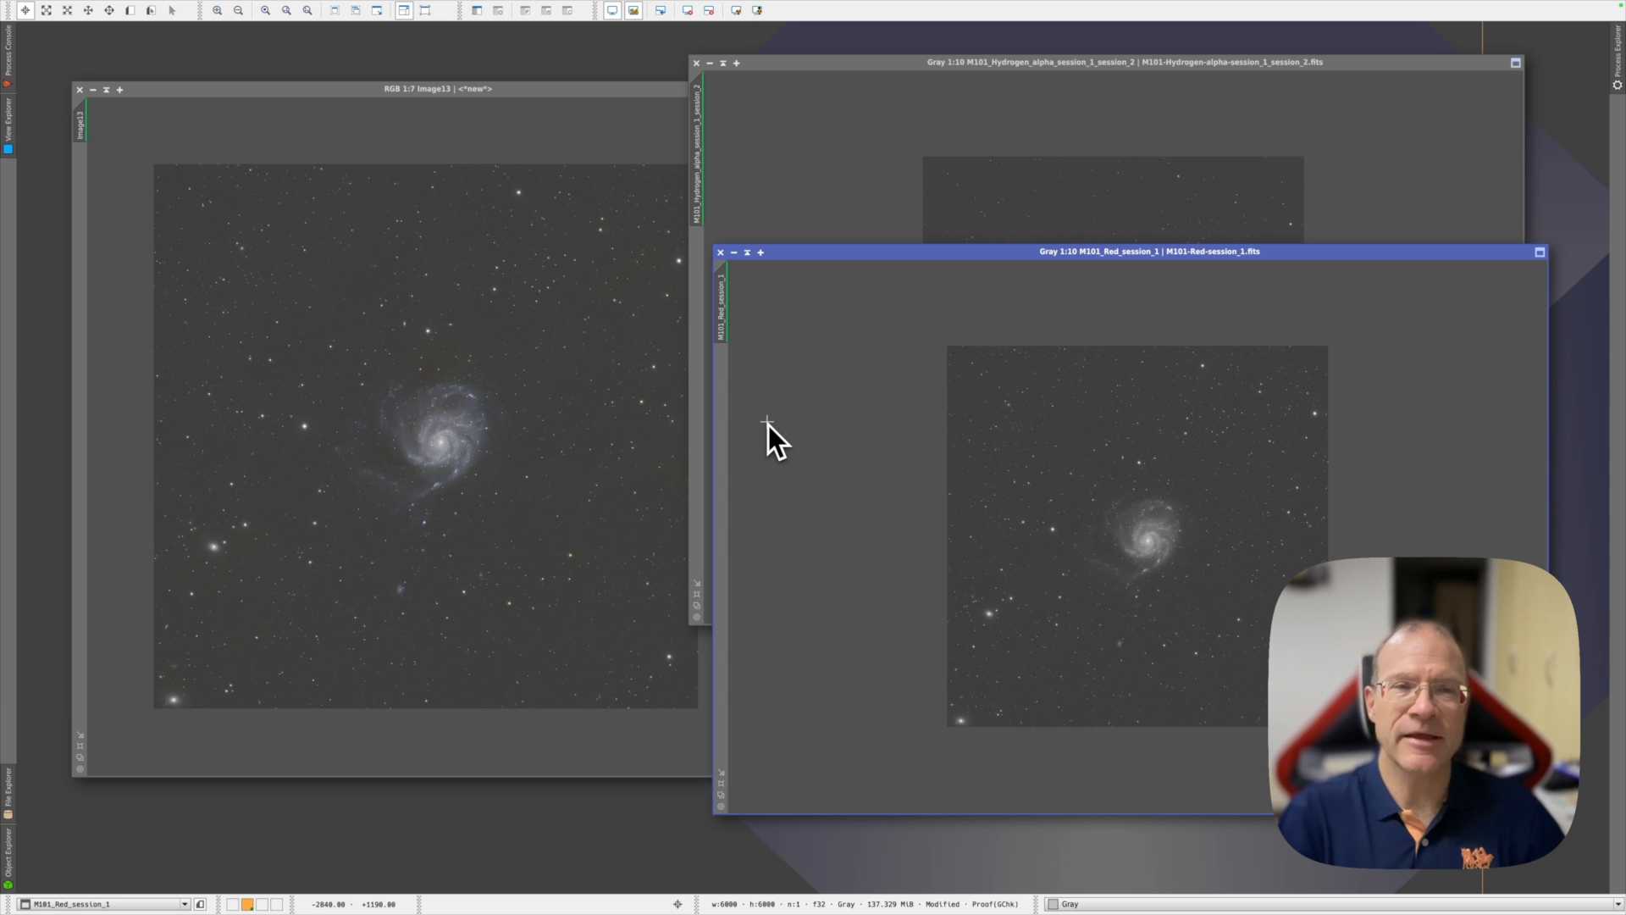
Step: Open the SetiAstro Continuum Subtraction Utility script for starry images
click(343, 7)
mouse_move(392, 252)
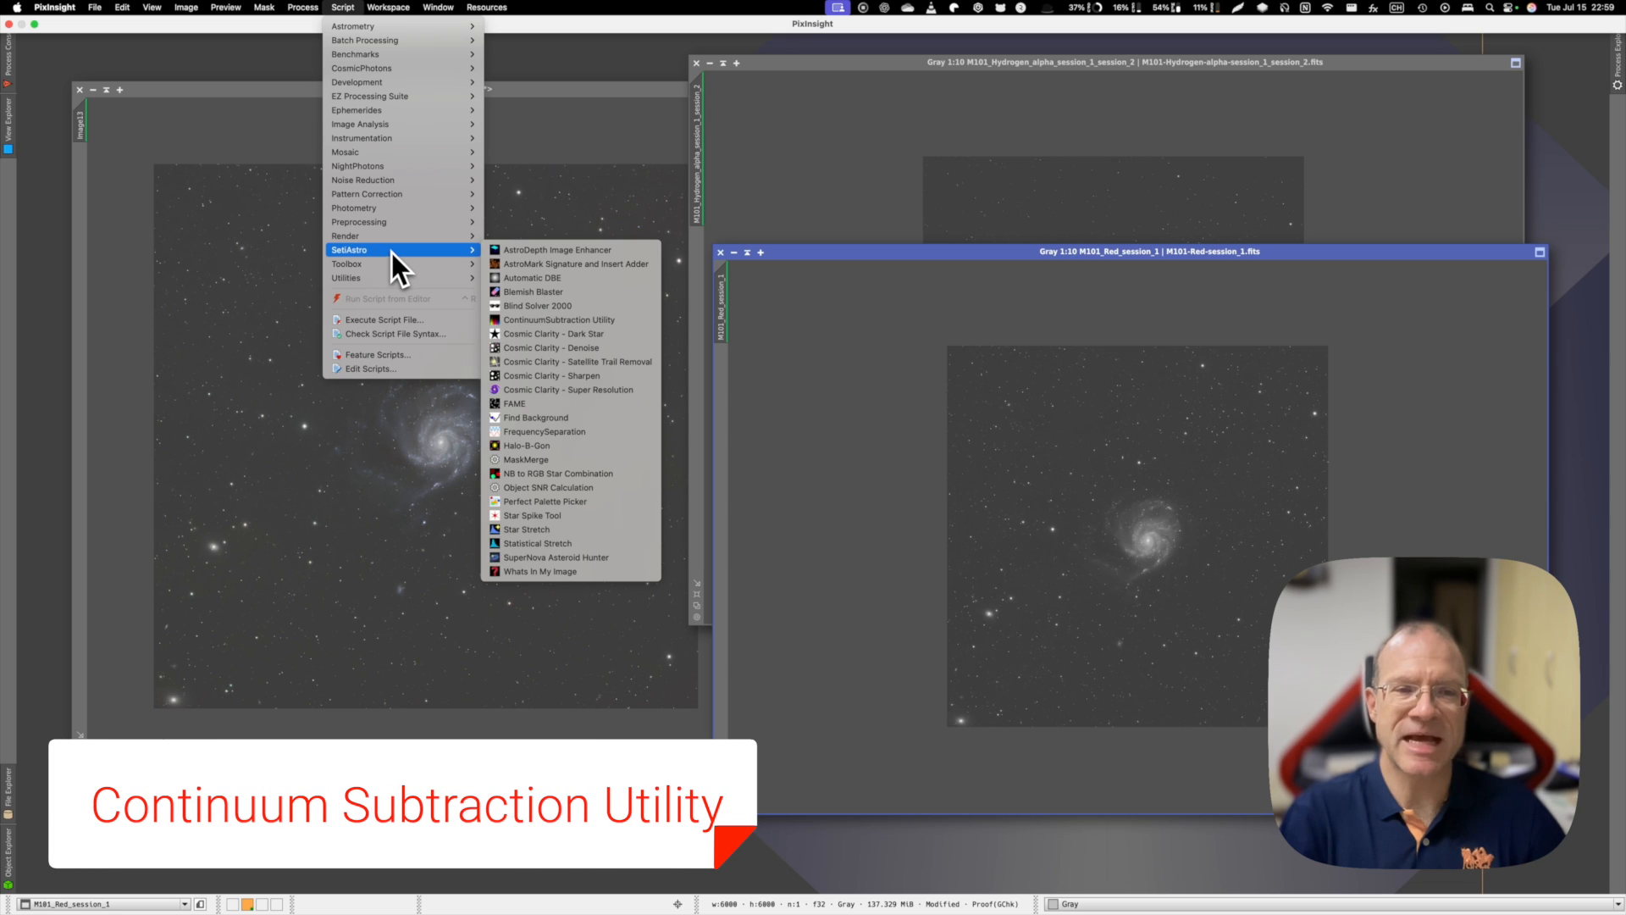
click(602, 322)
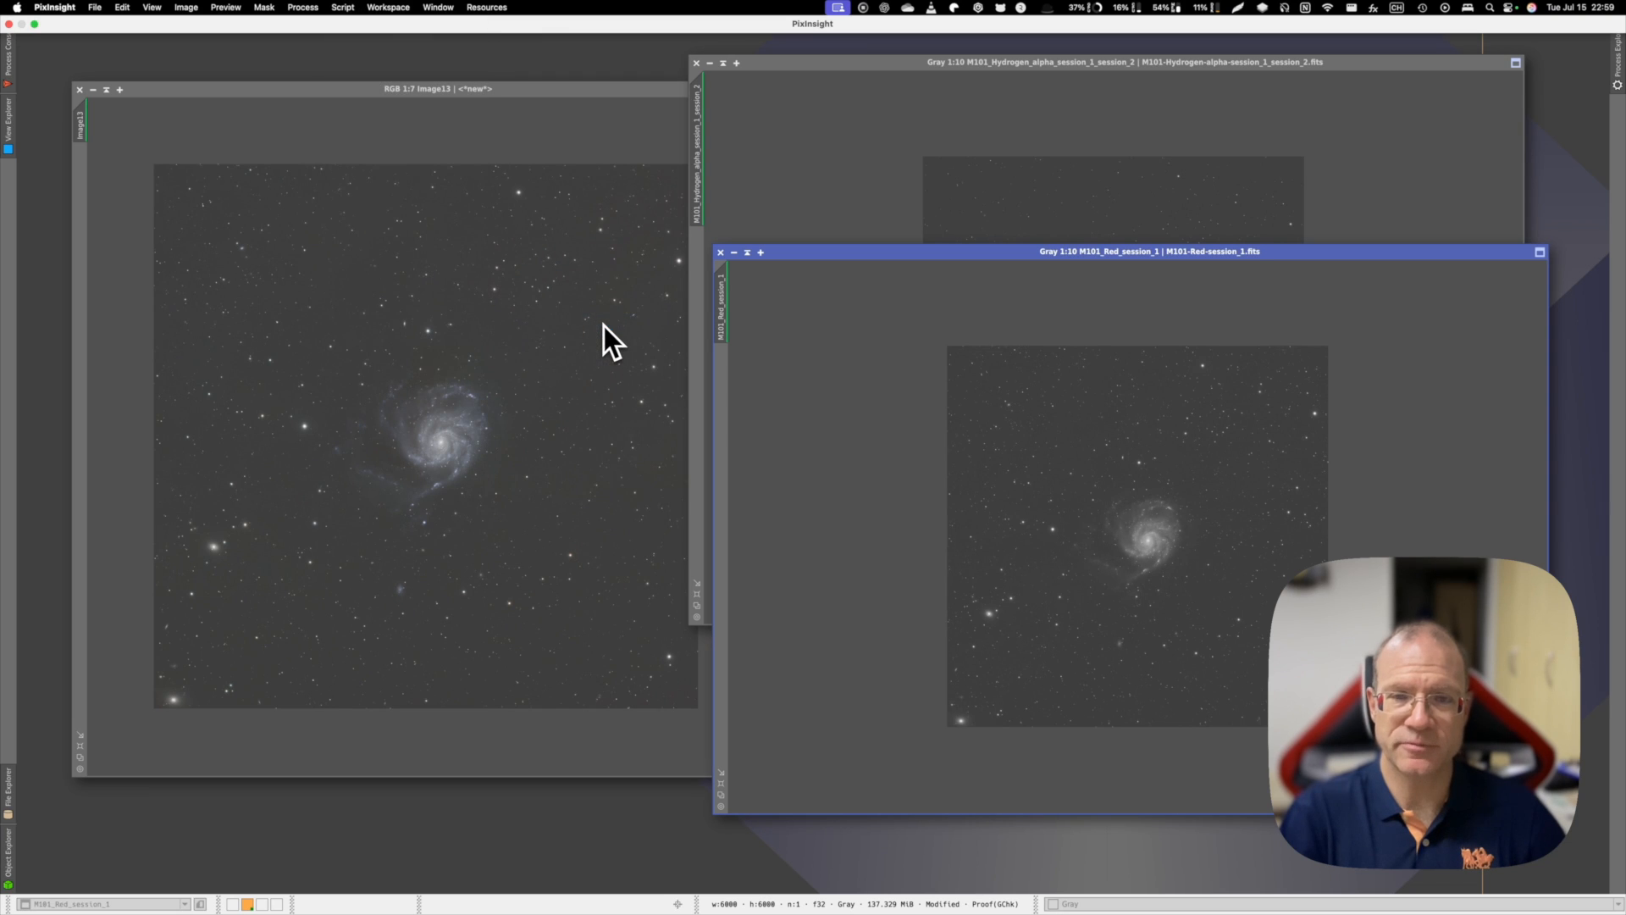
drag(708, 297, 507, 256)
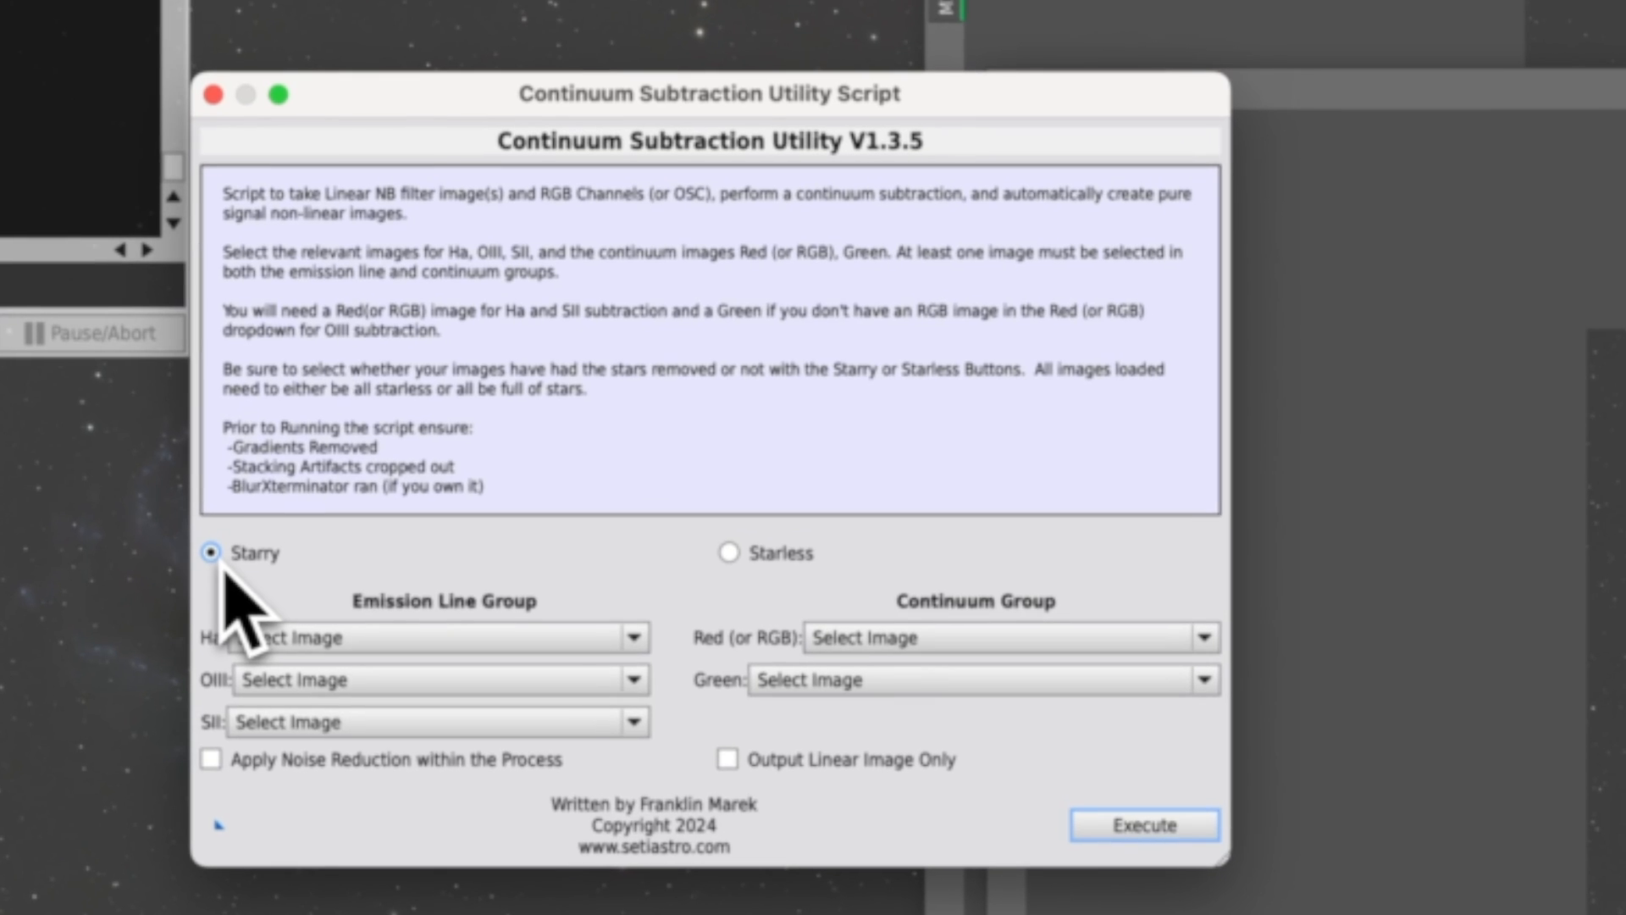
mouse_move(344, 486)
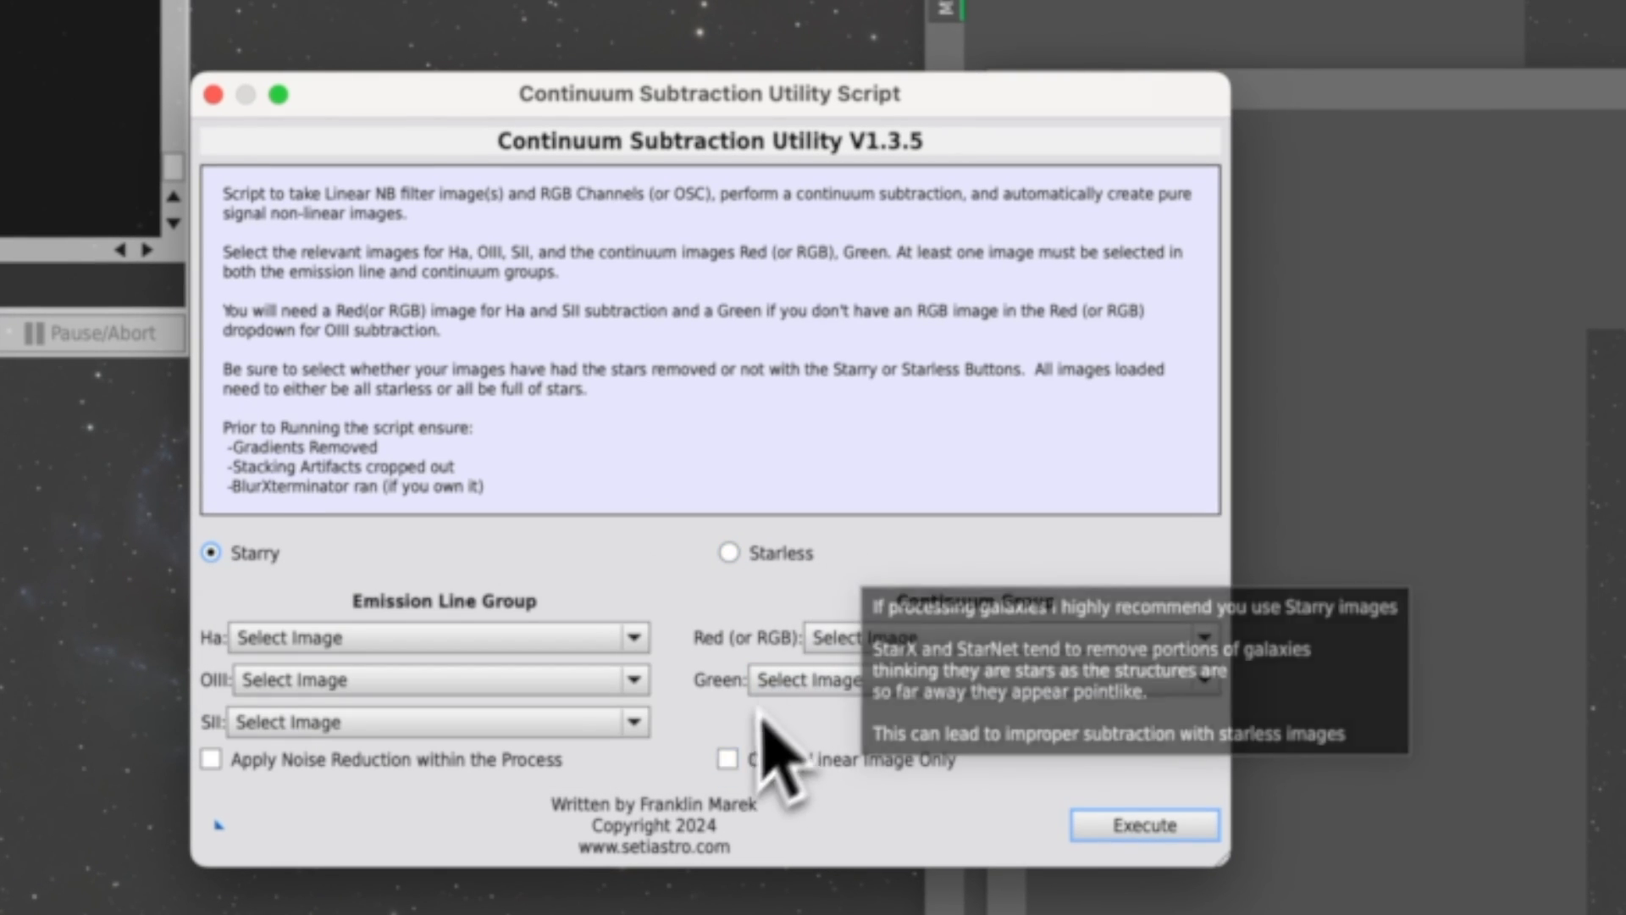
Step: Run the continuum subtraction with M101_Hydrogen_alpha_session_1_session_2 as Ha, M101_Red_session_1 as red continuum, and linear image output only
click(642, 644)
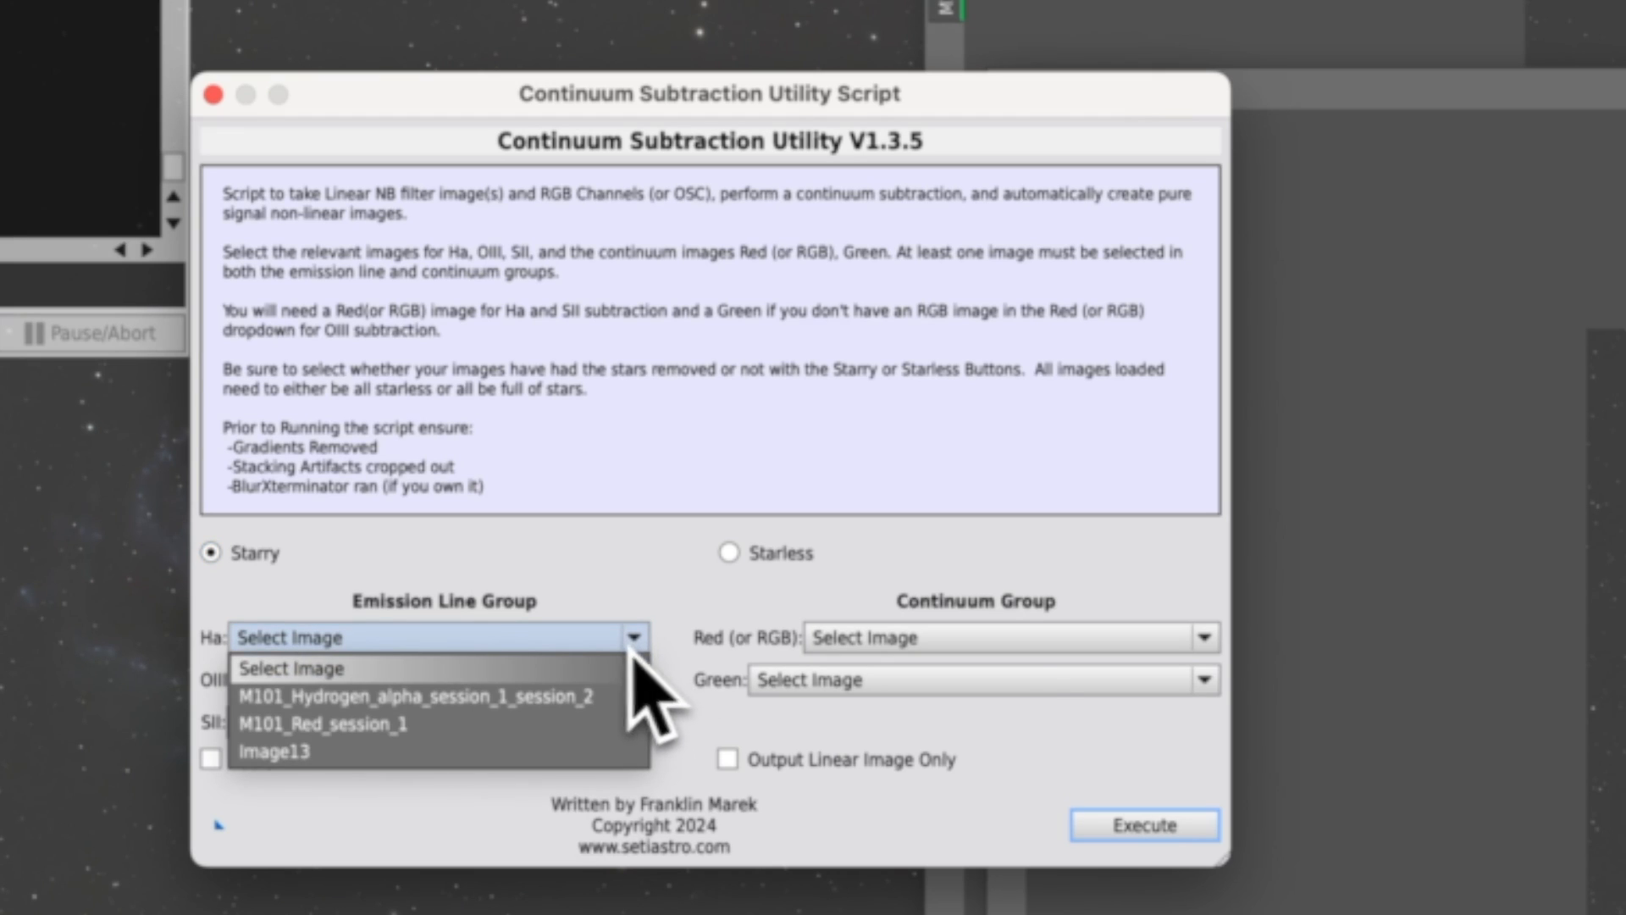
click(631, 696)
click(1025, 656)
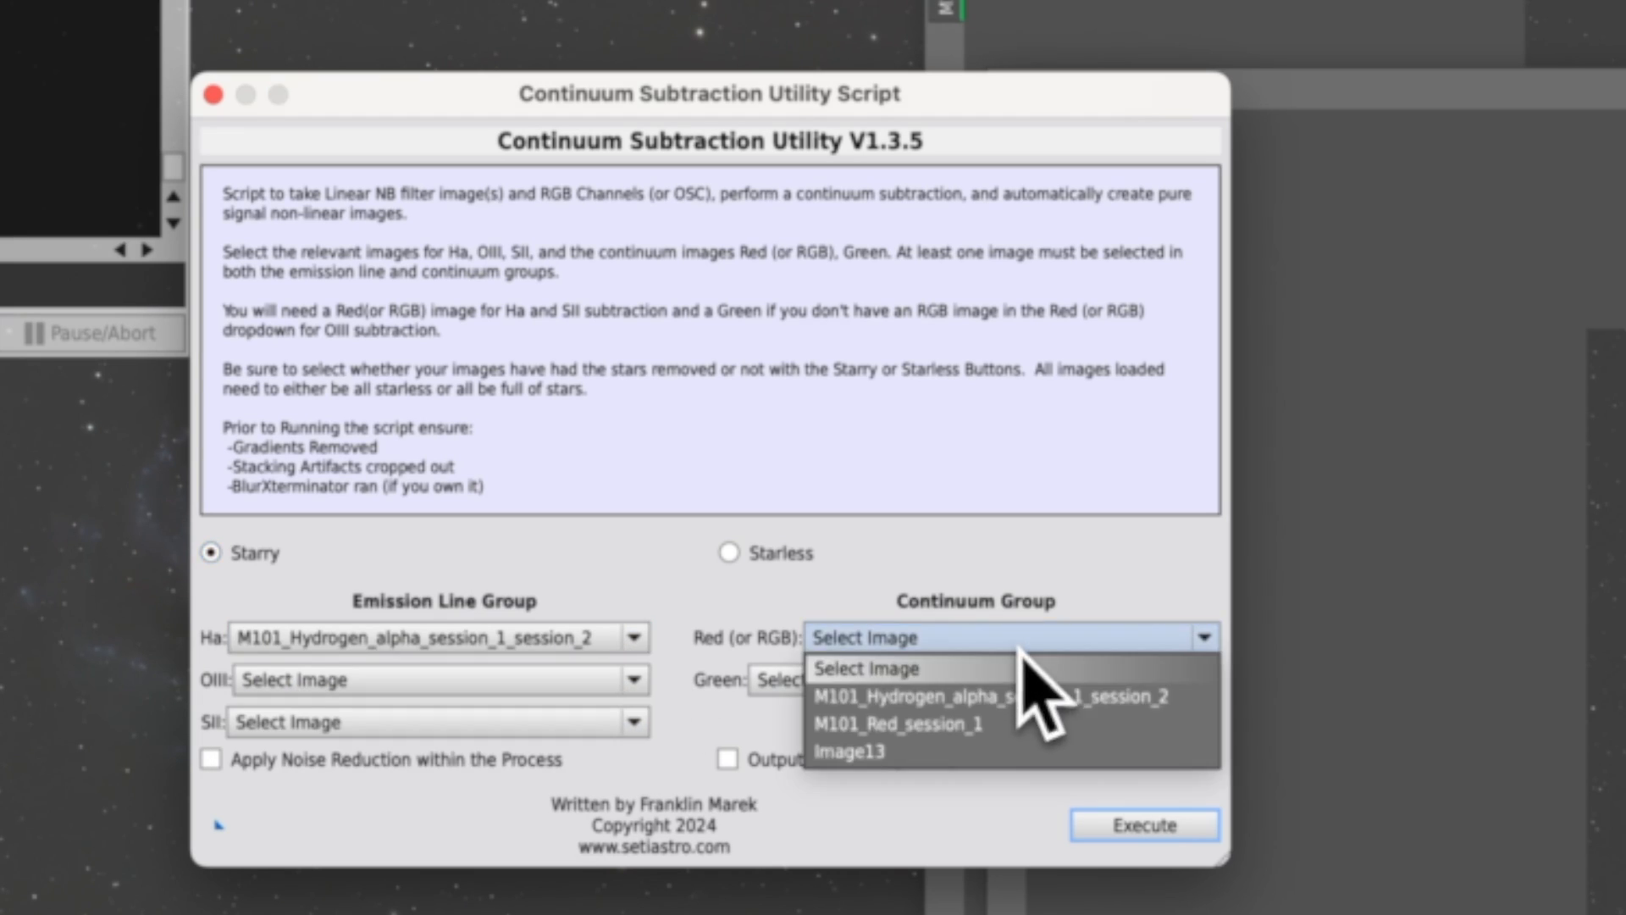
click(898, 723)
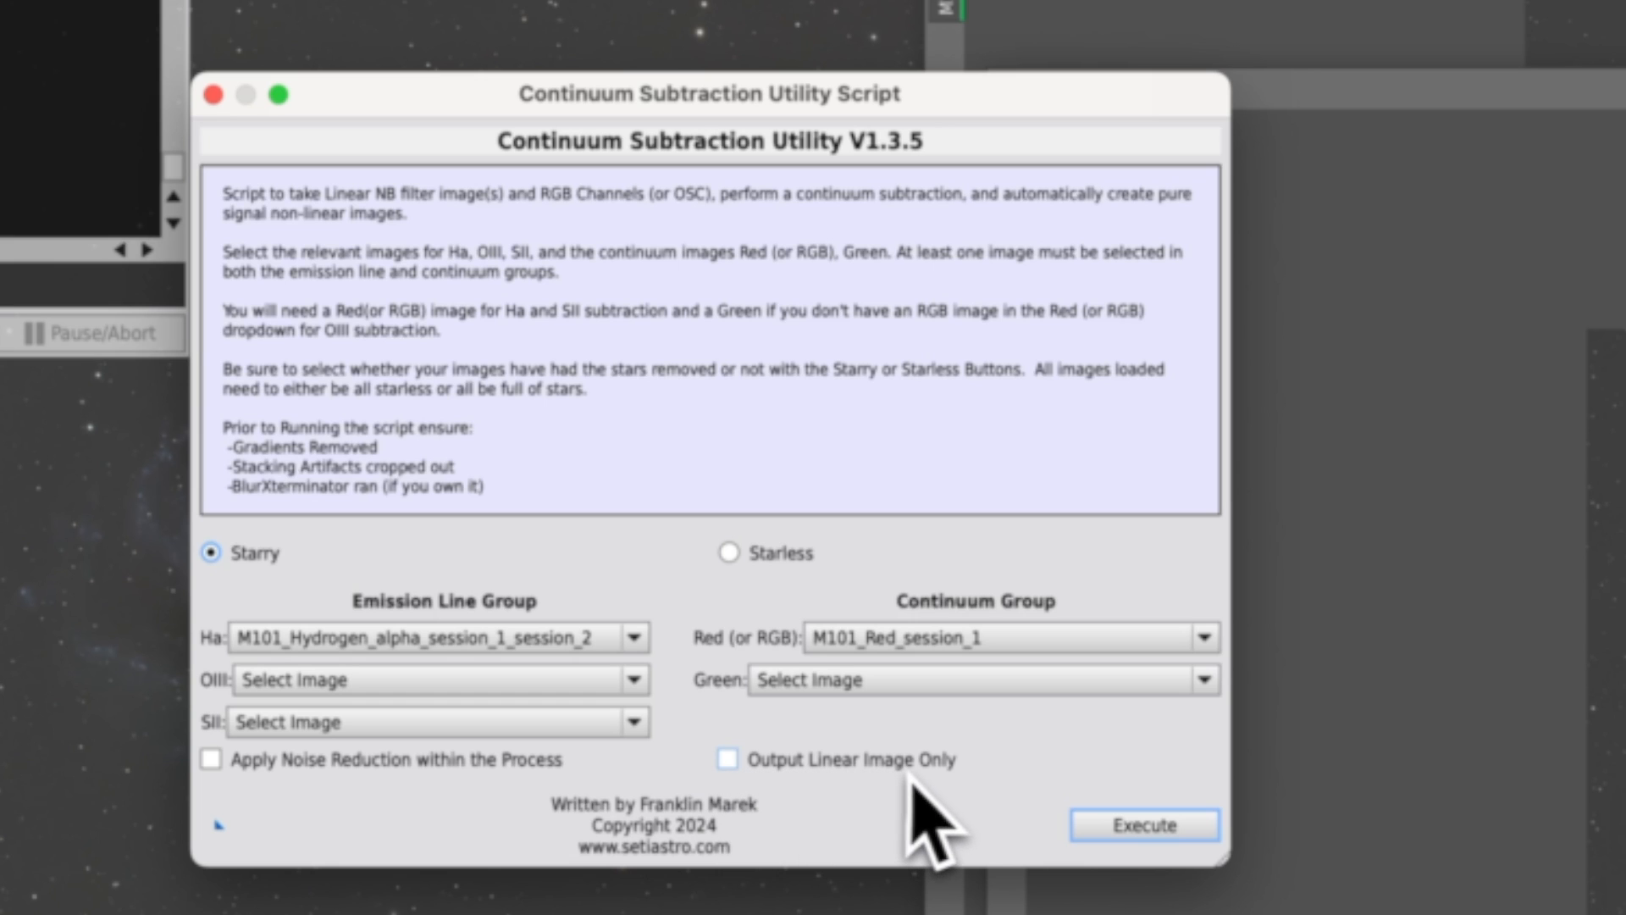
click(728, 760)
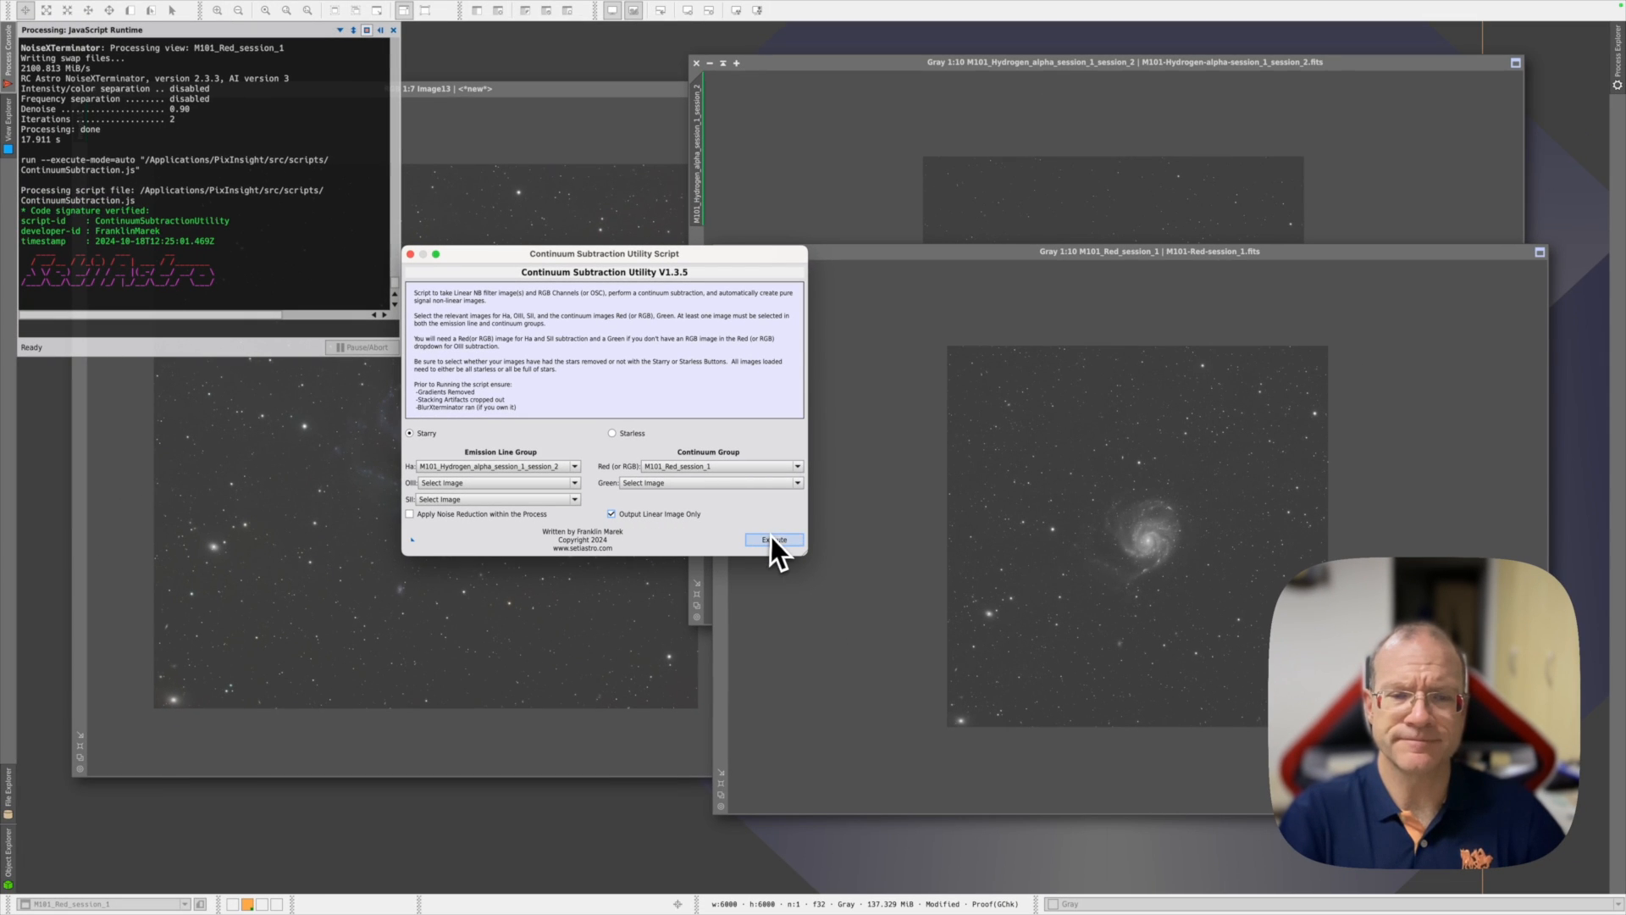
click(775, 545)
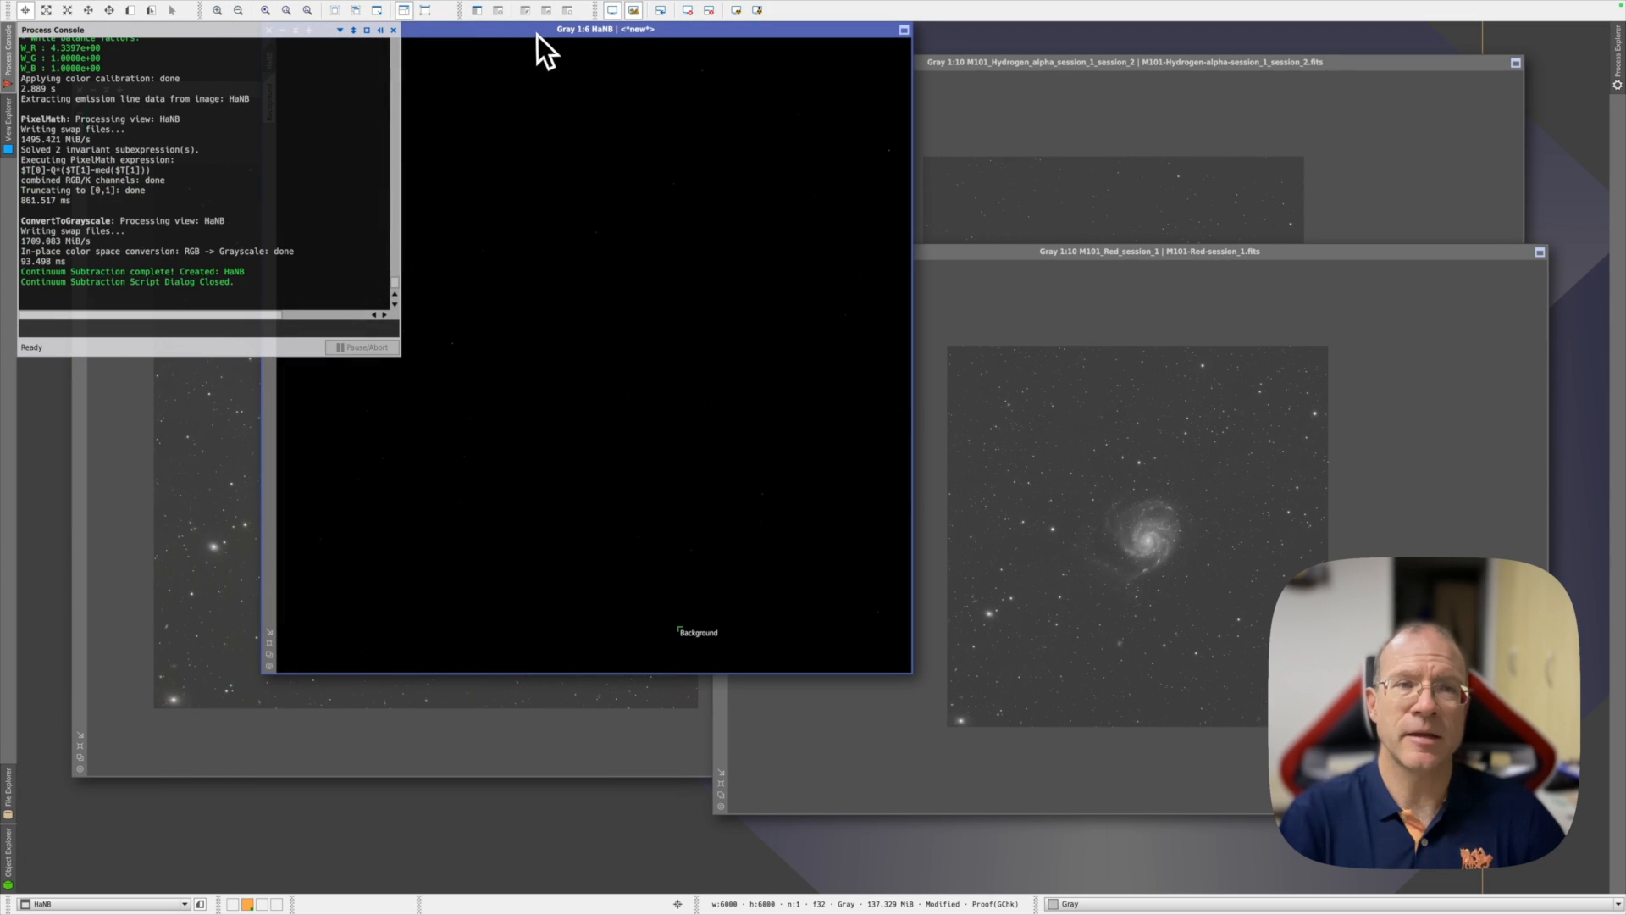
Step: Reposition the continuum-subtracted HaNB image window and auto-stretch its display
drag(537, 36, 620, 89)
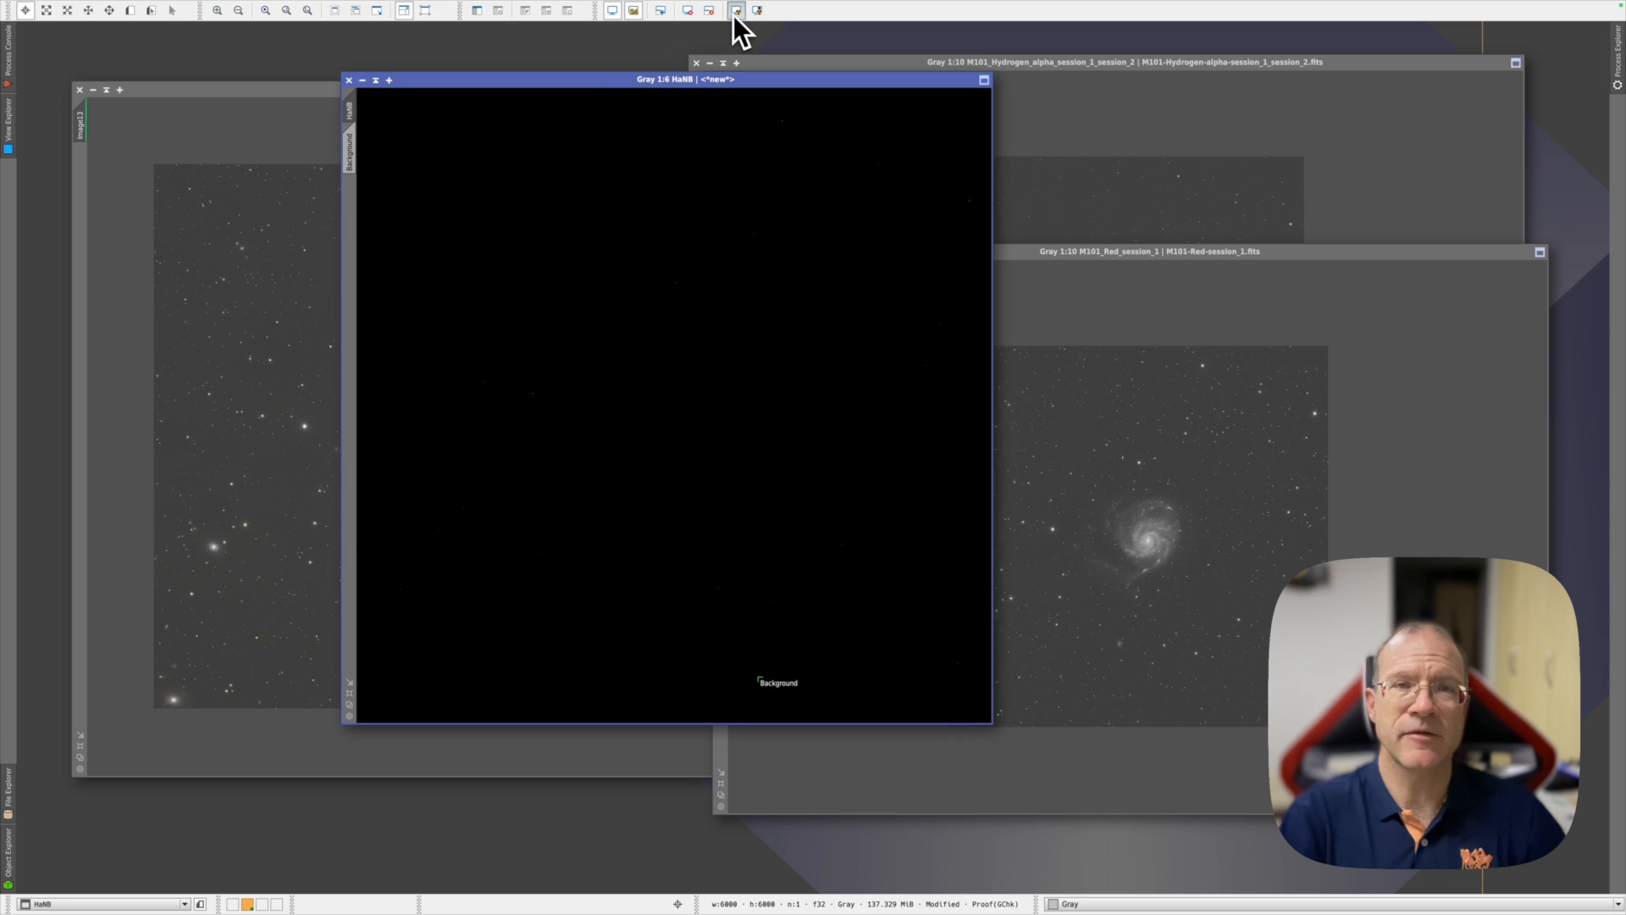
click(736, 12)
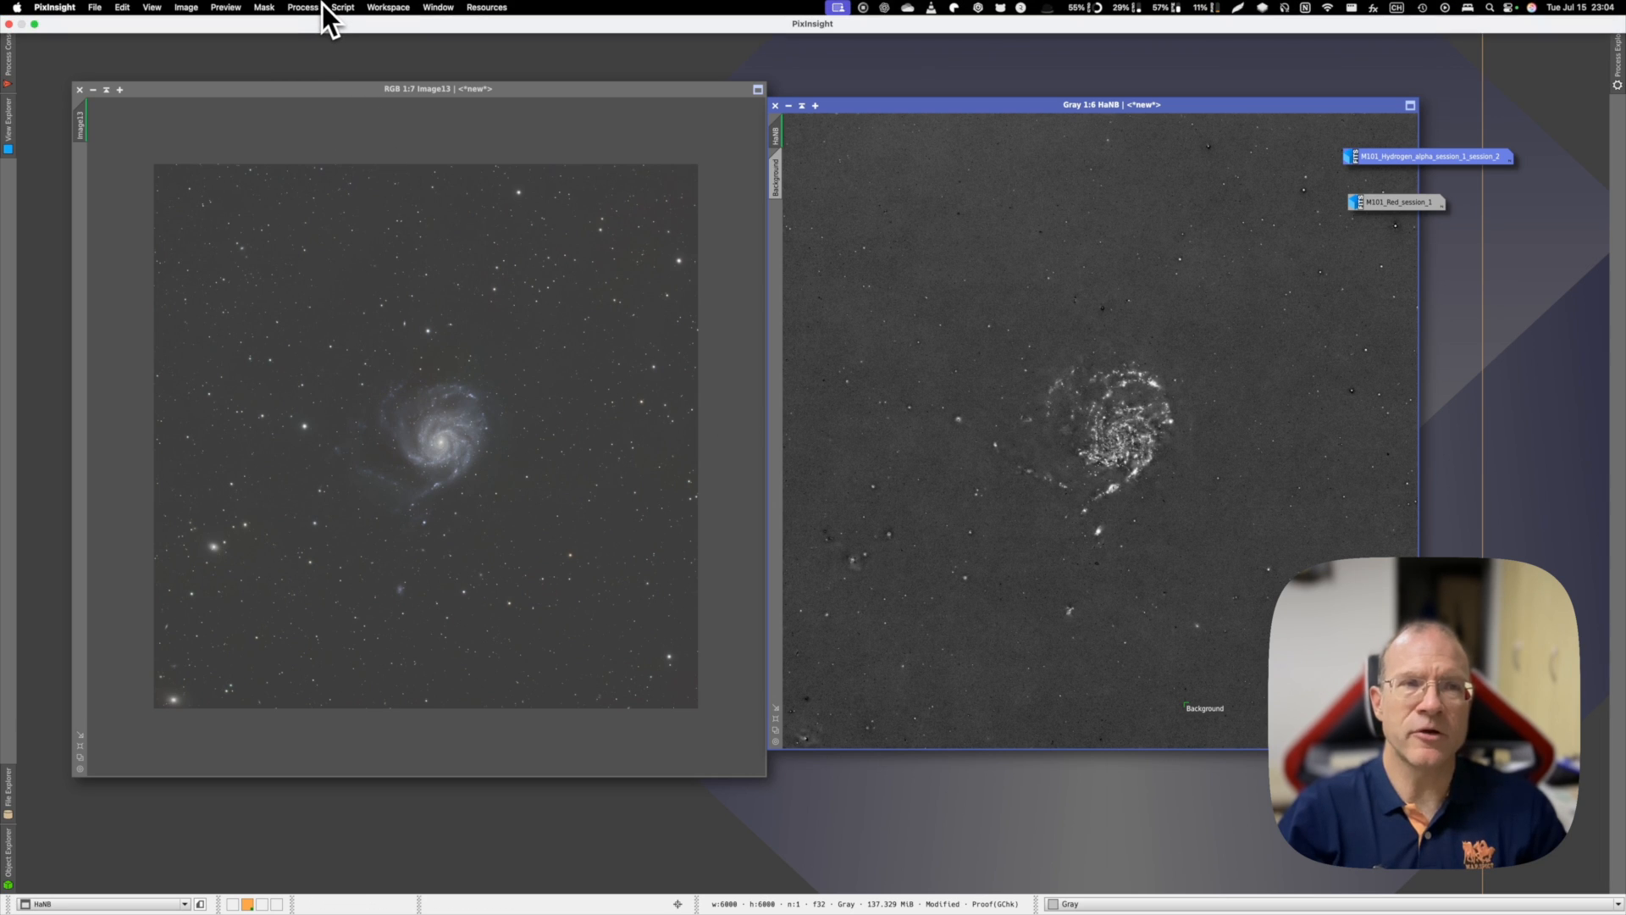
Step: Open the Toolbox script CombineHaWithRGB and select Image13 as the RGB view and HaNB as the H Alpha view
click(340, 7)
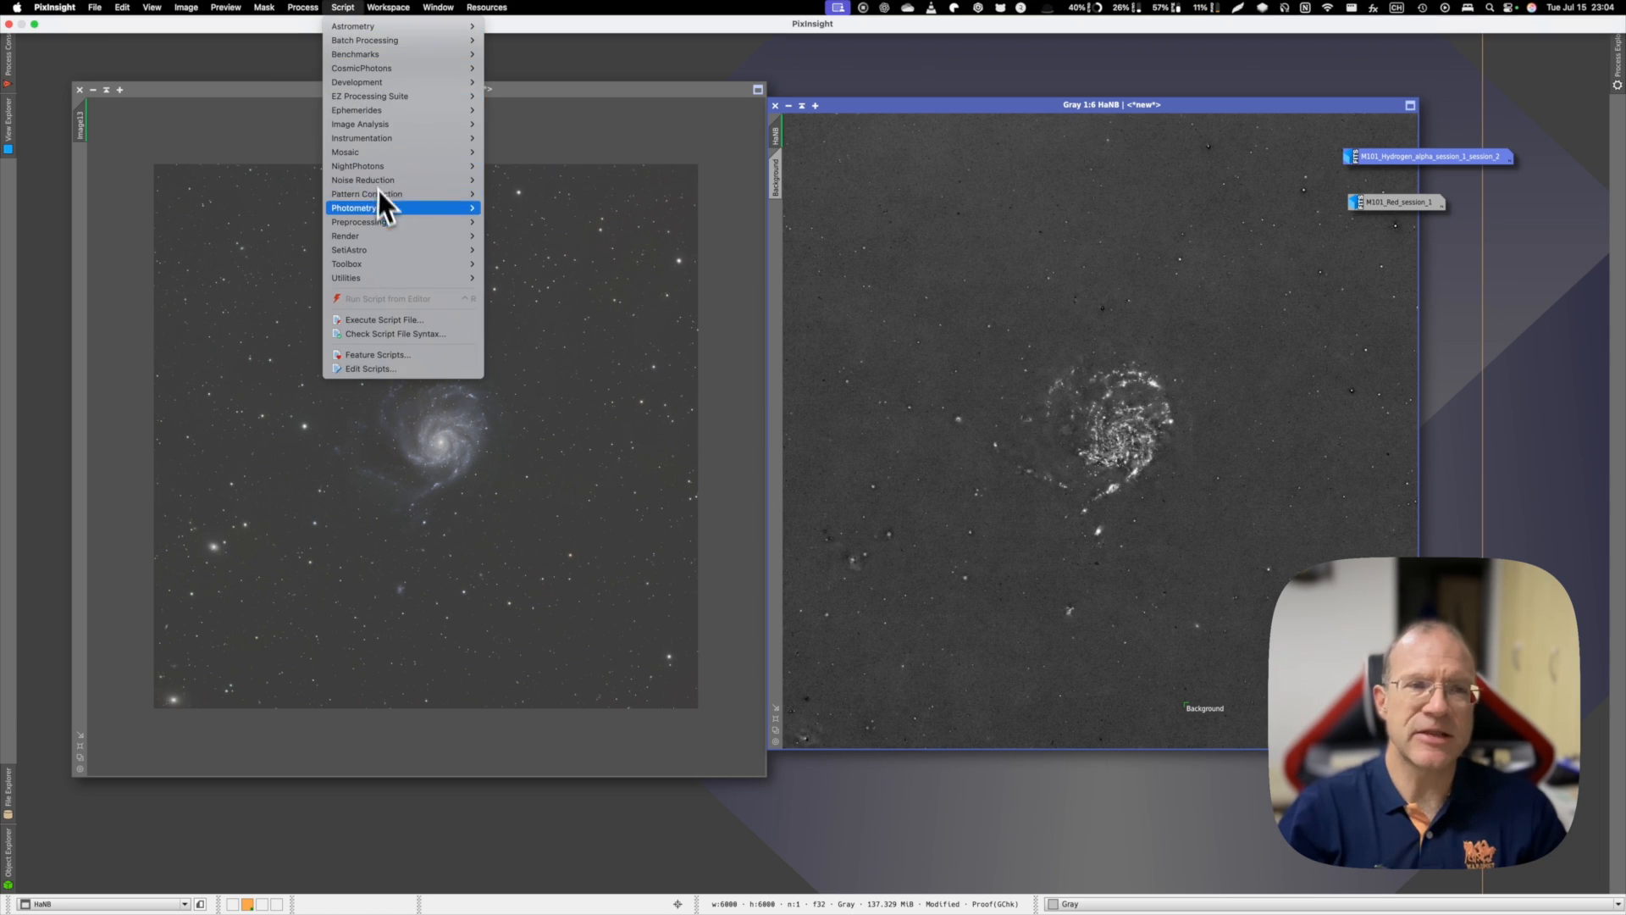
mouse_move(397, 268)
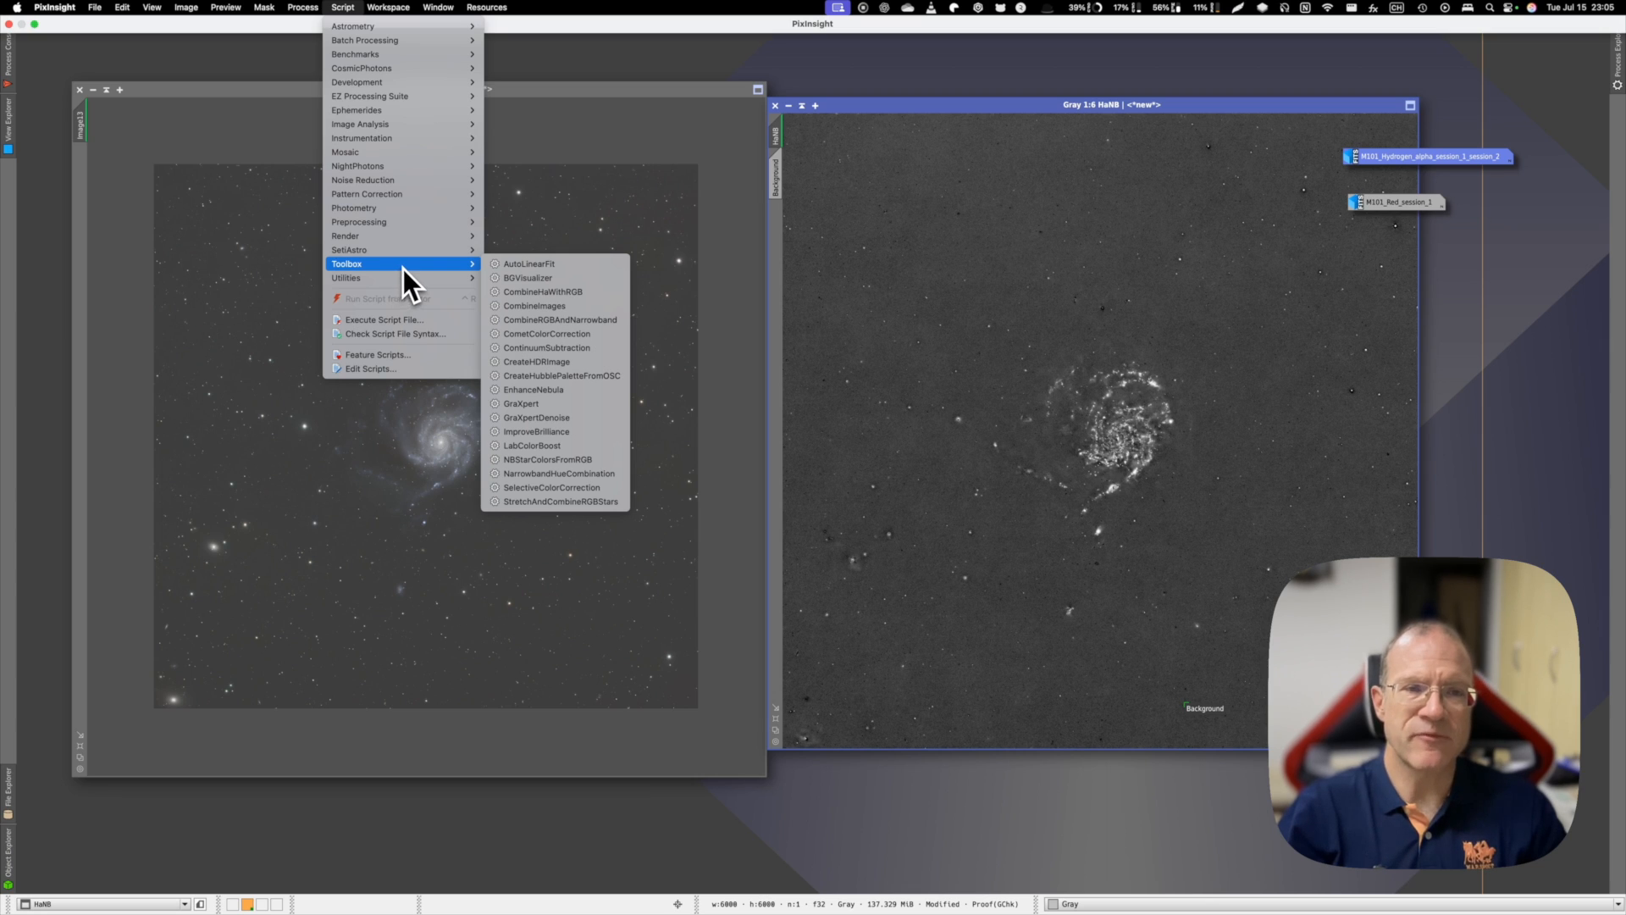
click(566, 292)
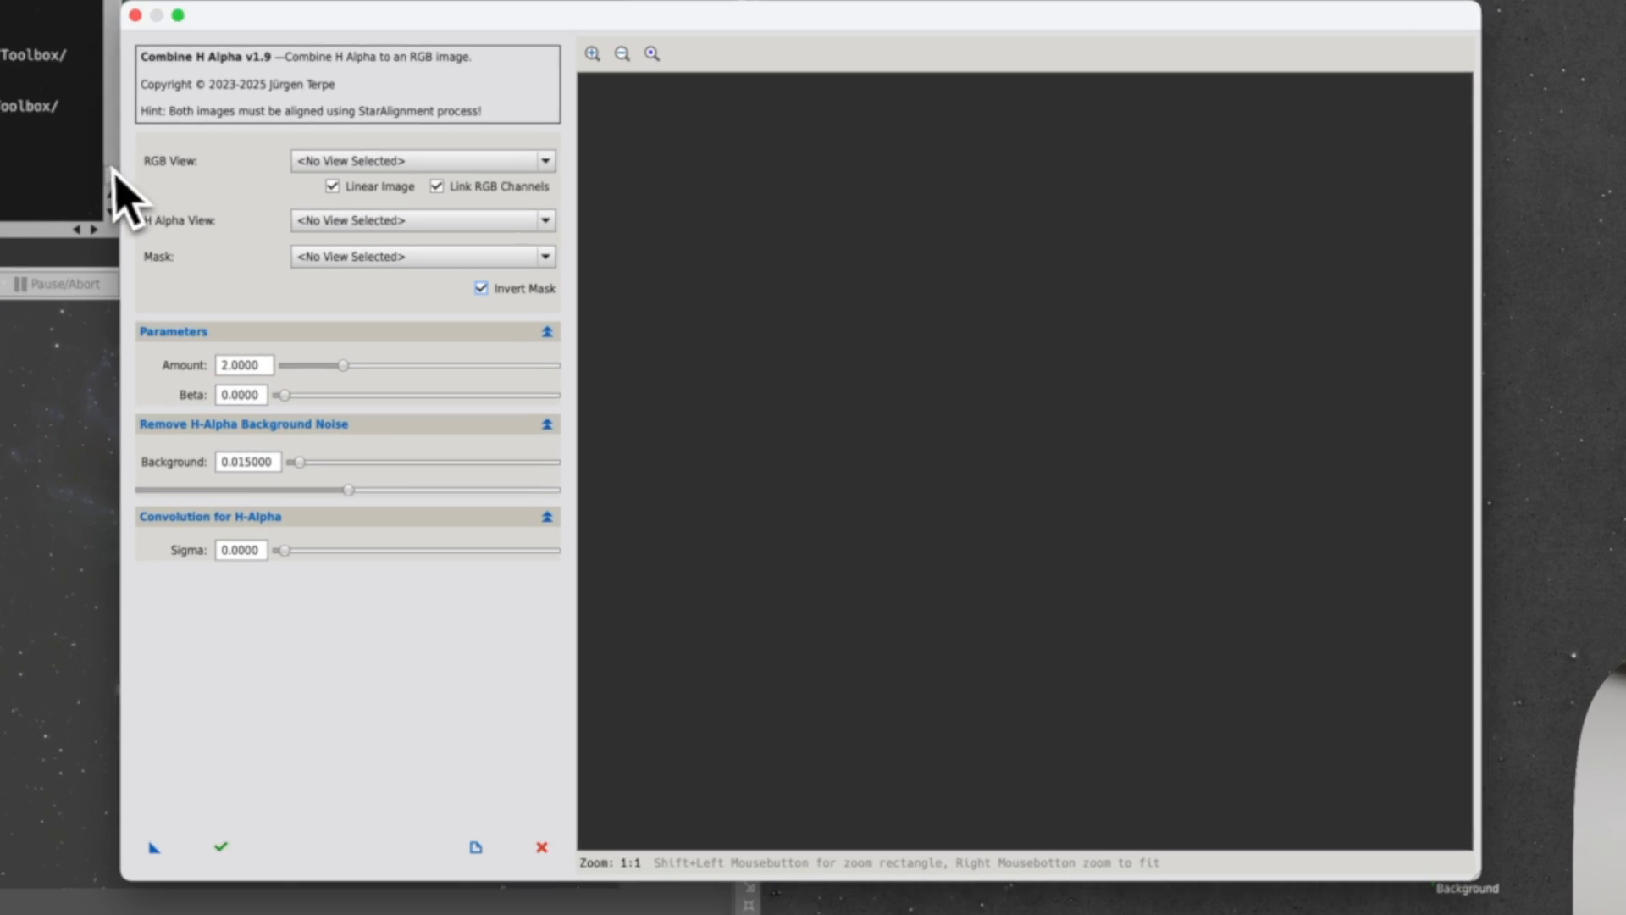
click(400, 163)
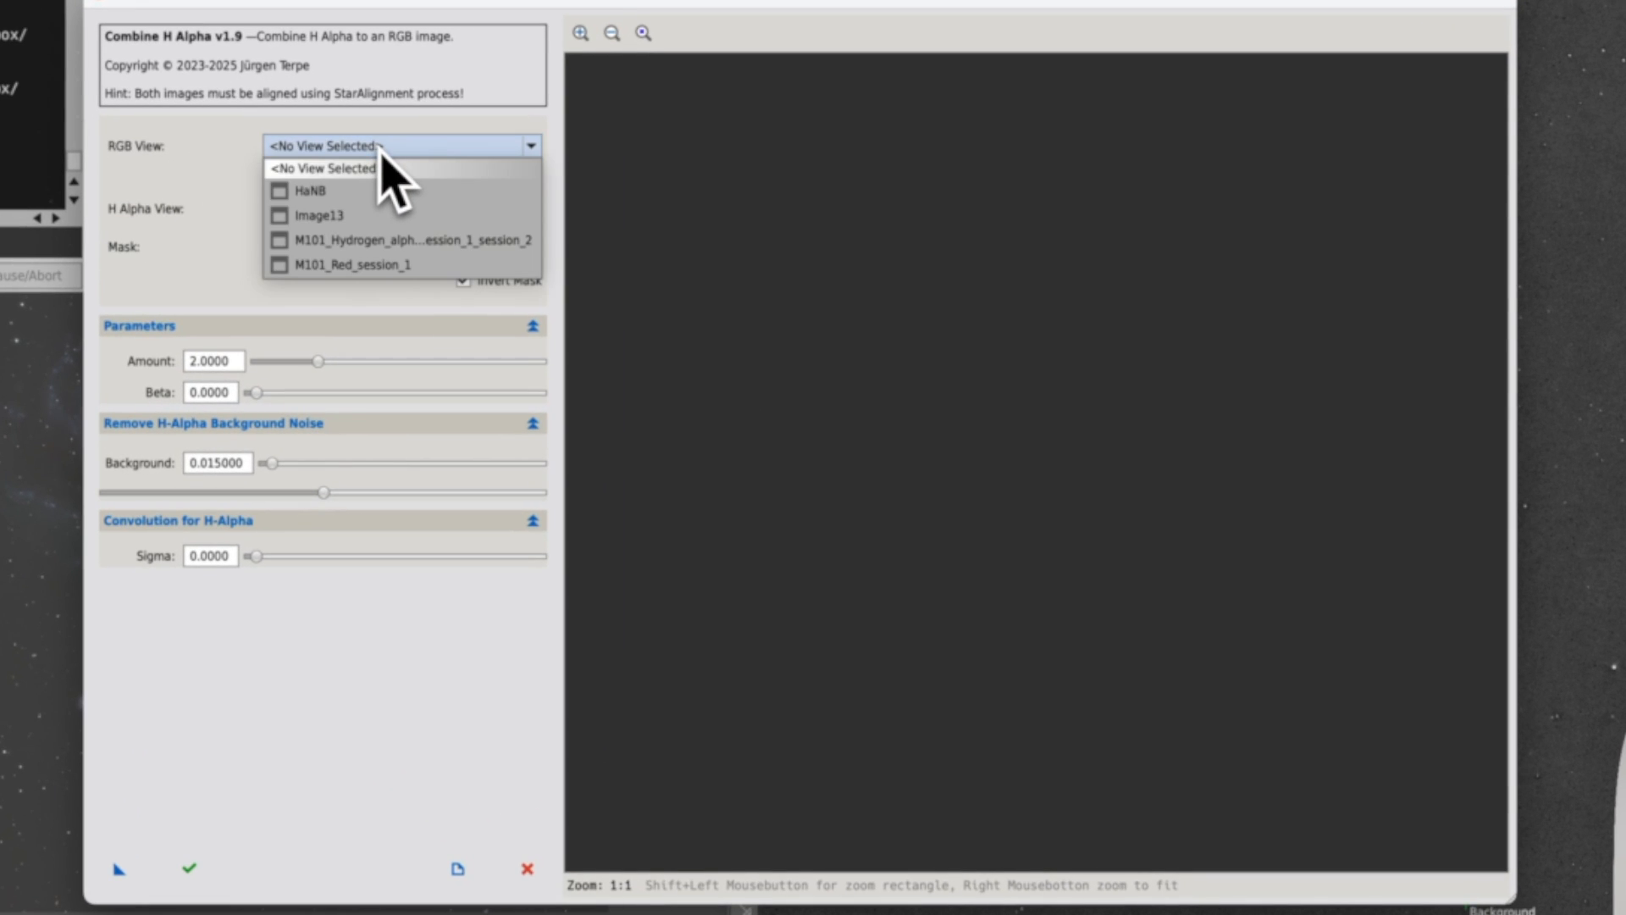
click(354, 217)
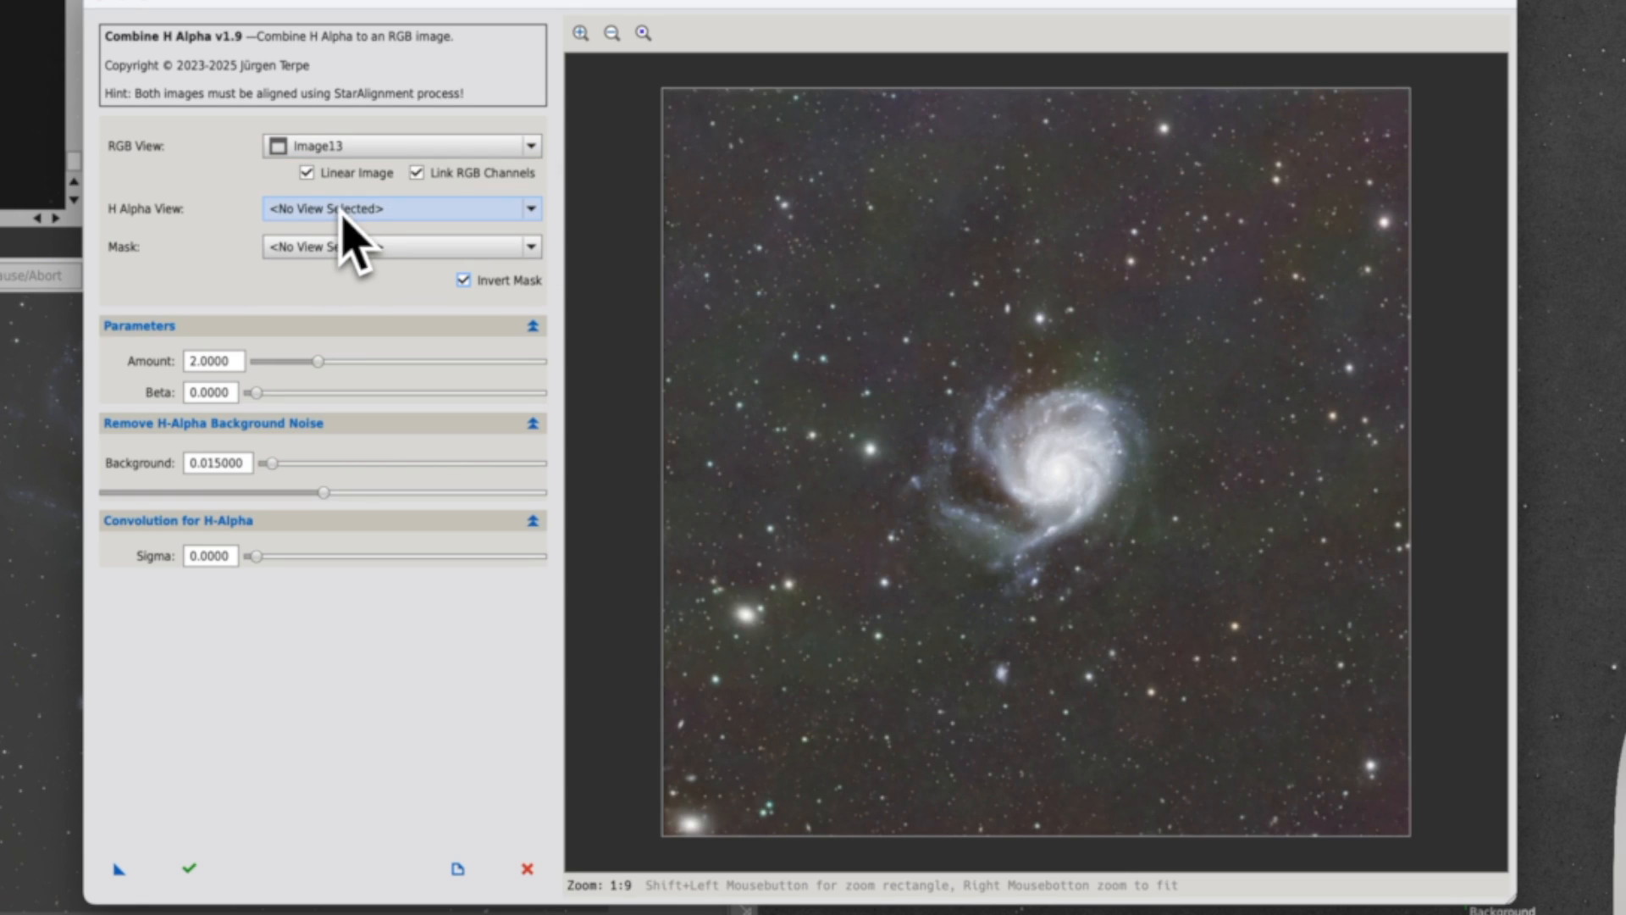
click(342, 213)
click(349, 254)
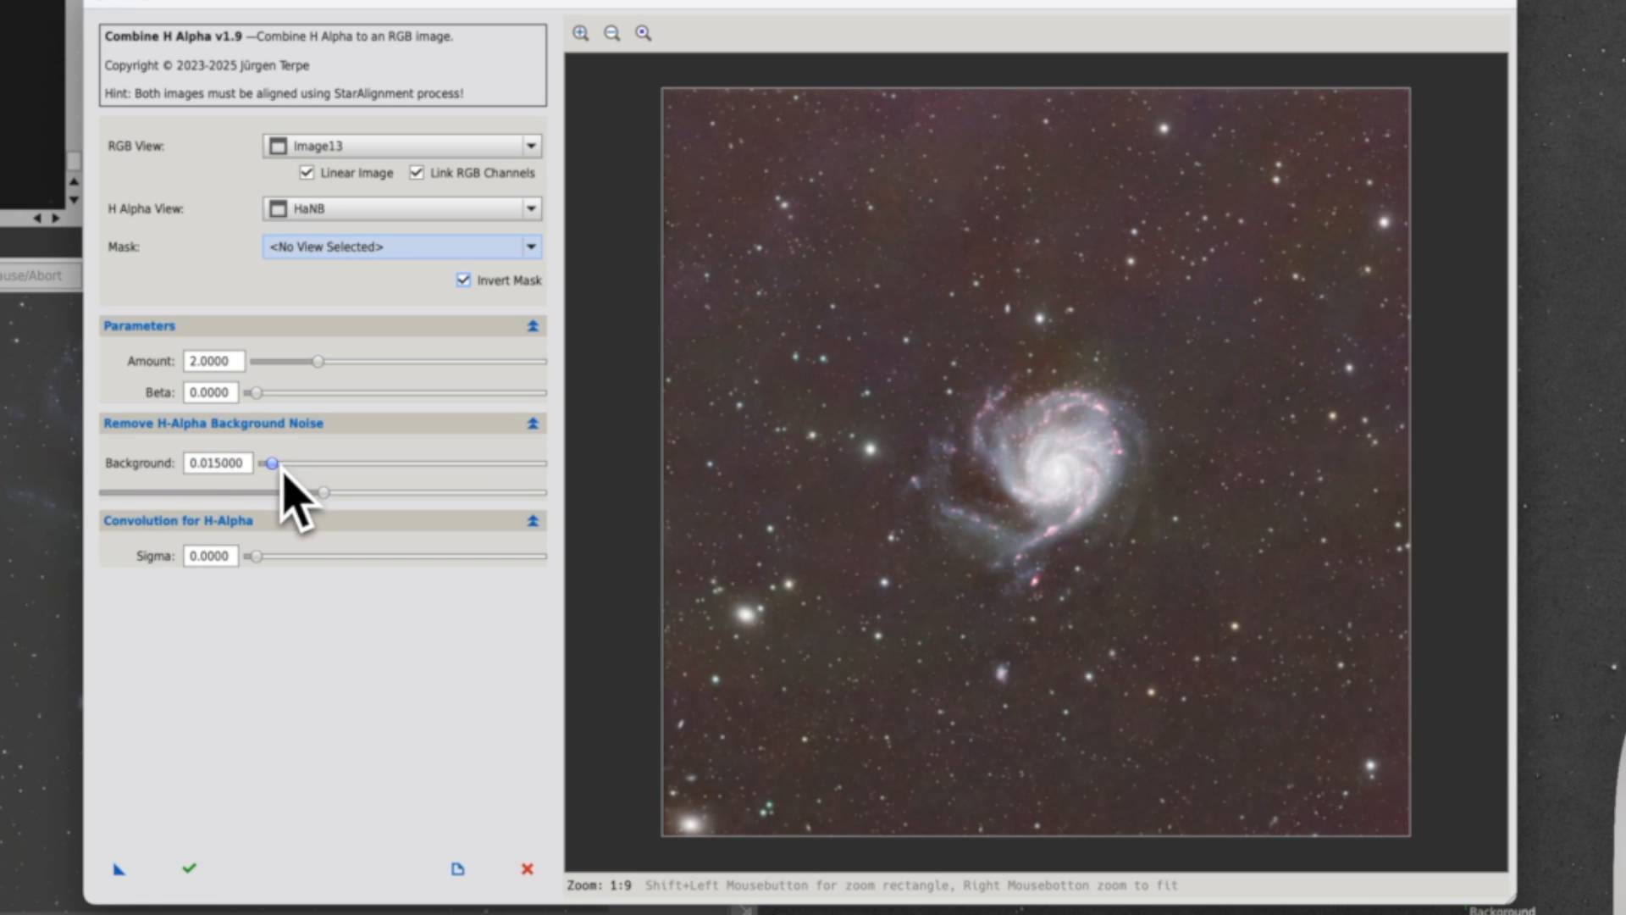
Step: Set the H-alpha background noise removal to 0.186440, check the preview up close, and apply the combination to the RGB image
drag(273, 467, 293, 470)
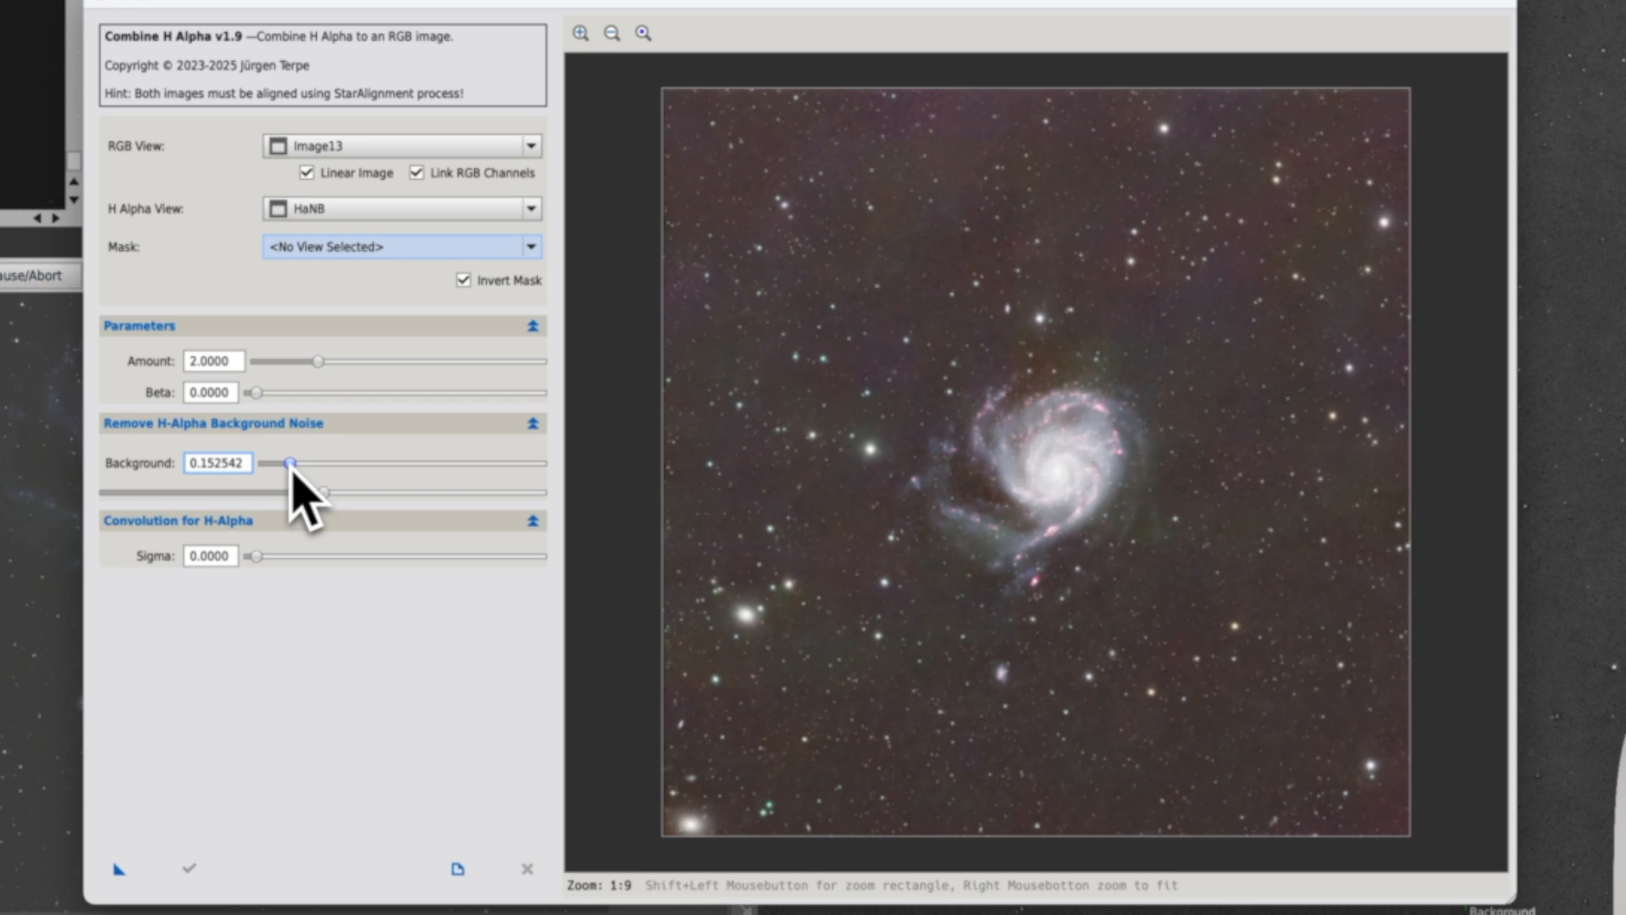
drag(295, 468, 301, 471)
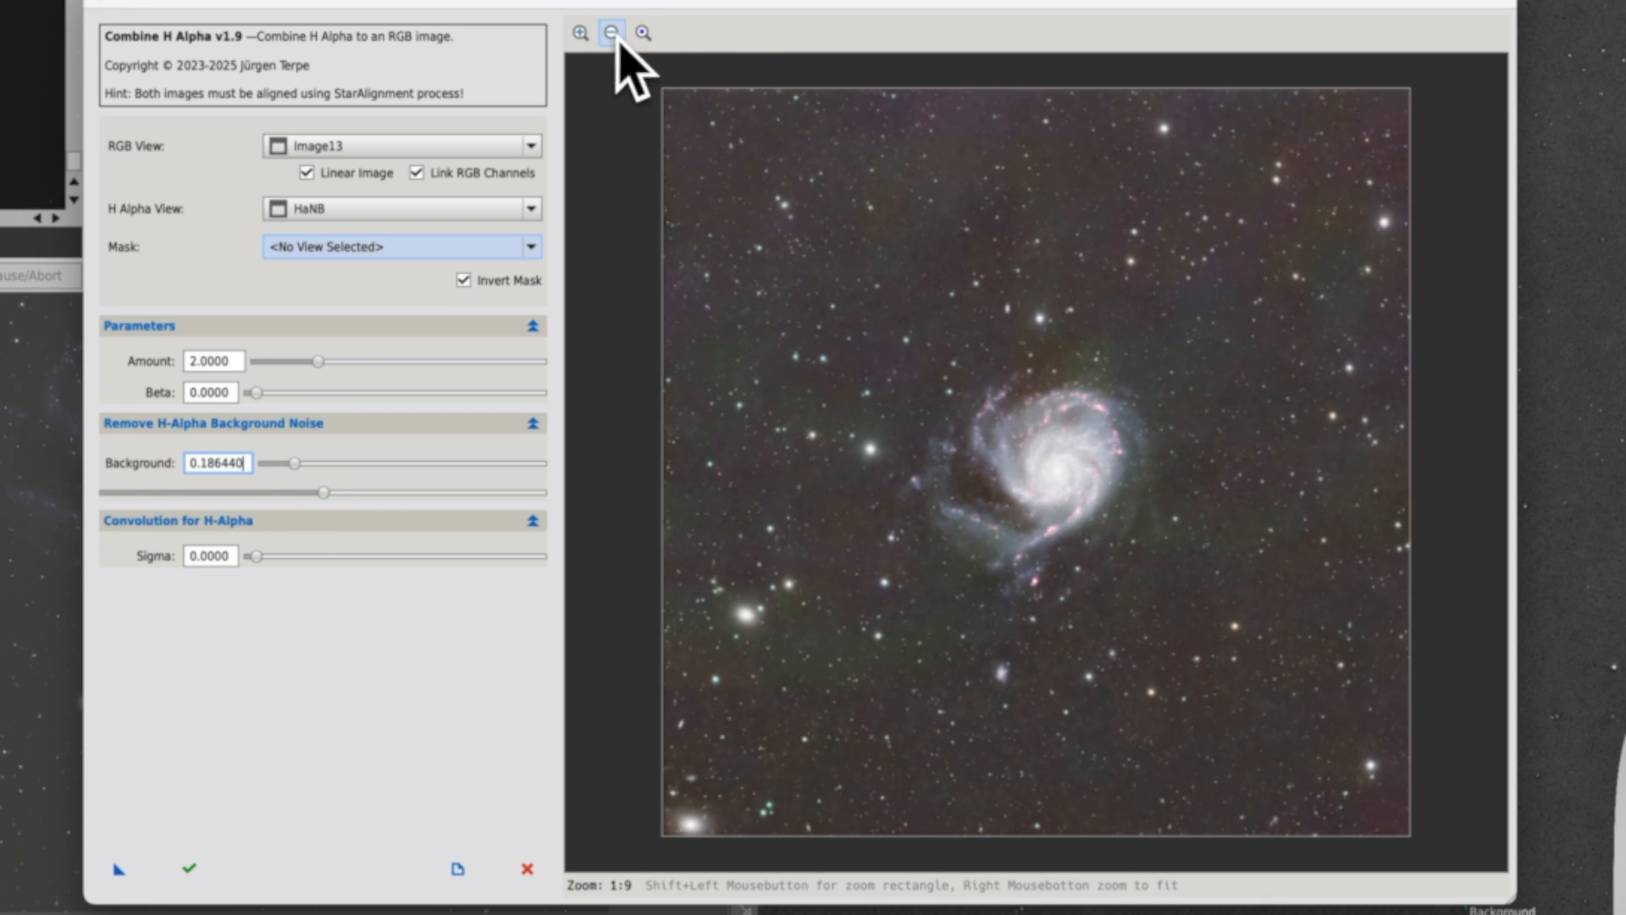
click(583, 36)
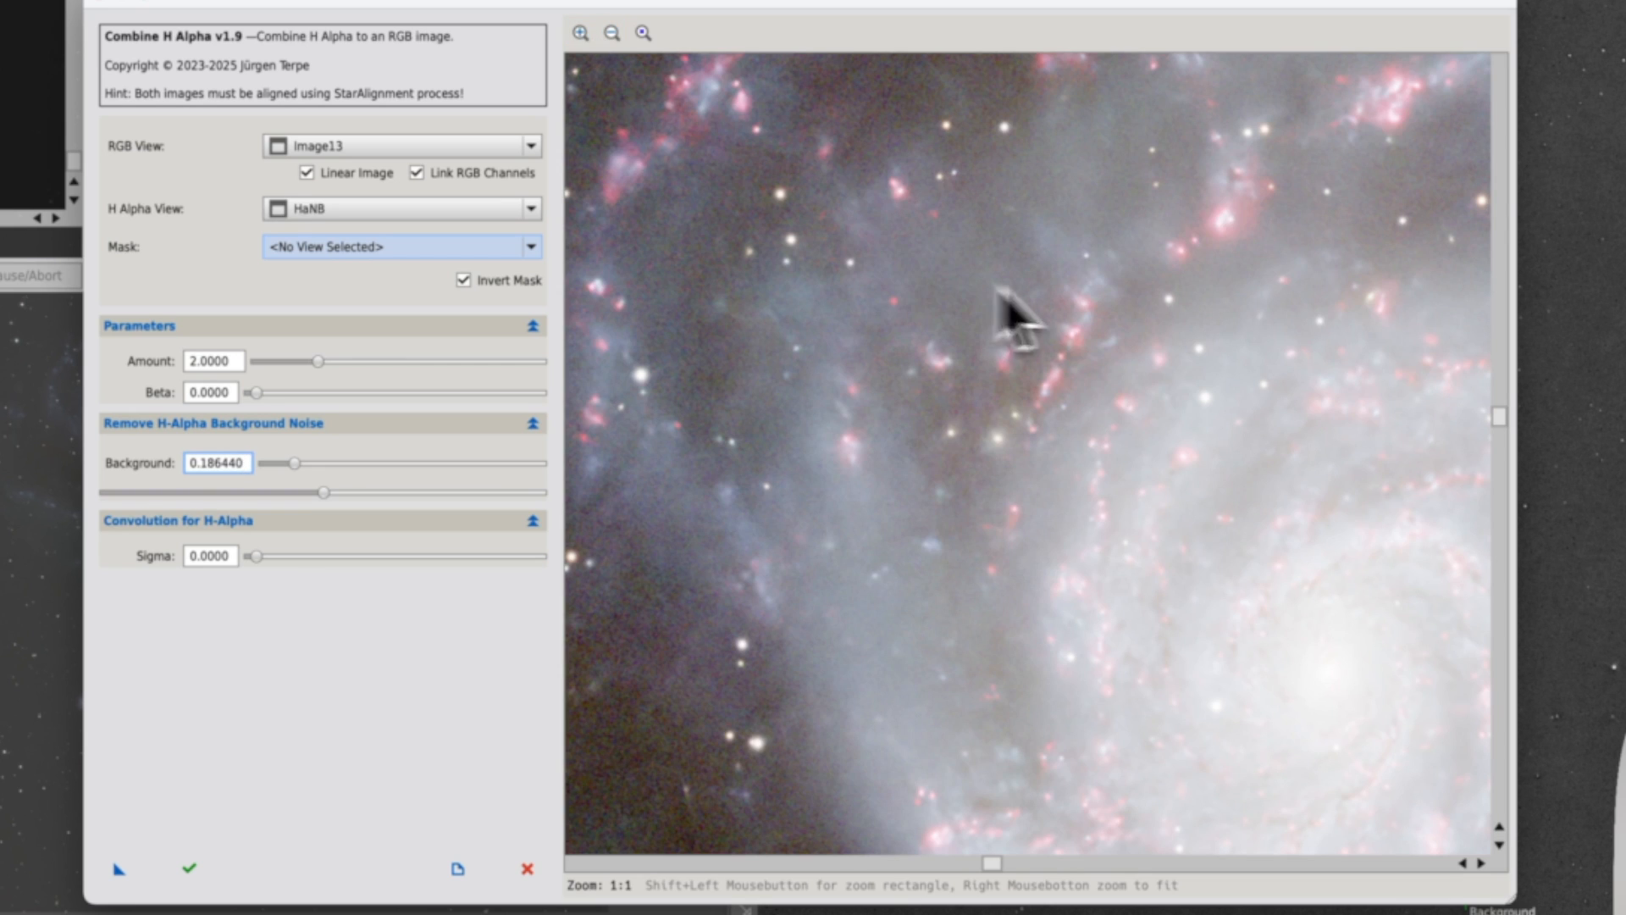
click(612, 35)
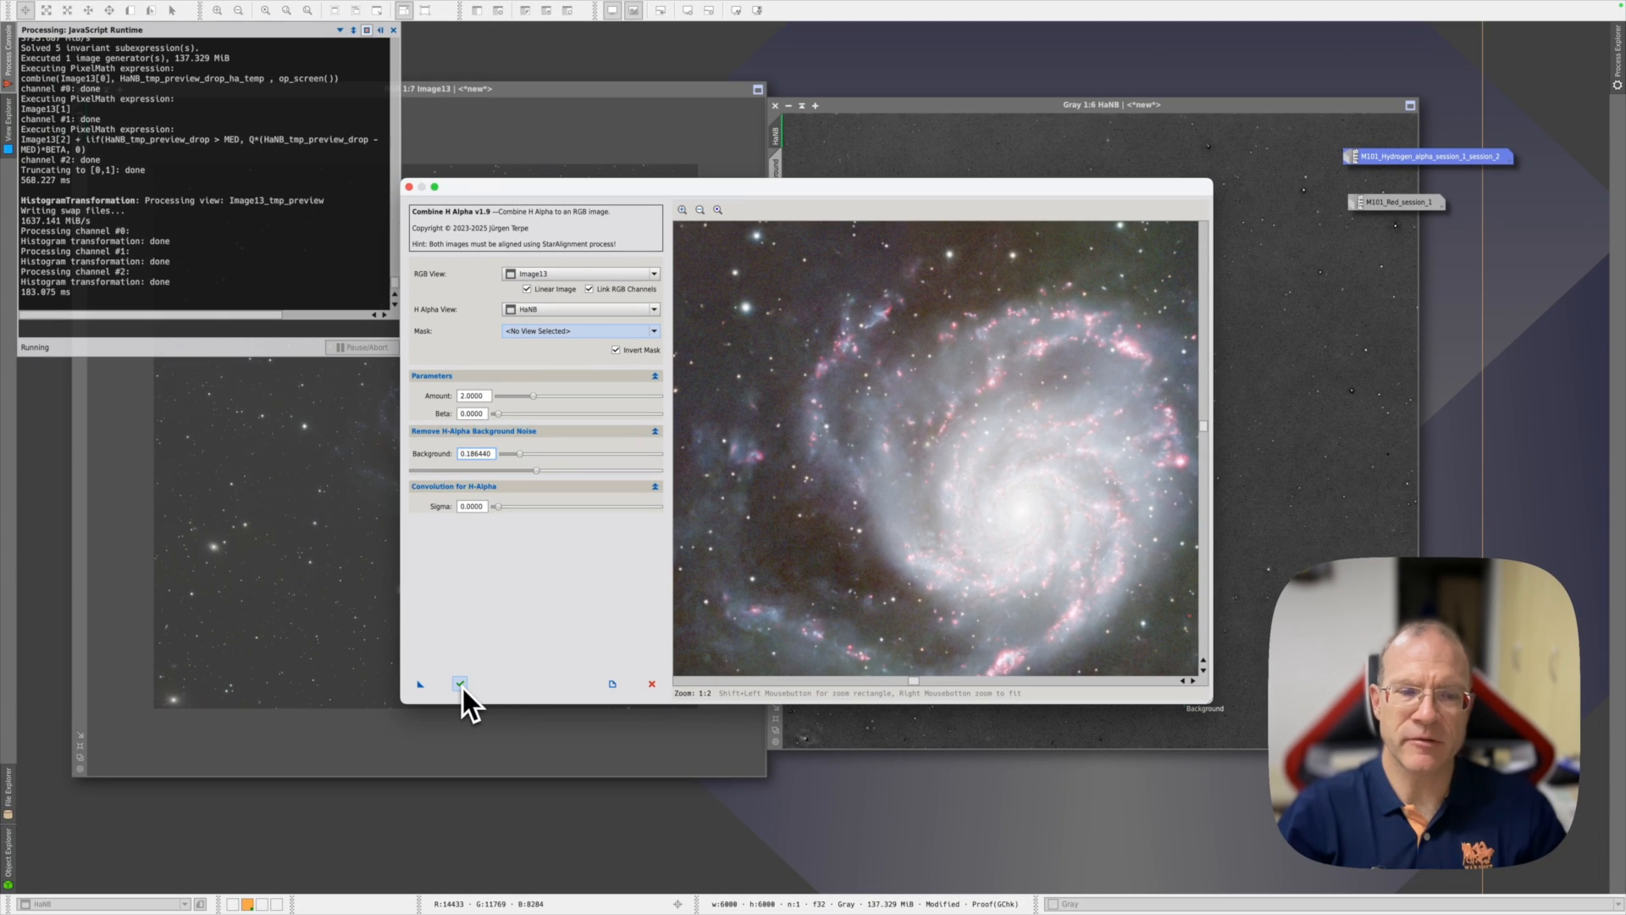
click(461, 684)
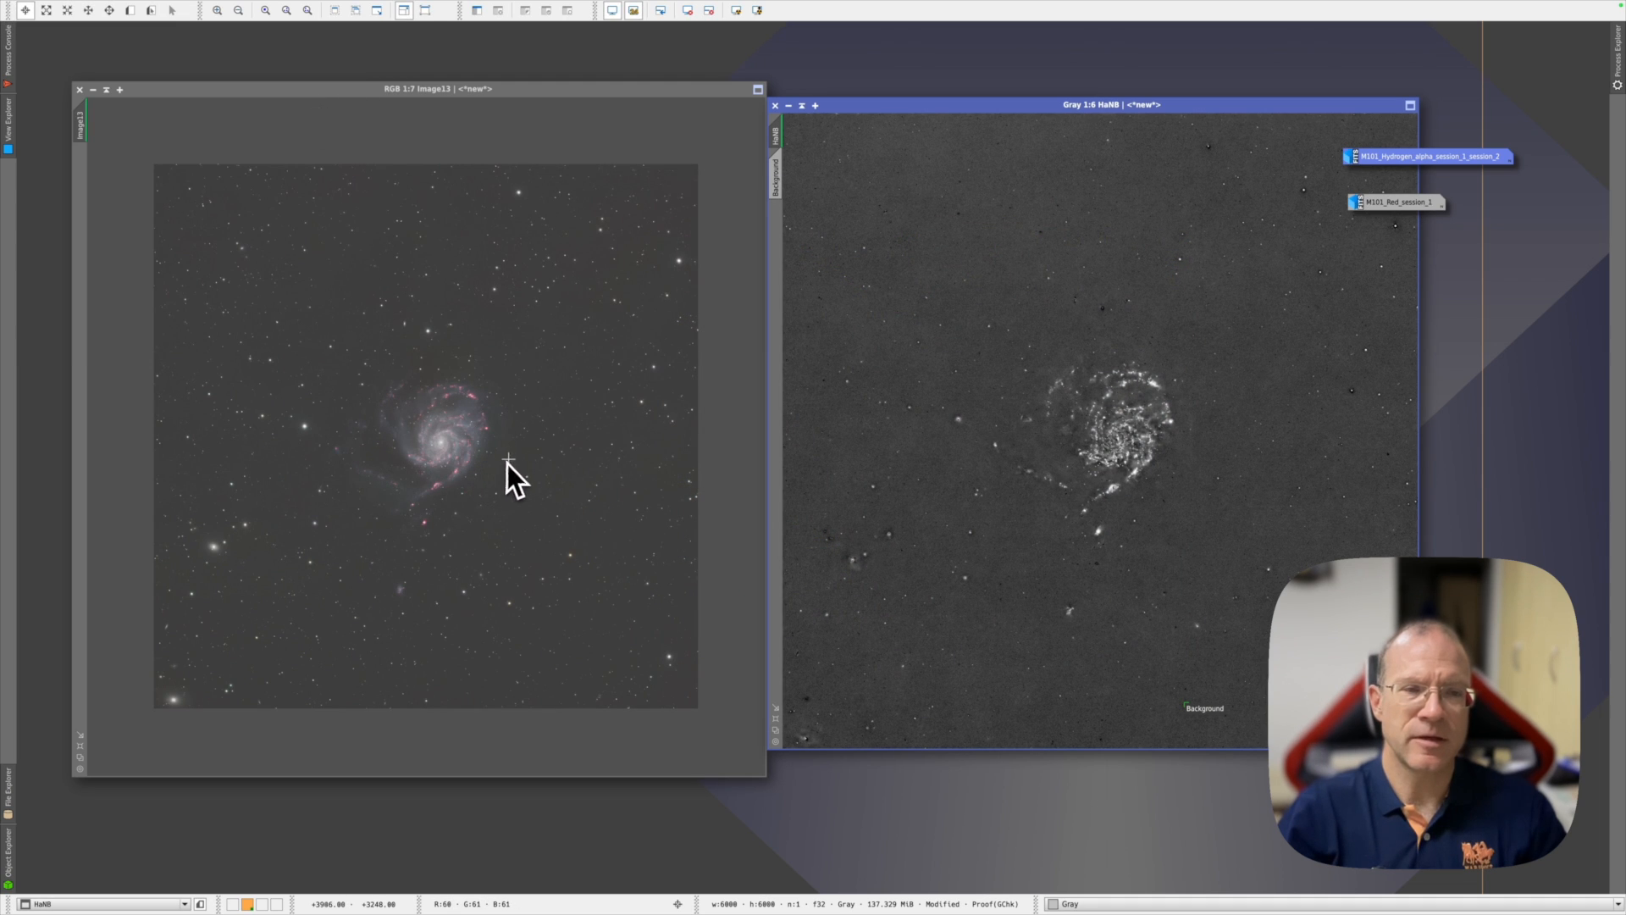
Step: Minimize HaNB, enlarge and centre the Image13 window, inspect the galaxy up close, and park the HaNB icon below M101_Red_session_1
click(789, 105)
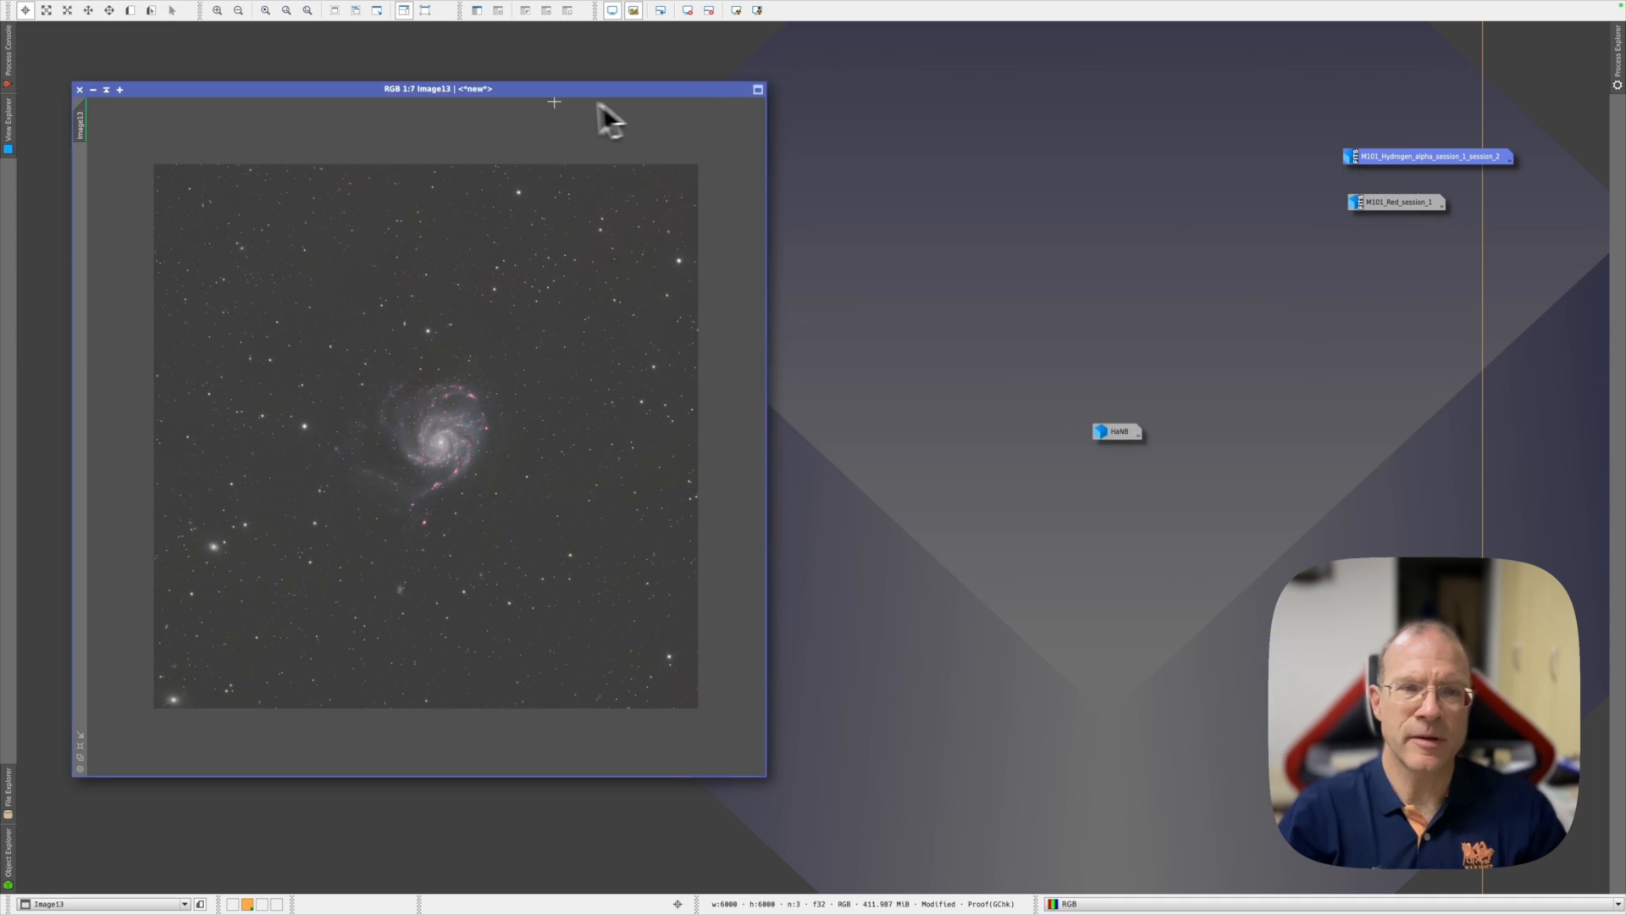
drag(553, 98, 788, 114)
scroll(874, 522, up, 5)
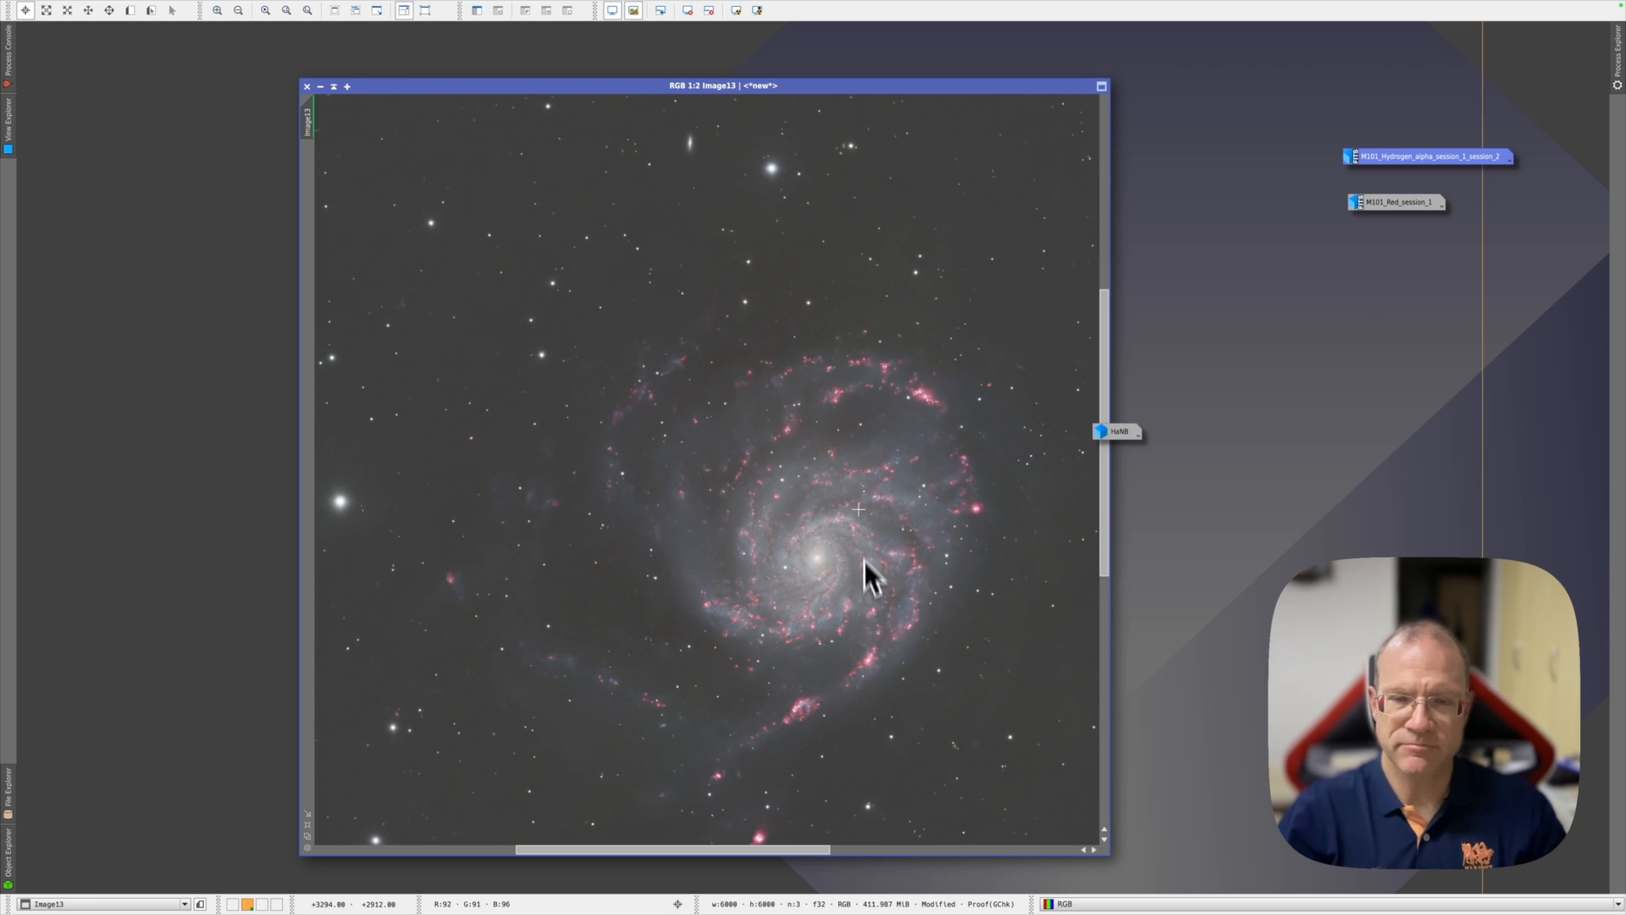
scroll(864, 561, up, 1)
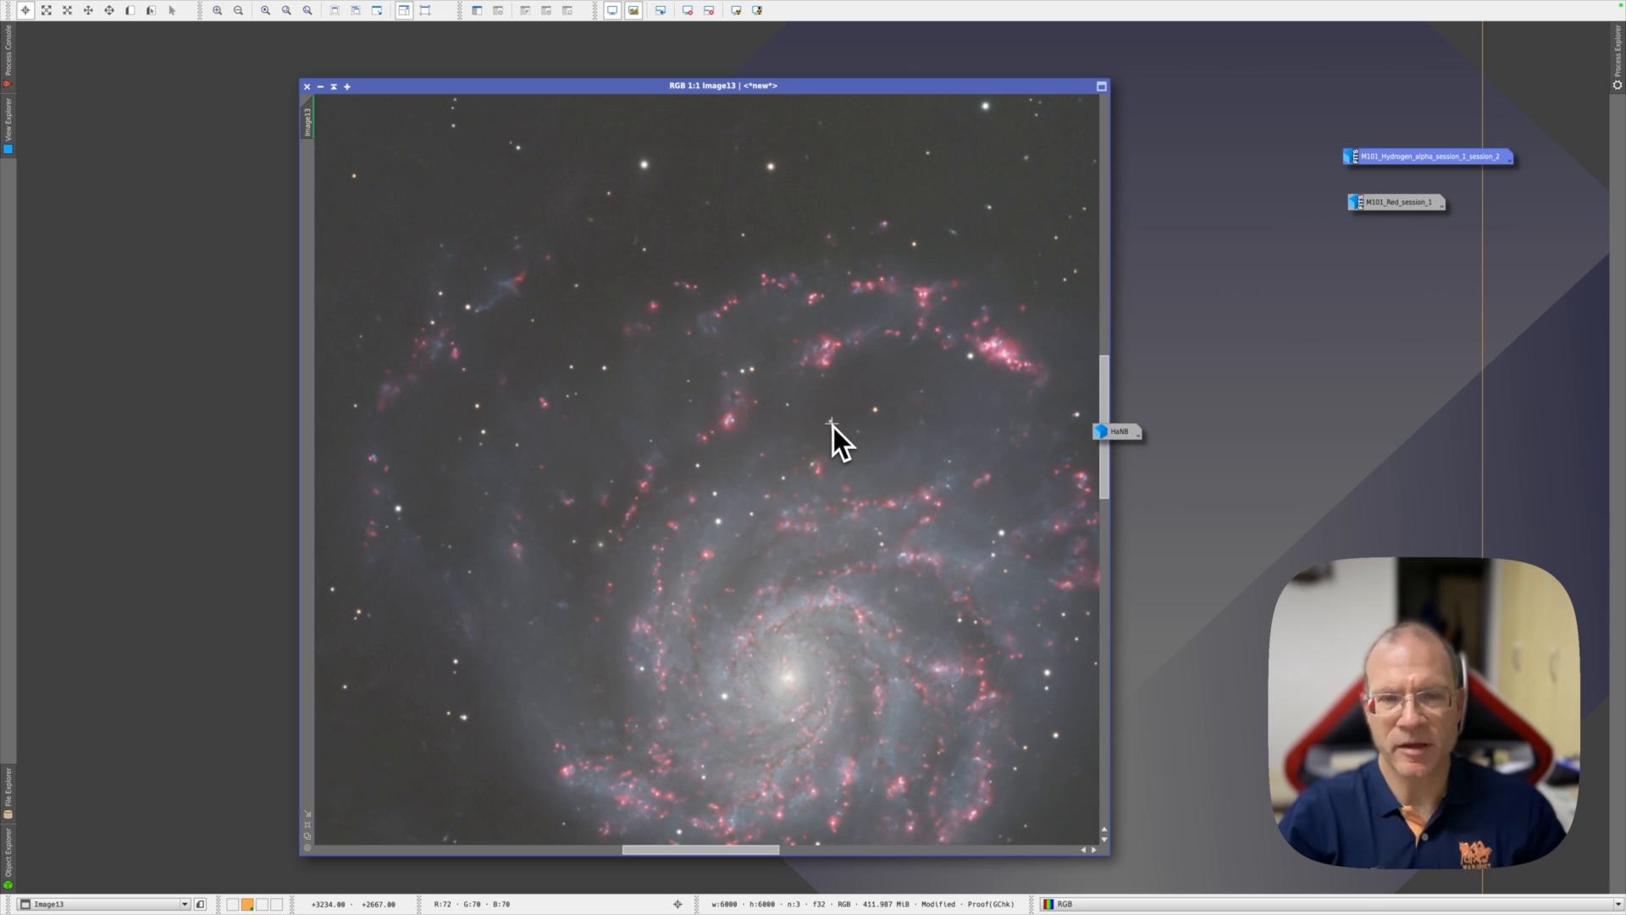
scroll(834, 426, down, 4)
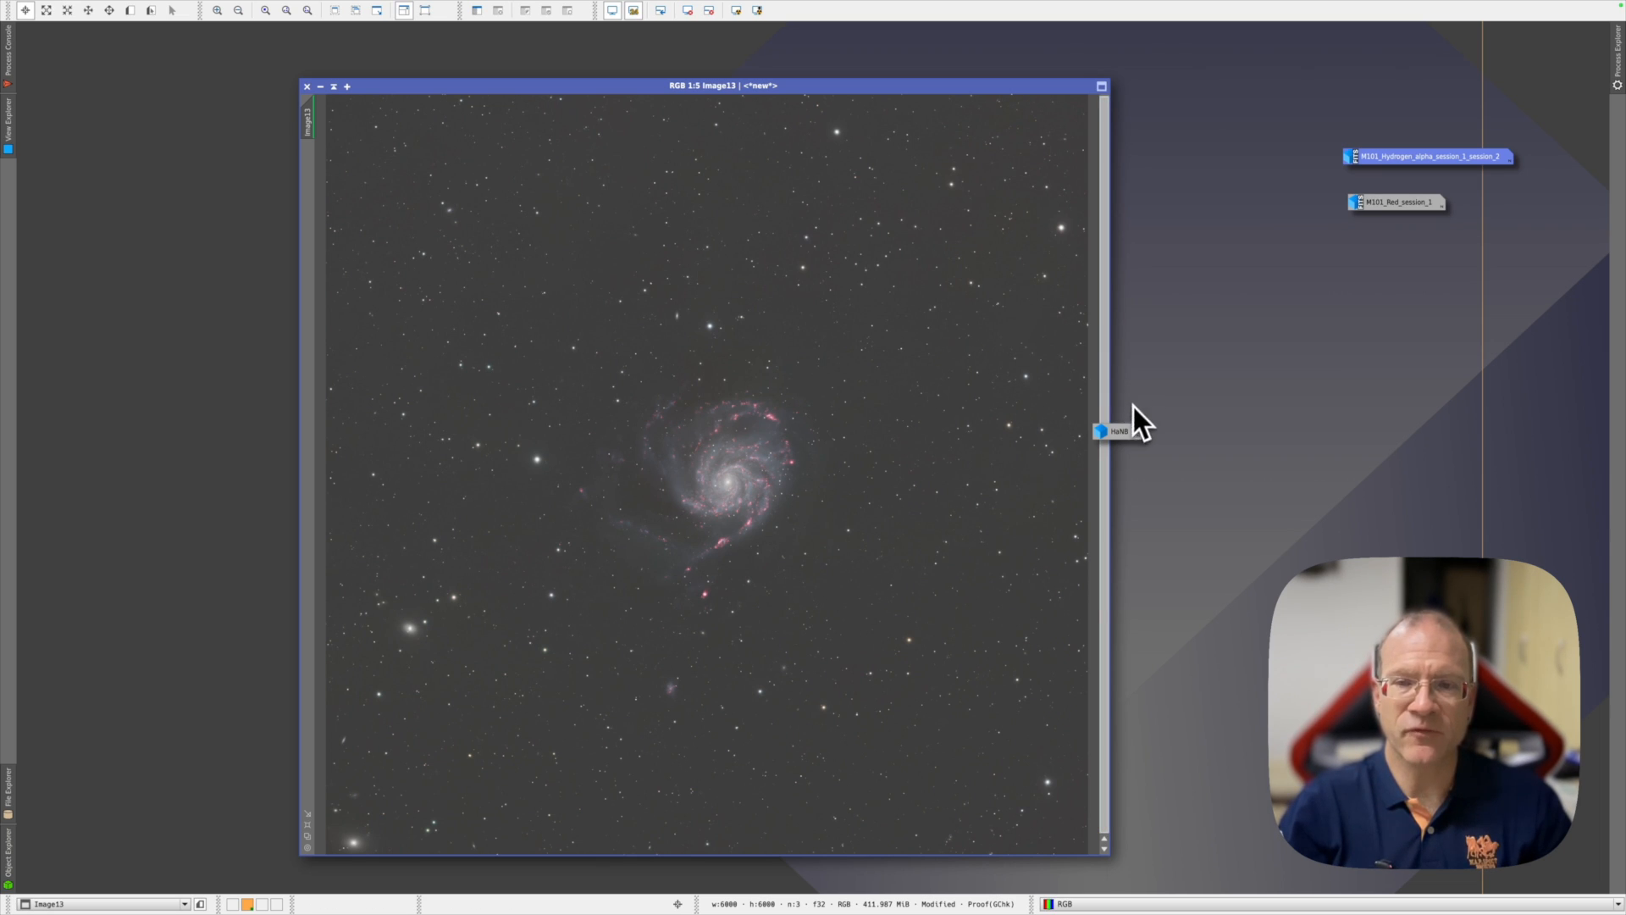
drag(1128, 428, 1408, 248)
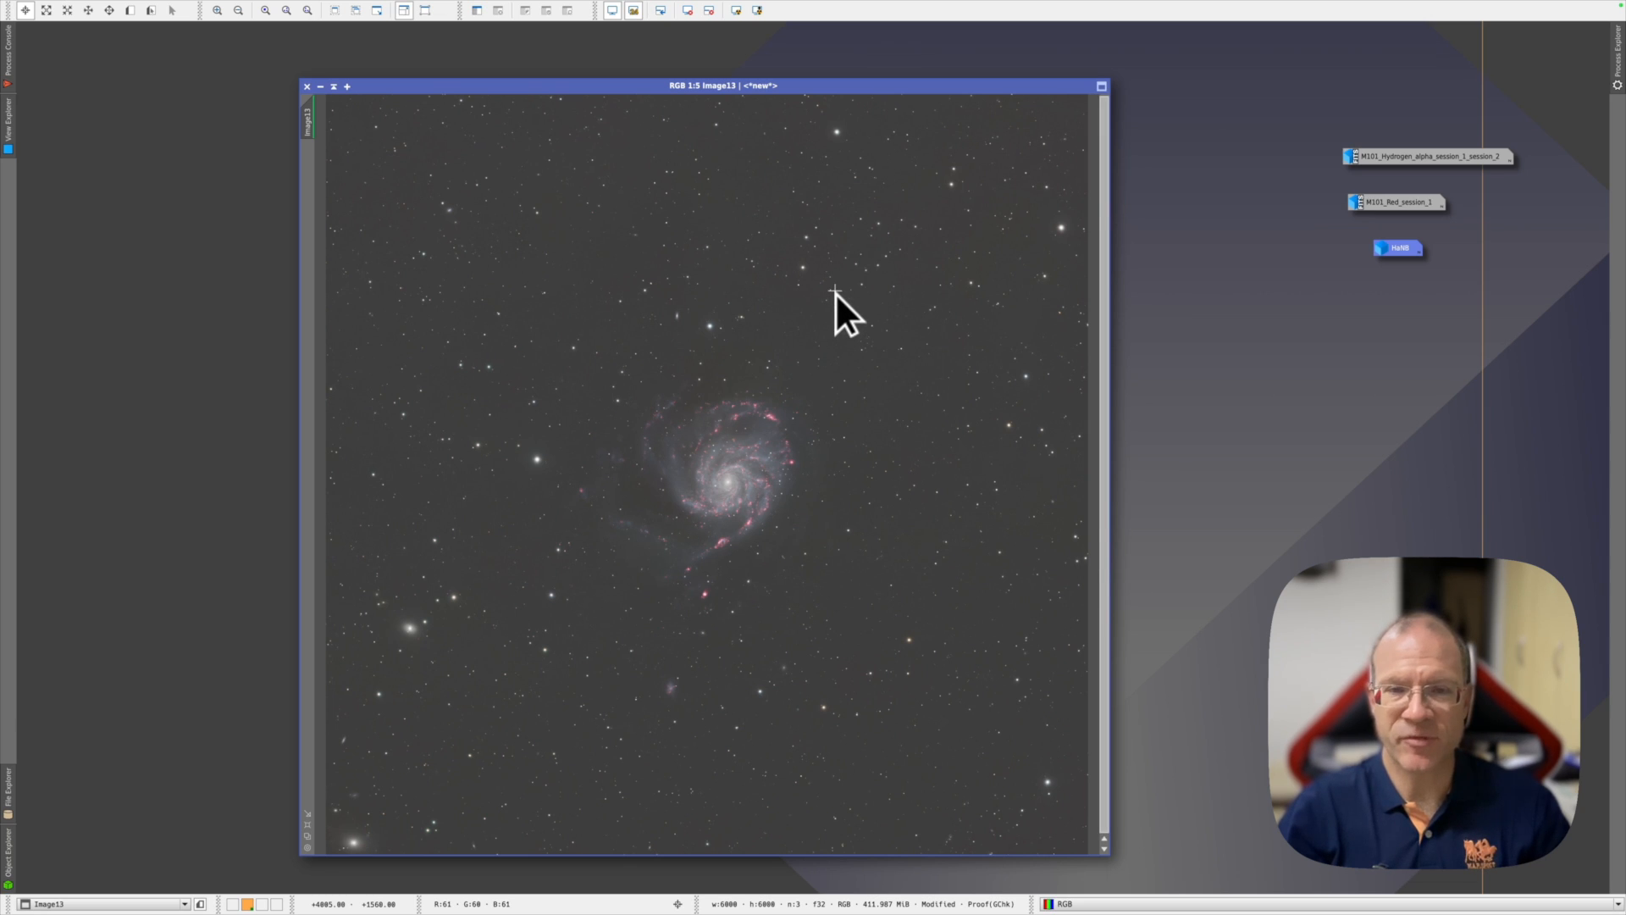
Step: Remove the screen stretch from Image13 and open GeneralizedHyperbolicStretch with its real-time preview moved clear of the settings
click(709, 11)
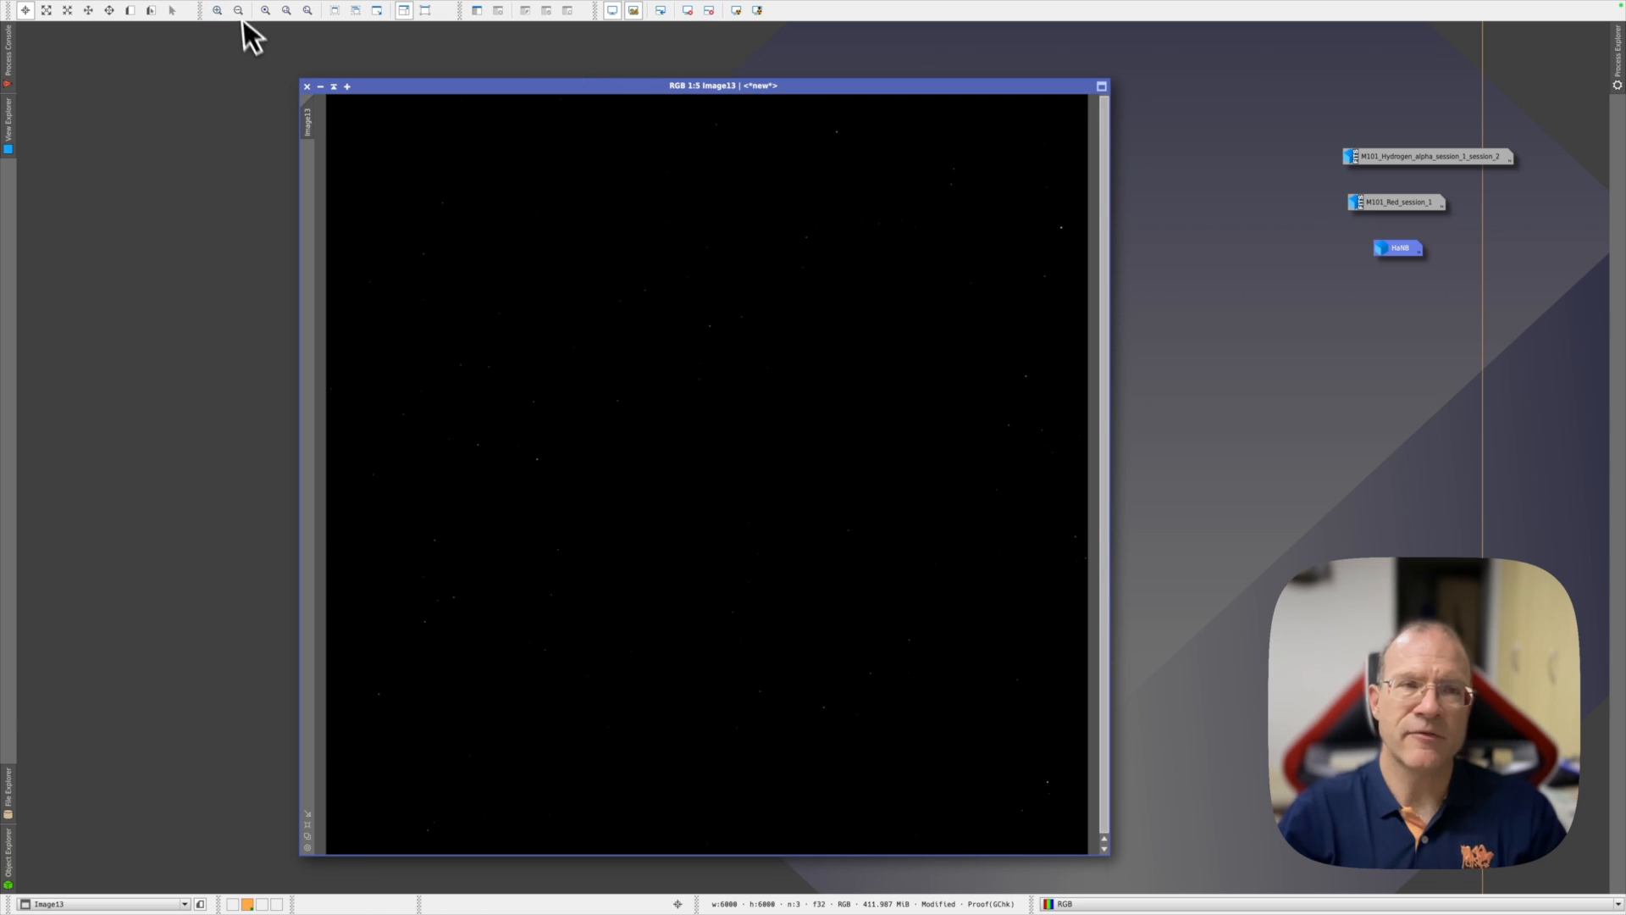
mouse_move(251, 3)
click(307, 8)
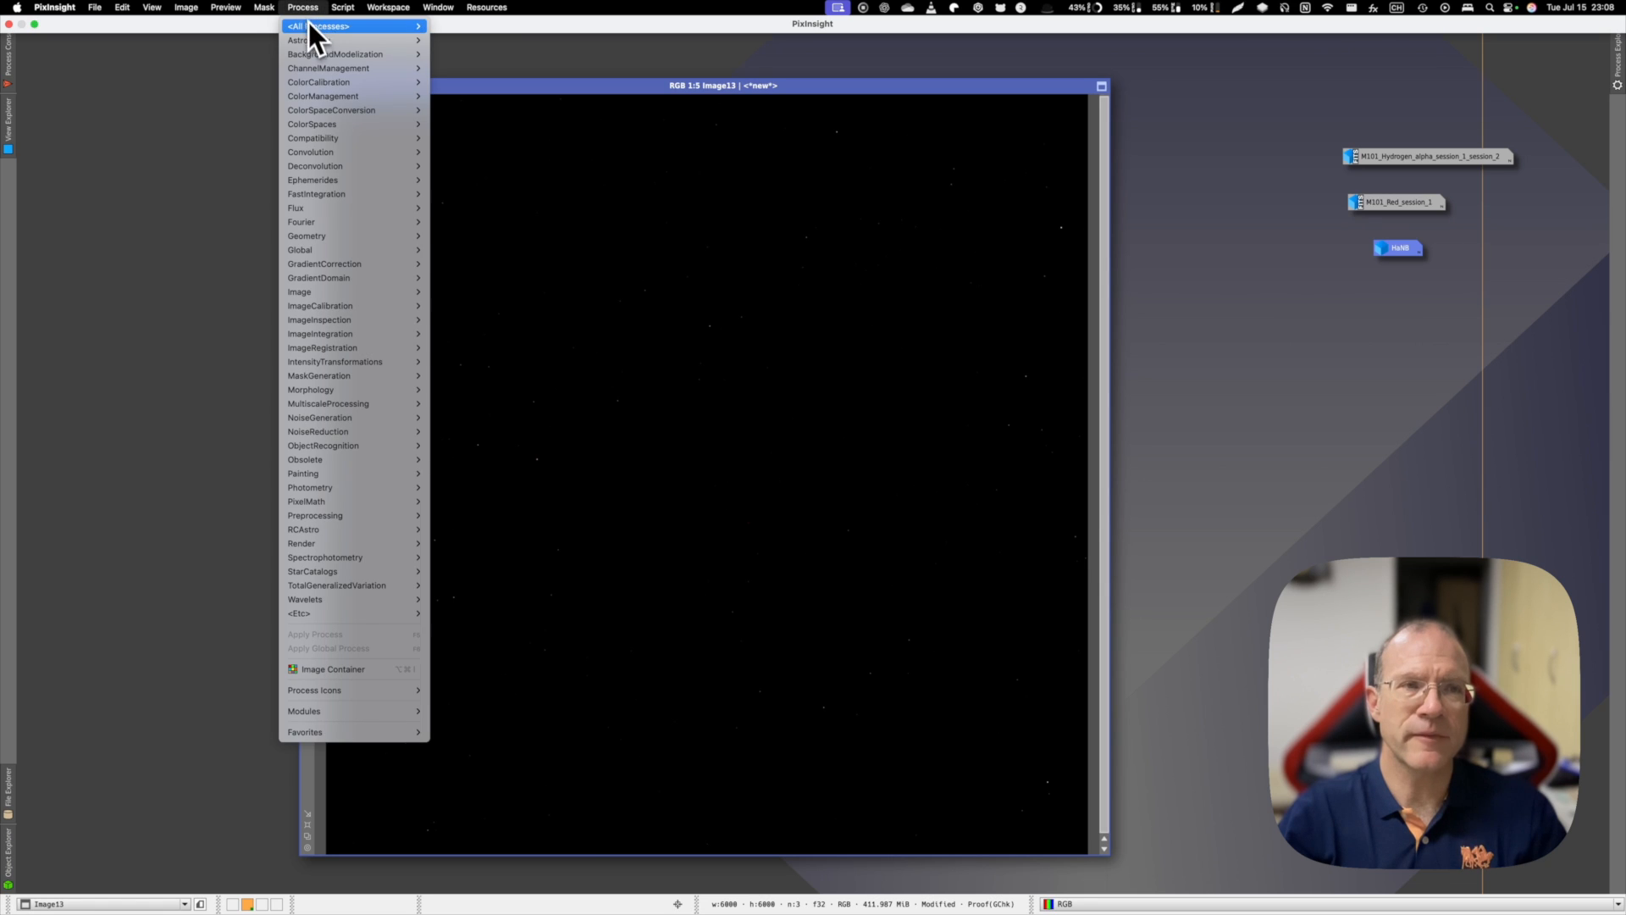
click(498, 592)
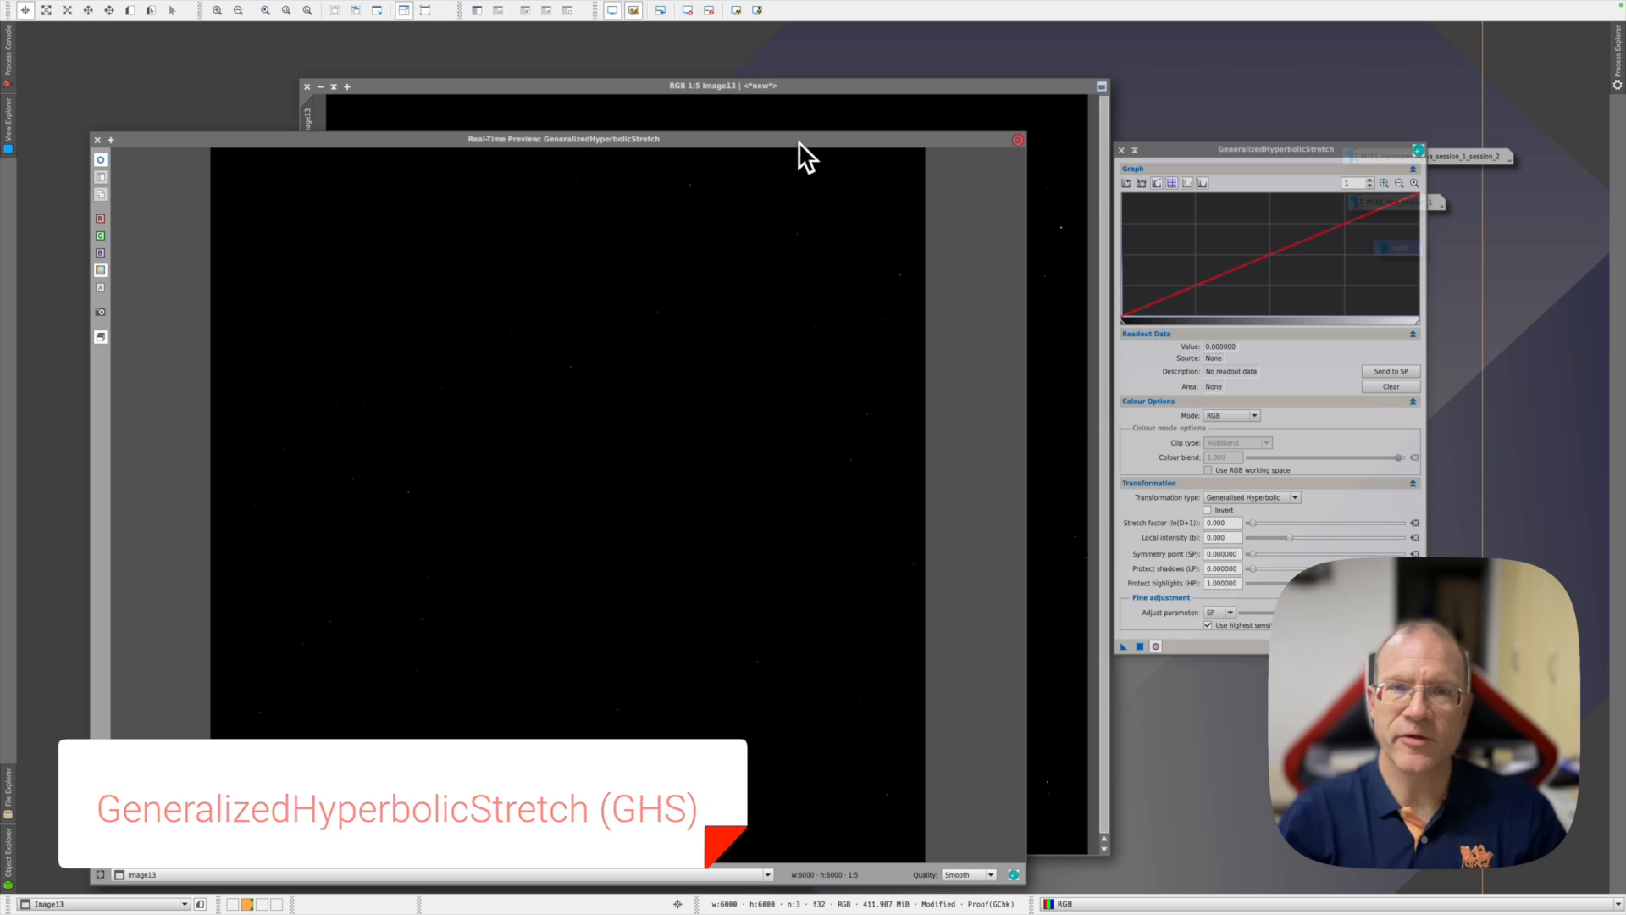
drag(800, 141, 792, 101)
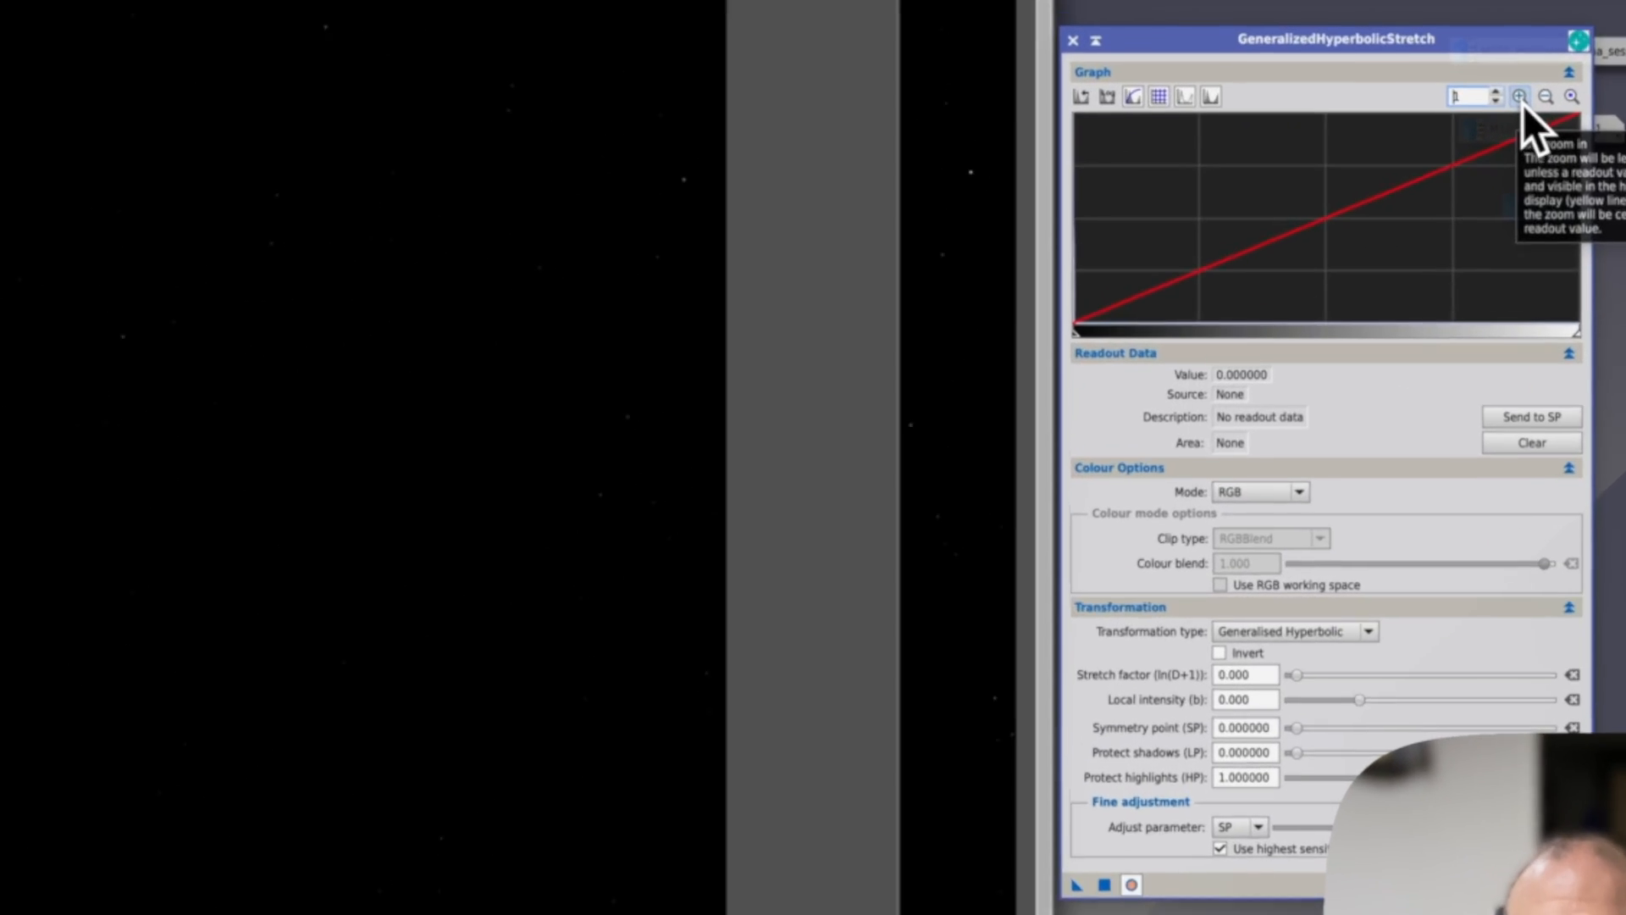
Step: Magnify the stretch histogram to 250, set the symmetry point to the peak level 0.000919, and restore the graph zoom to 1
click(1385, 184)
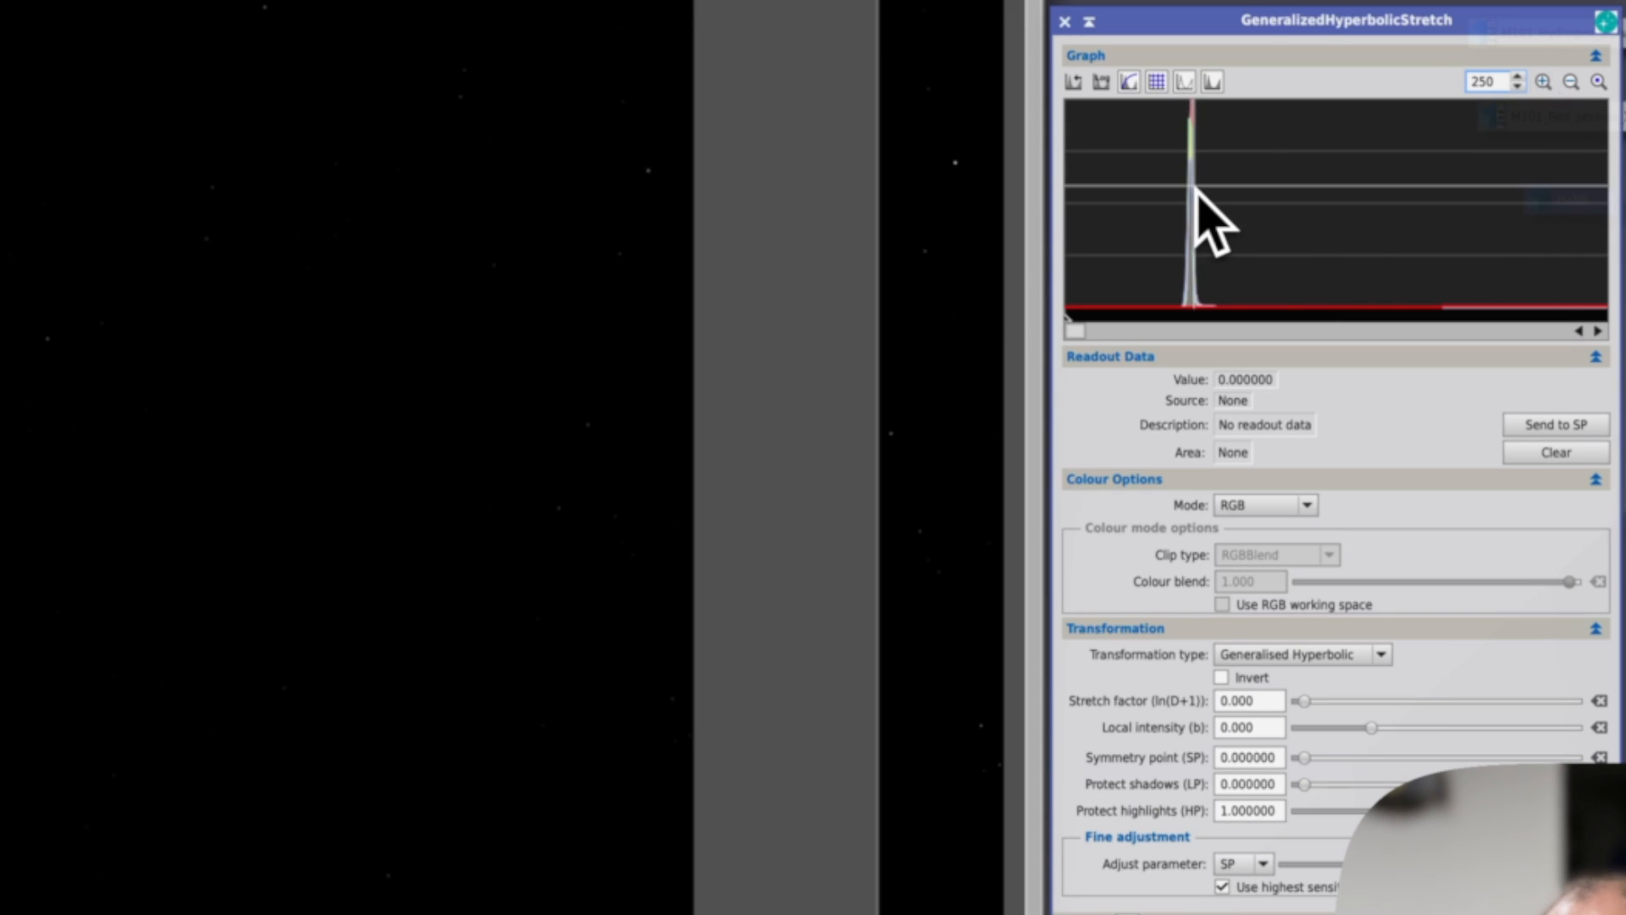
mouse_move(1192, 196)
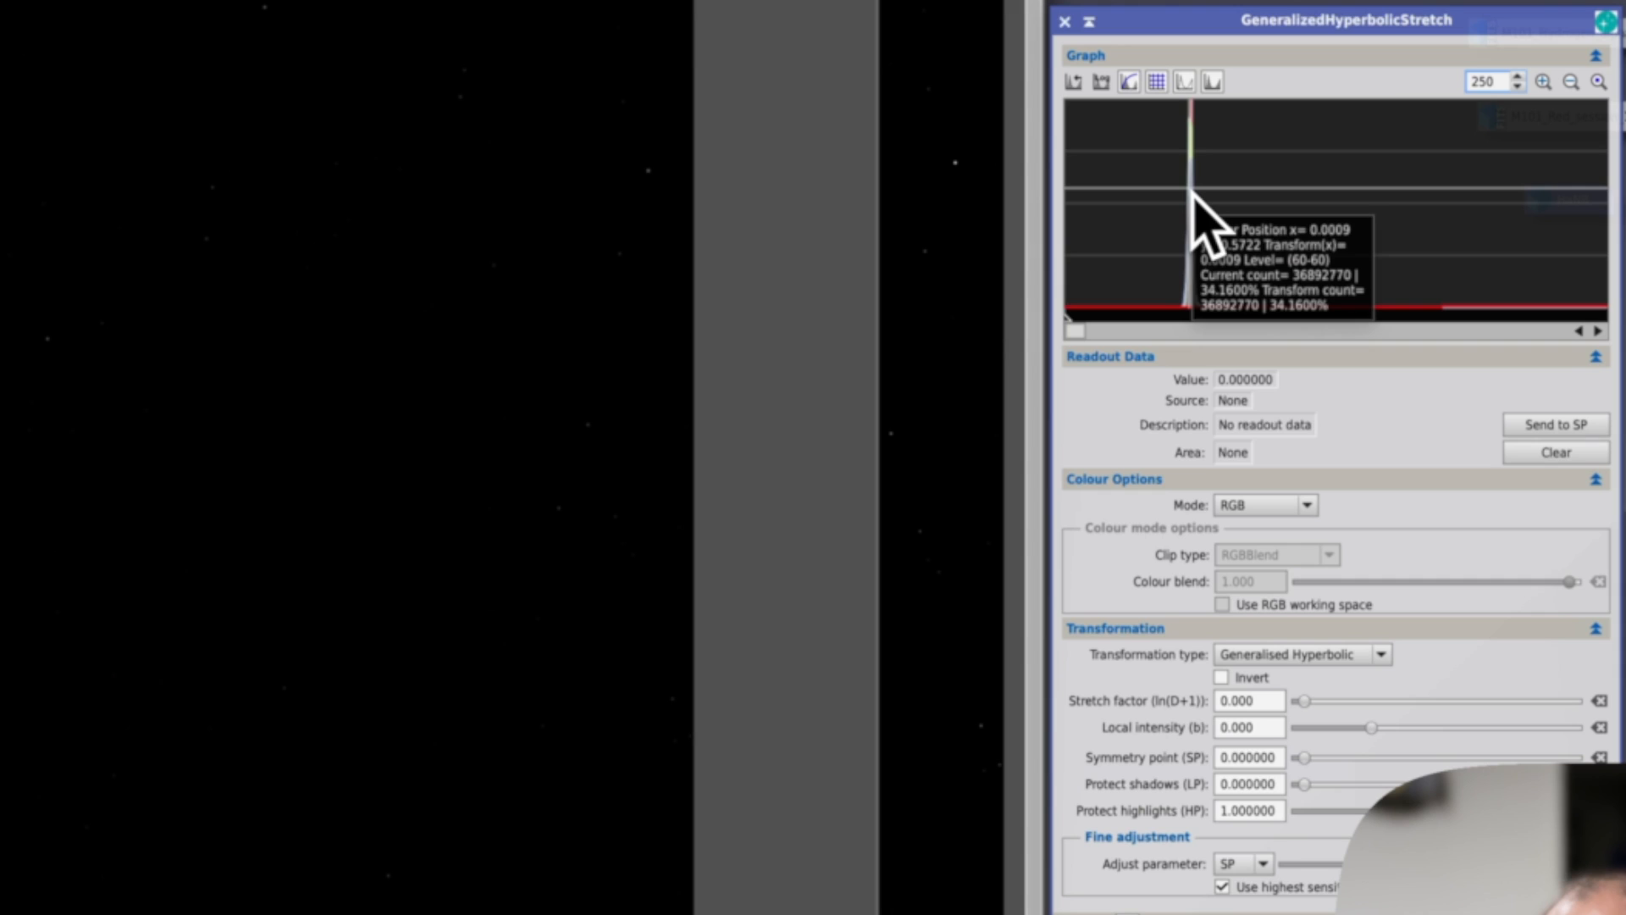
click(1192, 194)
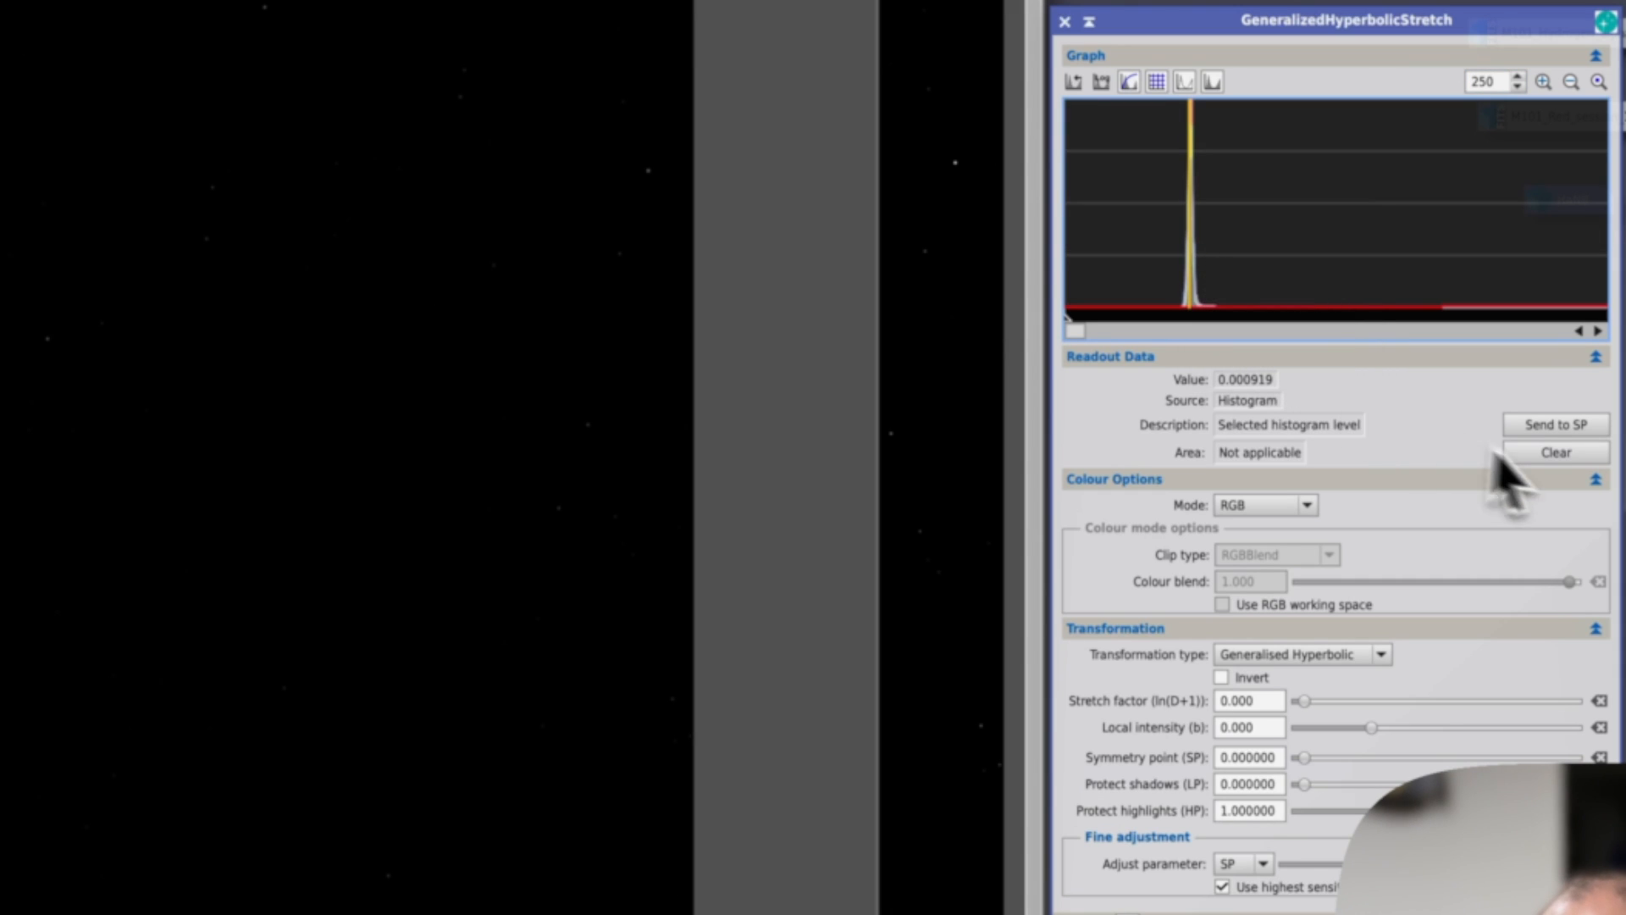
click(1574, 432)
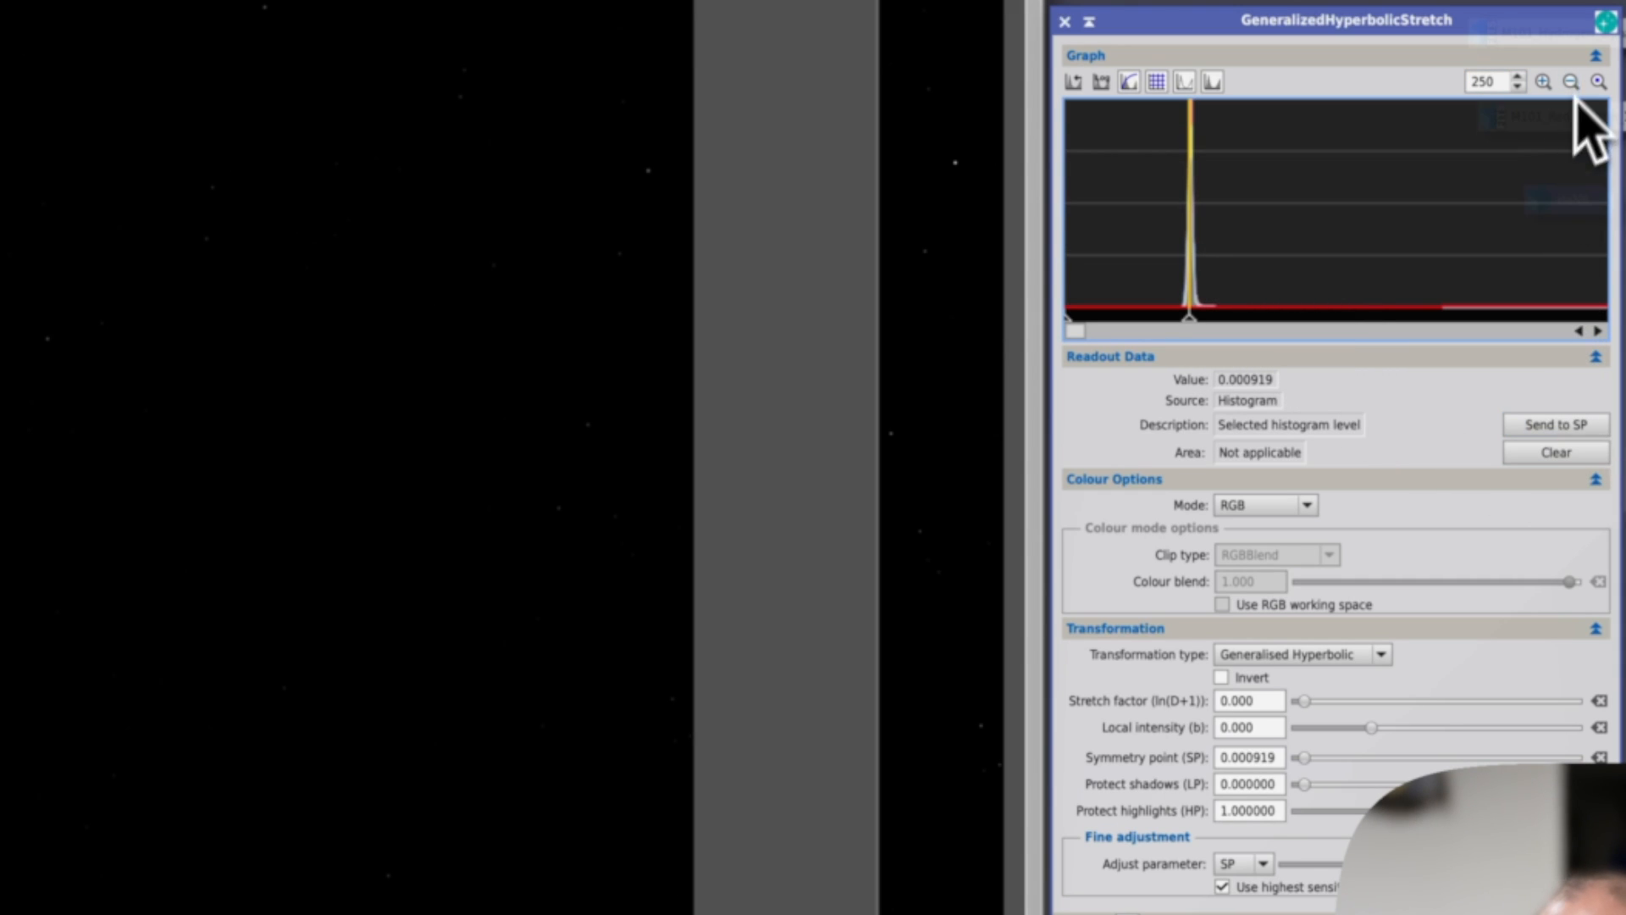
click(1599, 83)
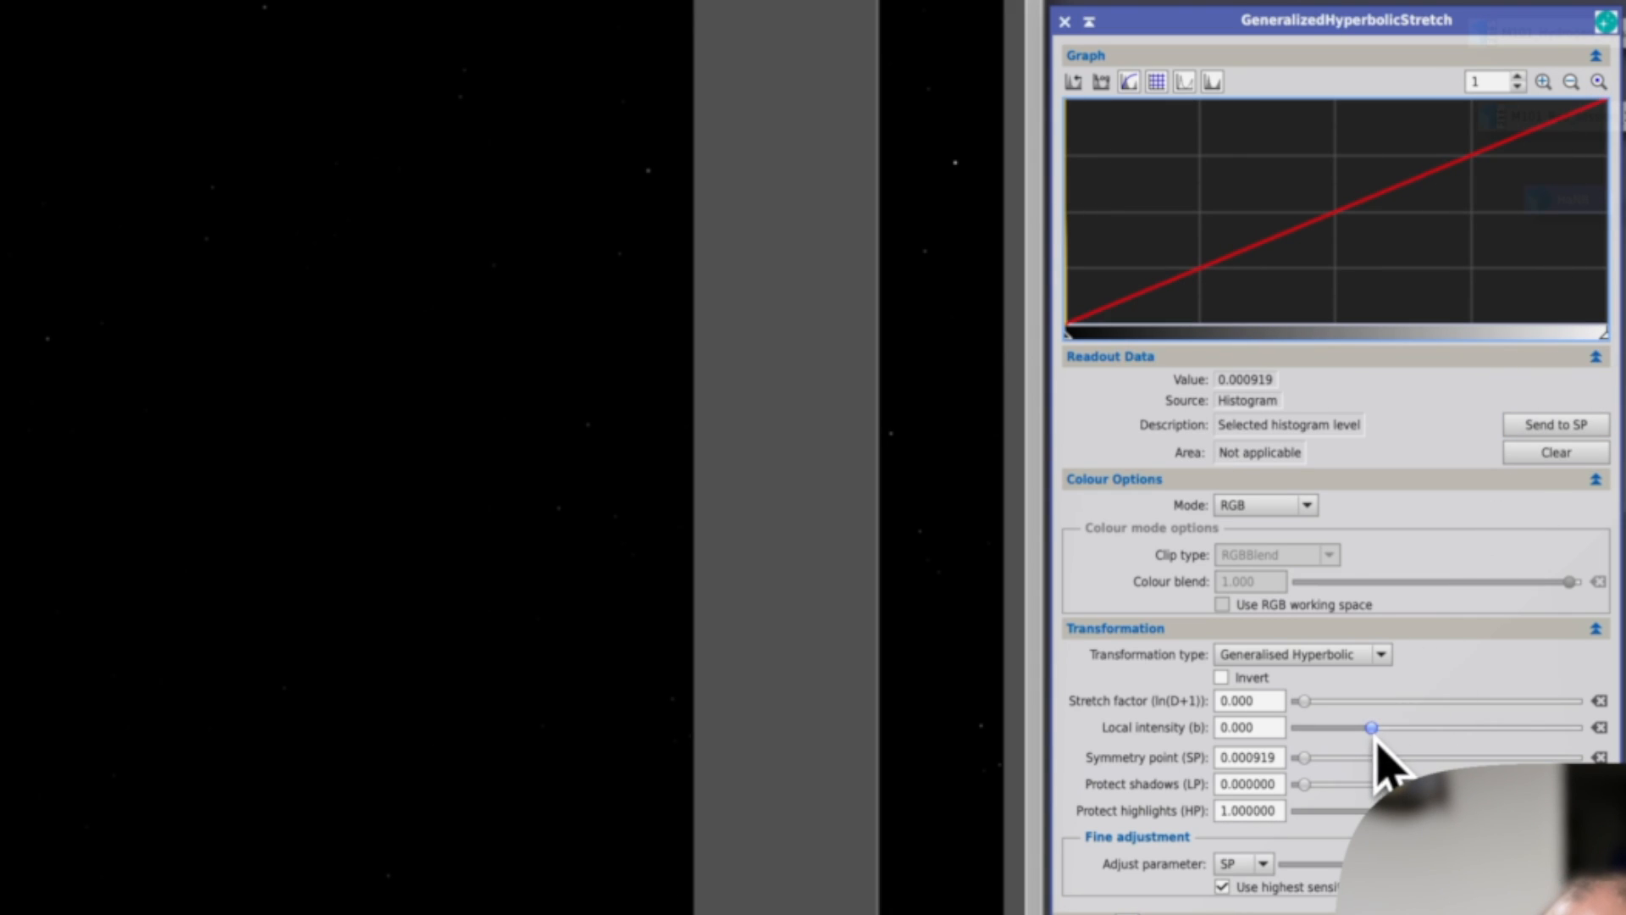
Step: Set local intensity to 10.22, highlight protection to 0.42 and stretch factor to 4.700, and apply this first stretch to Image13
drag(1373, 735, 1509, 735)
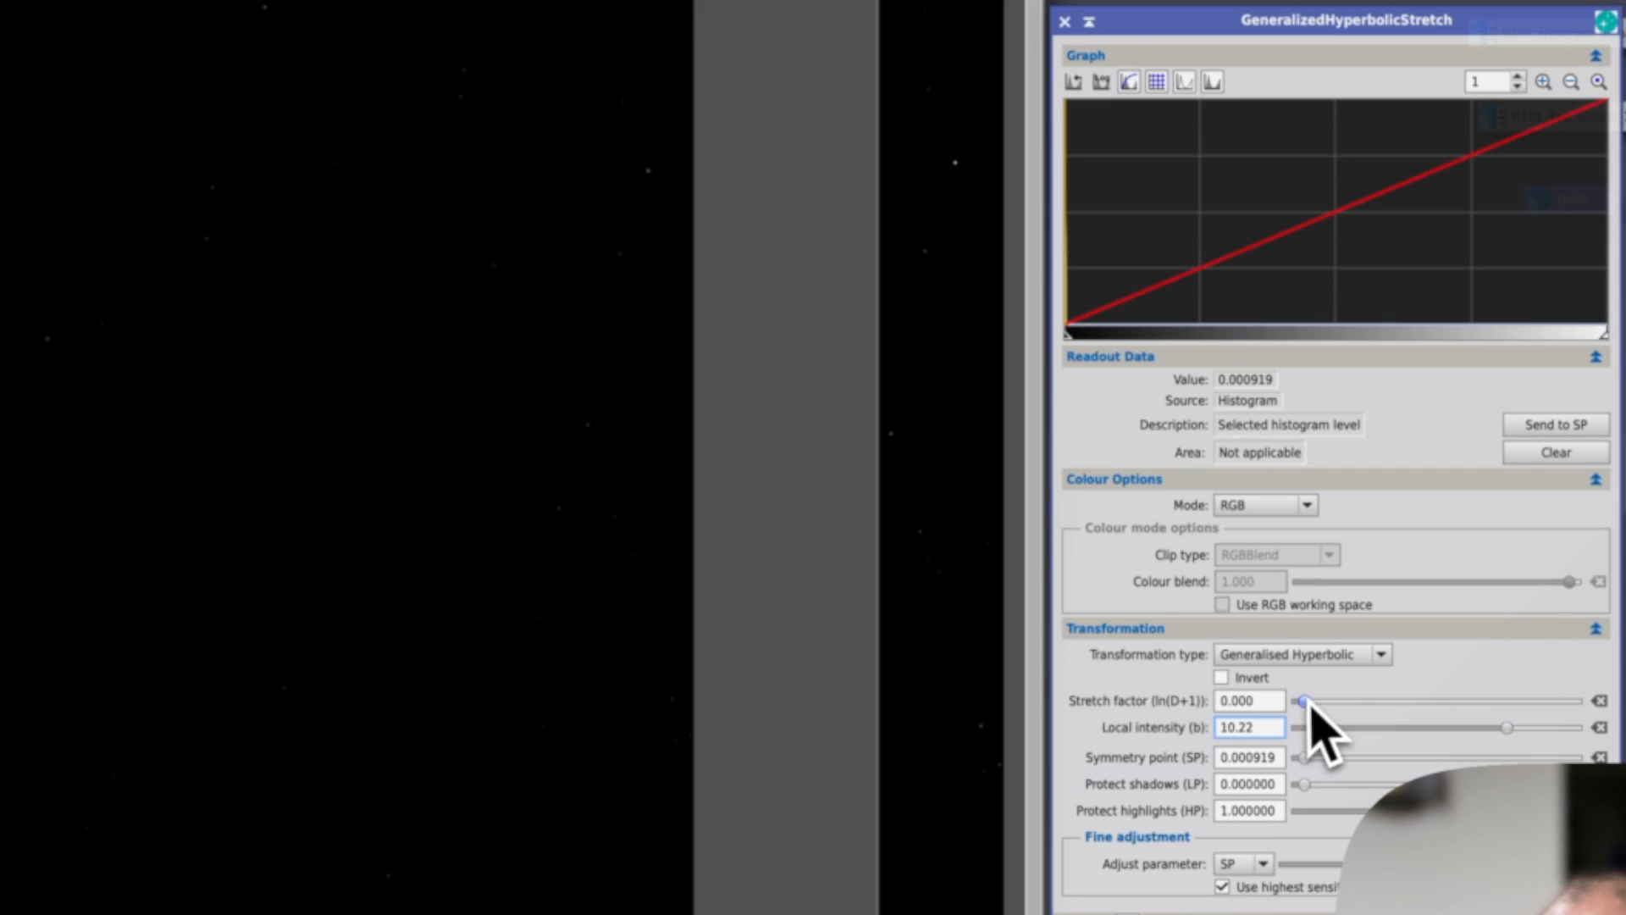
double_click(1250, 811)
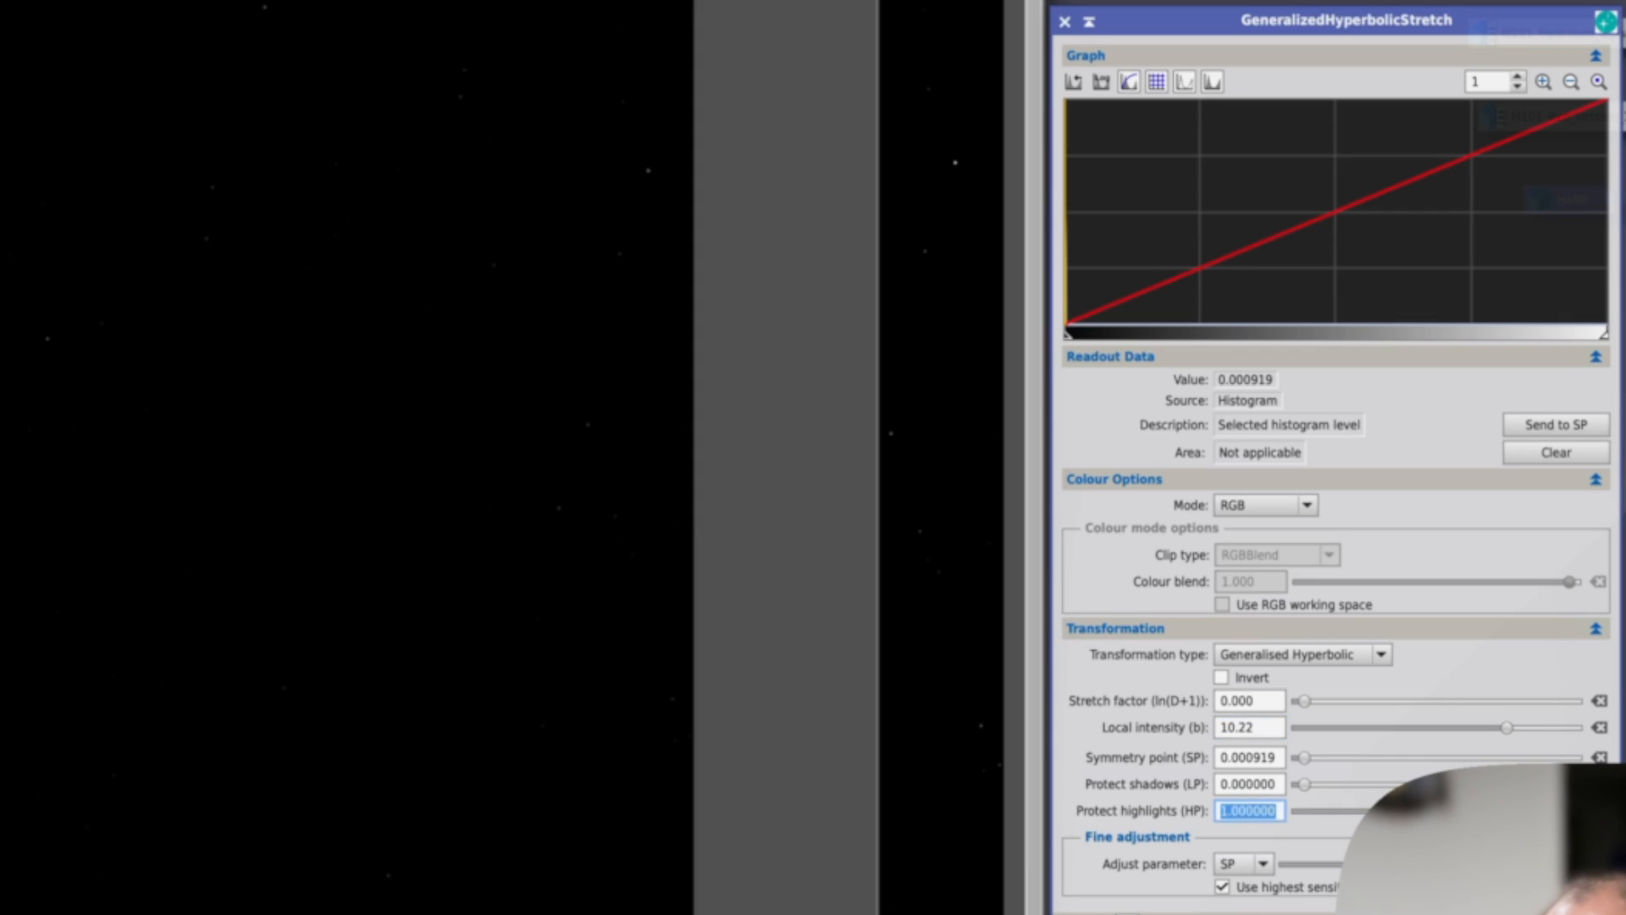
text(0.67)
key(Return)
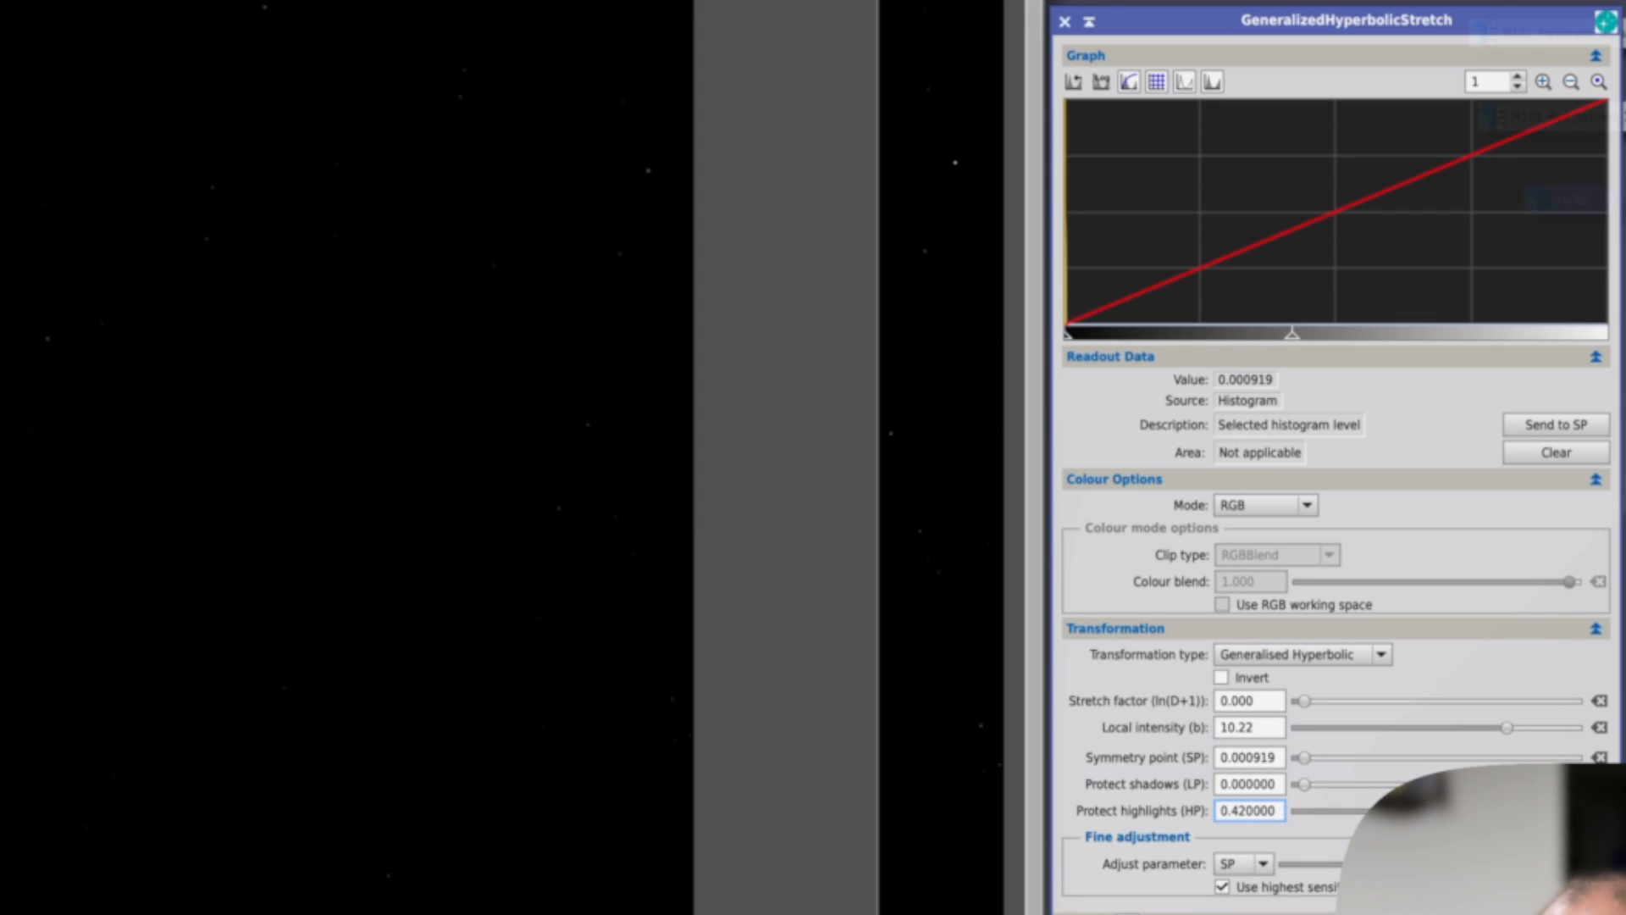
click(1304, 701)
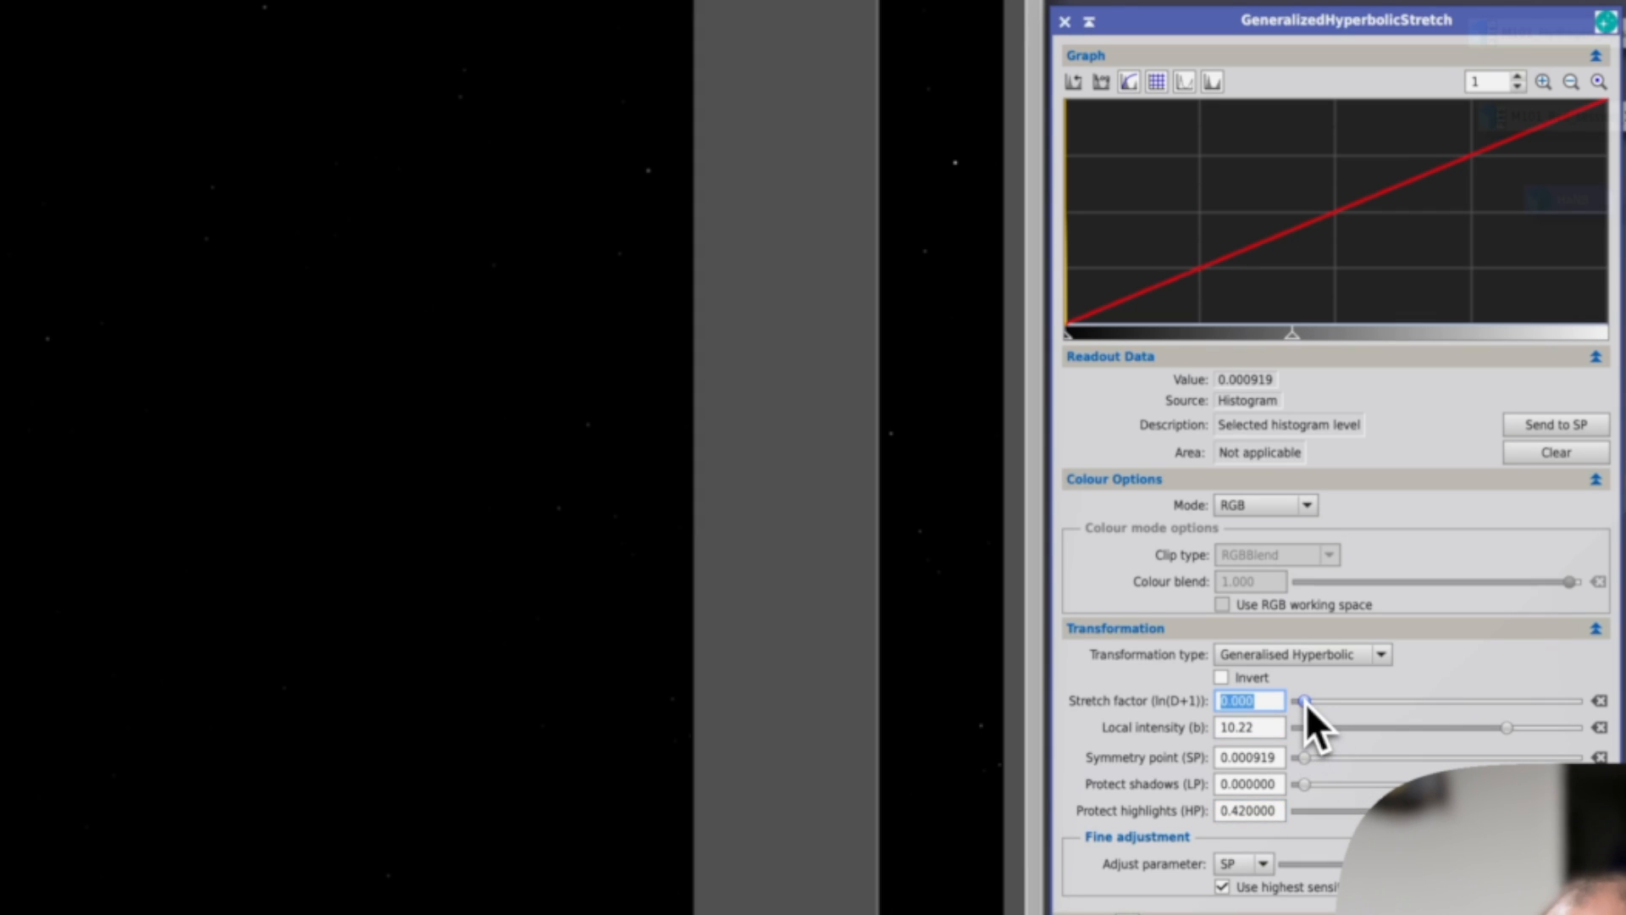
drag(1304, 701, 1353, 698)
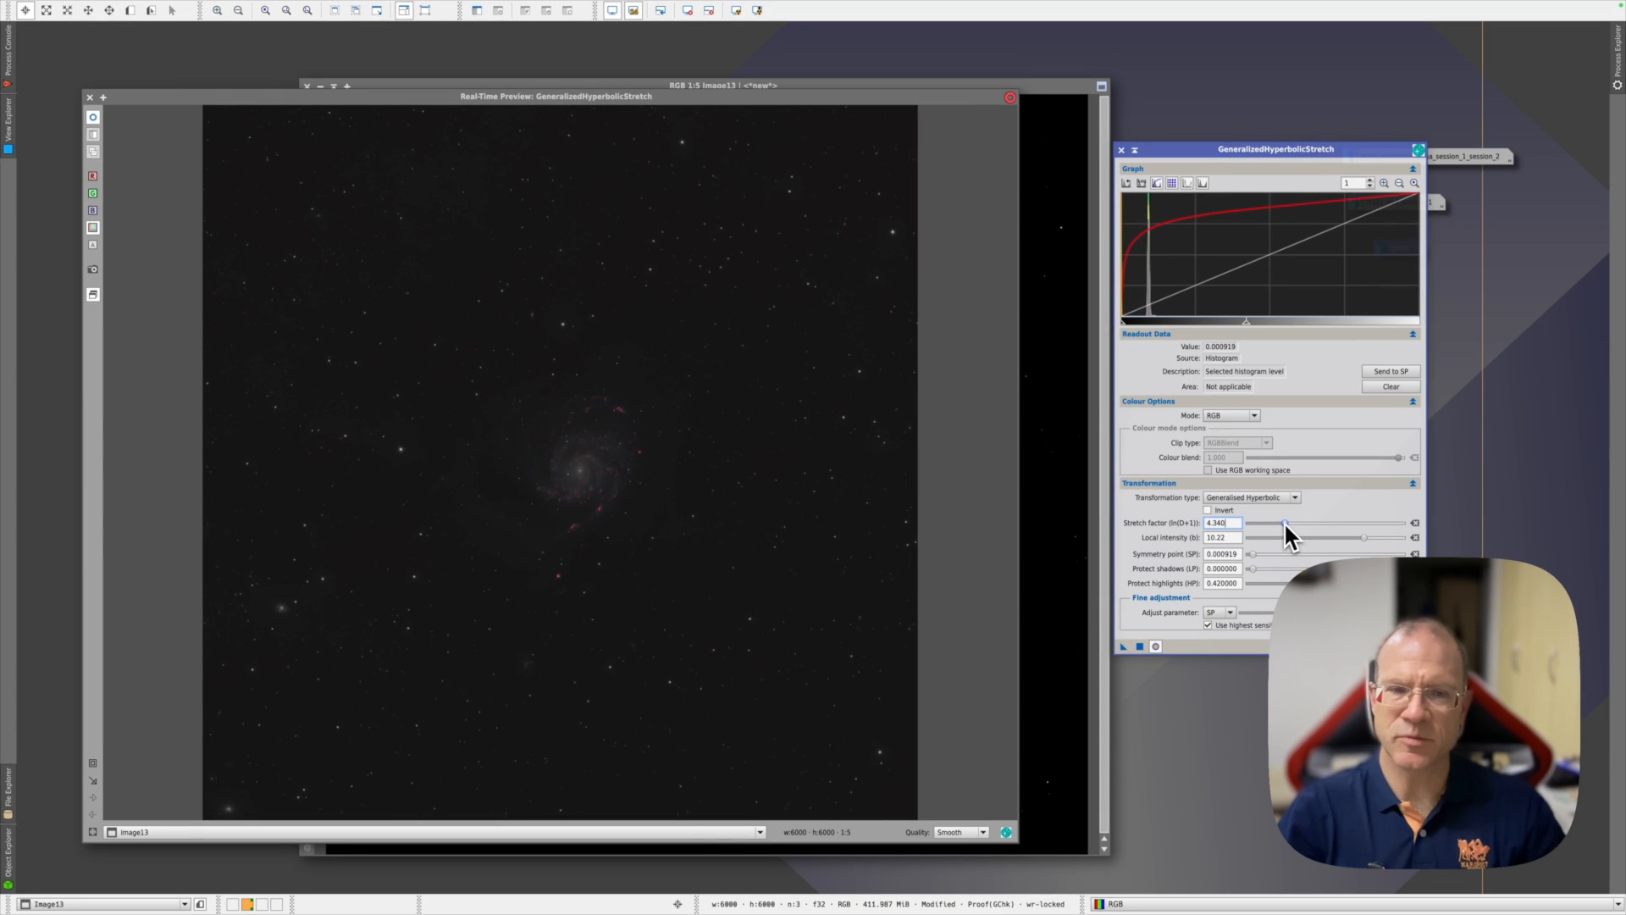
drag(1284, 522, 1288, 525)
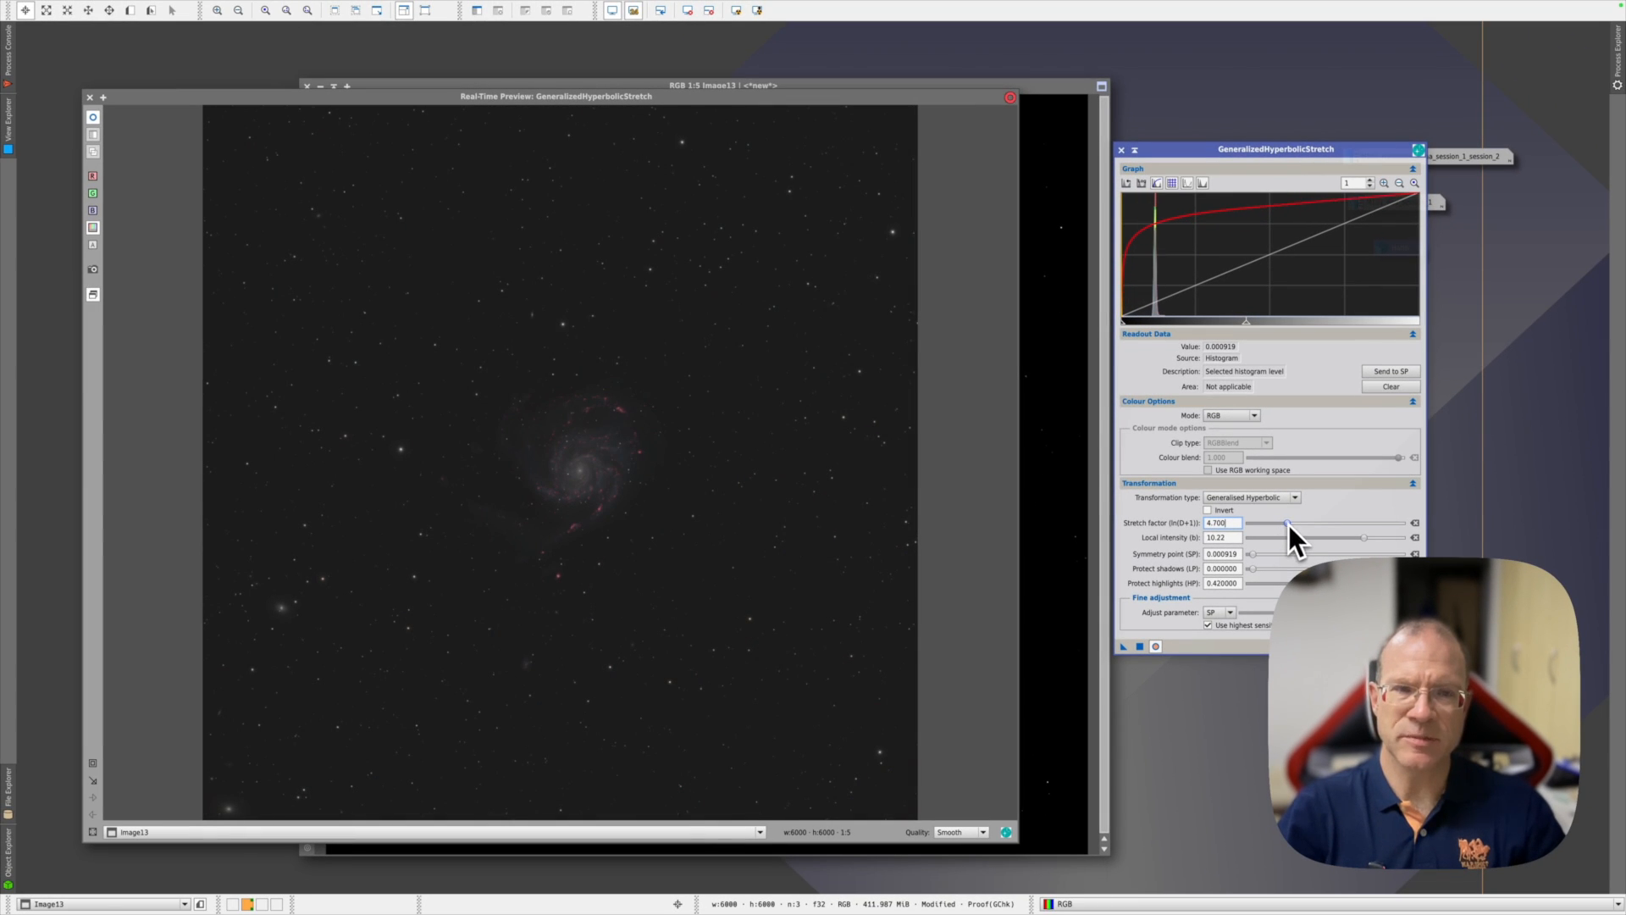
click(1141, 648)
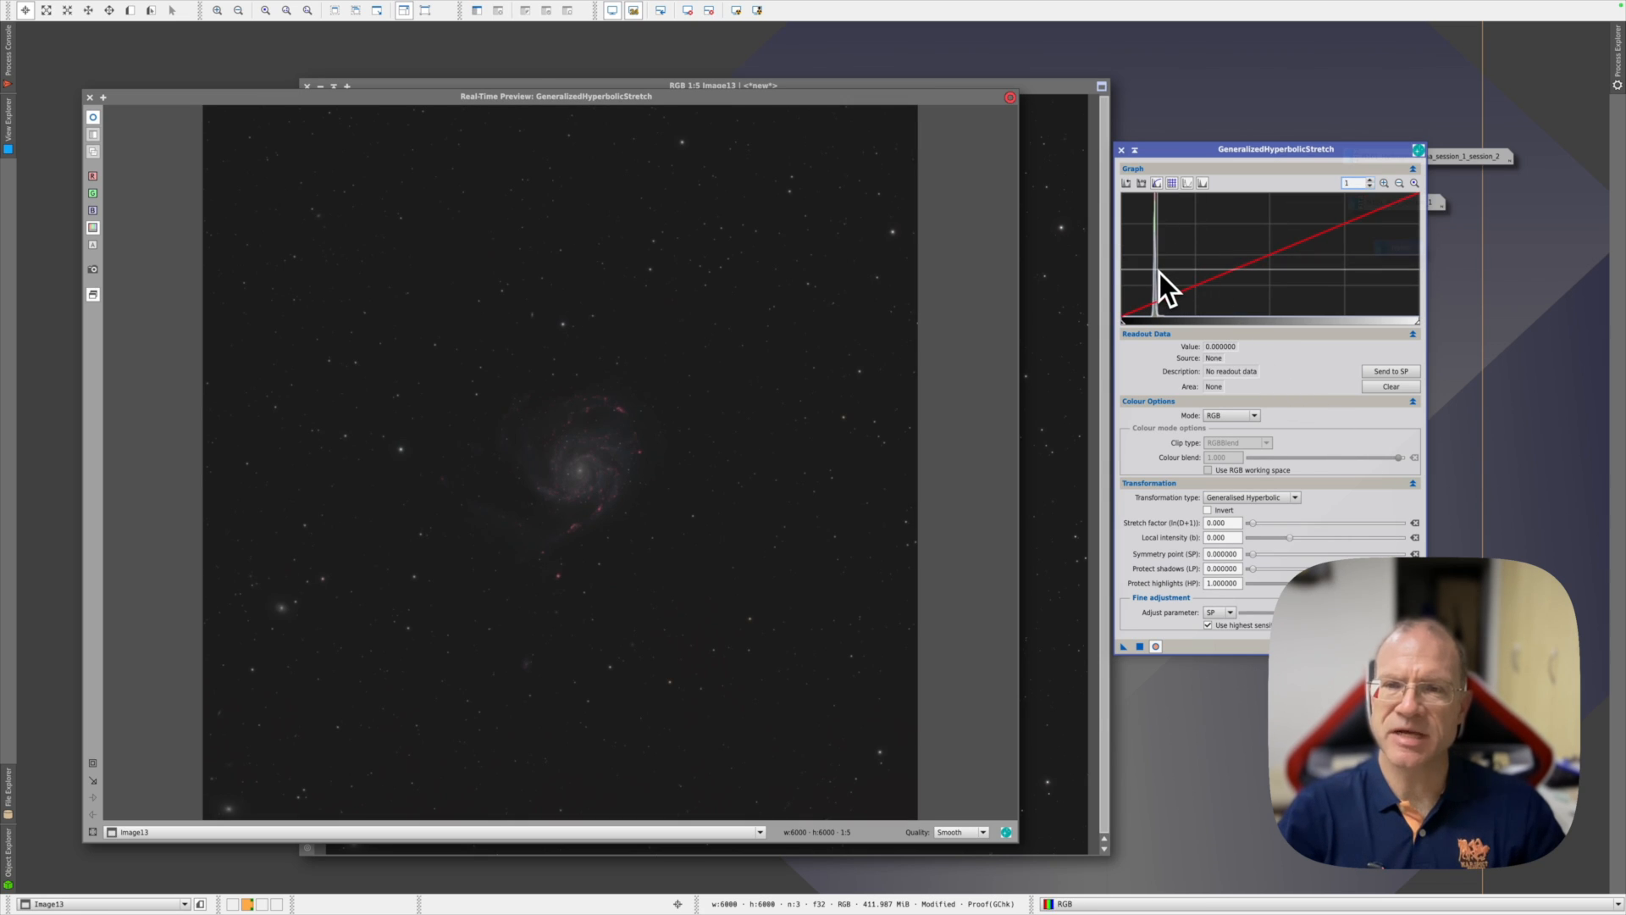
Step: Apply a second stretch with symmetry point 0.121535 from the histogram peak, local intensity 5.080, highlight protection 0.46 and stretch factor 0.440
click(1157, 281)
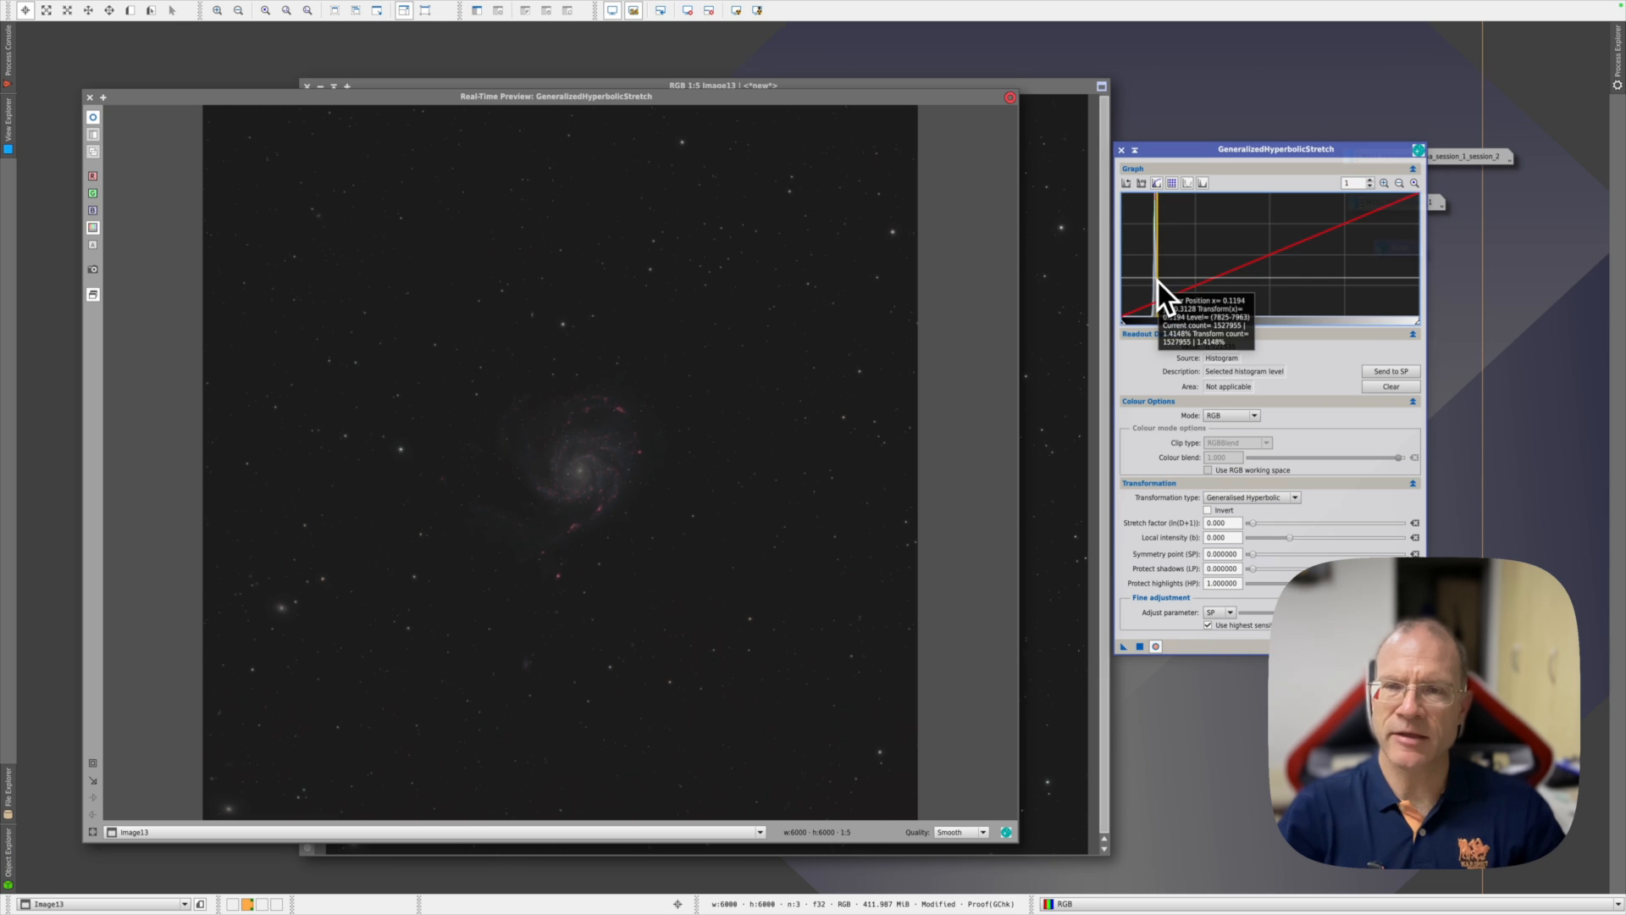
click(1384, 371)
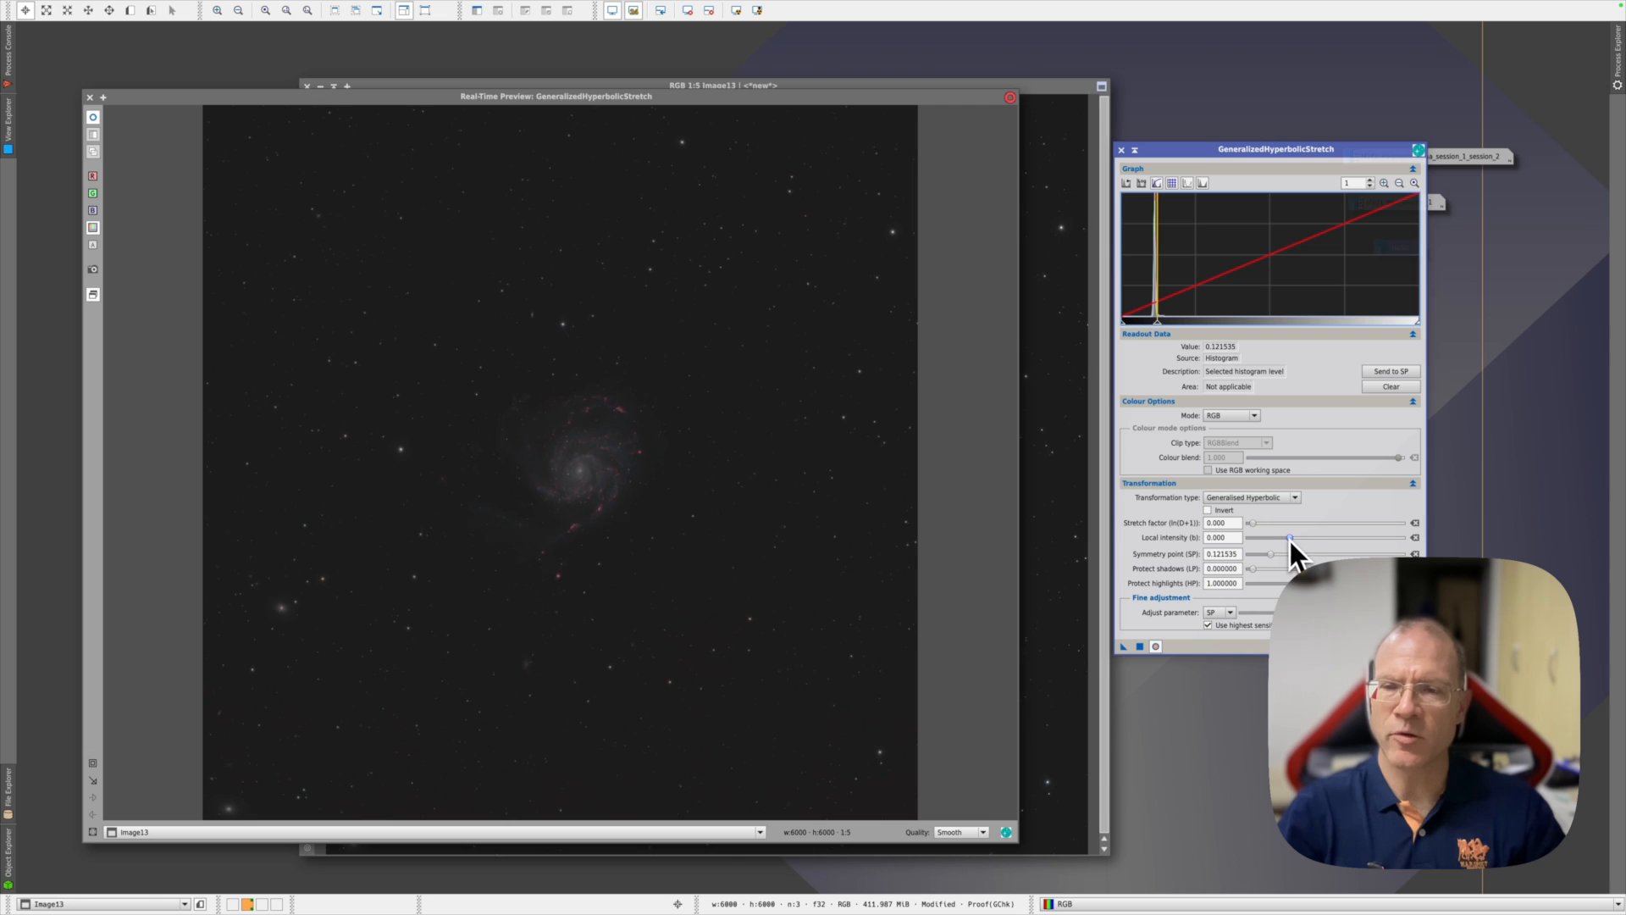
drag(1289, 539, 1318, 541)
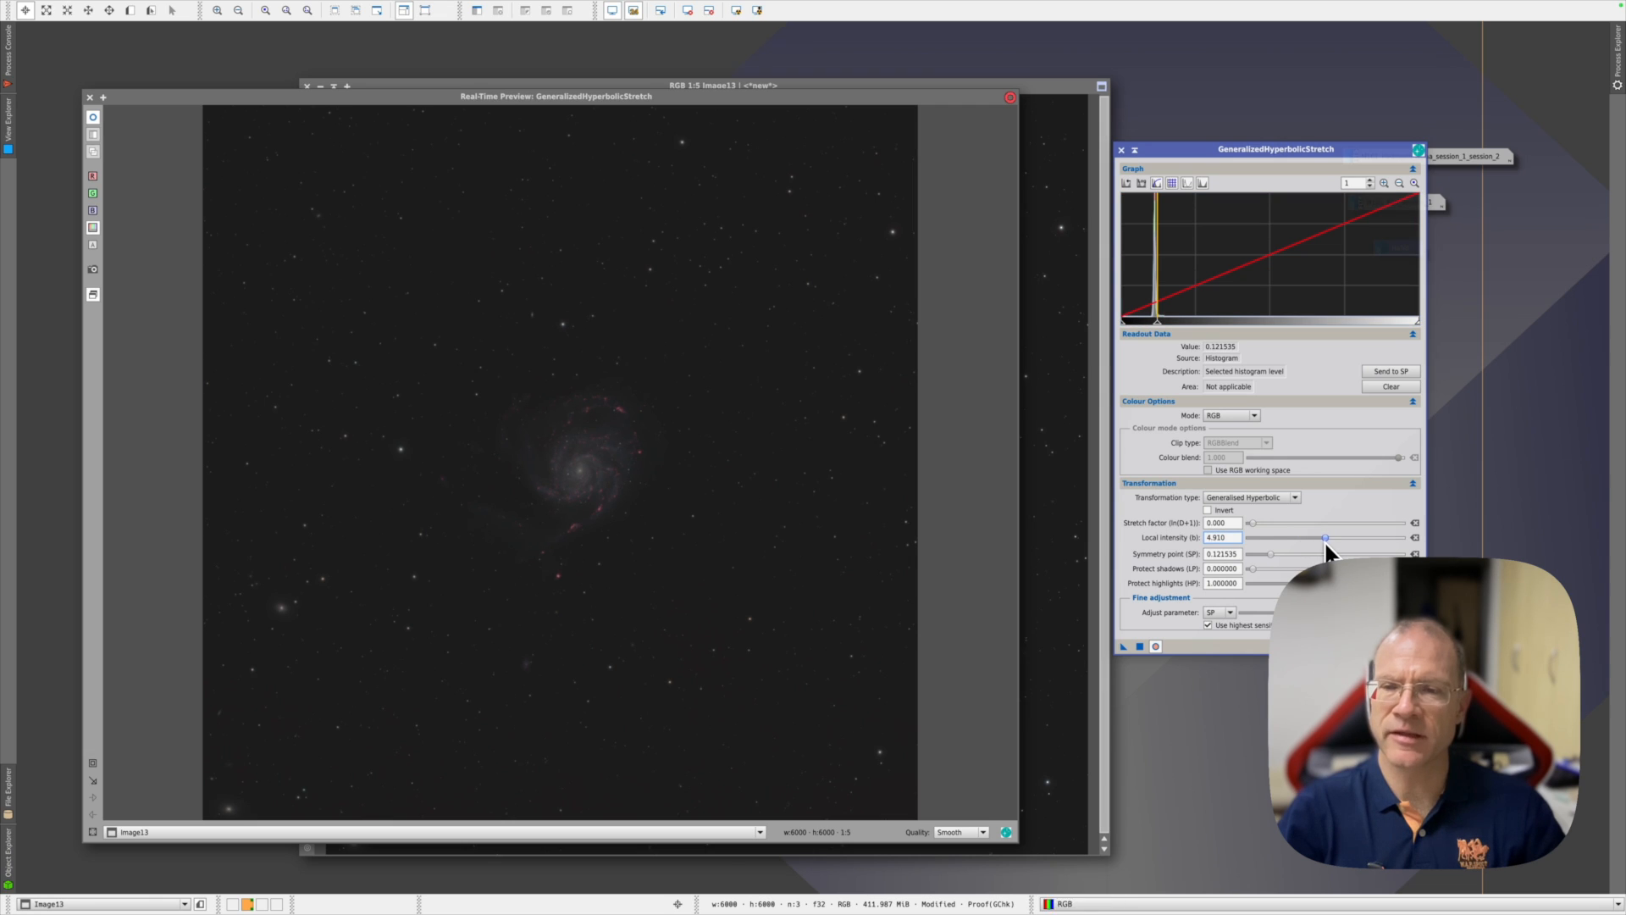
drag(1399, 584, 1319, 584)
drag(1252, 522, 1255, 521)
click(1141, 647)
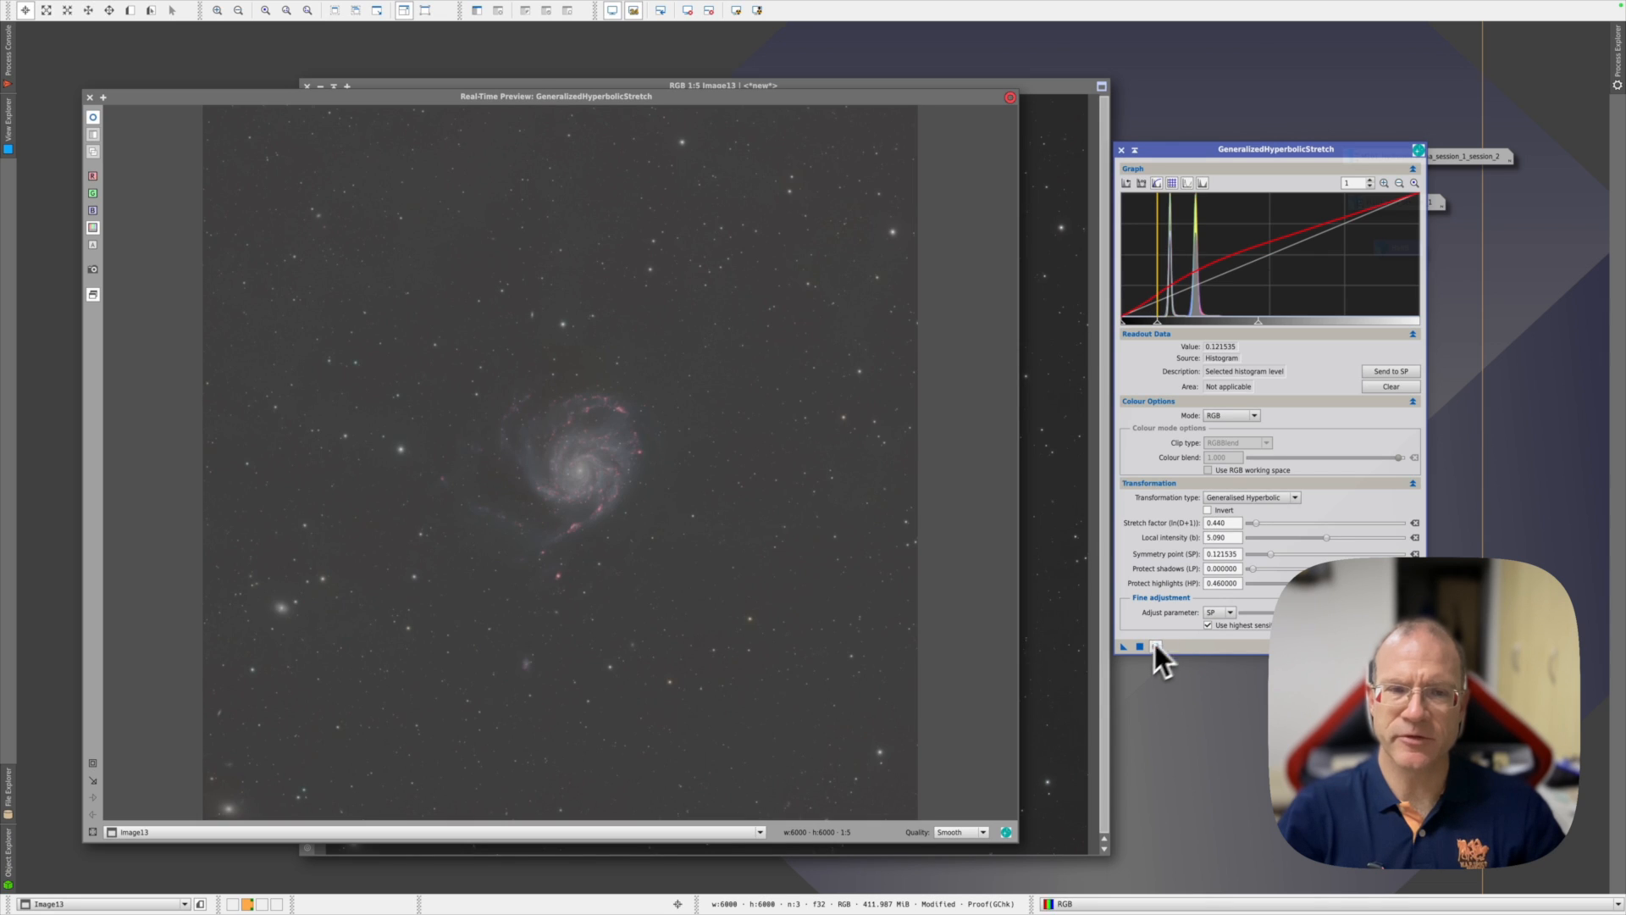
click(1155, 646)
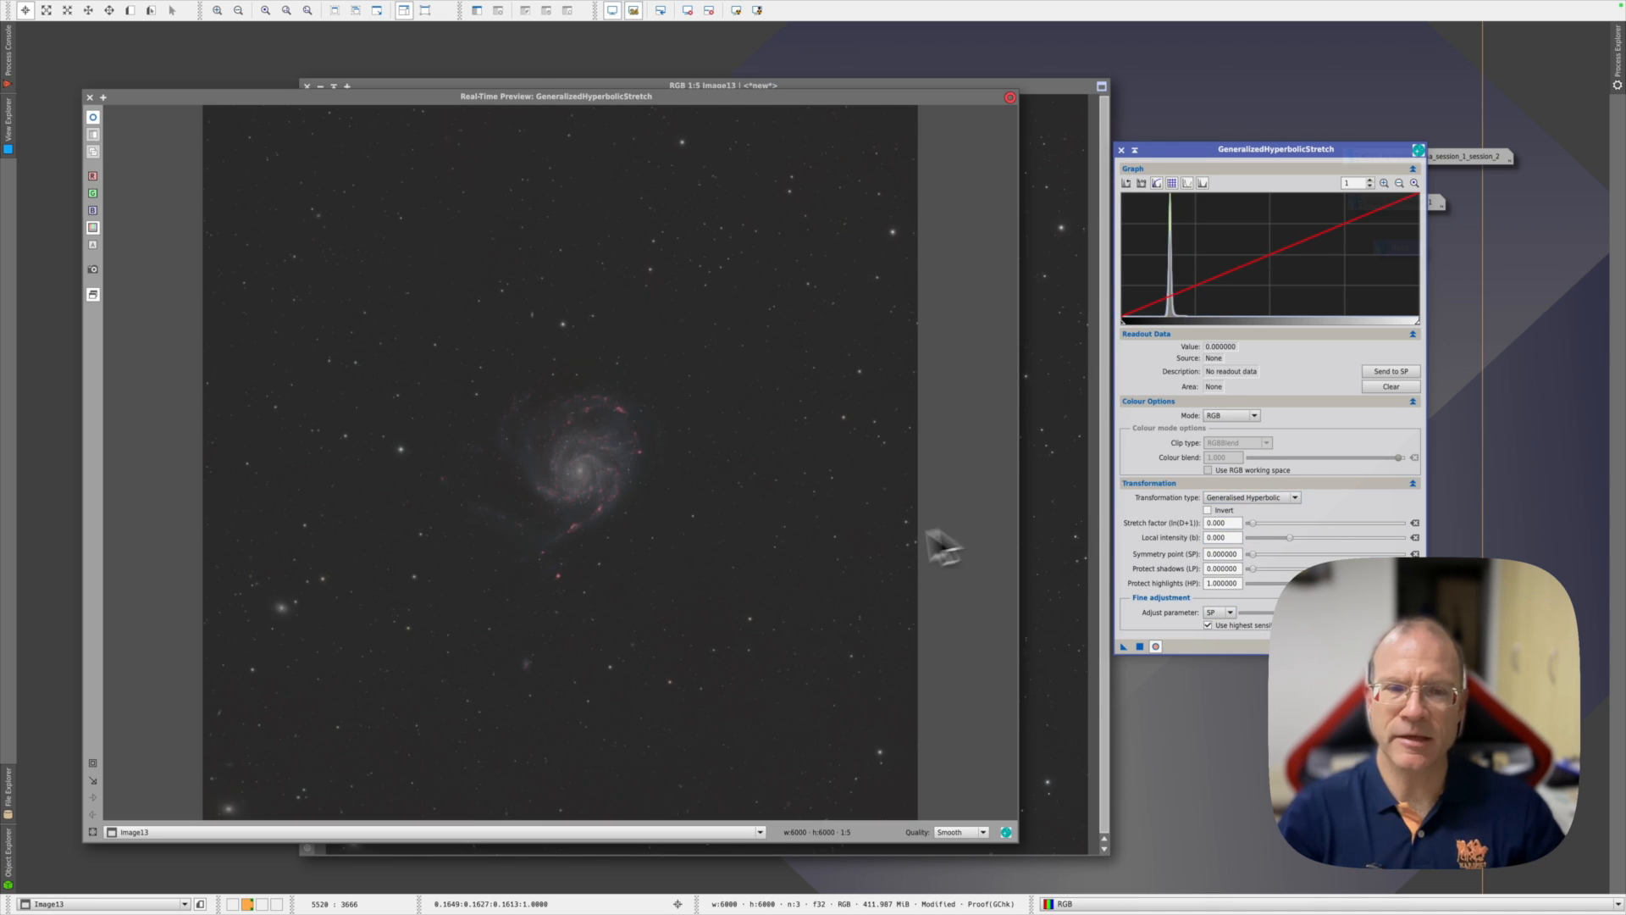
Step: Enlarge the galaxy in the real-time preview and sample its faint outer region as the symmetry point, 0.210038
click(93, 763)
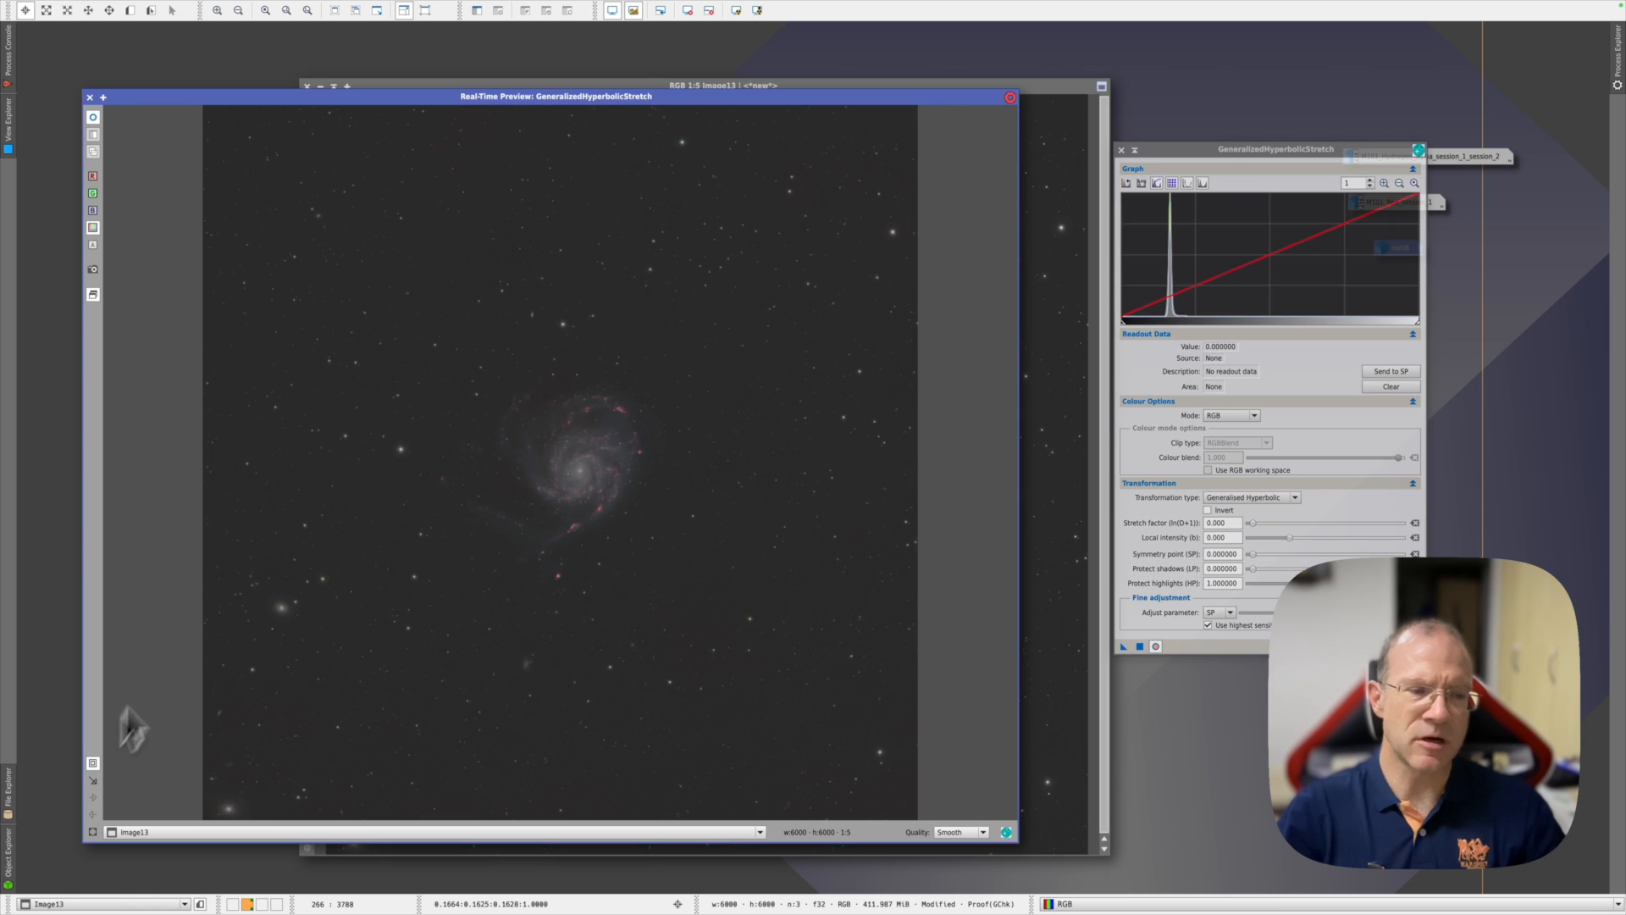
drag(453, 368, 662, 561)
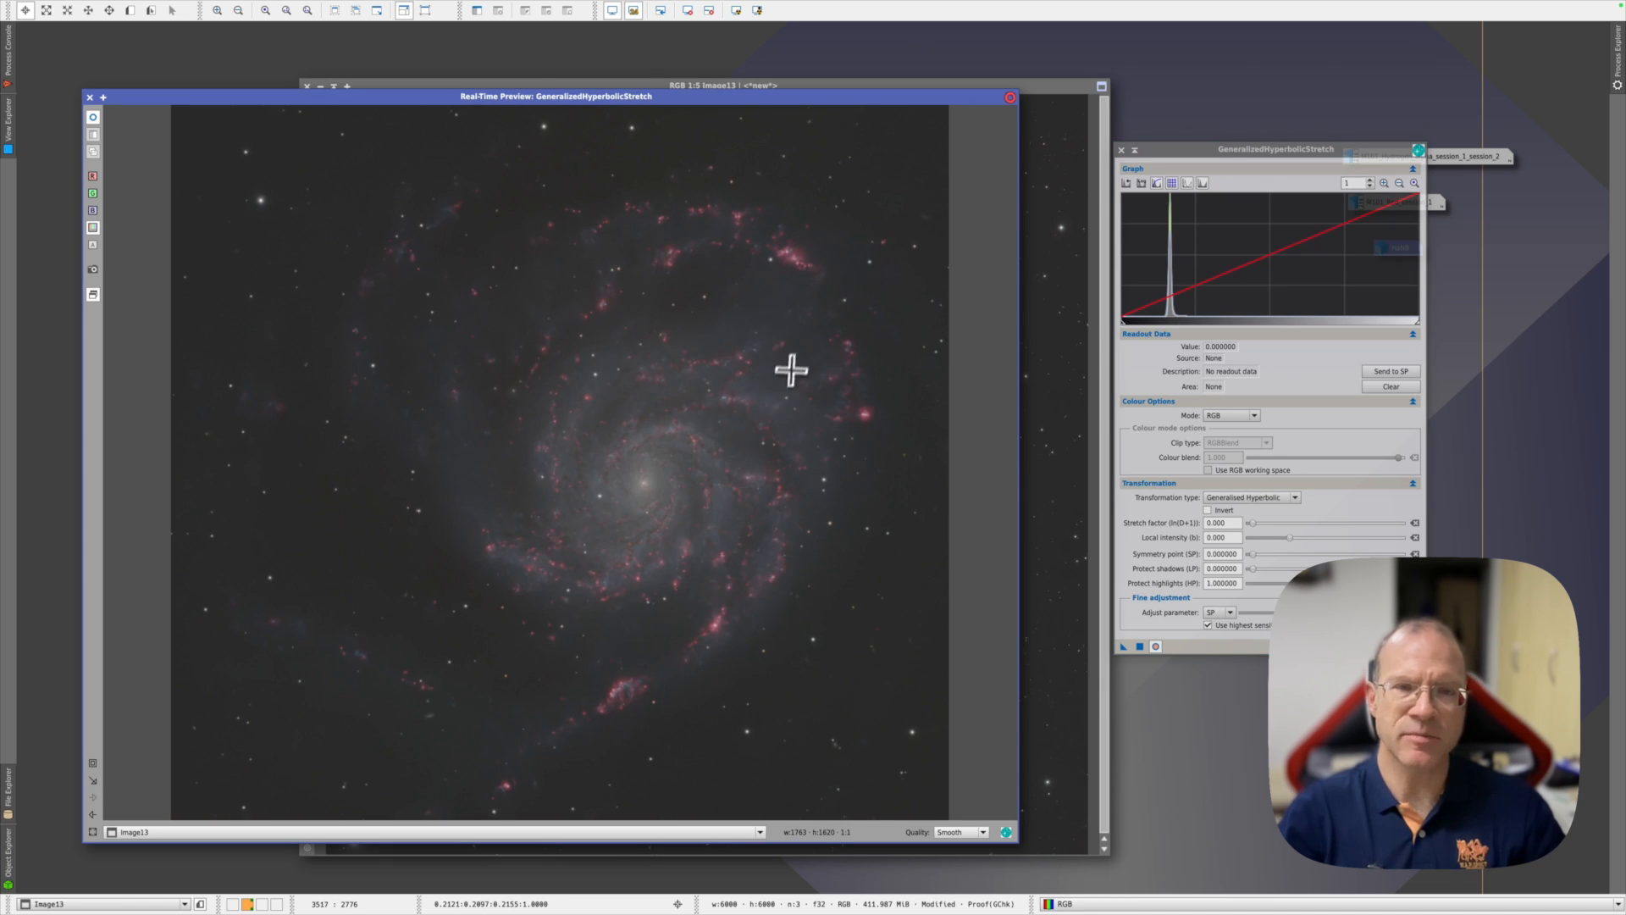
click(763, 289)
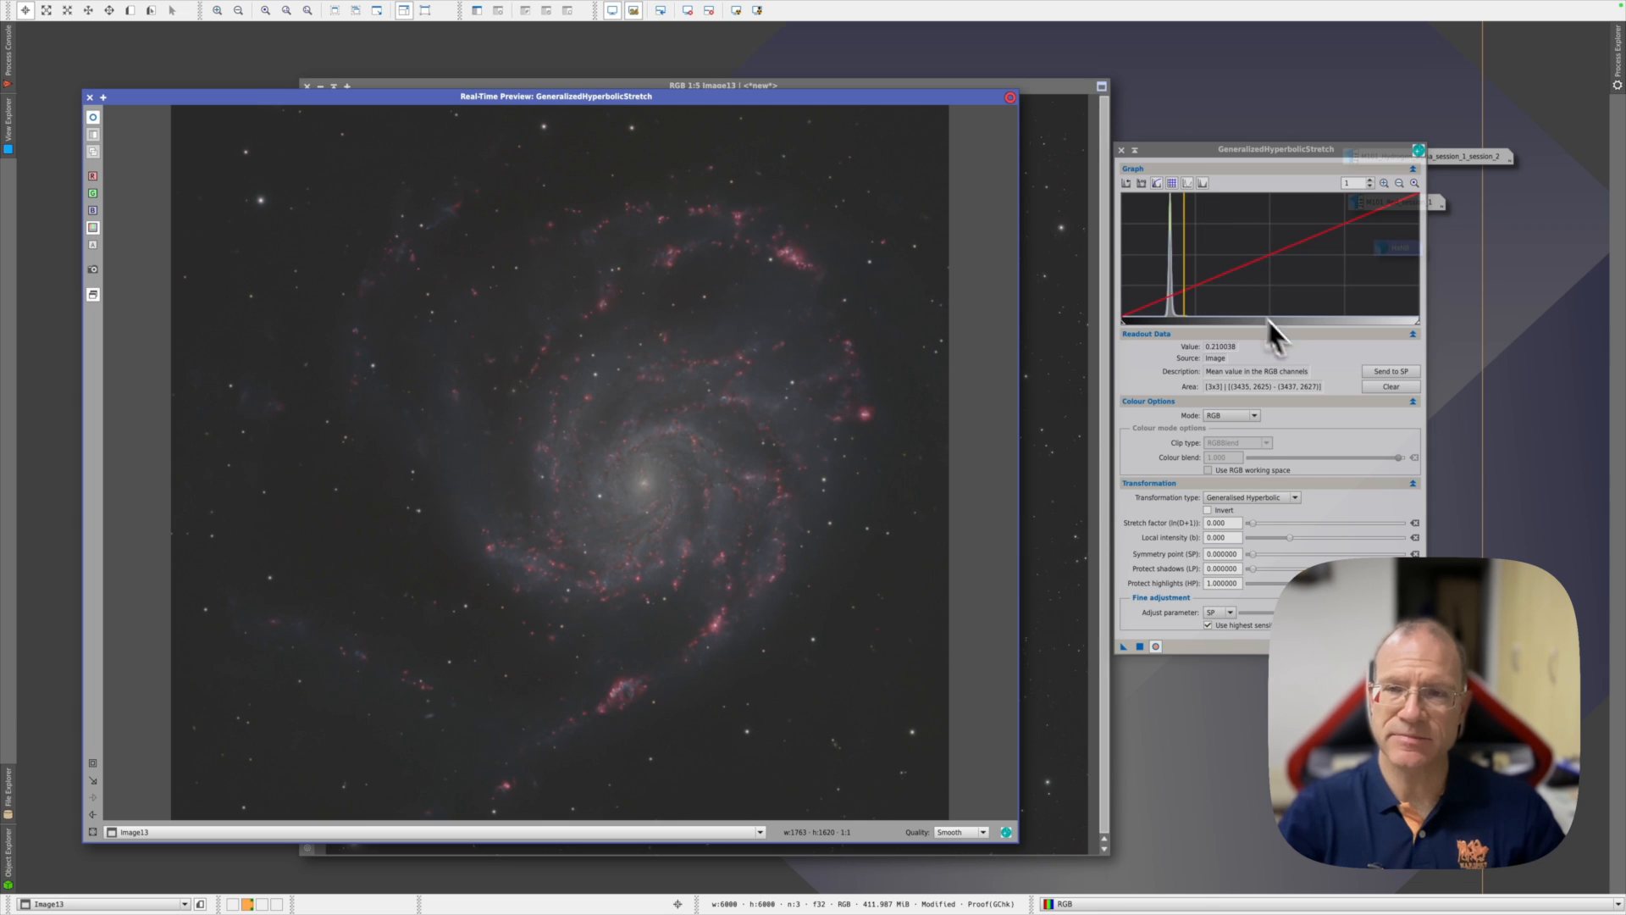
click(1376, 374)
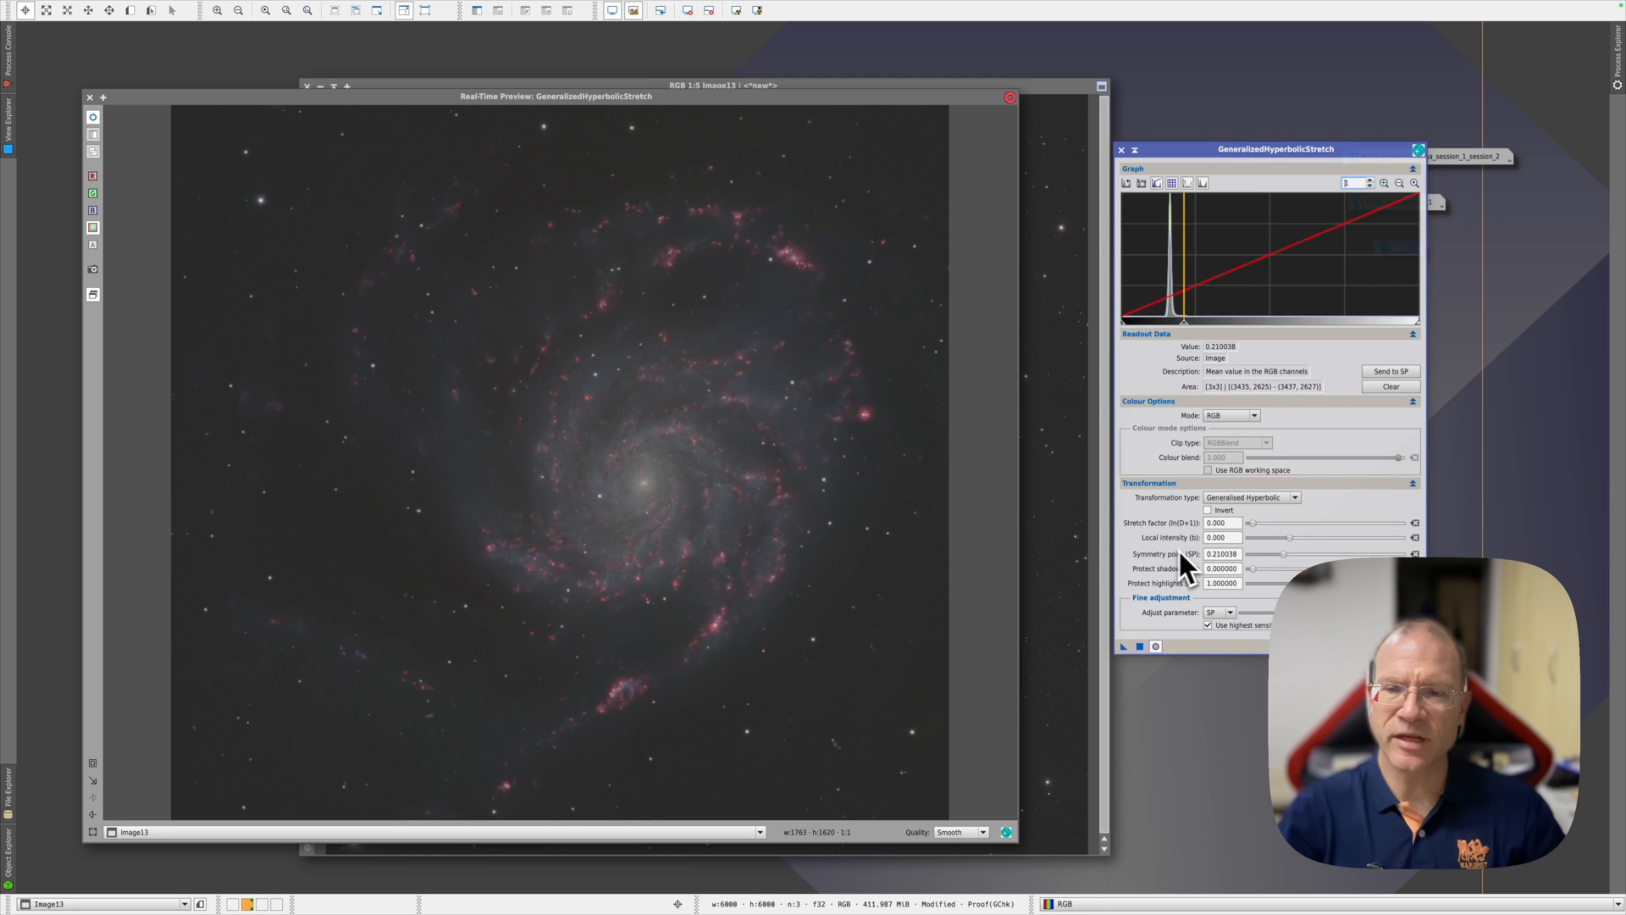
Step: Set local intensity to 0.830, highlight protection to 0.44 and stretch factor to 1.660, apply the stretch, and reset the stretch parameters
drag(1291, 539, 1294, 539)
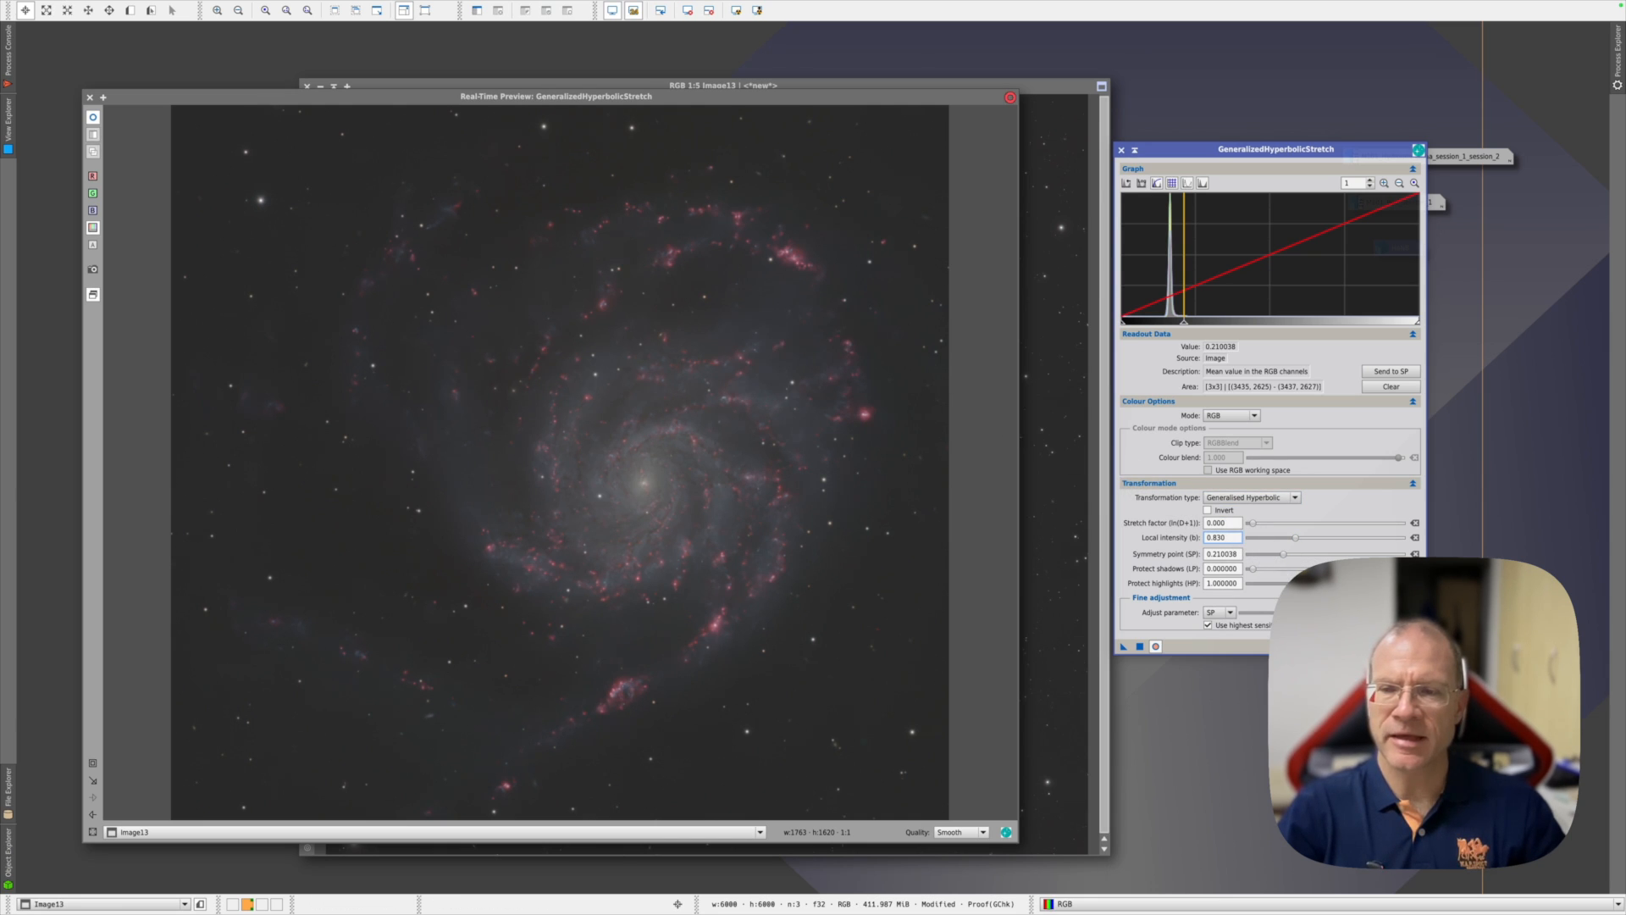
drag(1386, 583, 1317, 583)
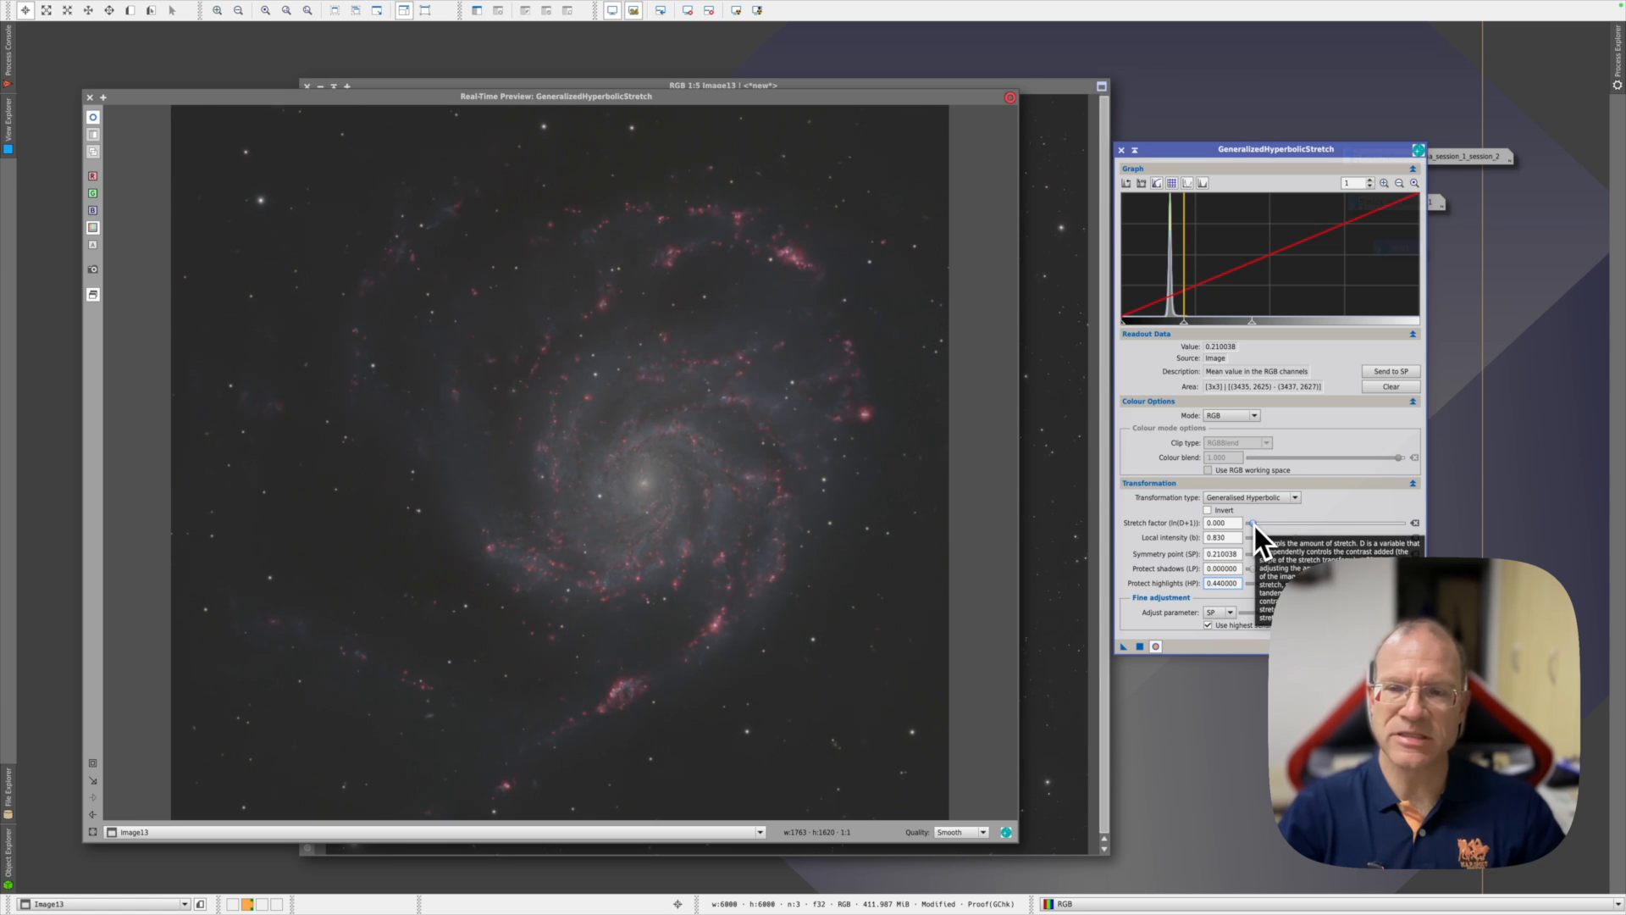
drag(1253, 526, 1265, 529)
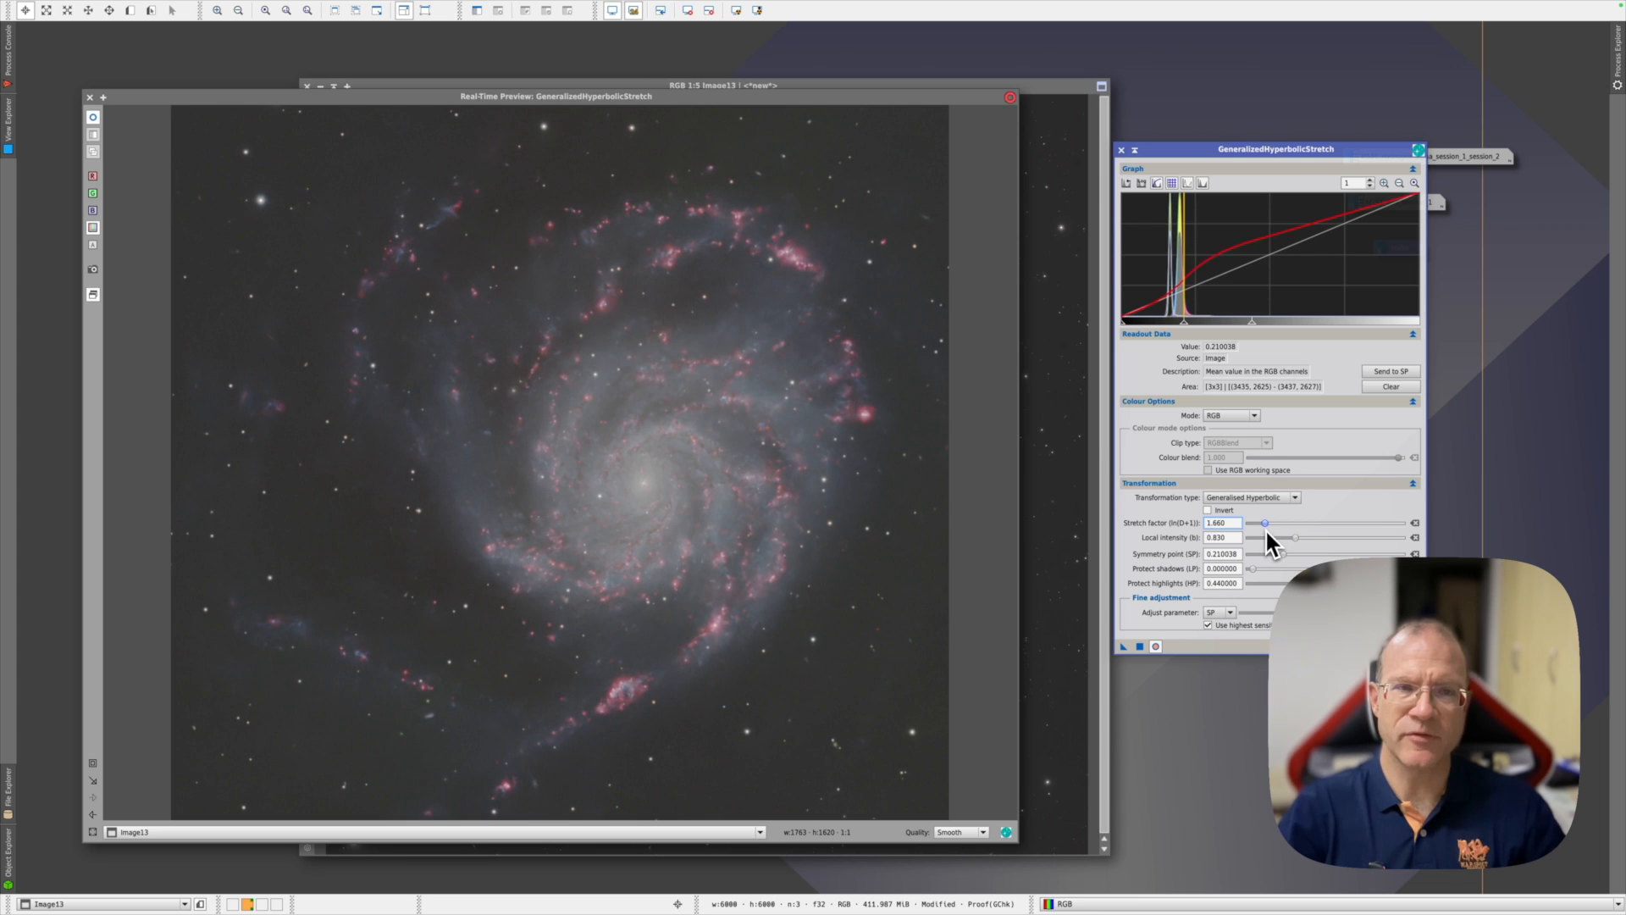
click(1141, 649)
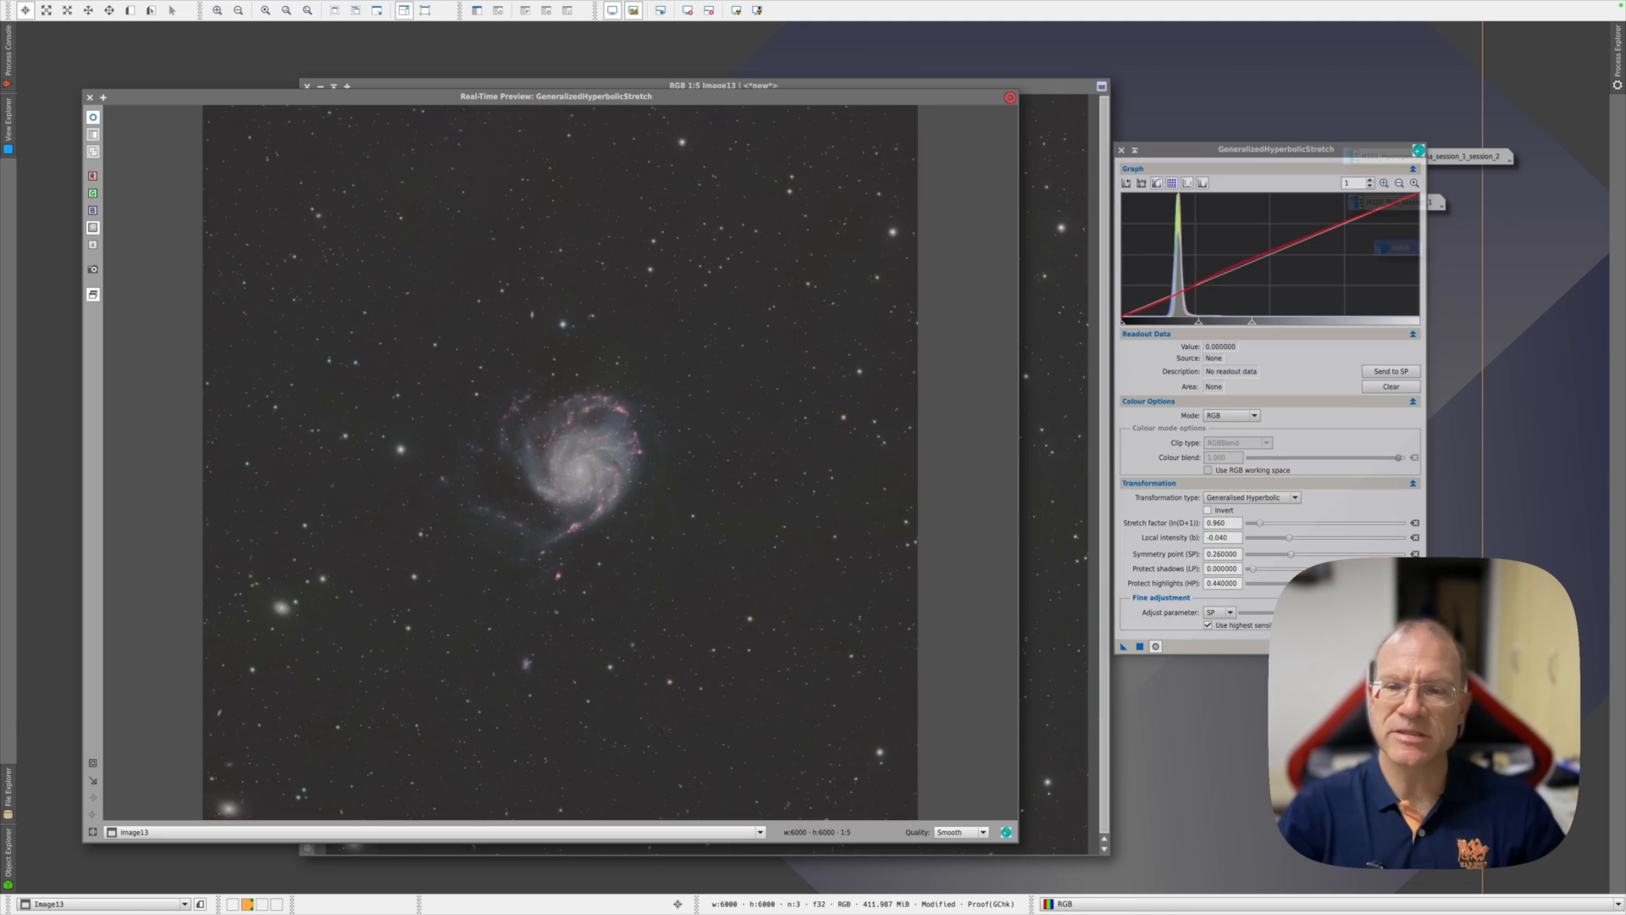
click(1416, 647)
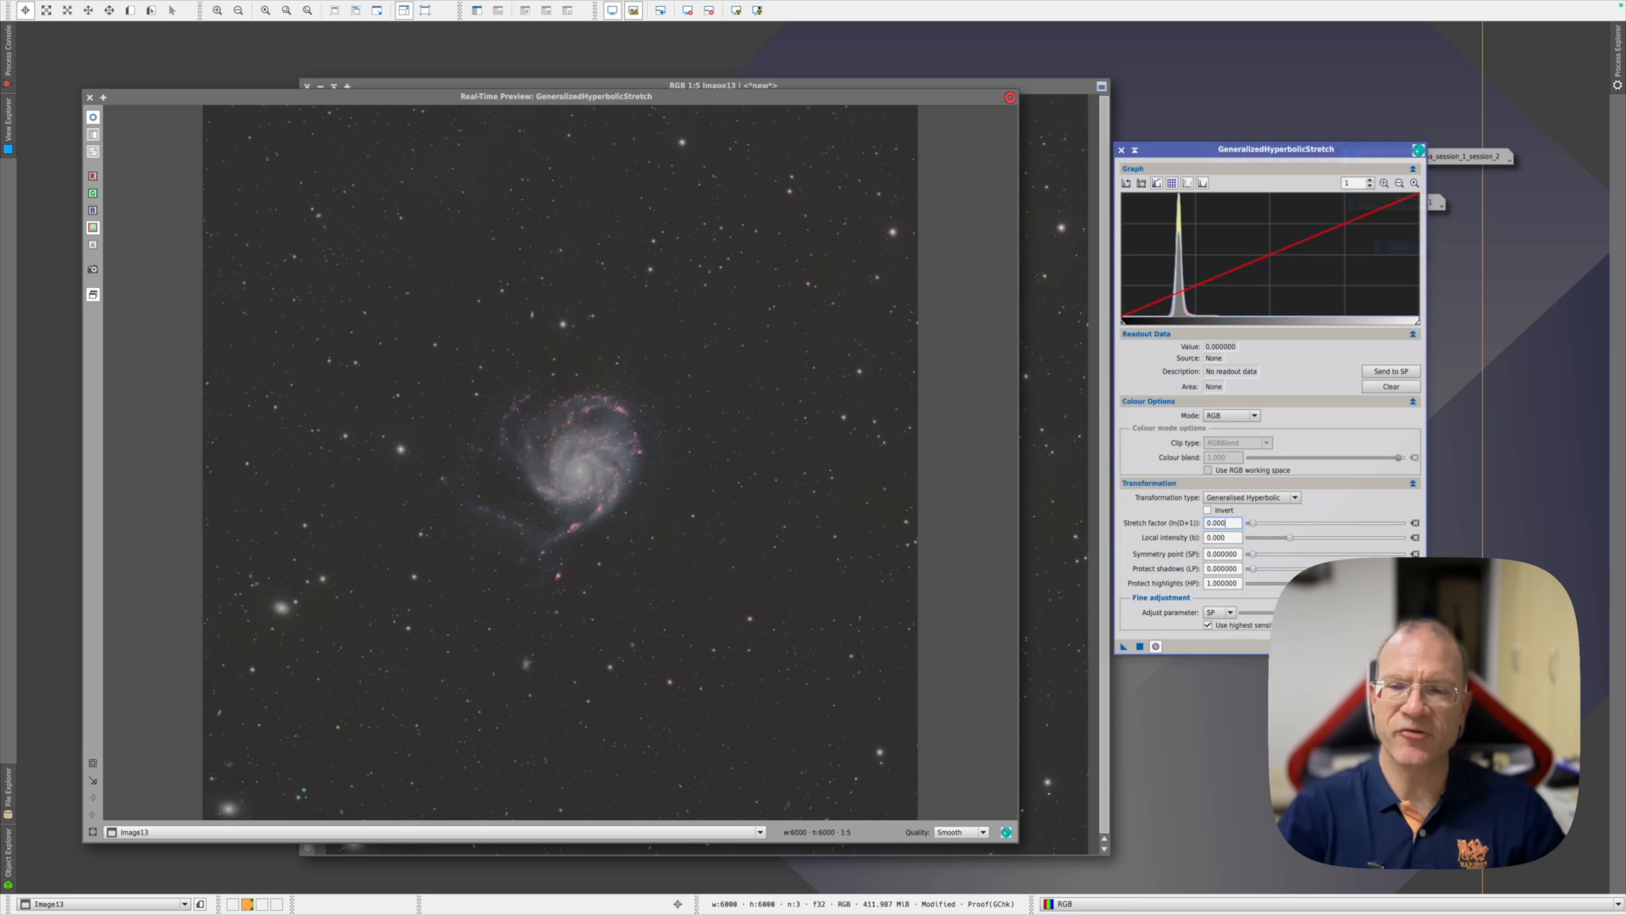
Step: Switch the transformation to Linear, raise the low clip to 0.000001 for a blackpoint of 0.086610, compare the preview and apply it to Image13
click(1293, 500)
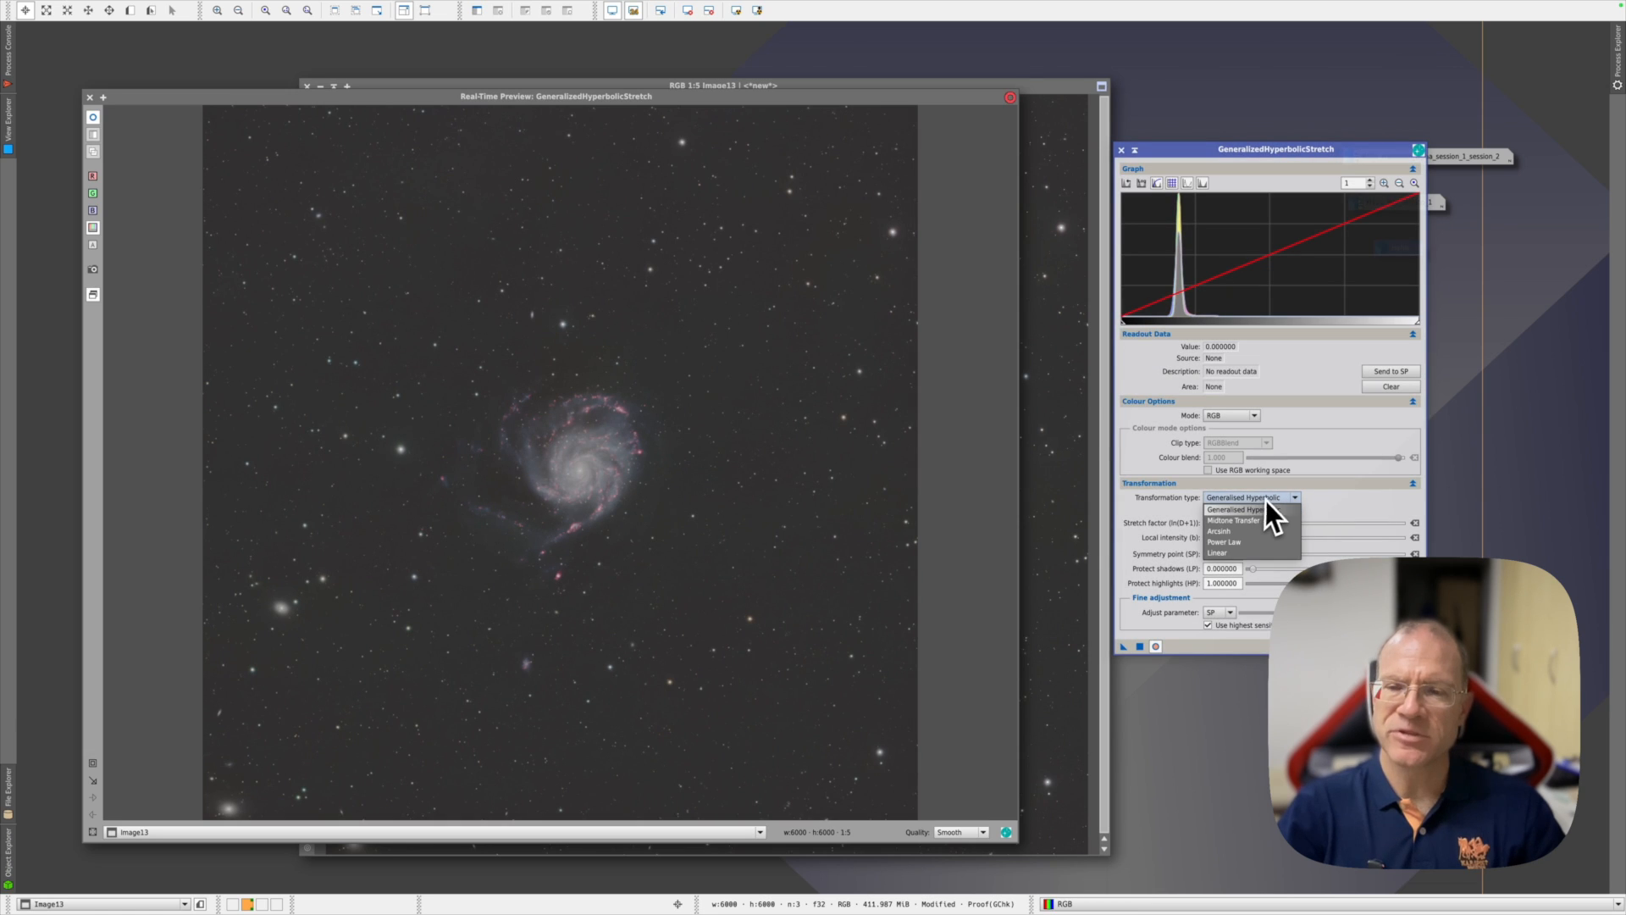
click(1241, 552)
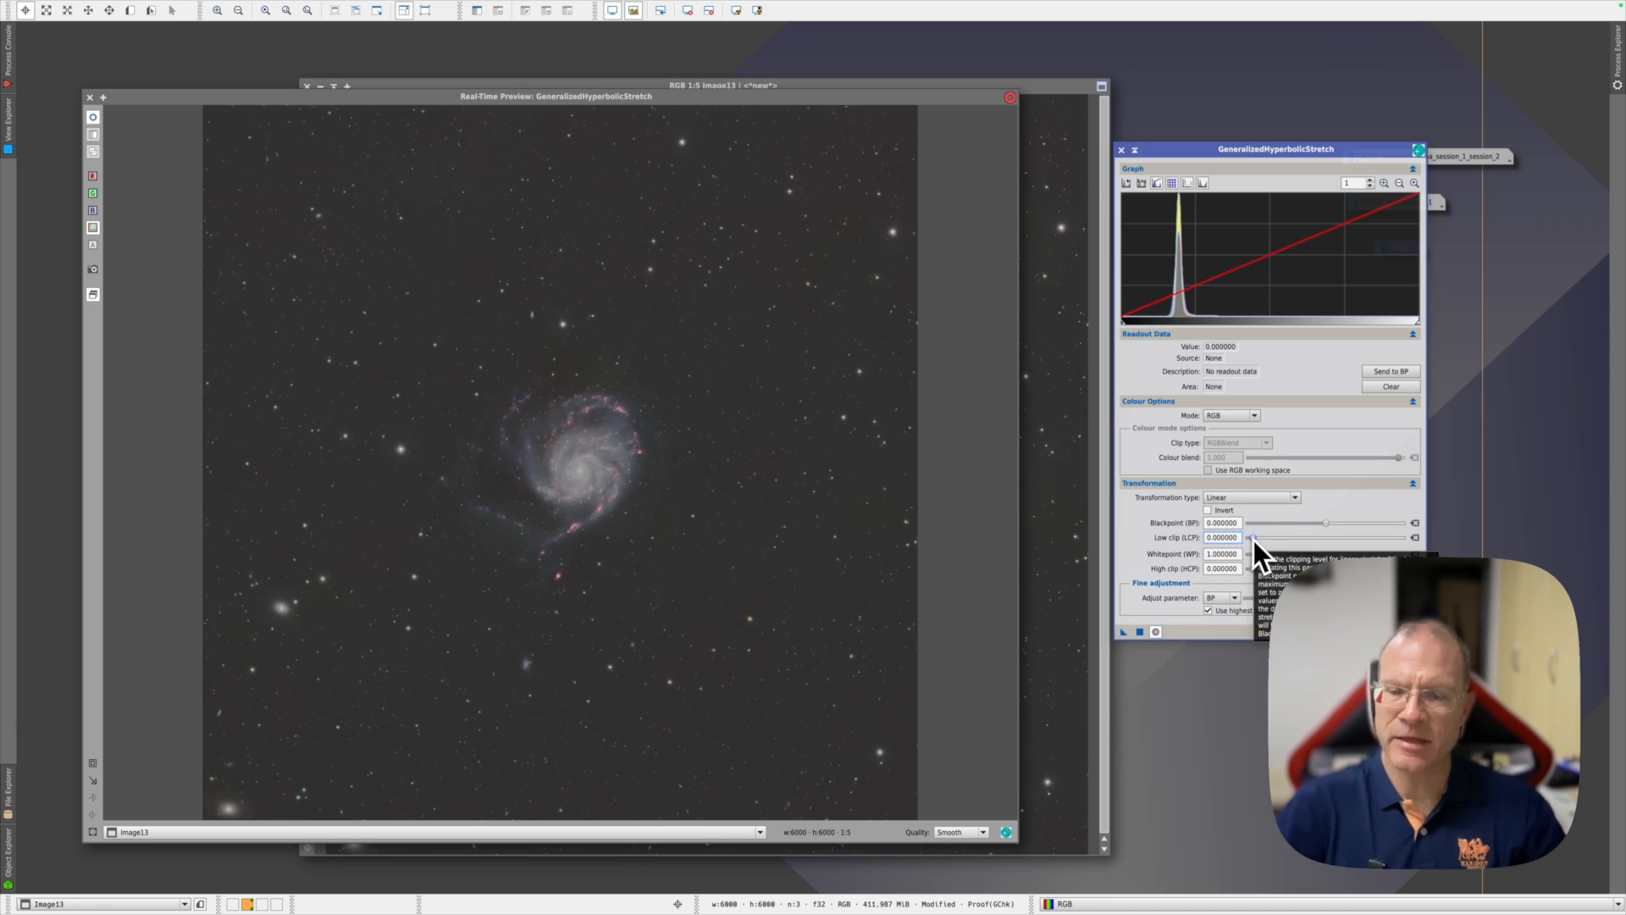
key(Up)
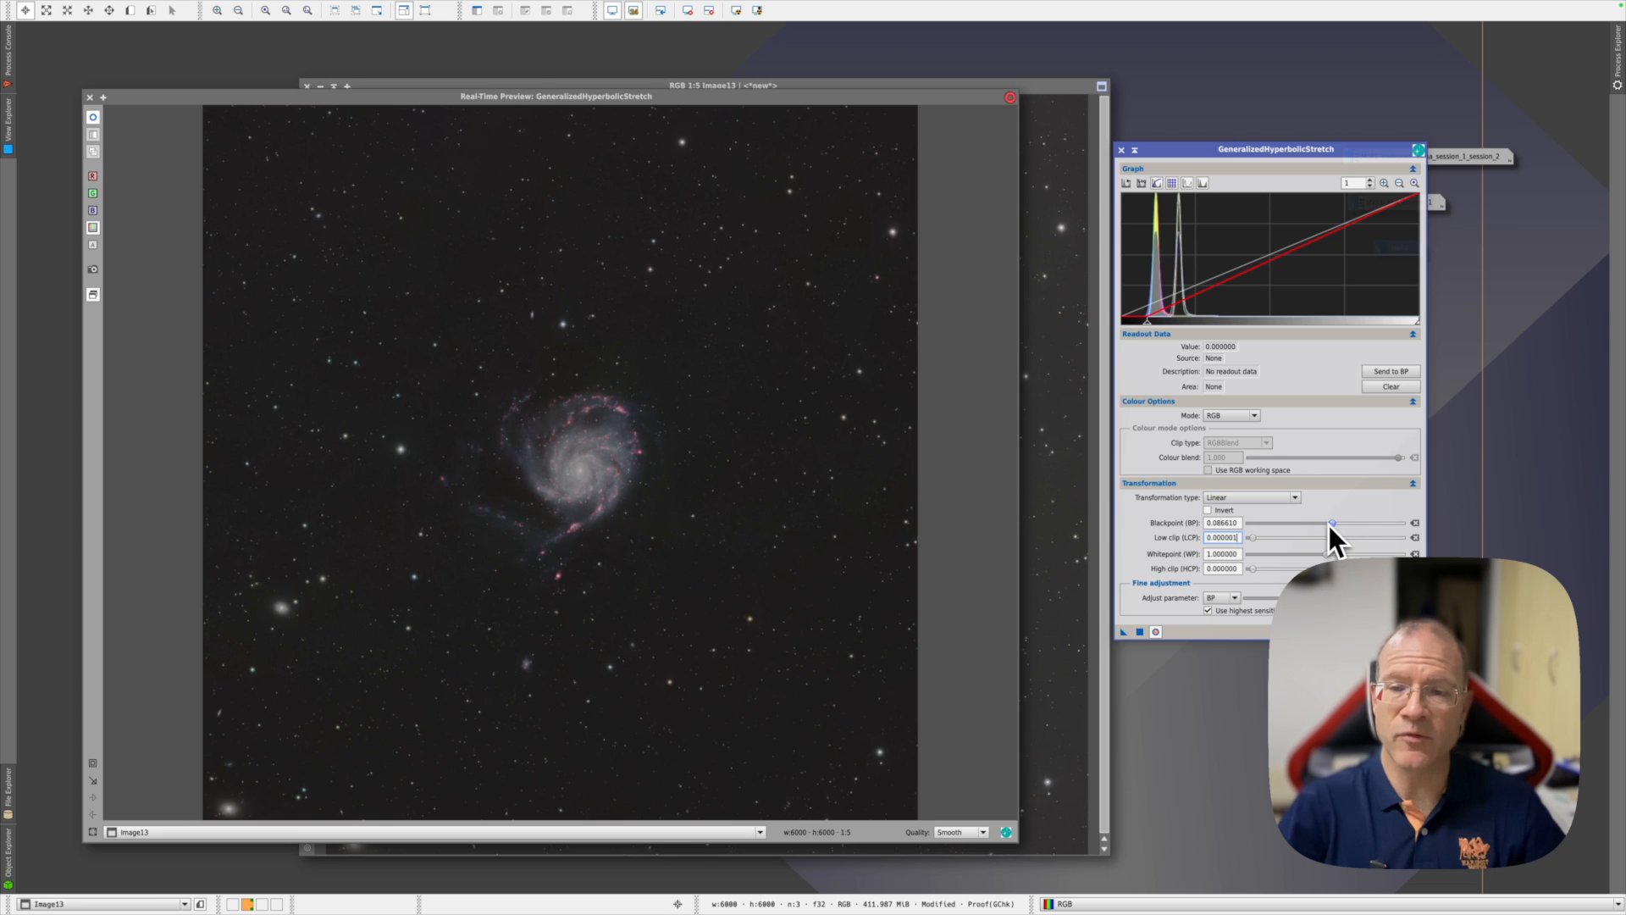
click(1157, 632)
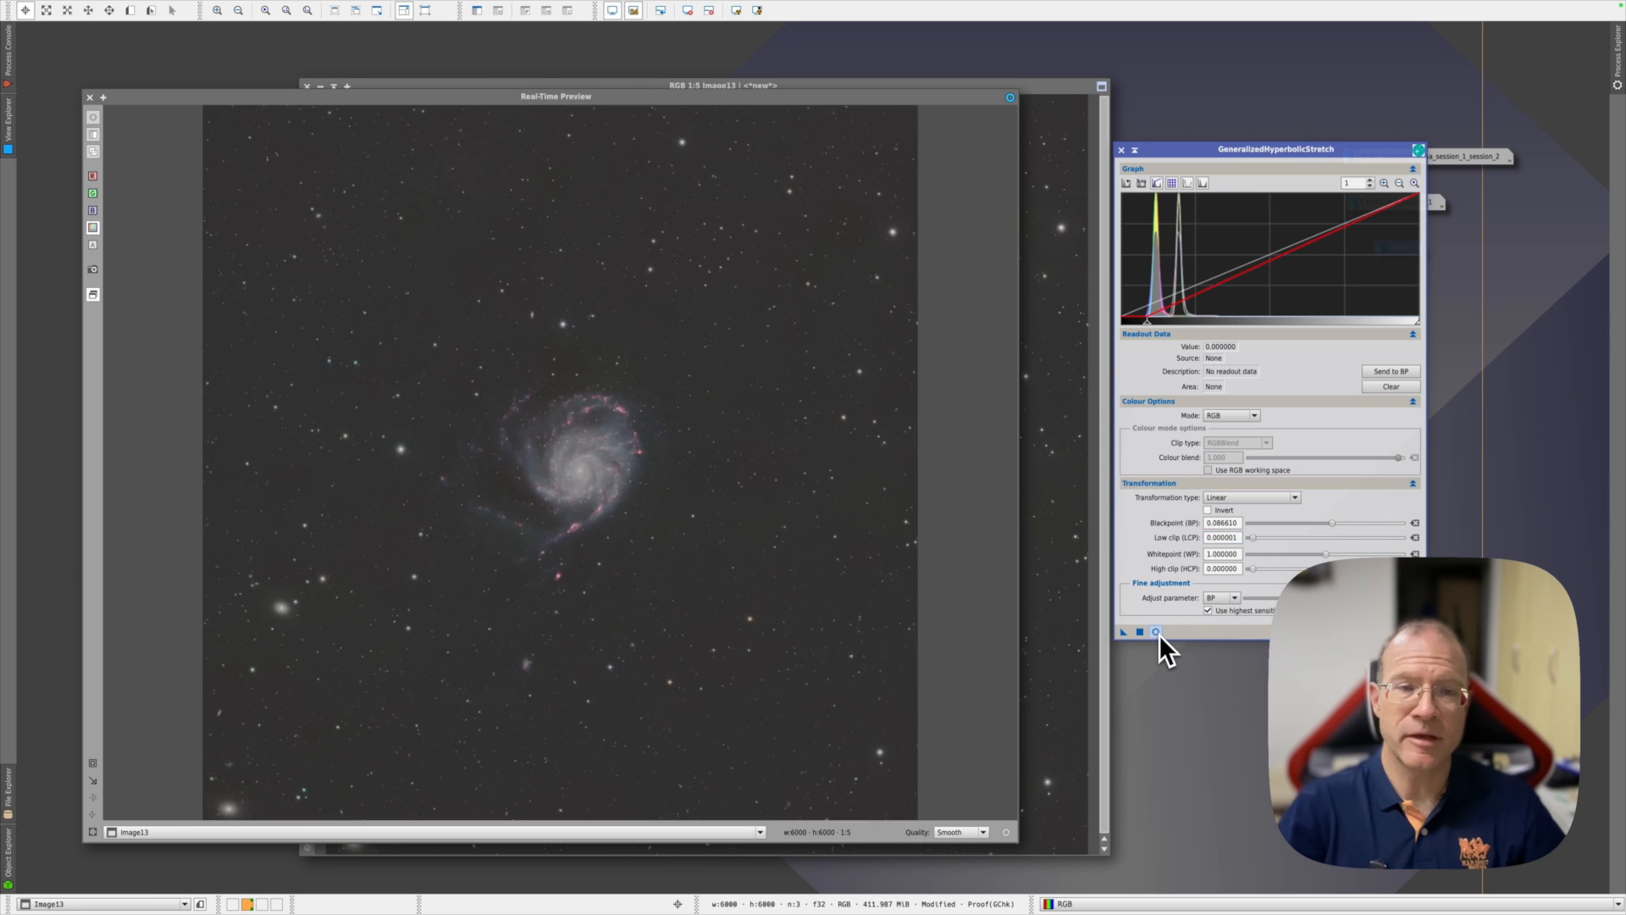
click(1156, 632)
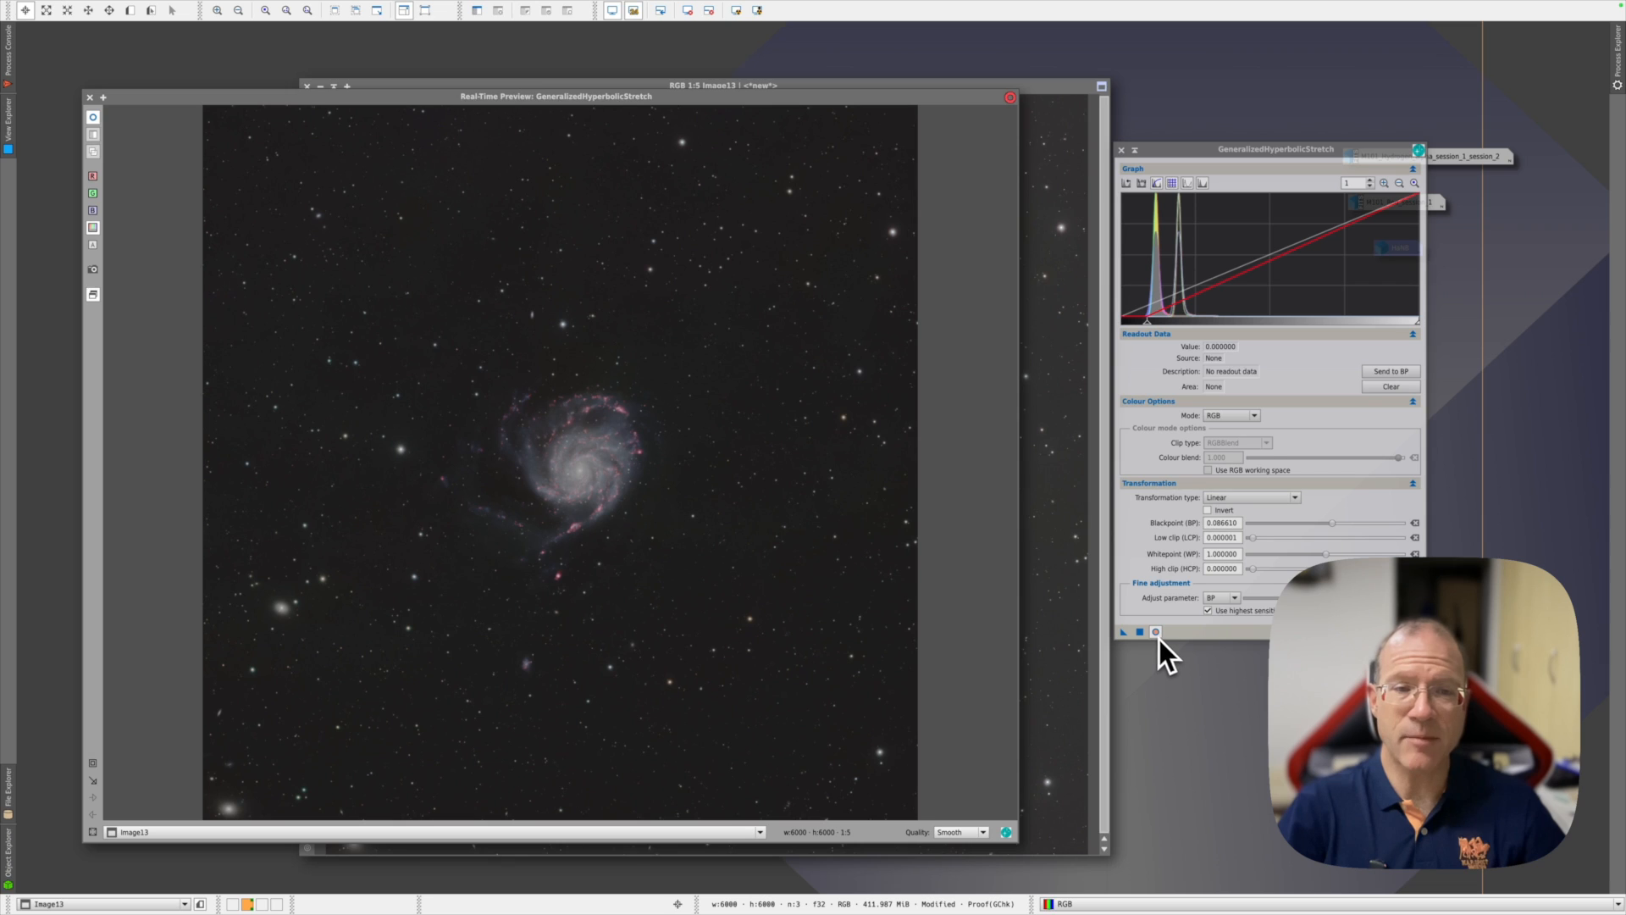
click(1140, 633)
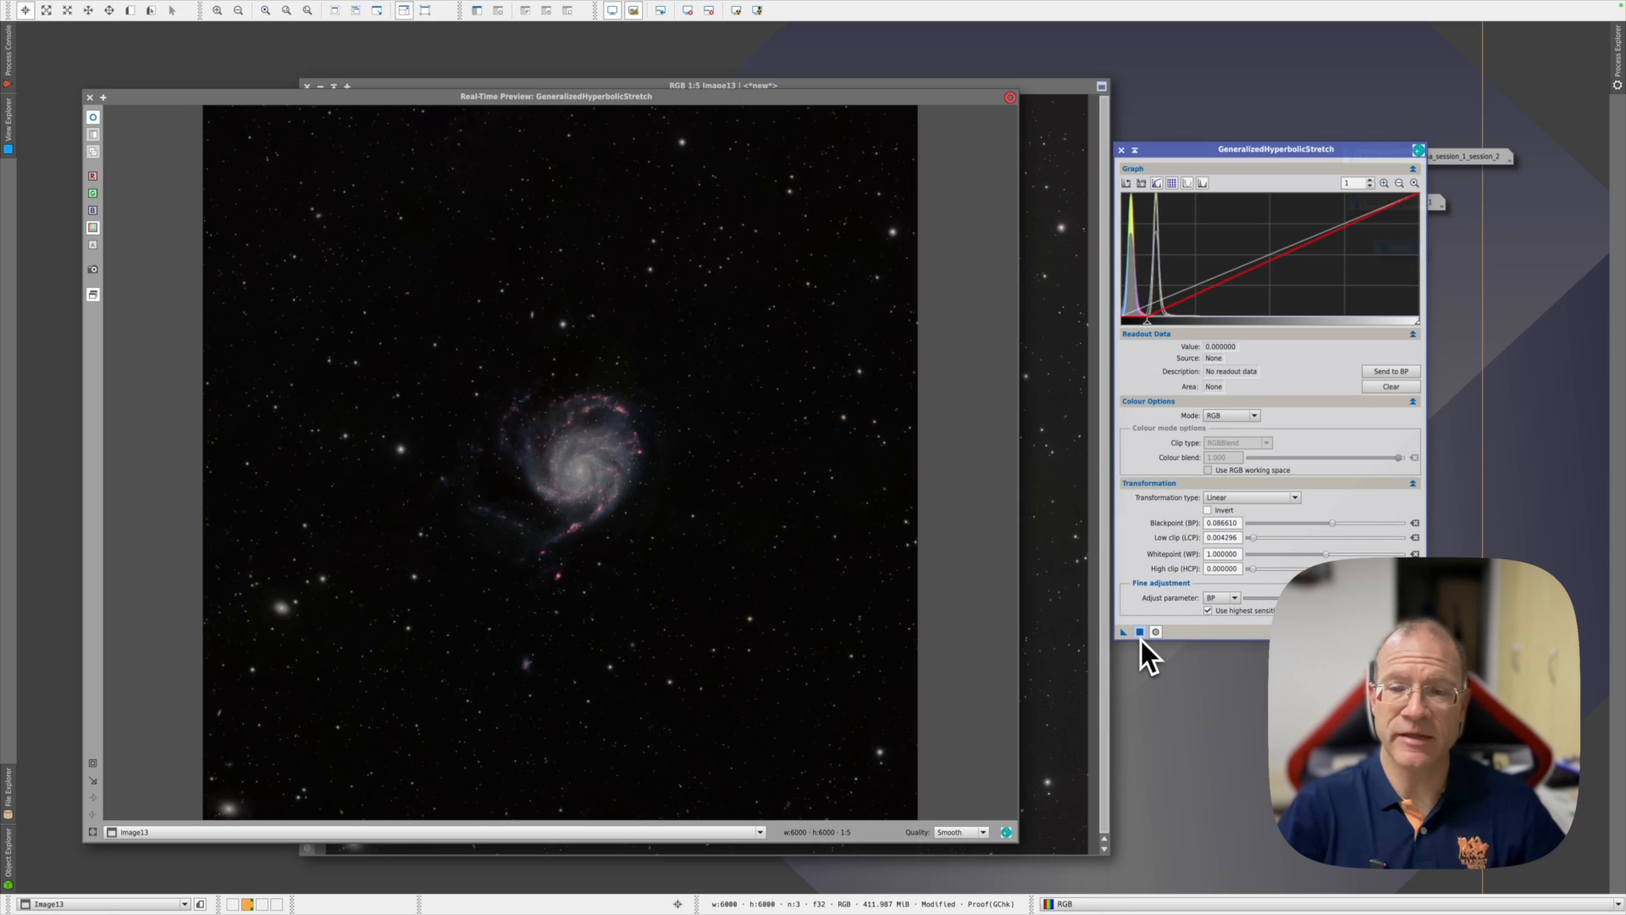
Step: Close the real-time preview and the GeneralizedHyperbolicStretch process
click(91, 98)
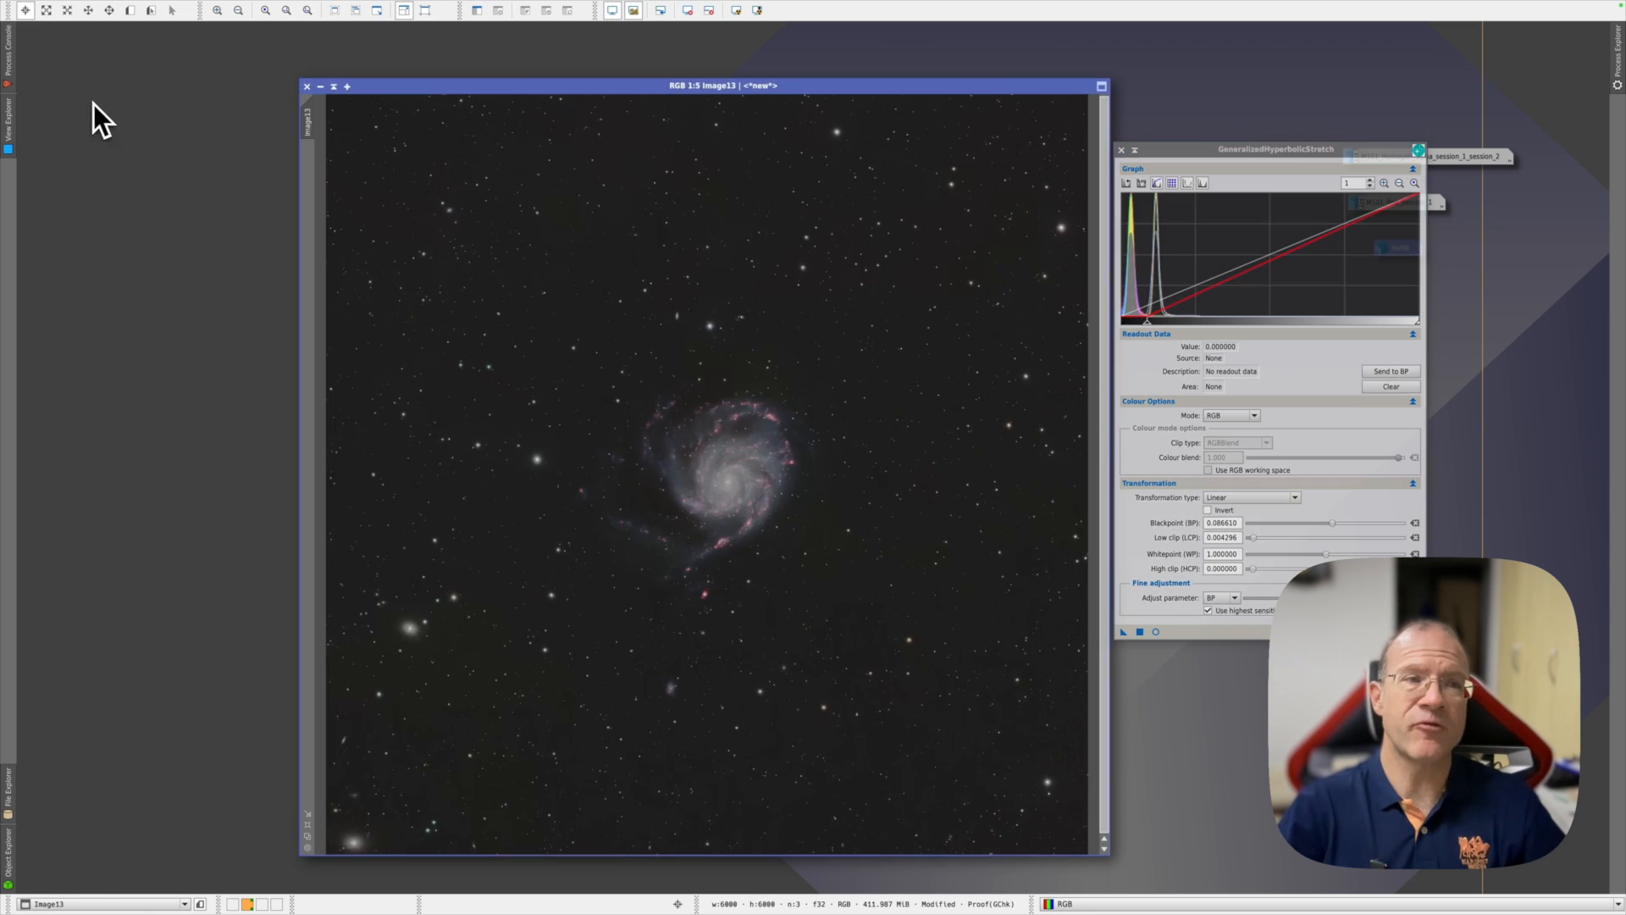
click(1122, 150)
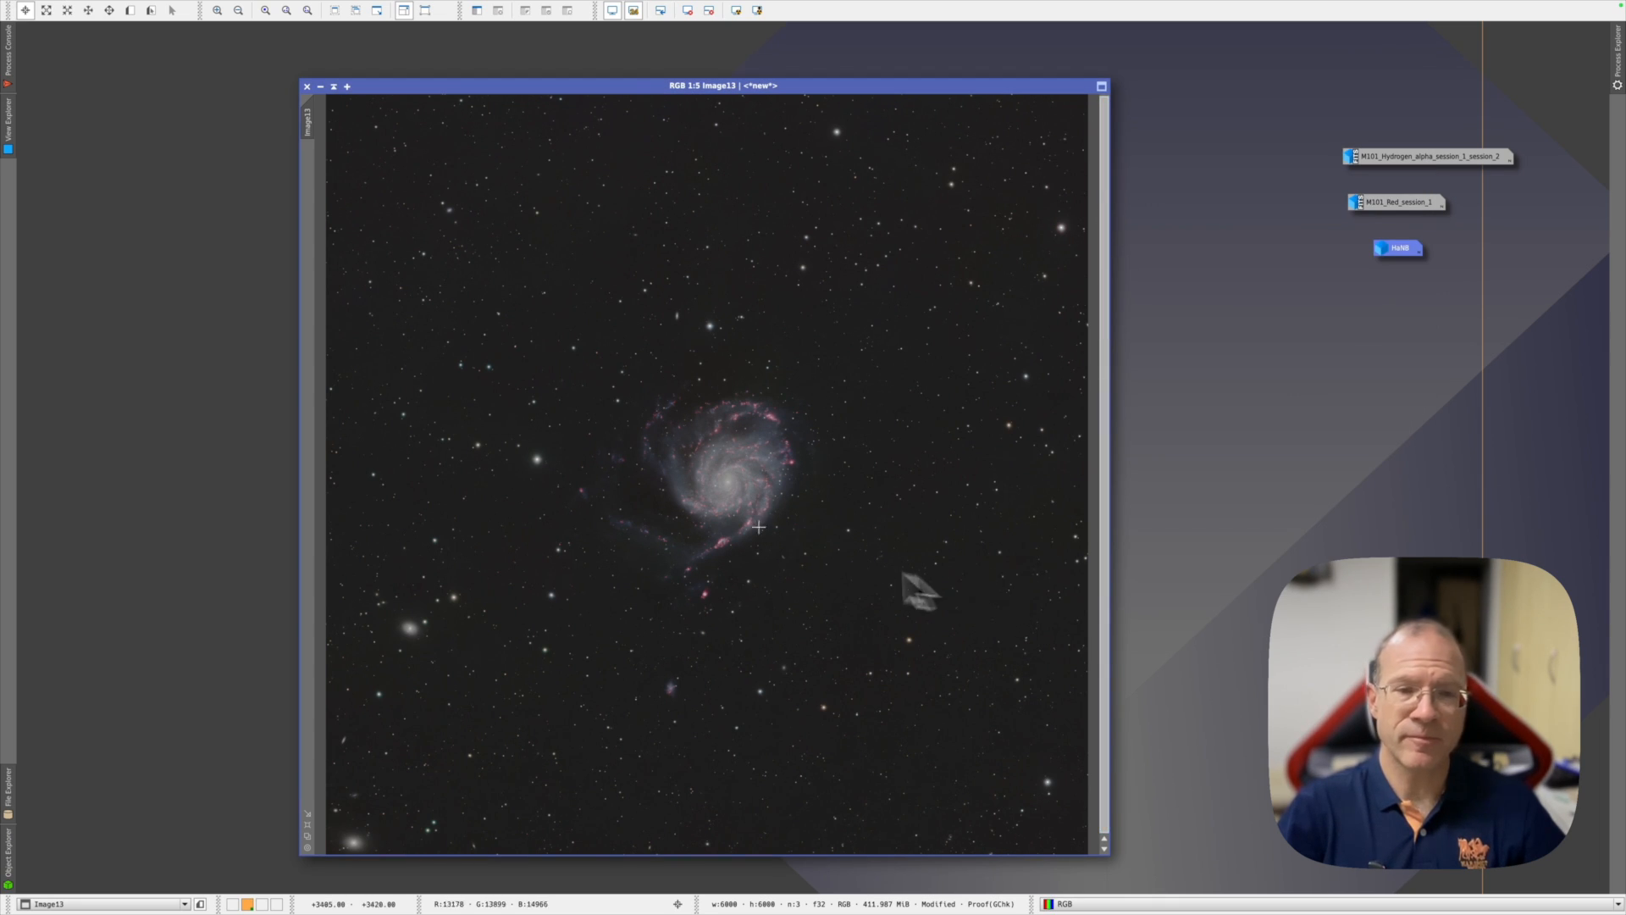
scroll(791, 467, down, 3)
scroll(793, 468, up, 7)
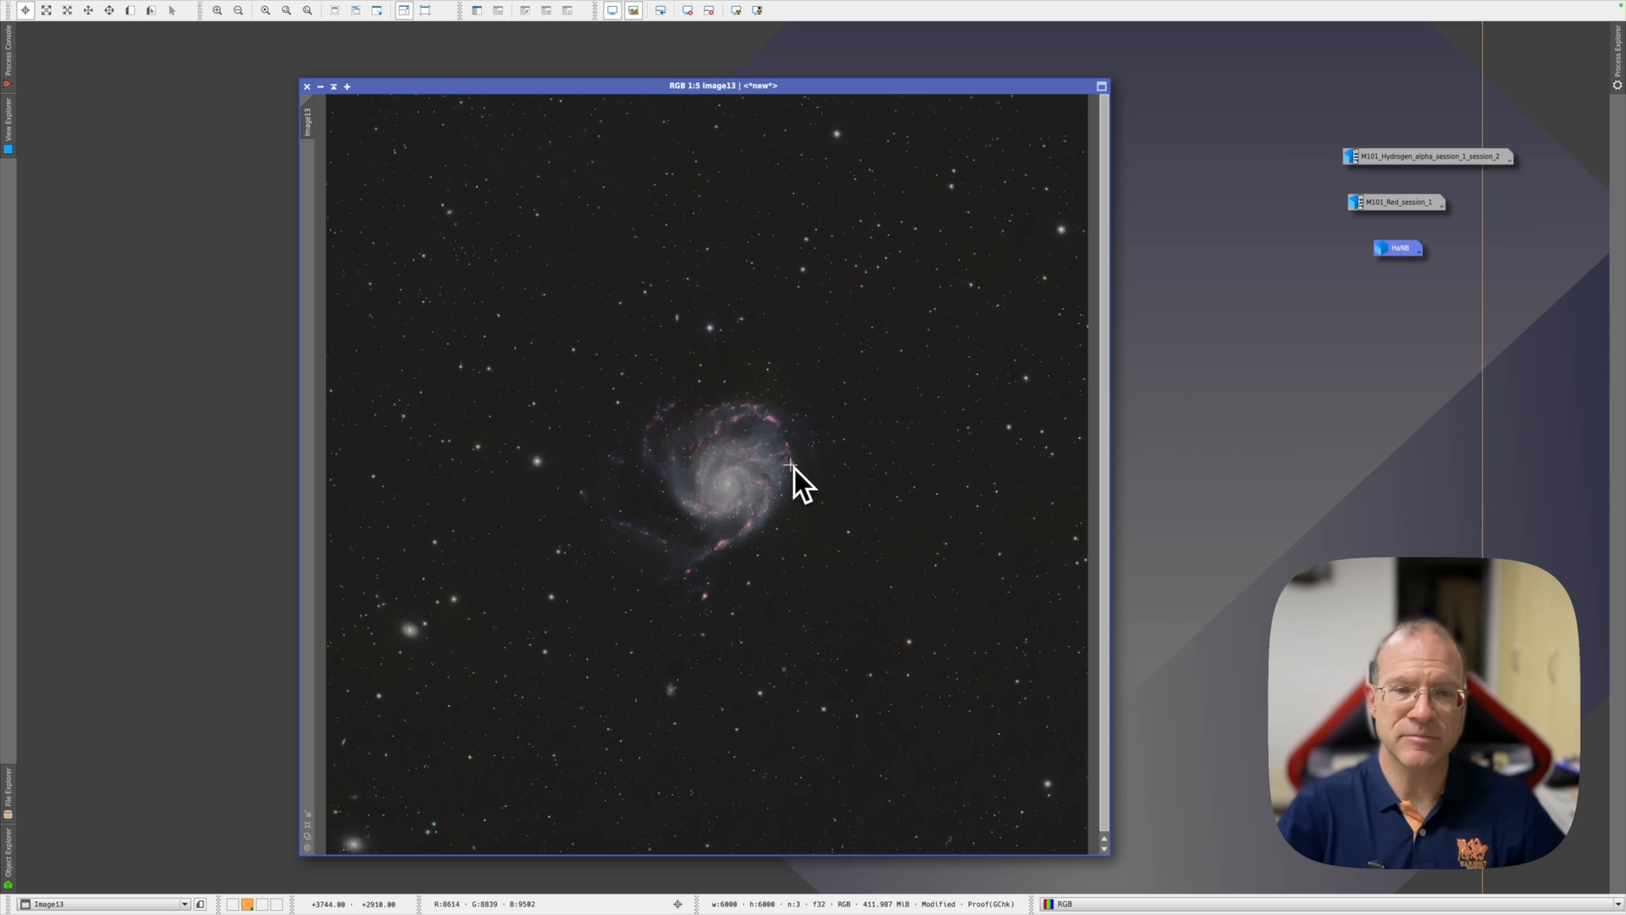
scroll(796, 467, down, 2)
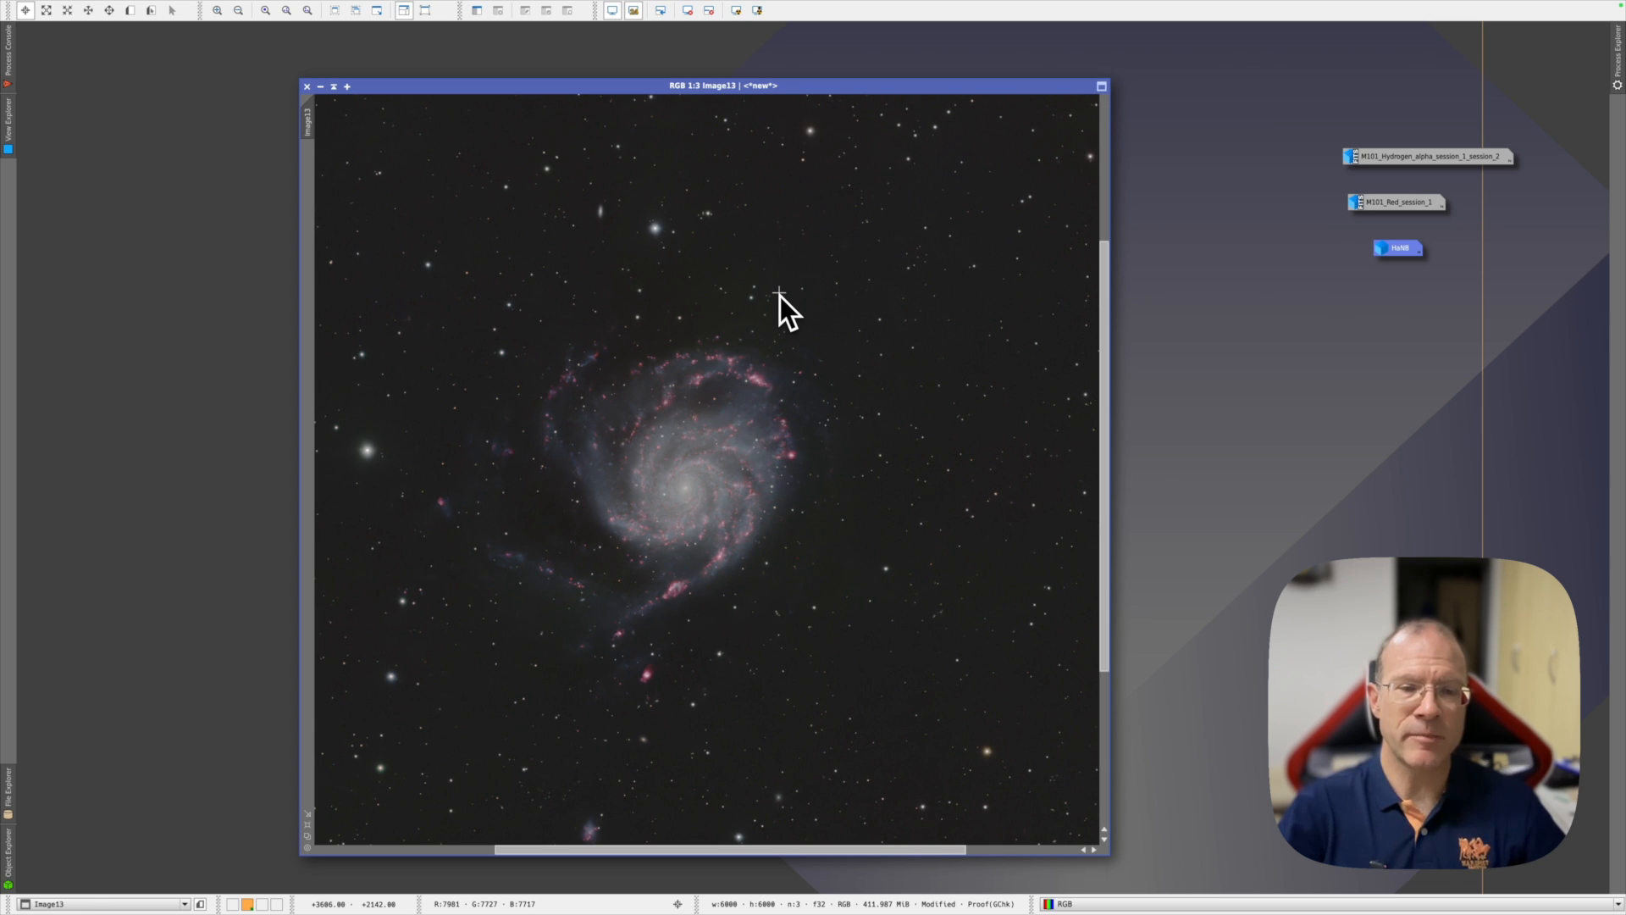
Step: Open LocalHistogramEqualization and set kernel radius to 150, contrast limit to 1.3 and amount to 0.520
click(302, 7)
mouse_move(315, 26)
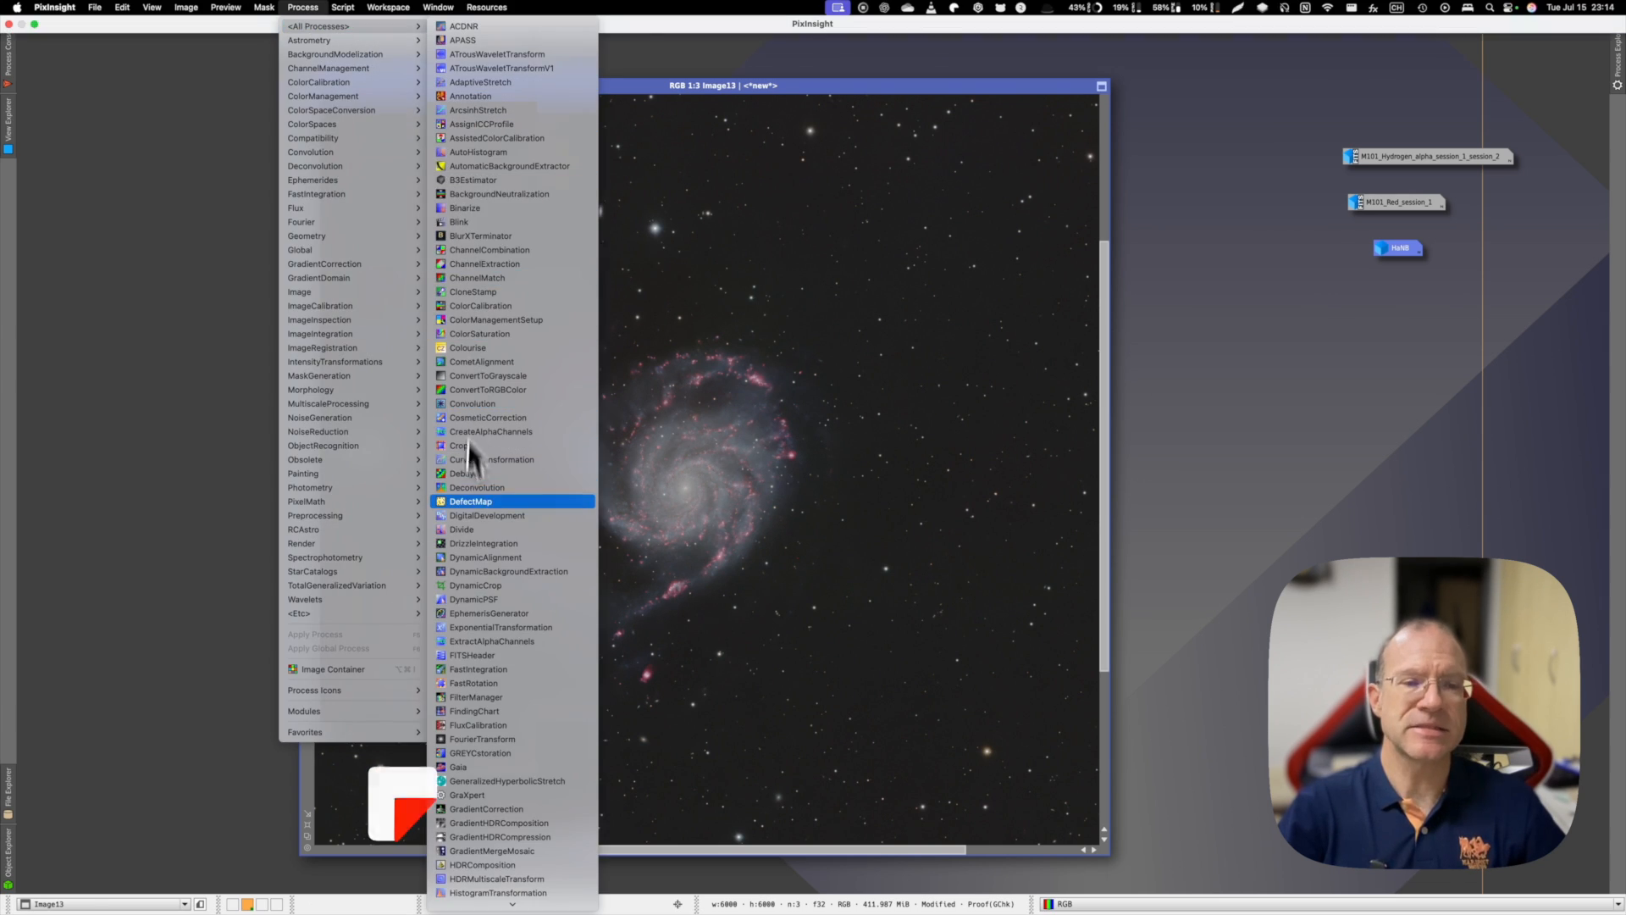
scroll(468, 508, down, 10)
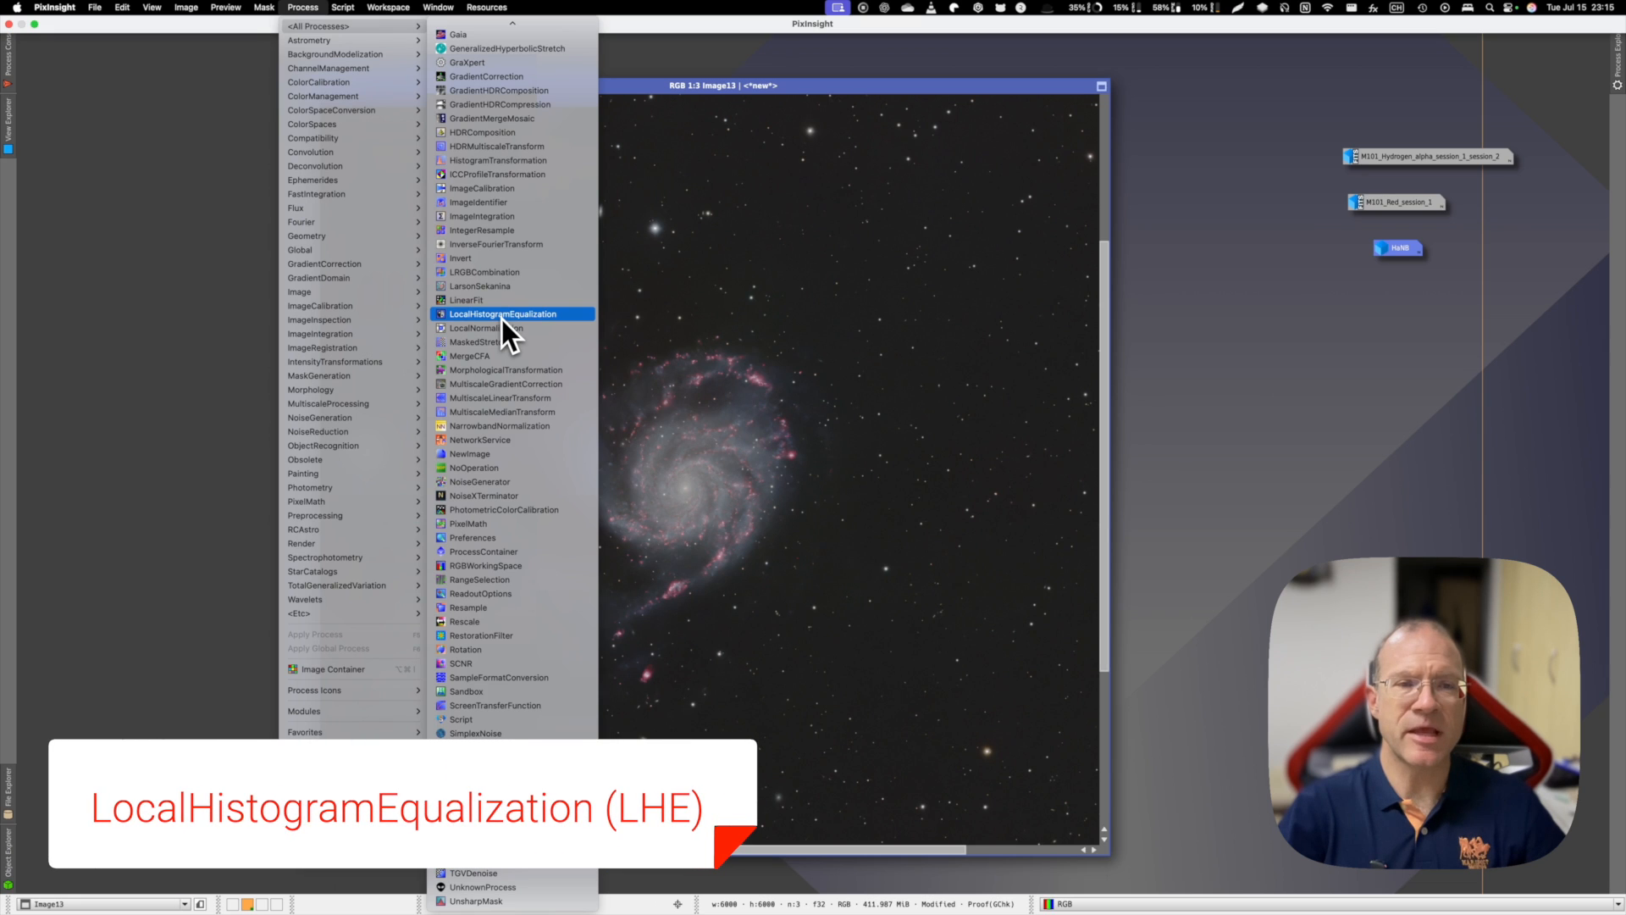
click(501, 319)
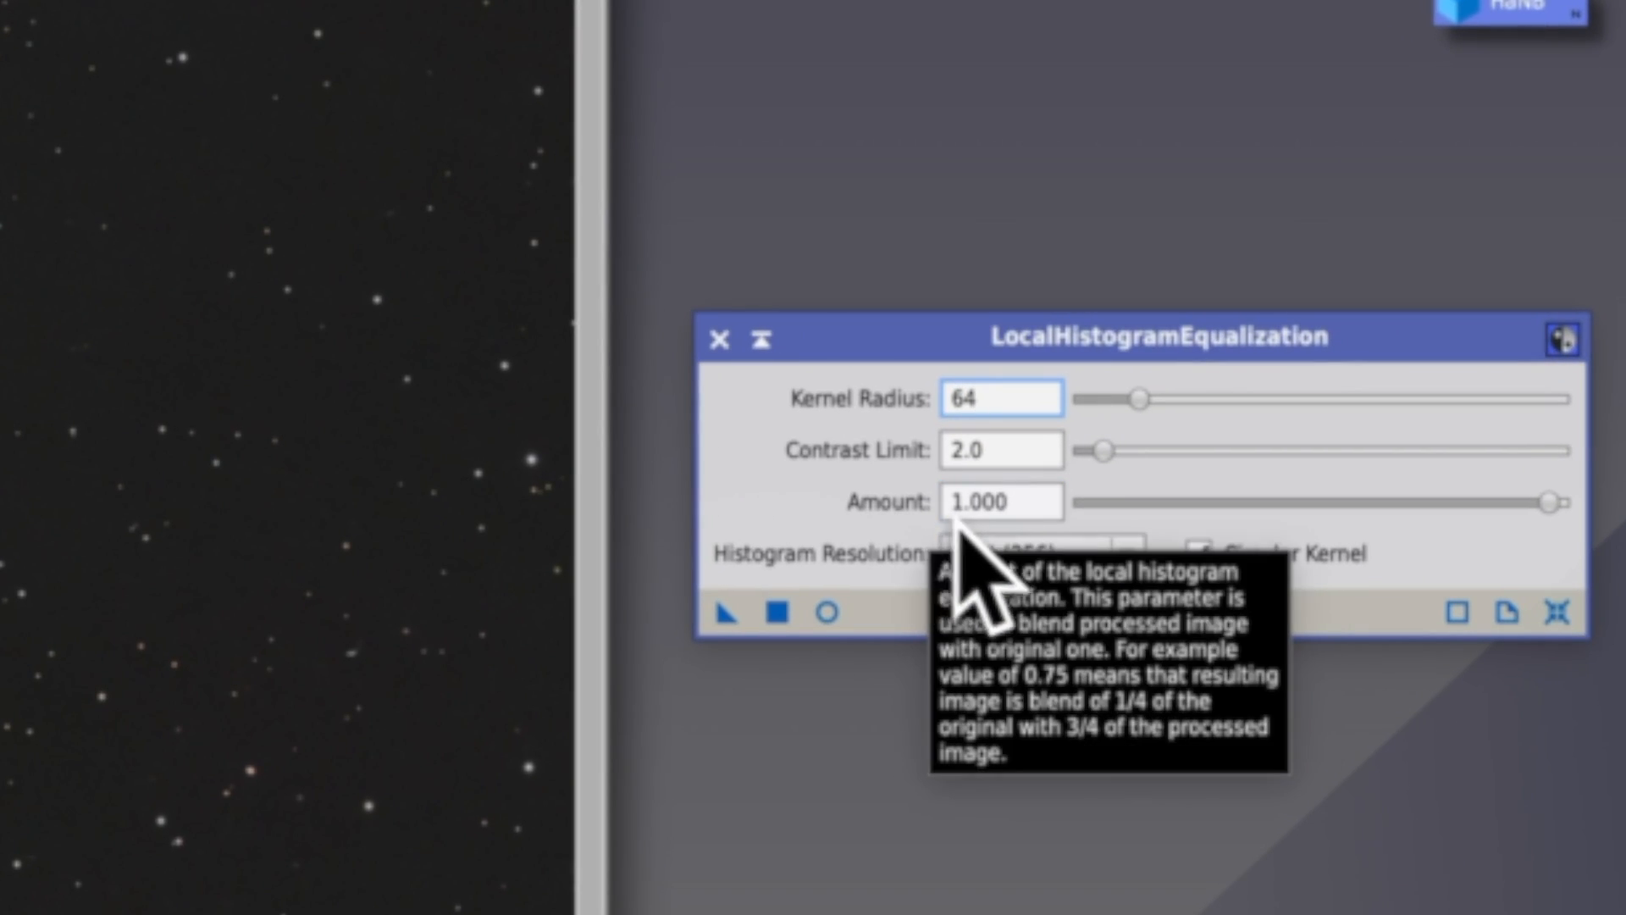
drag(984, 394, 912, 393)
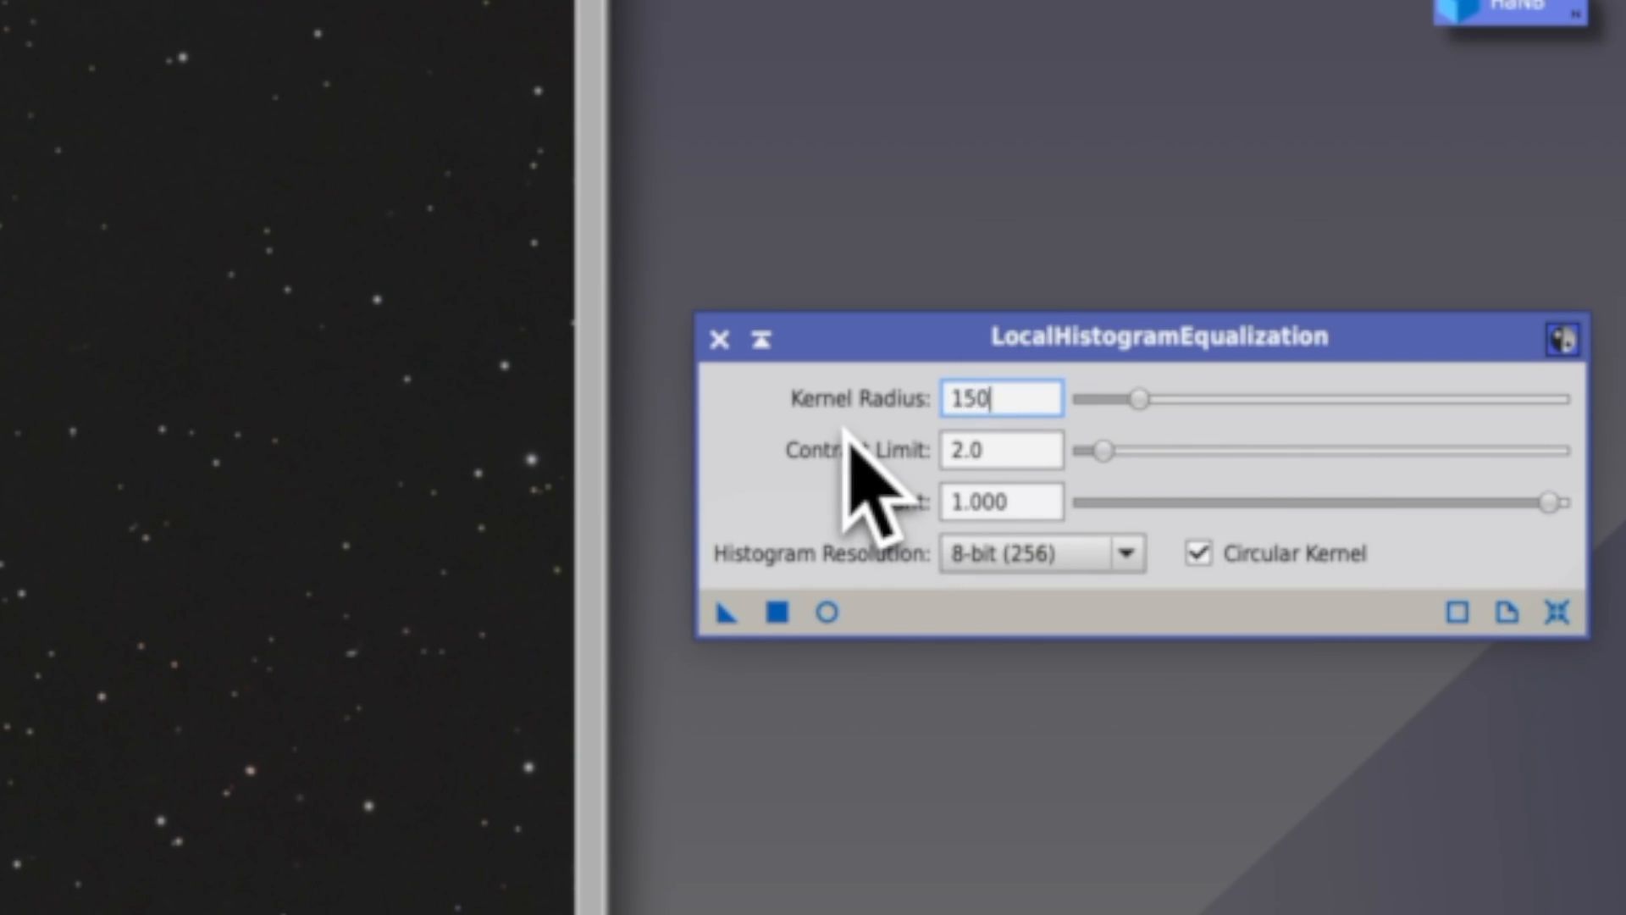
text(150)
key(Tab)
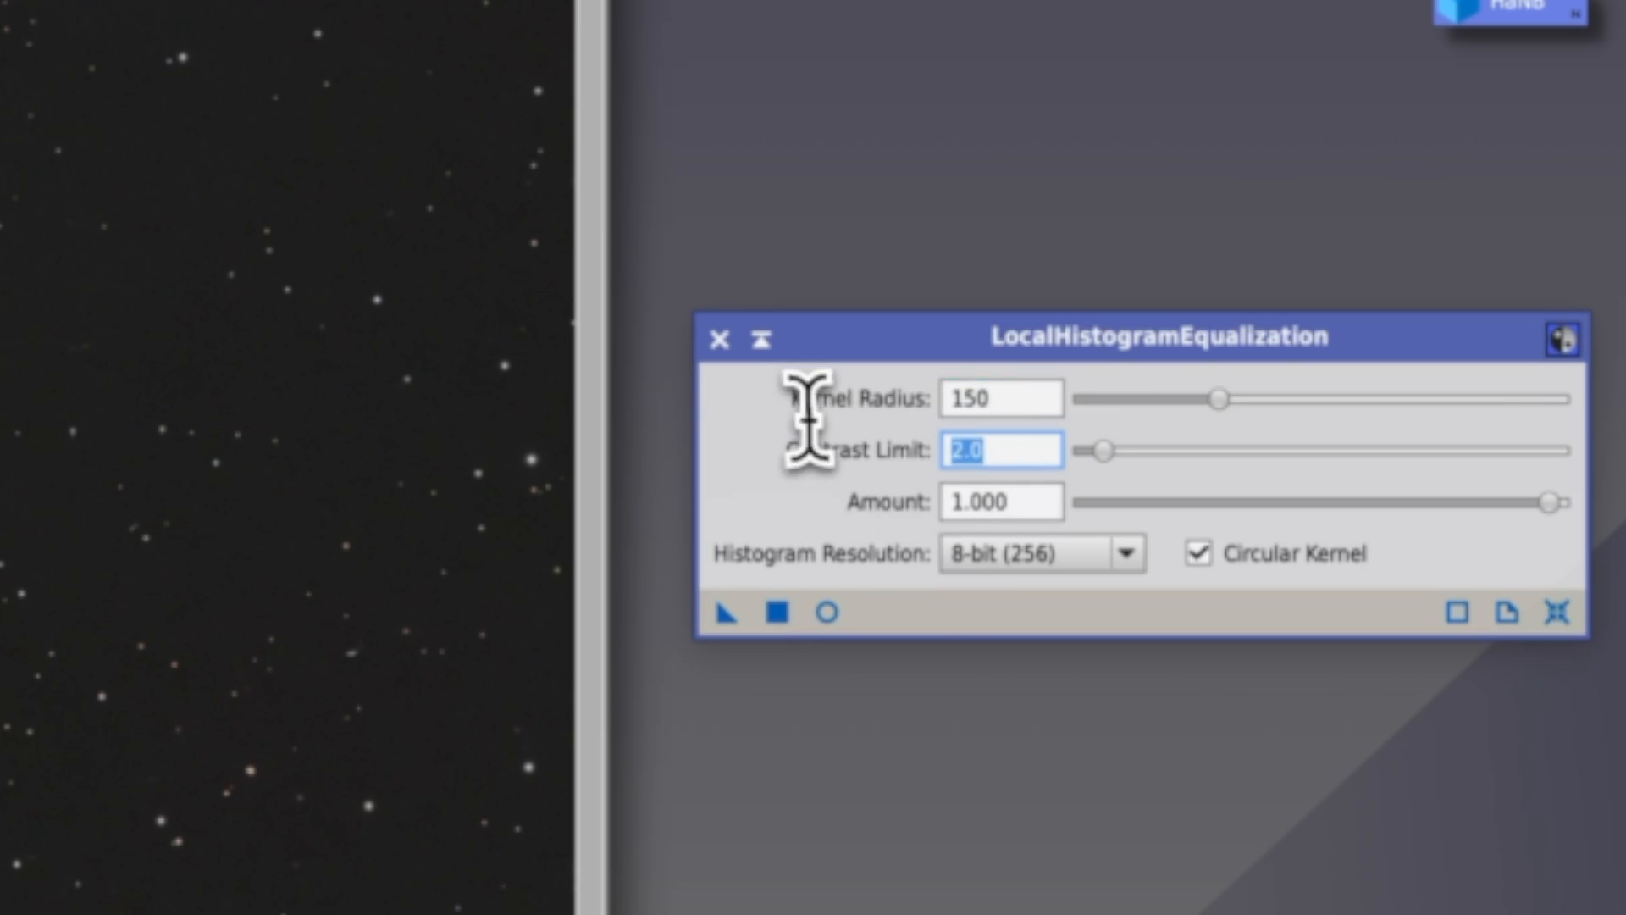
text(1.3)
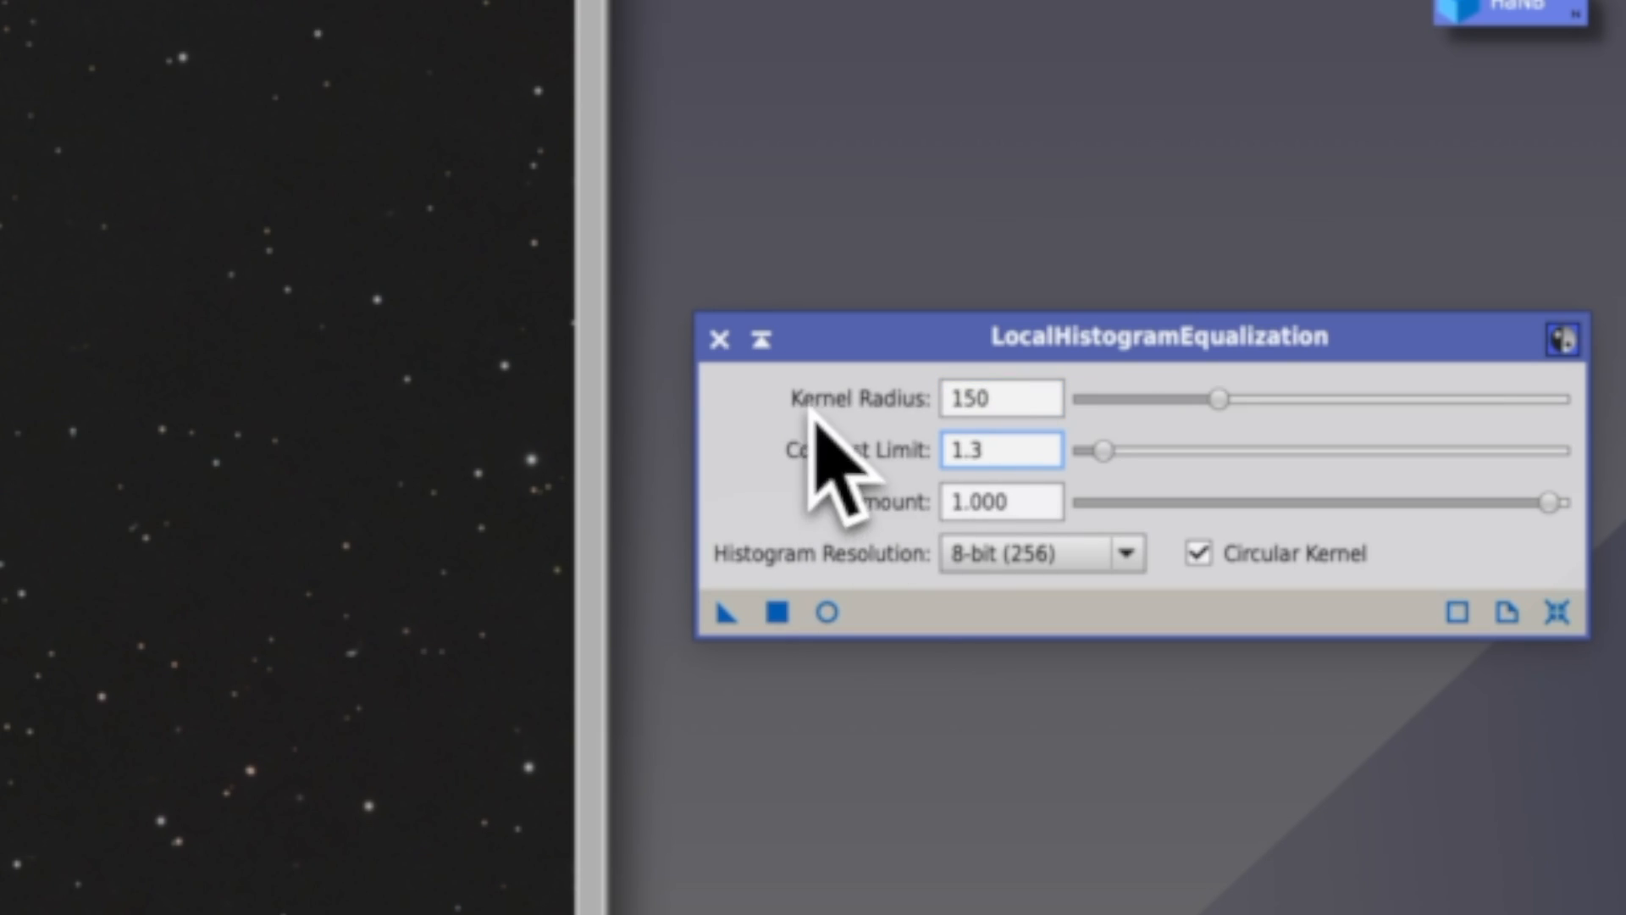
key(Tab)
drag(1548, 502, 1332, 503)
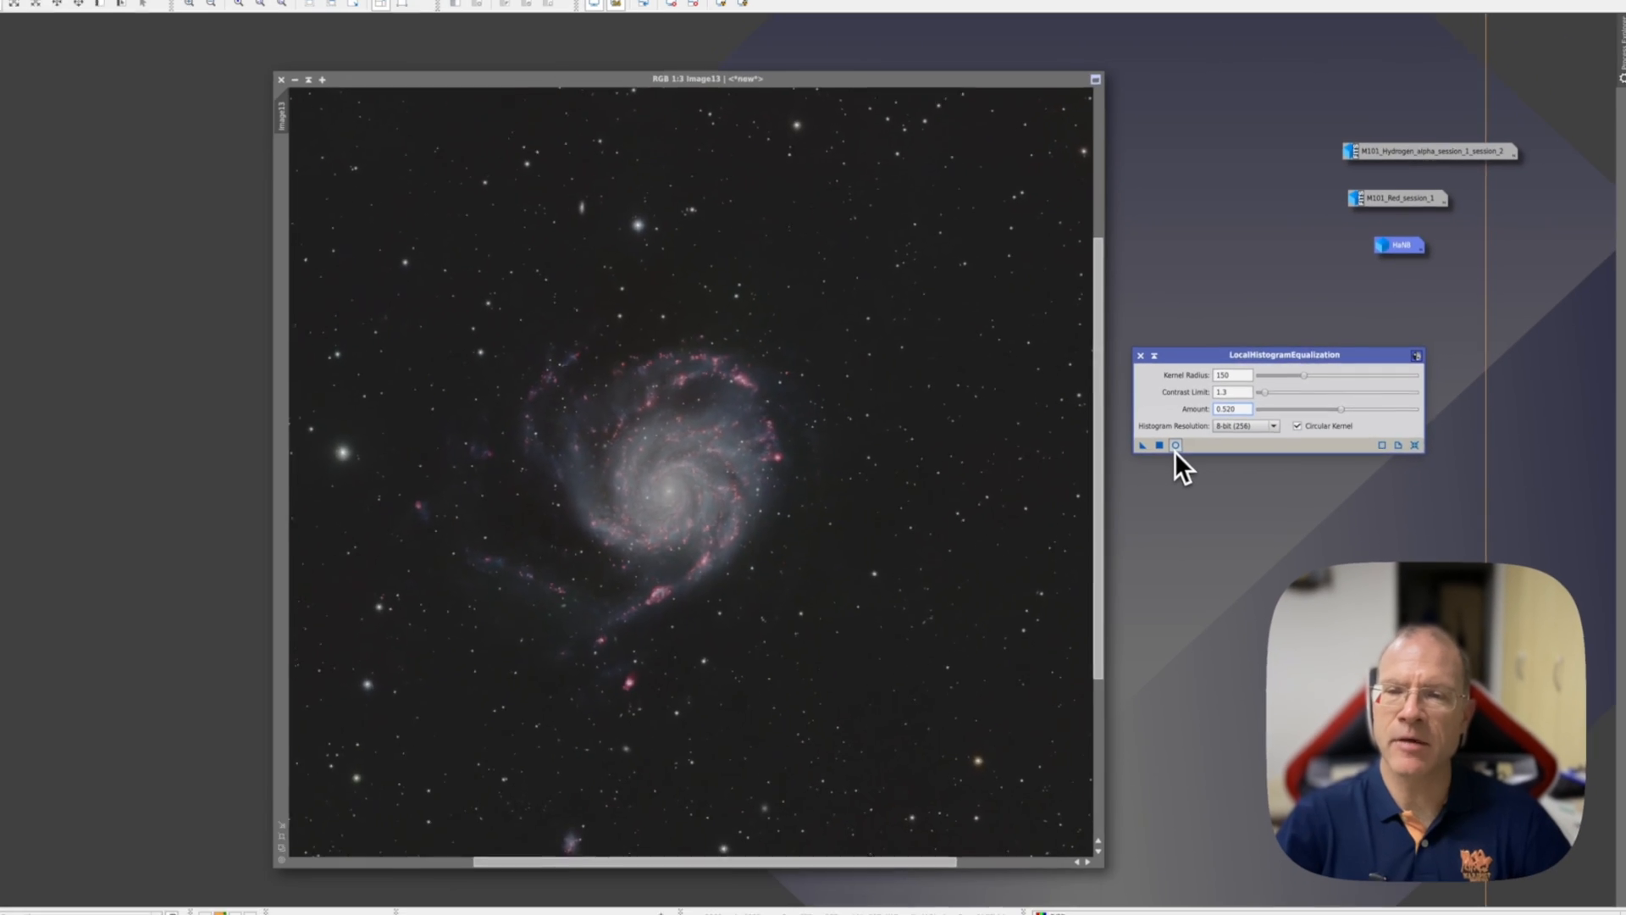
Step: Check the equalization on the galaxy in the real-time preview and apply it to Image13
click(826, 612)
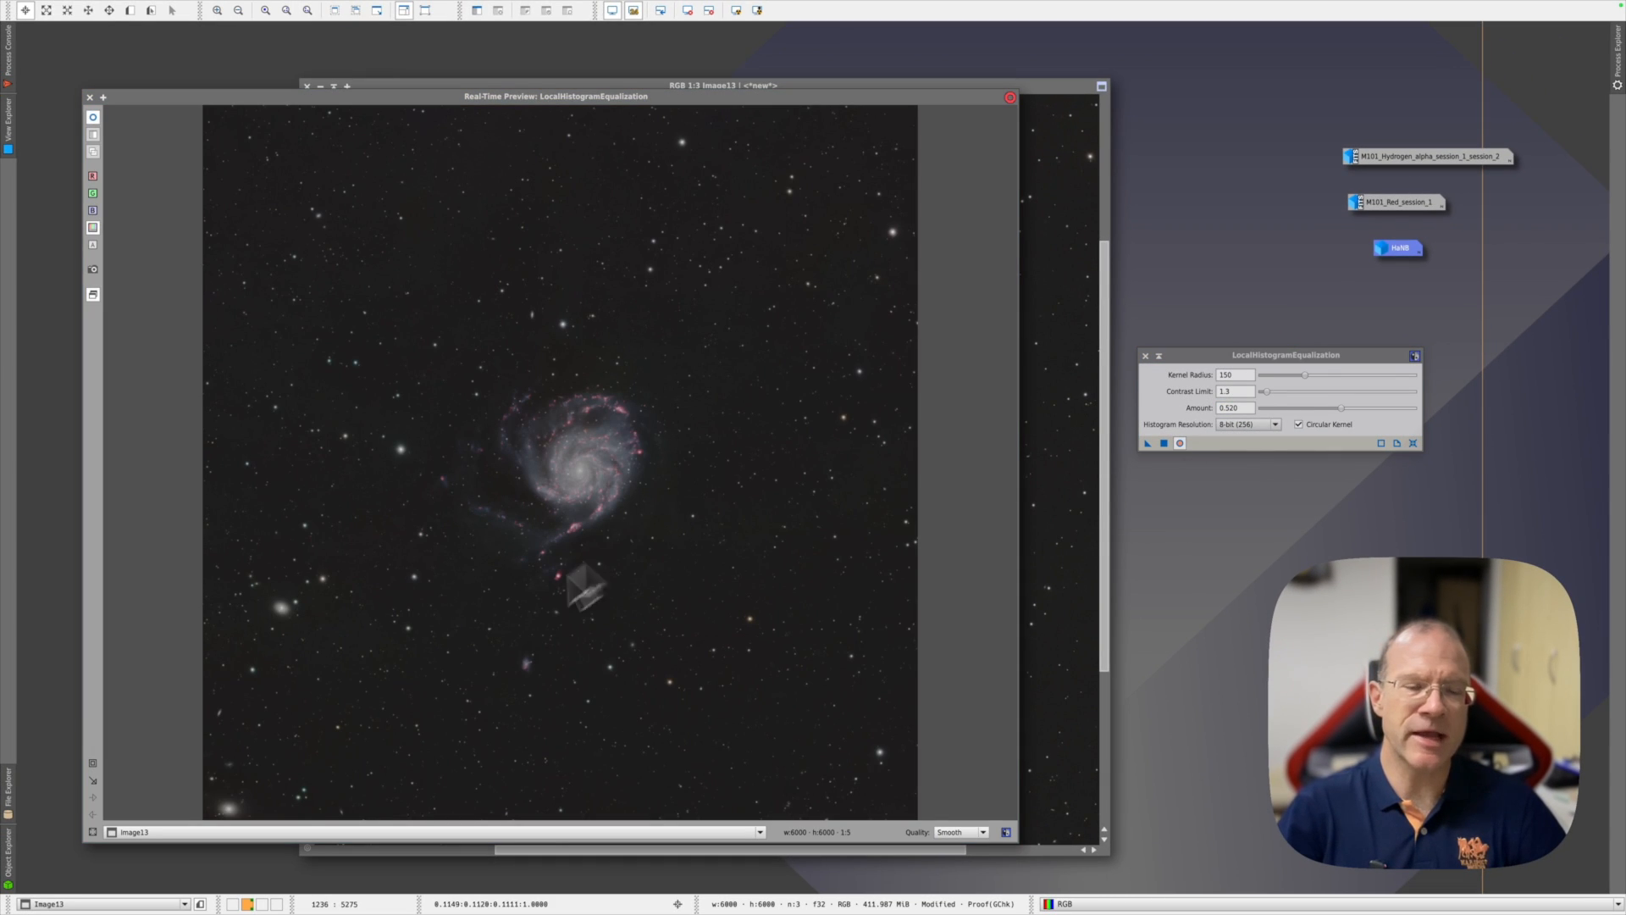
click(91, 765)
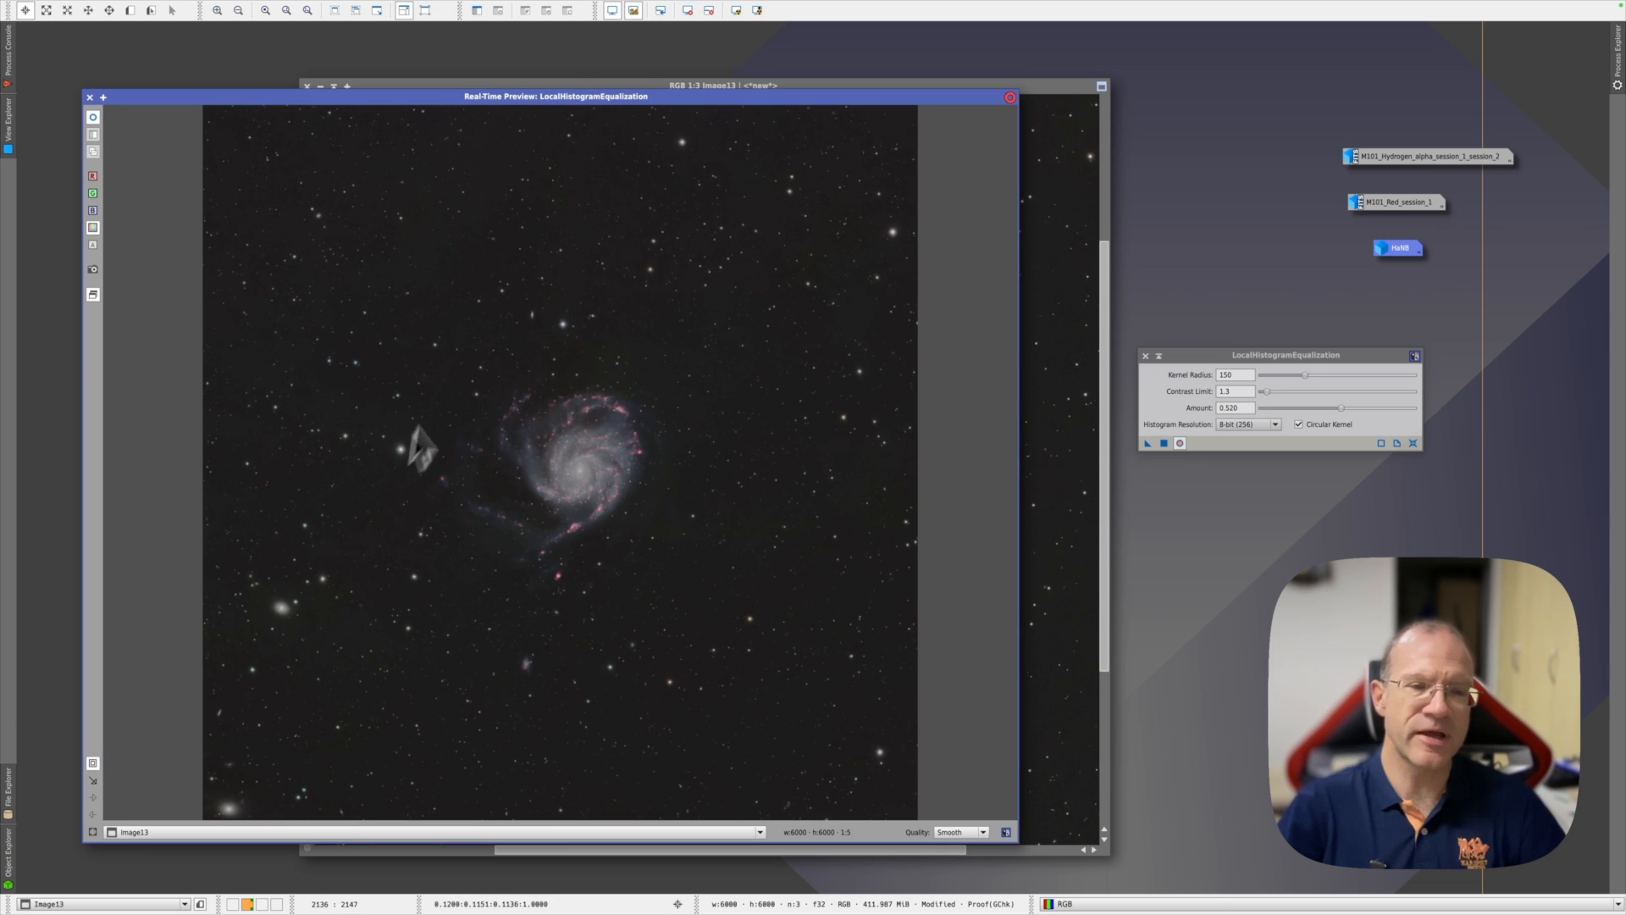
drag(458, 380, 667, 560)
drag(668, 561, 664, 554)
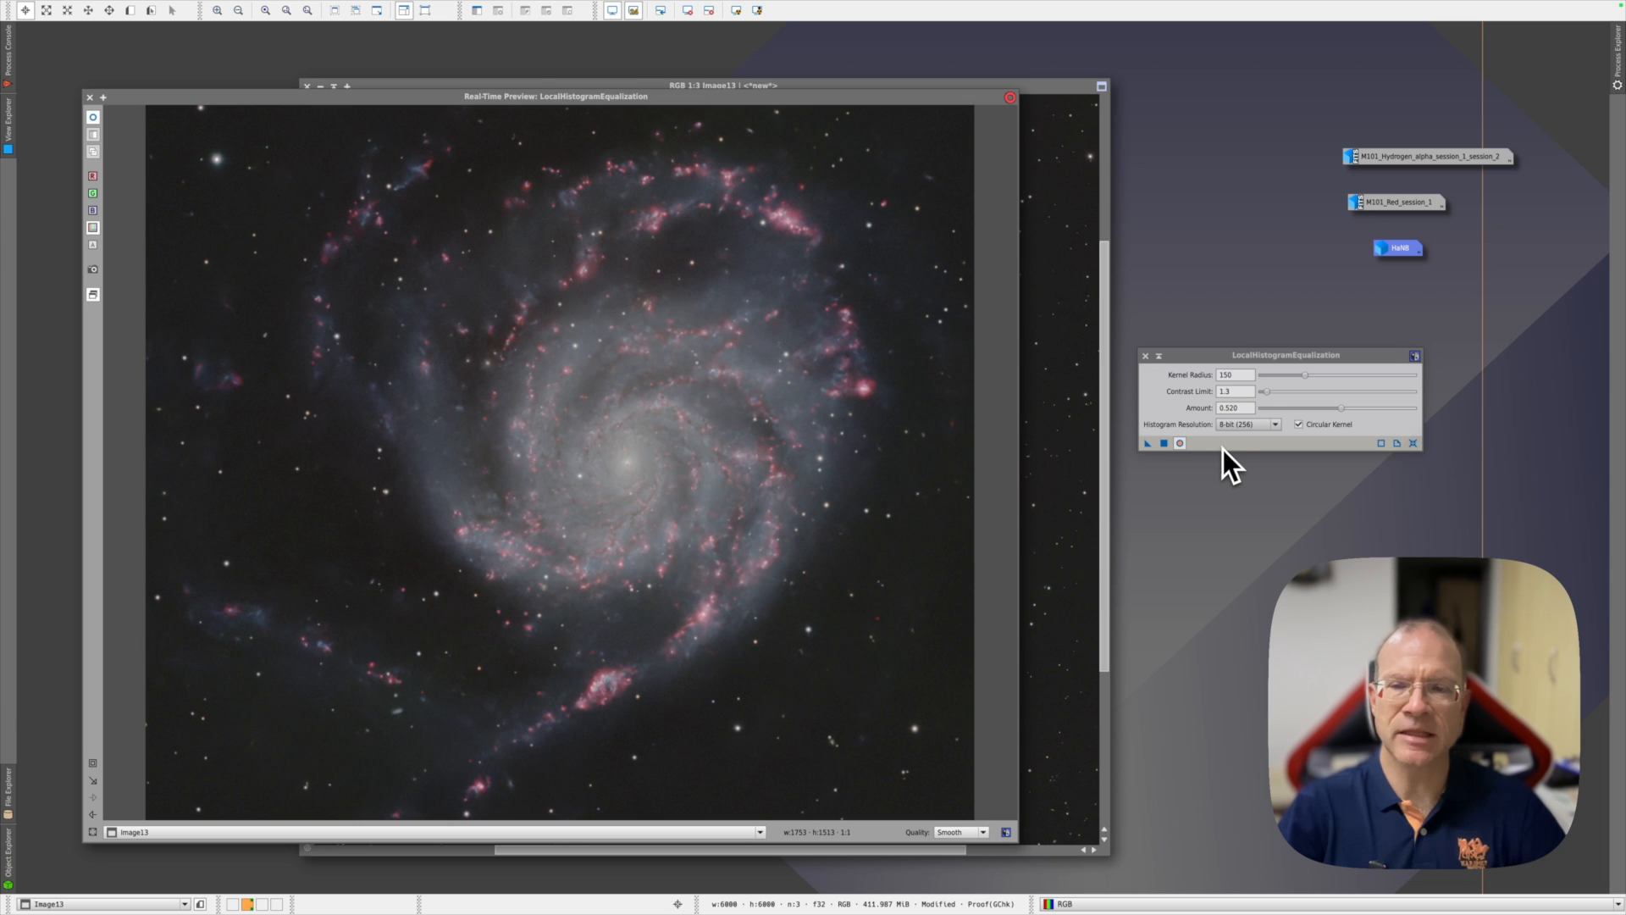
click(1165, 444)
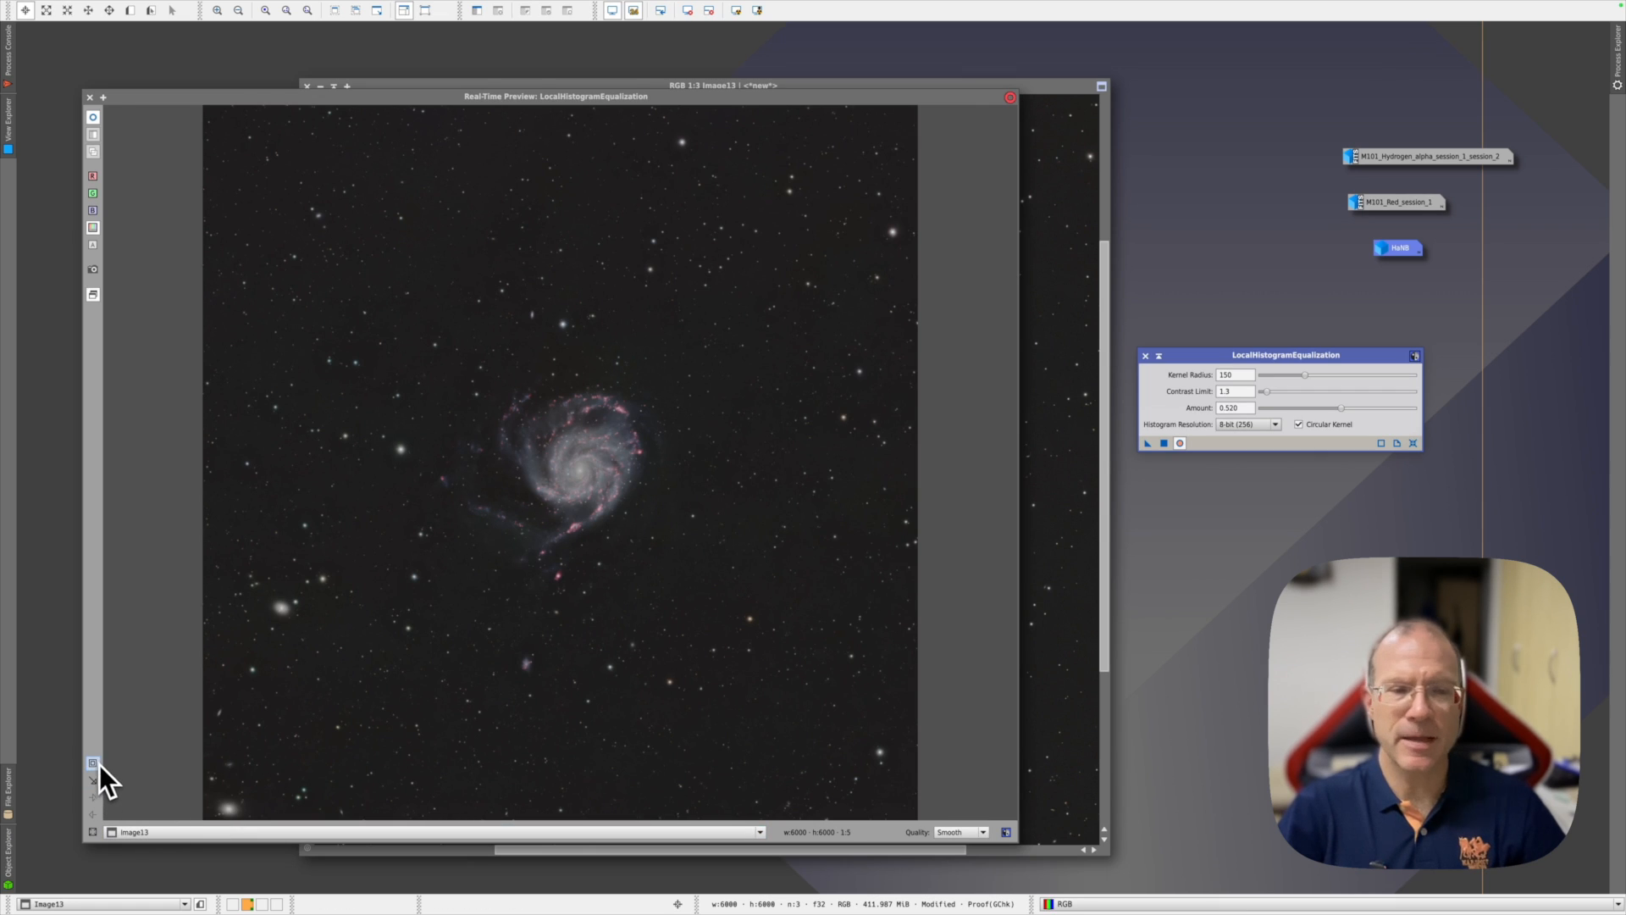
Step: Set the kernel radius to 50 and compare the enlarged galaxy with and without the equalization in the real-time preview
click(98, 763)
drag(438, 371, 664, 560)
drag(1238, 373, 1206, 373)
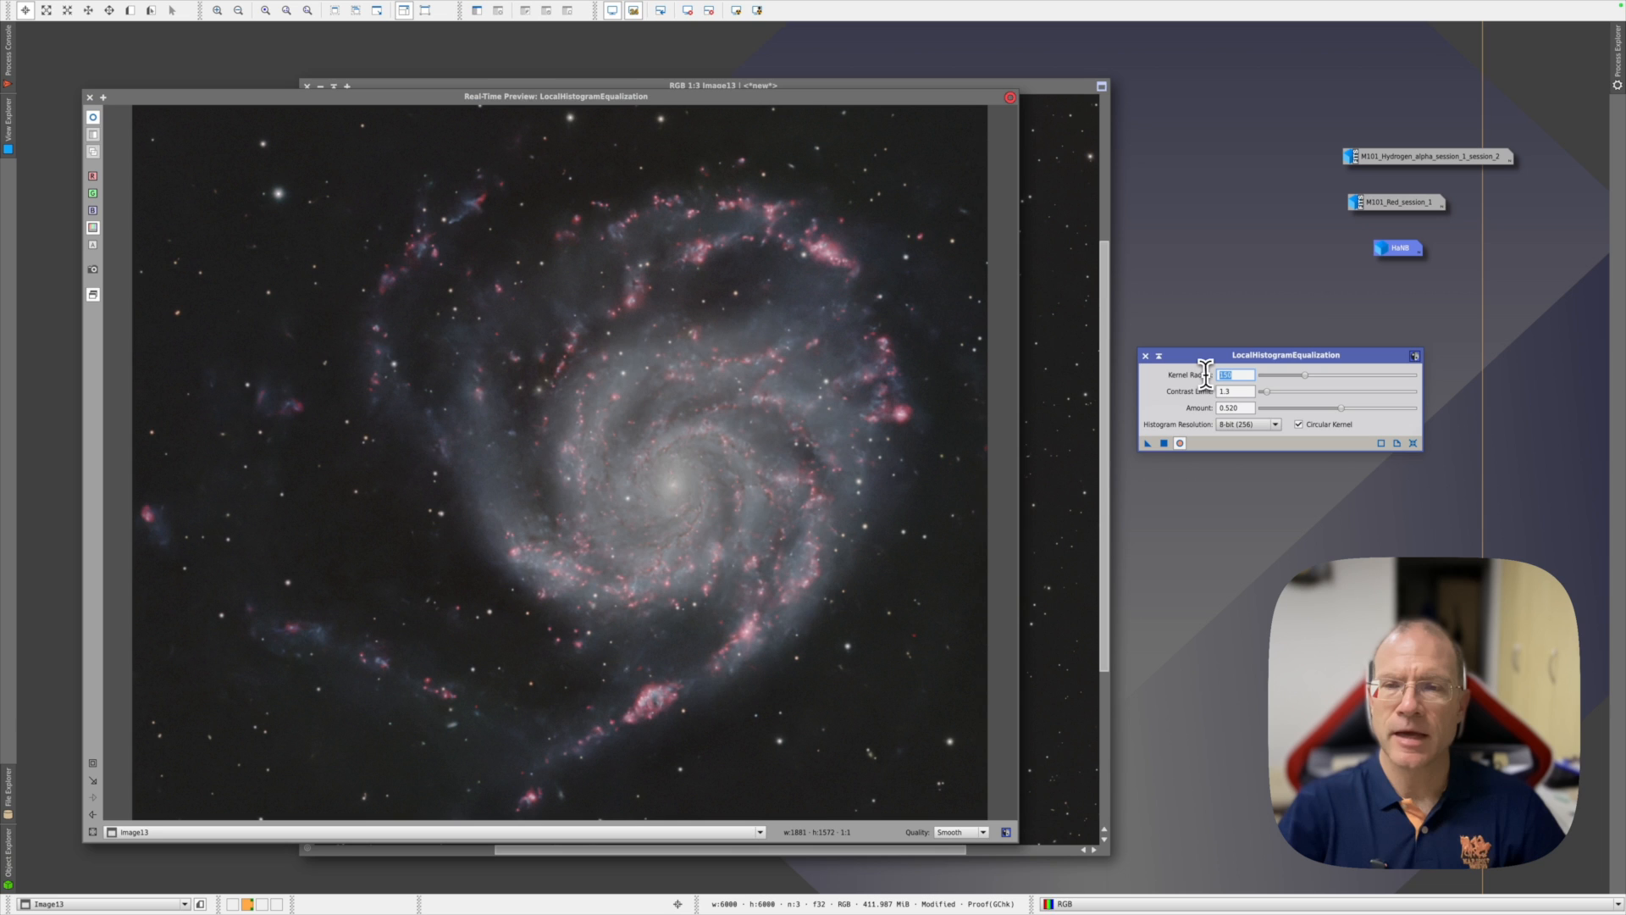
text(50)
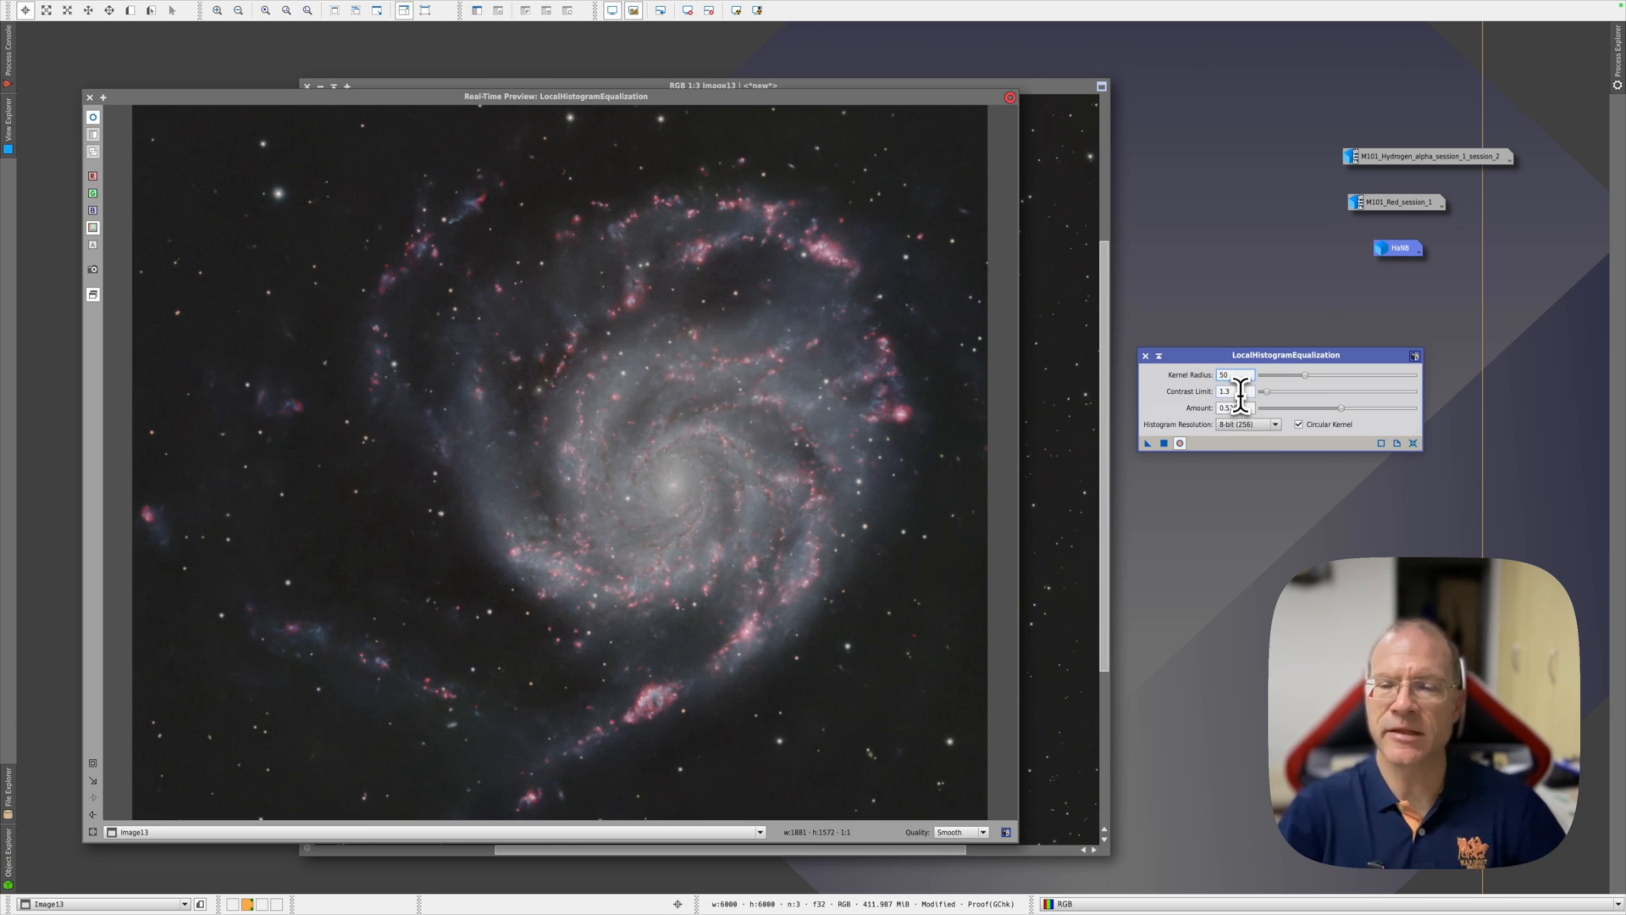
key(Return)
click(1179, 443)
click(1180, 443)
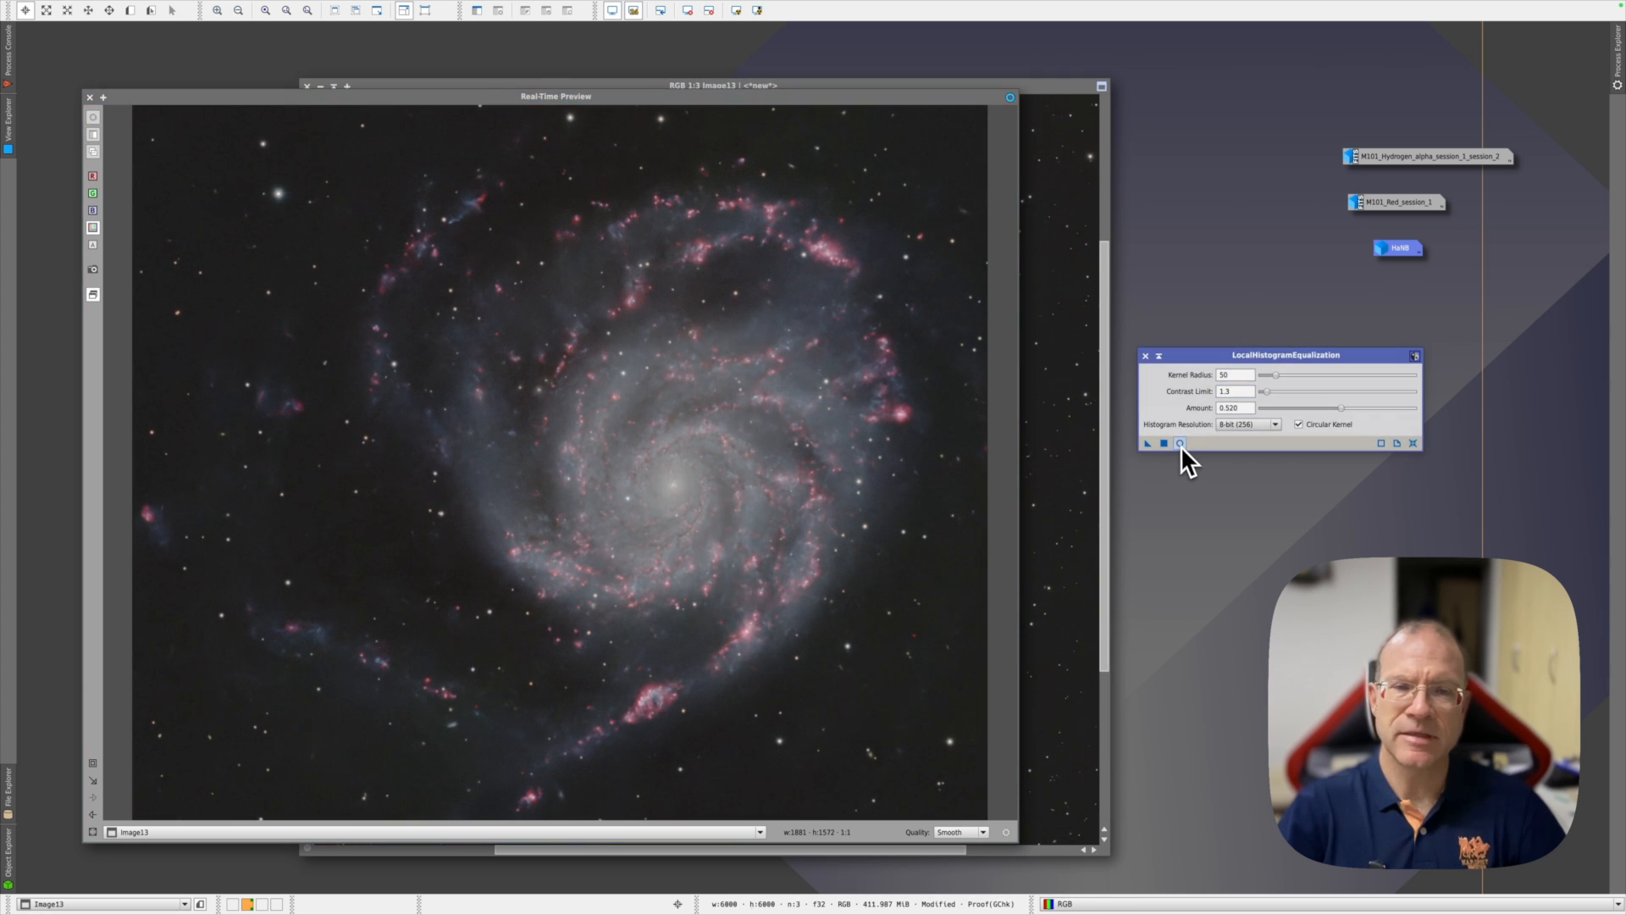
click(1179, 443)
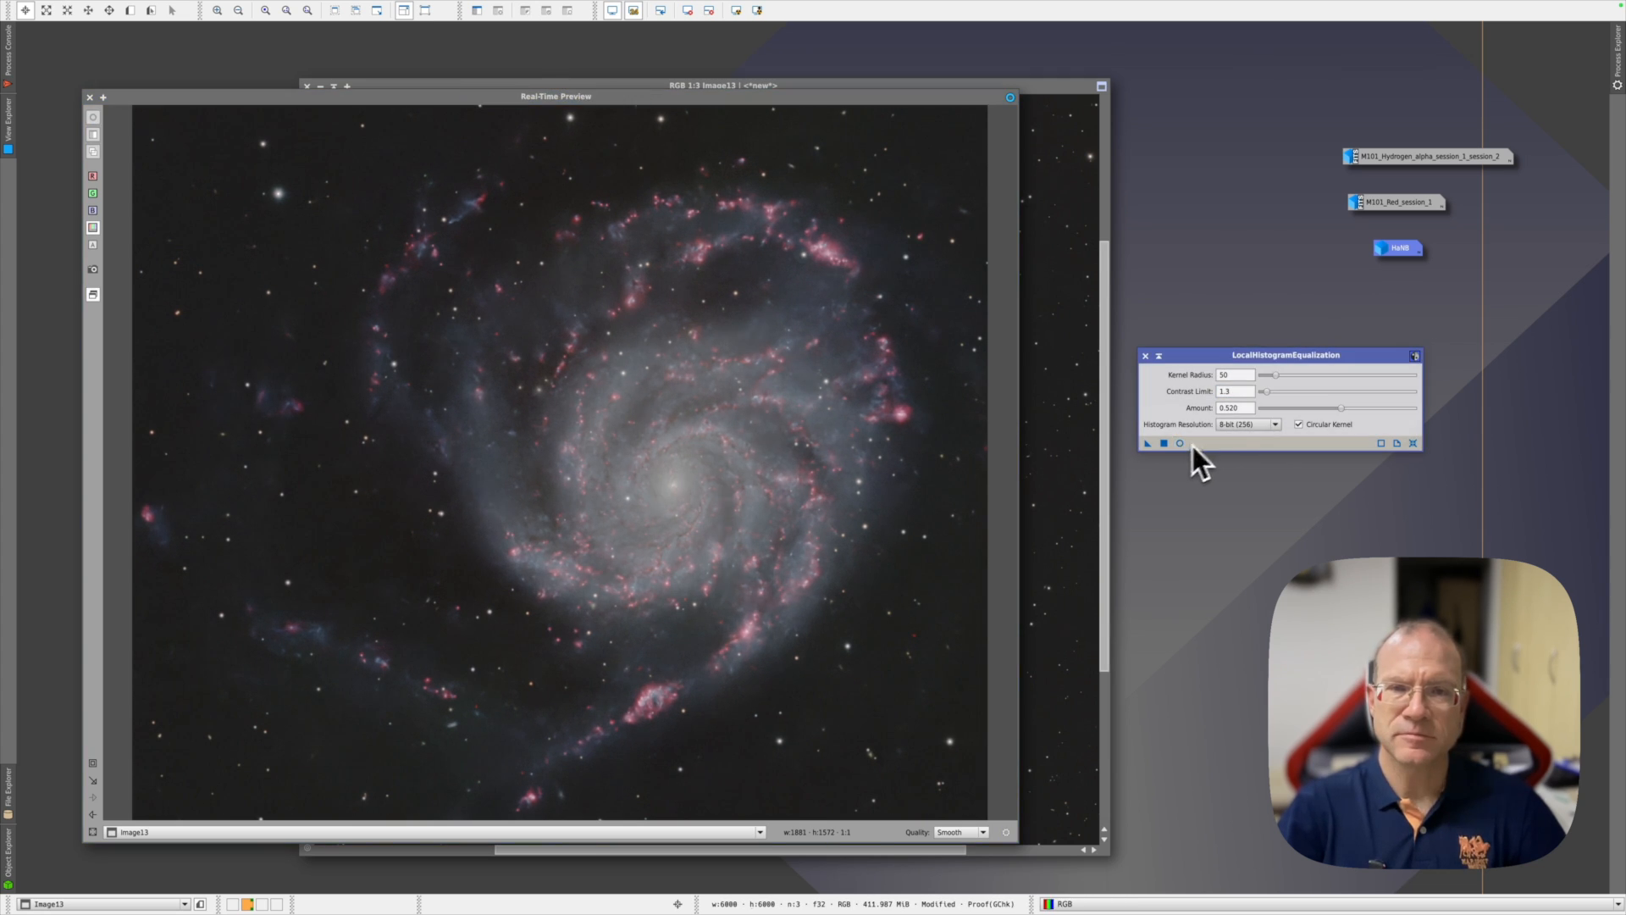
Step: Reduce the equalization amount to 0.190 and apply this second pass to Image13
drag(1340, 410, 1334, 410)
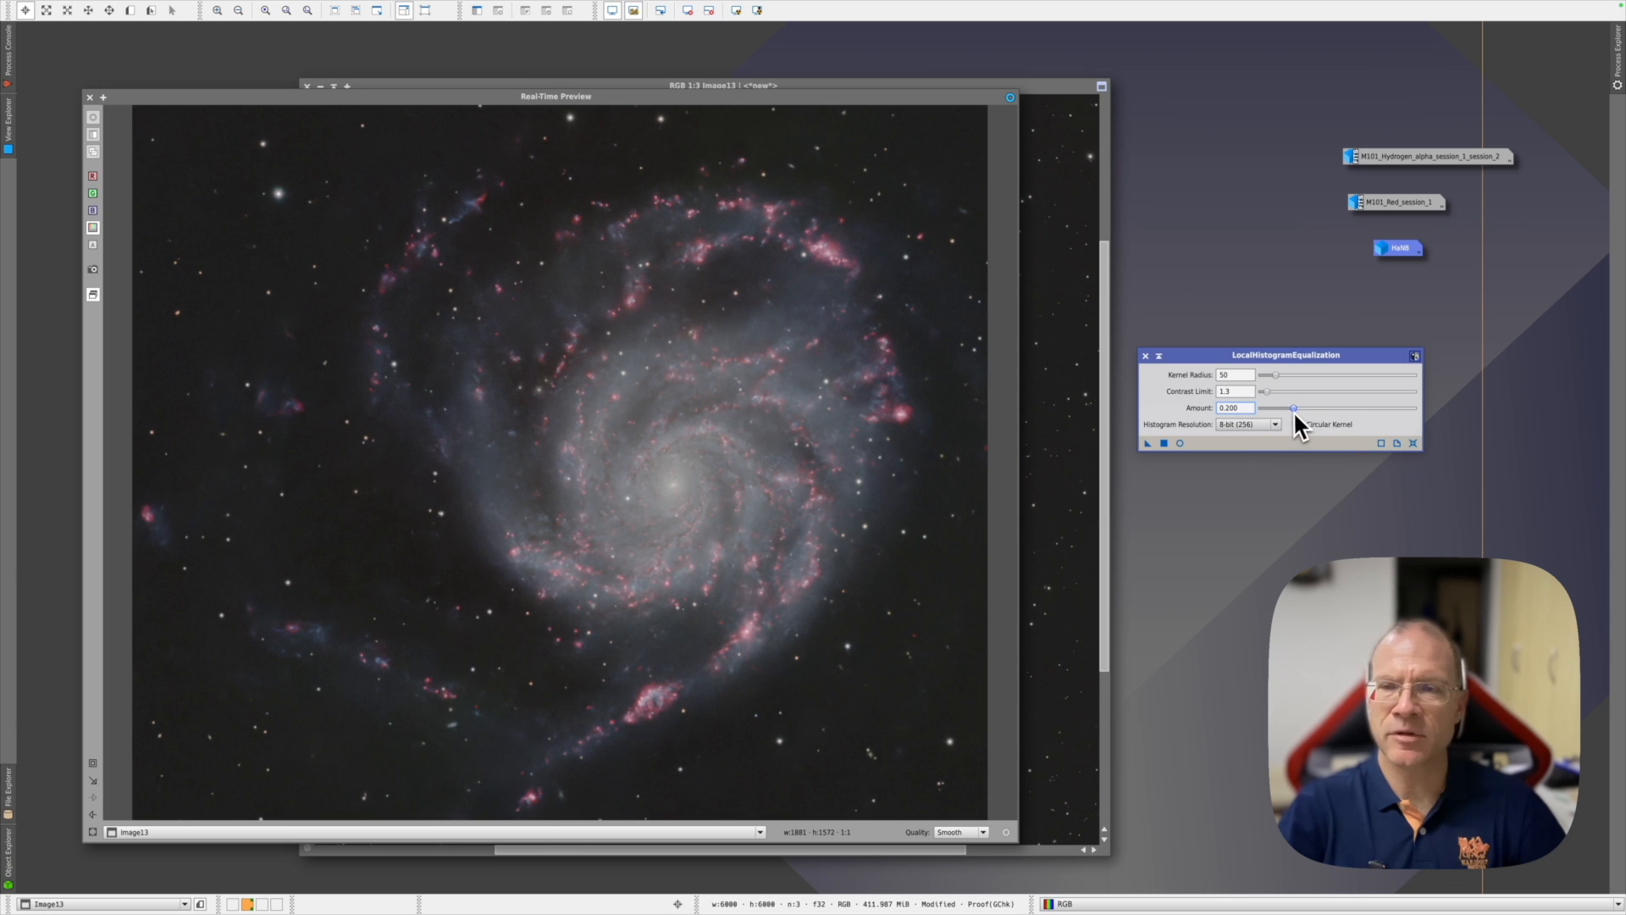
click(1181, 445)
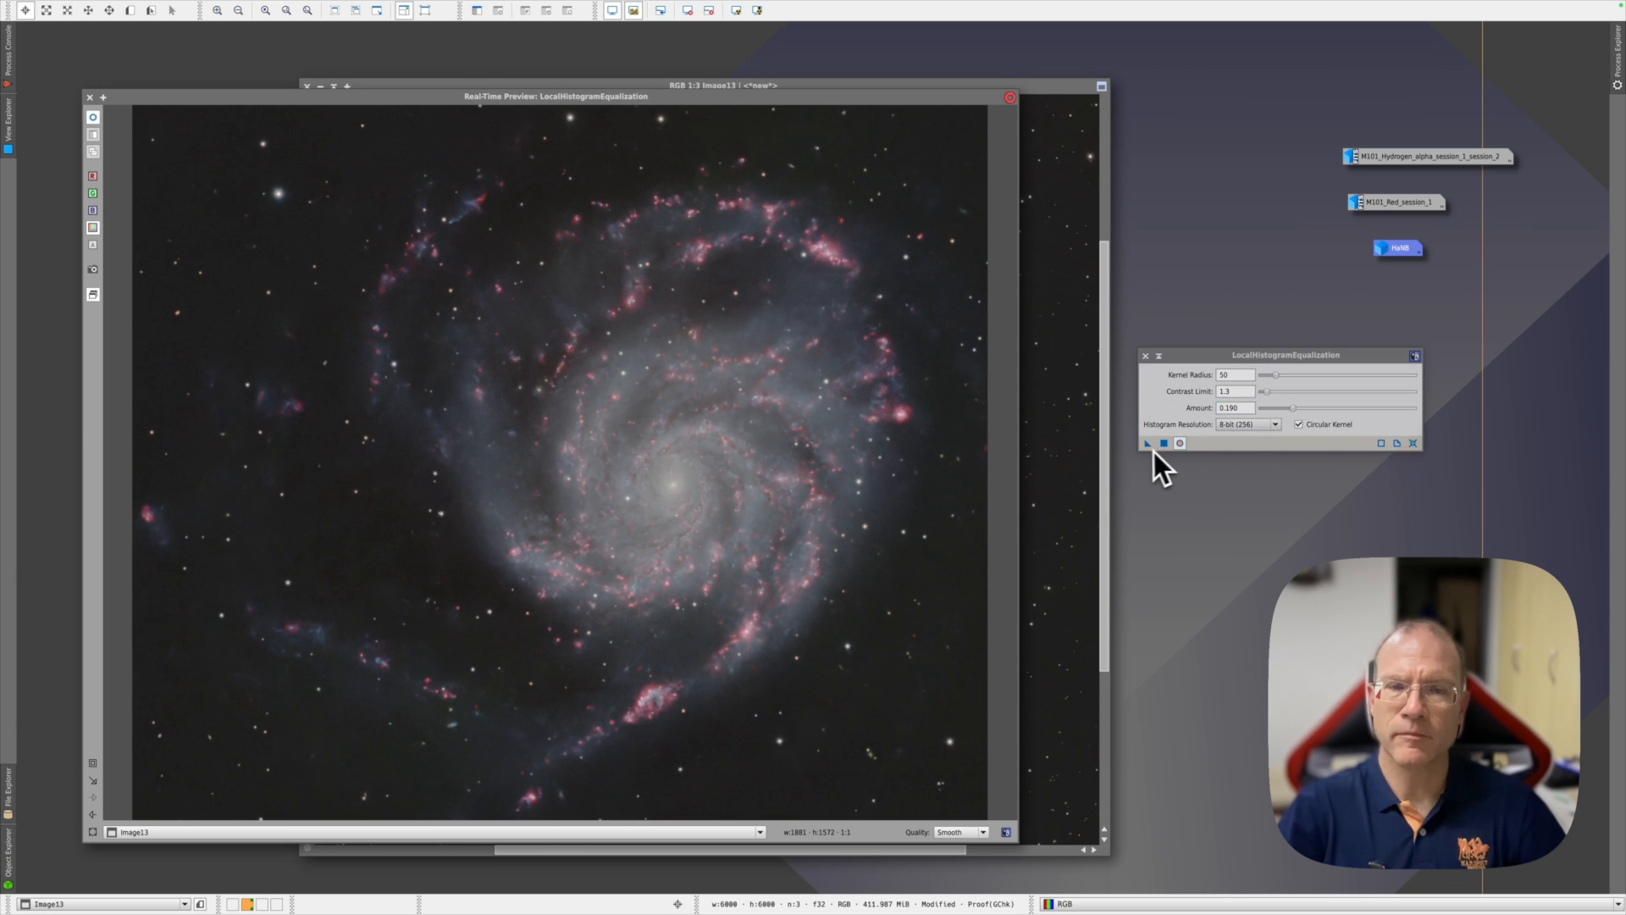
click(1163, 444)
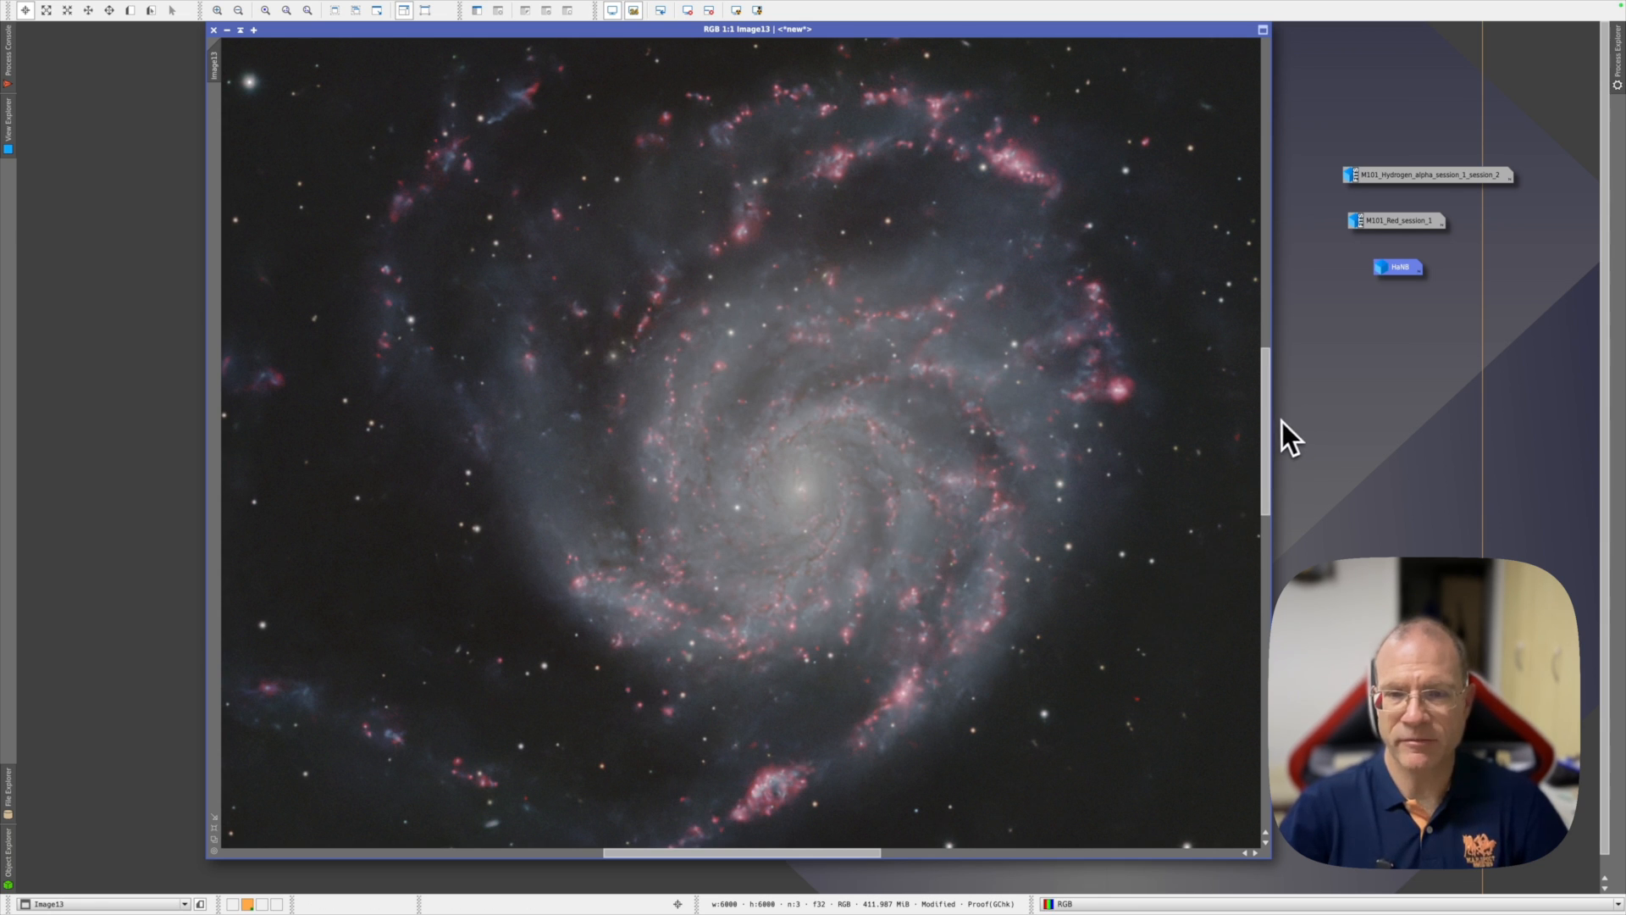
scroll(682, 453, down, 1)
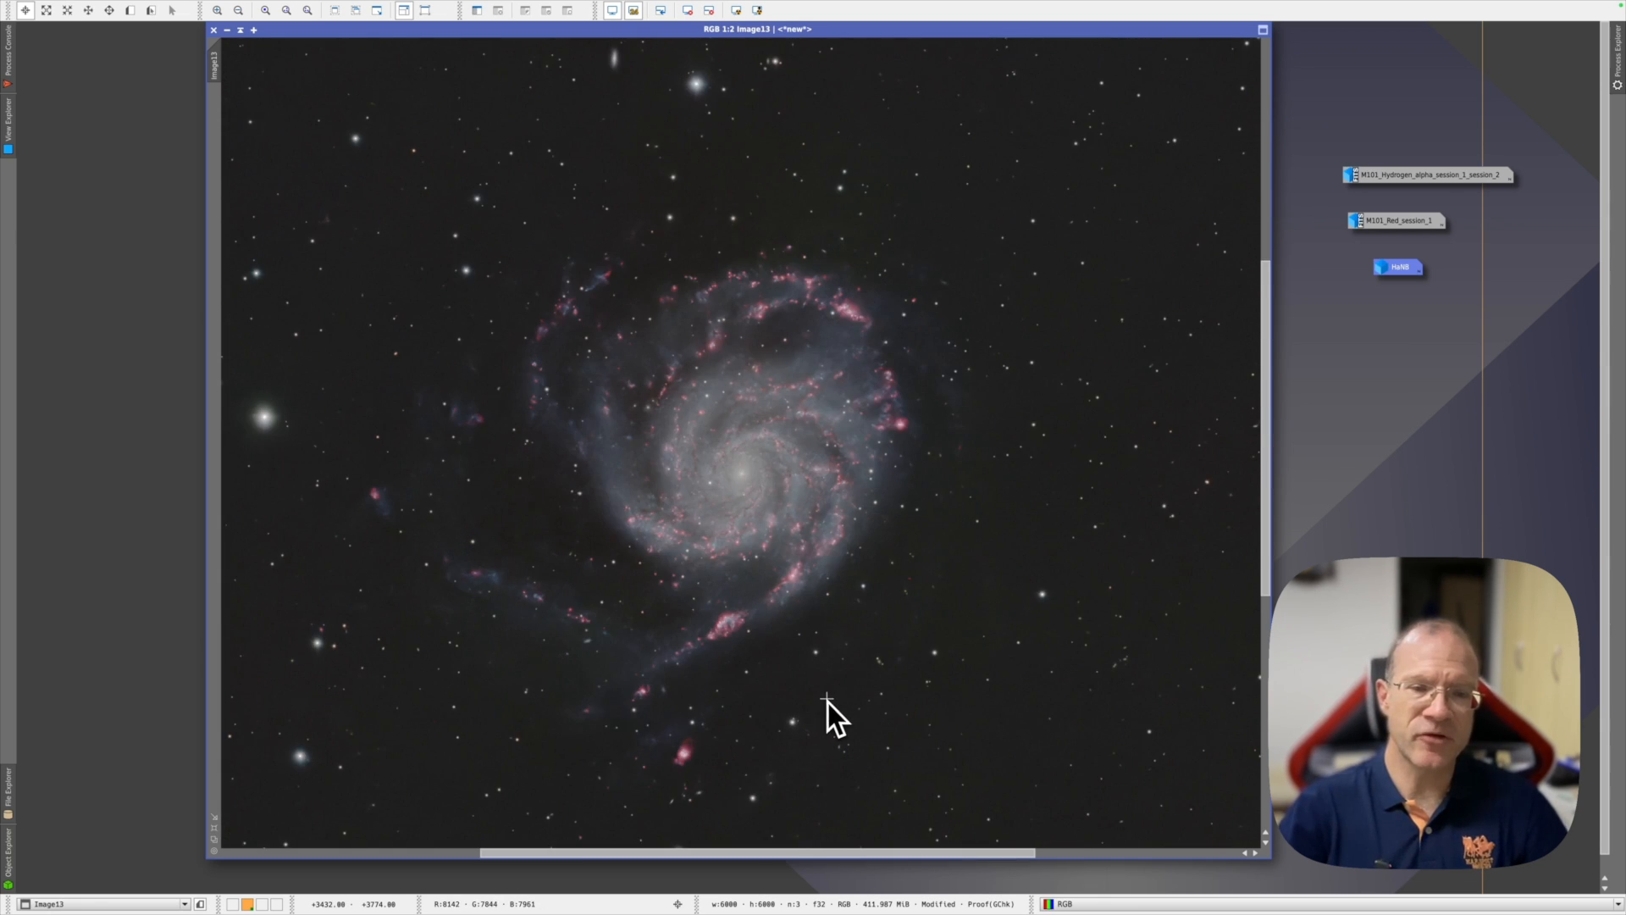